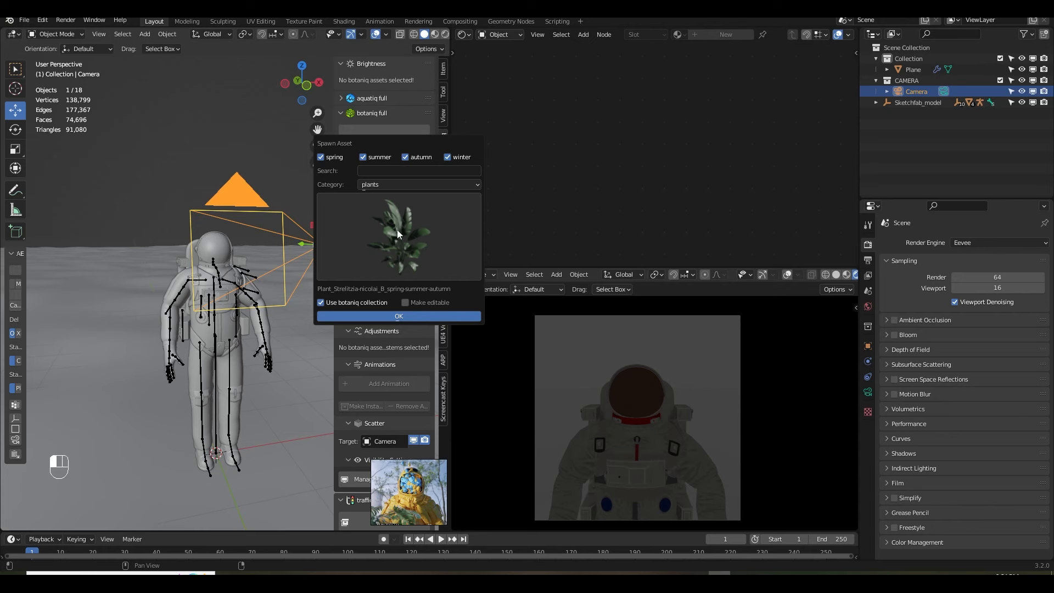
Spawn the Strelitzia nicolai (B) plant from the botaniq plants category and raise it in front of the astronaut's torso.
click(377, 185)
click(381, 303)
click(394, 233)
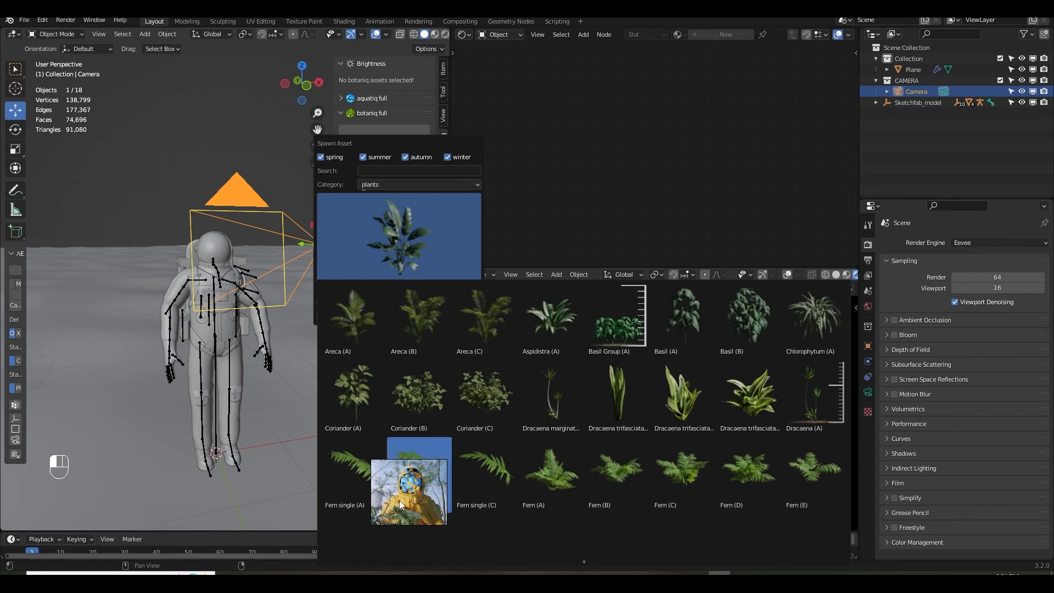
click(389, 317)
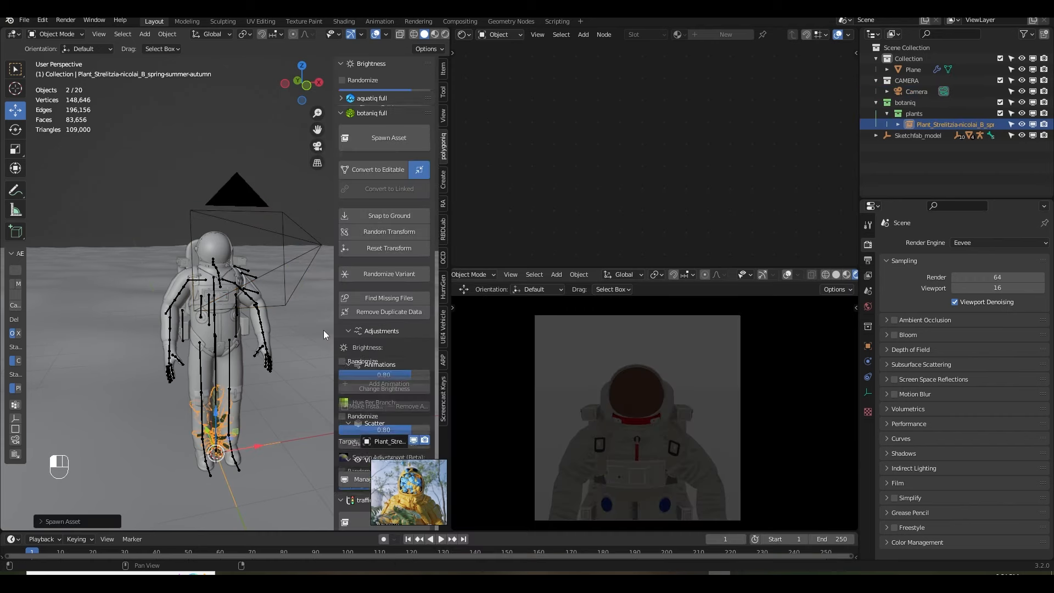
drag(202, 437, 231, 311)
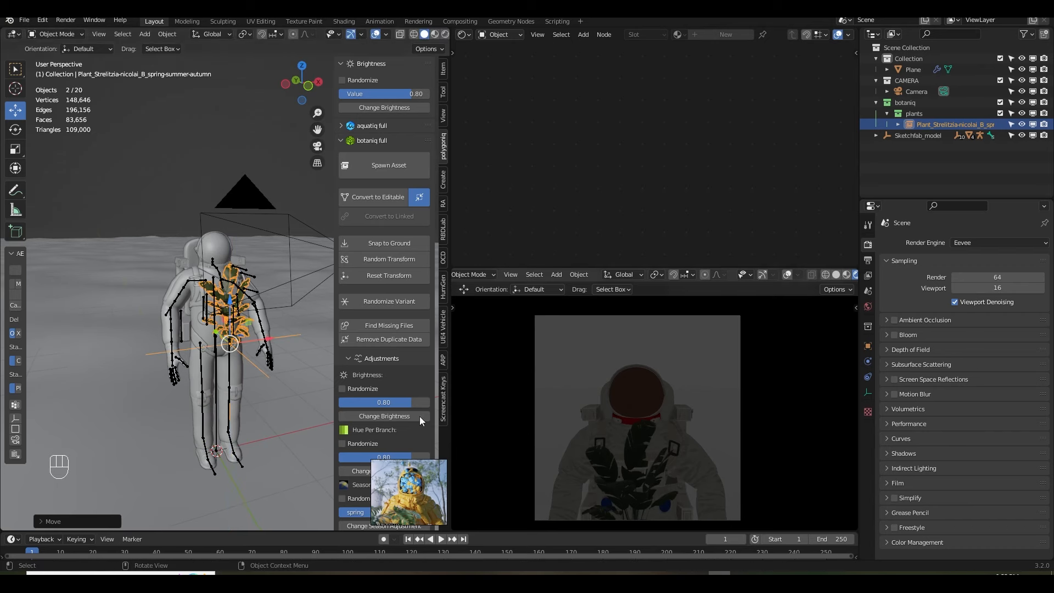
drag(269, 338, 257, 340)
Set the camera-view viewport to solid shading and widen the main 3D viewport.
middle_drag(821, 277, 801, 275)
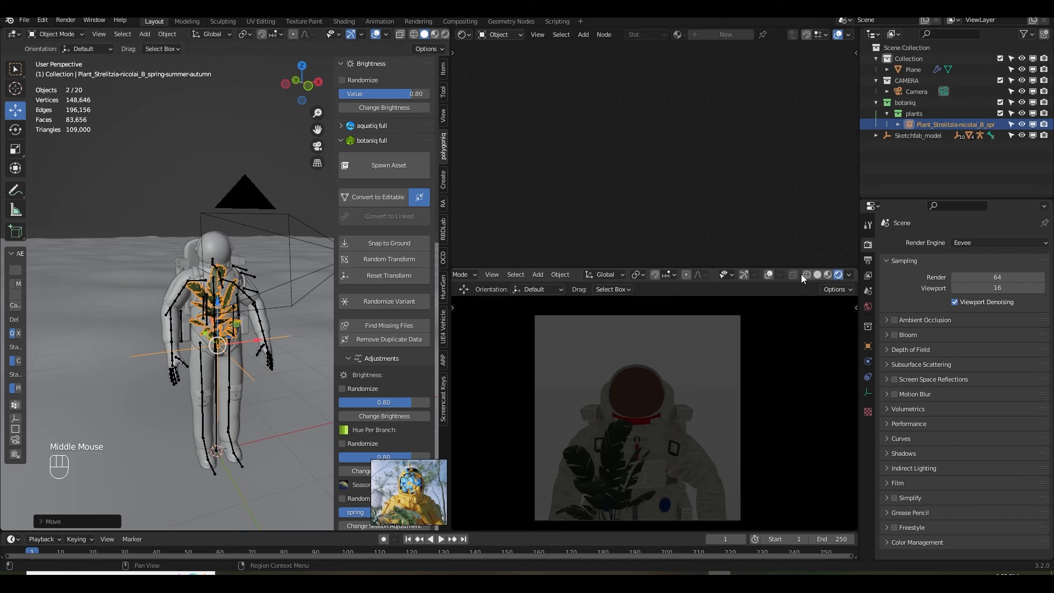
click(817, 274)
scroll(680, 397, up, 1)
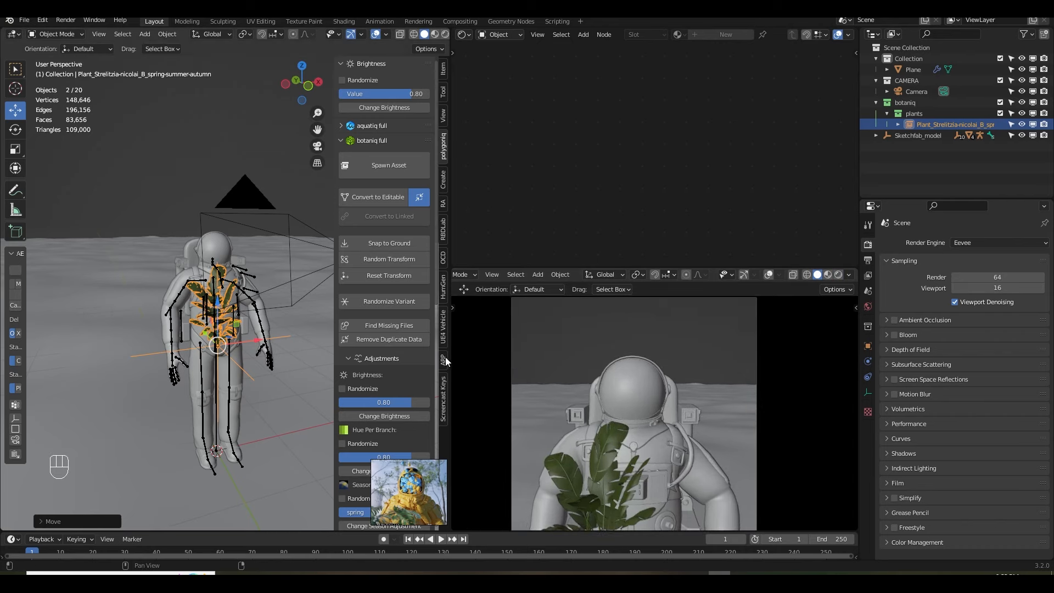
drag(450, 361, 538, 360)
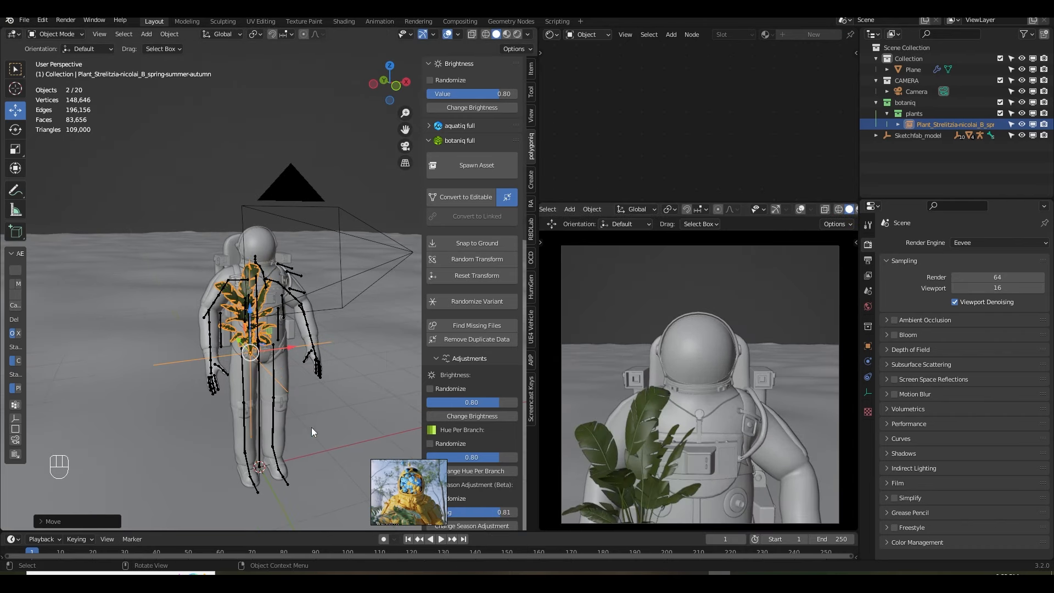
Move the Strelitzia plant forward from the astronaut so it fills the lower-left corner of the camera frame.
mouse_move(276, 351)
mouse_down()
mouse_move(247, 339)
mouse_move(274, 363)
mouse_up()
middle_drag(275, 364, 336, 378)
drag(264, 370, 323, 352)
middle_drag(323, 352, 317, 353)
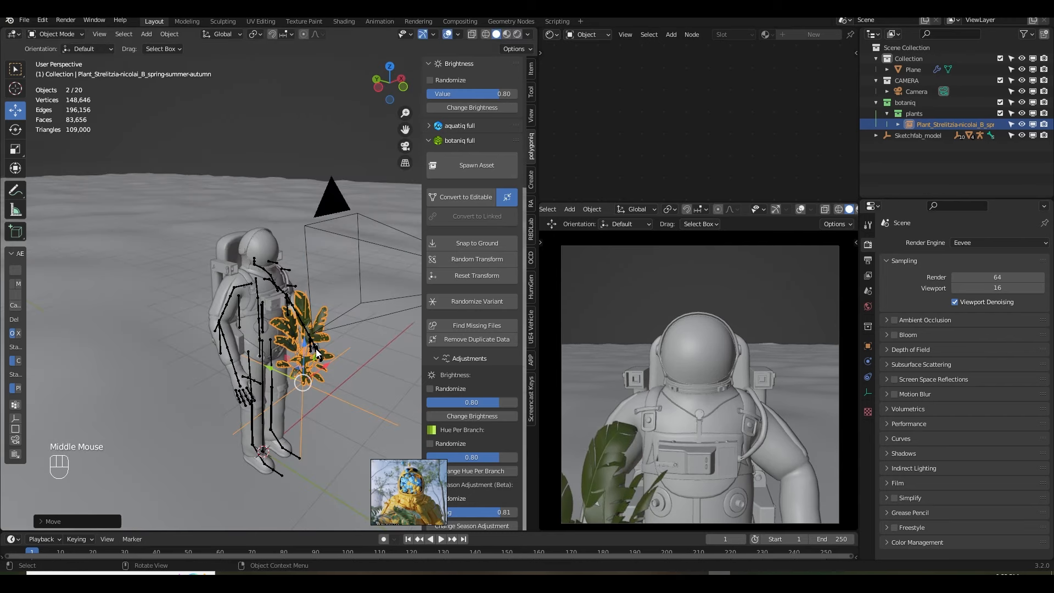
Try a Monstera (A) plant from the botaniq plants category and delete the spawned object.
click(473, 169)
click(482, 268)
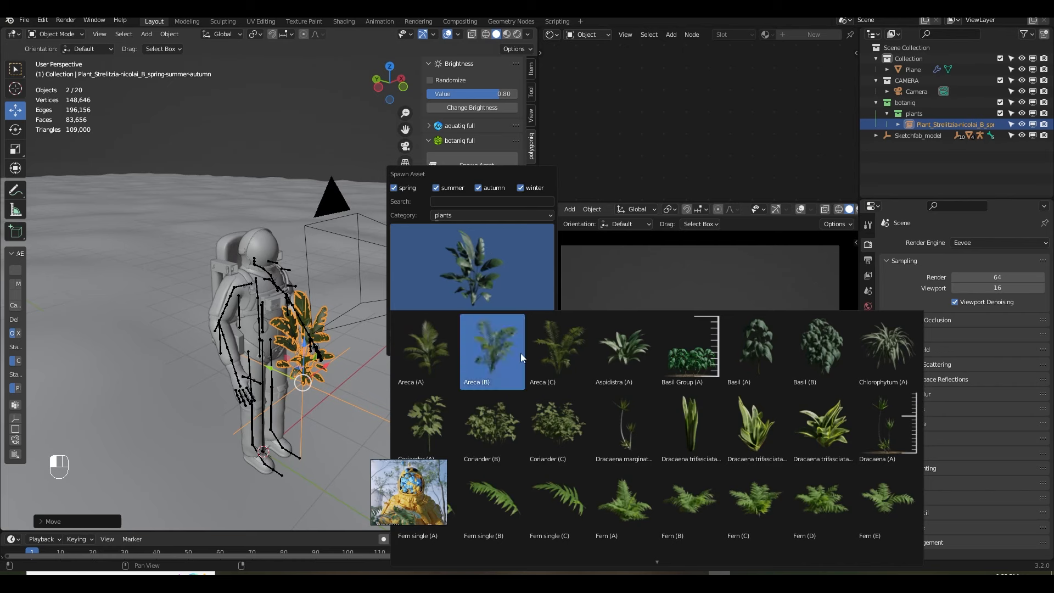
scroll(577, 473, down, 1)
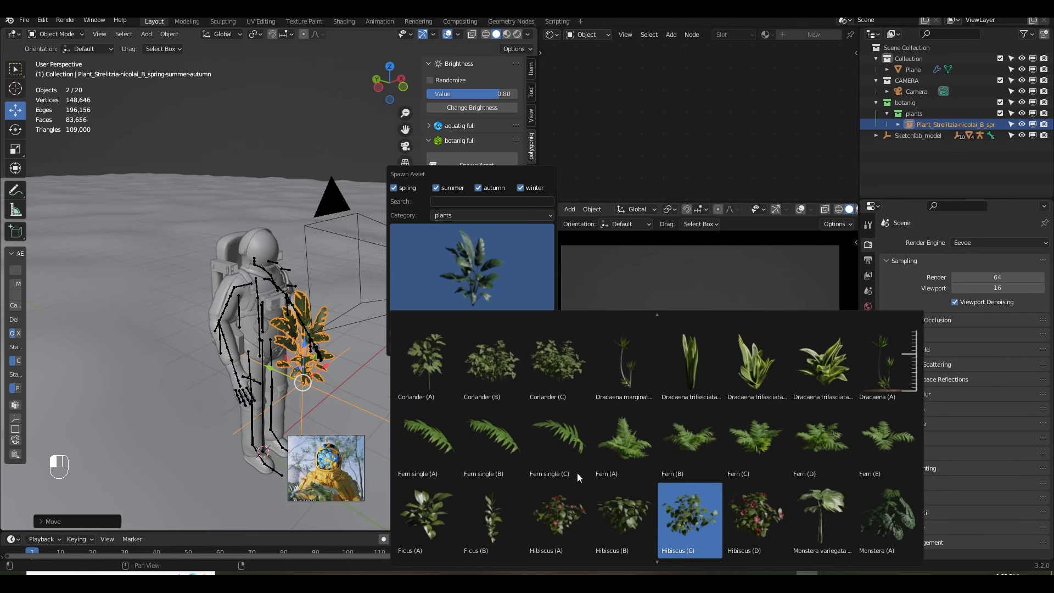
scroll(578, 472, down, 3)
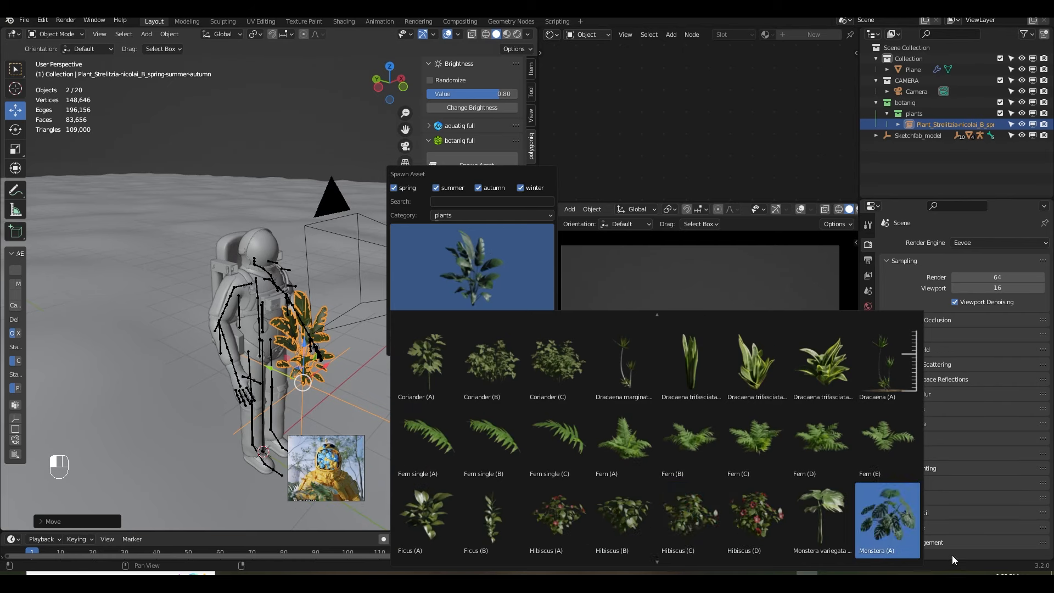
click(897, 528)
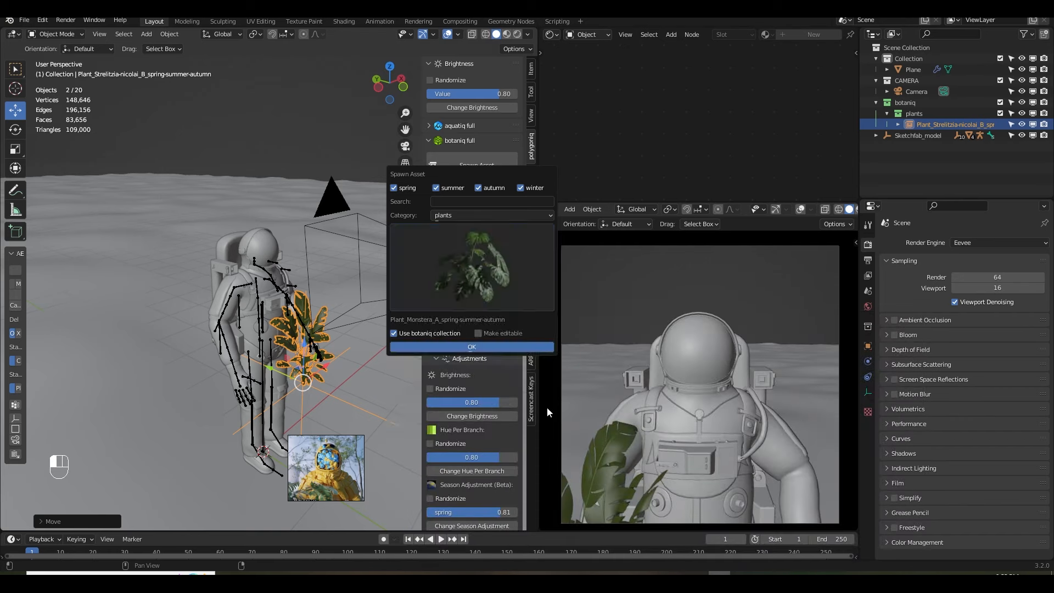
drag(266, 412, 324, 379)
key(Delete)
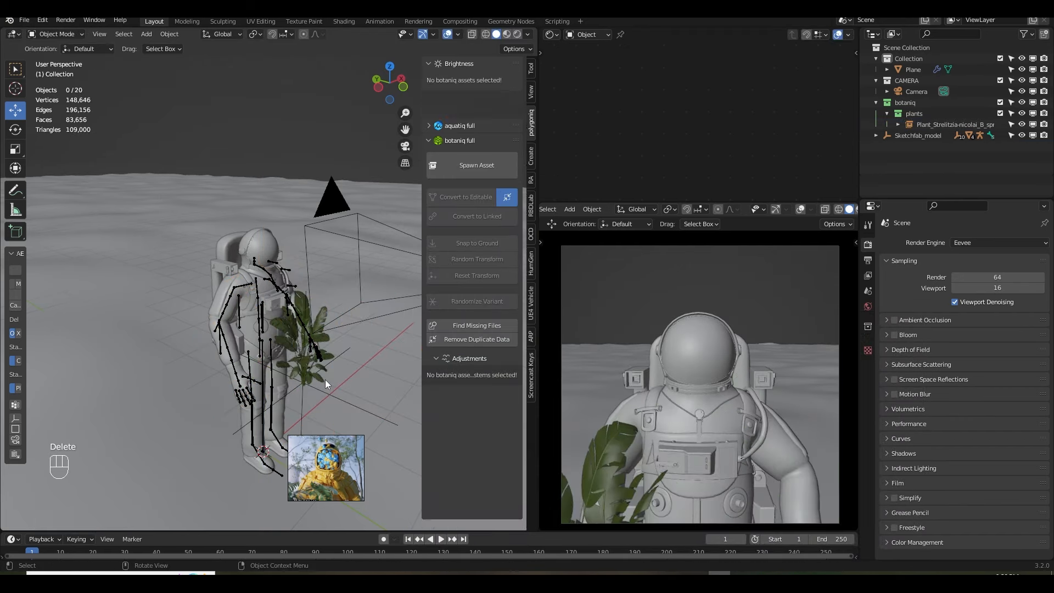
Duplicate the Strelitzia plant into the lower-right corner of the camera frame, rotating the copy about global Z and scaling it down.
click(949, 124)
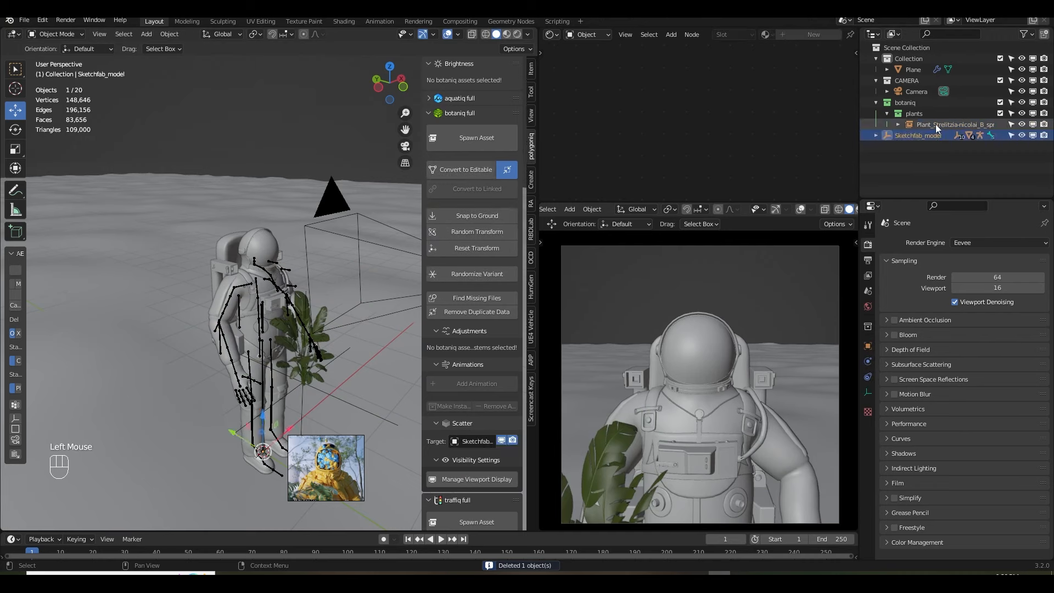
key(shift+d)
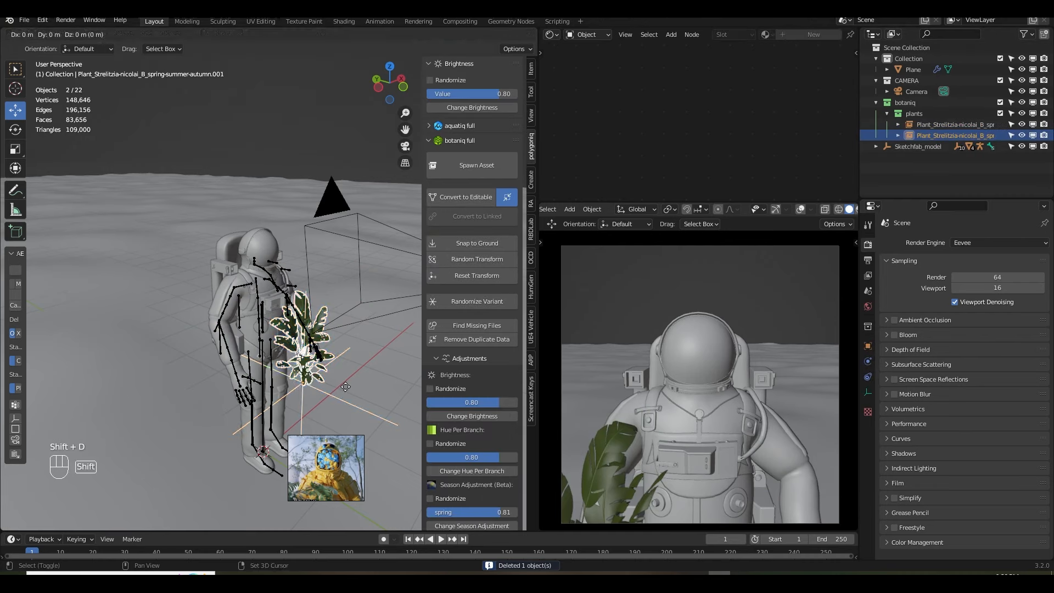
key(r)
key(z)
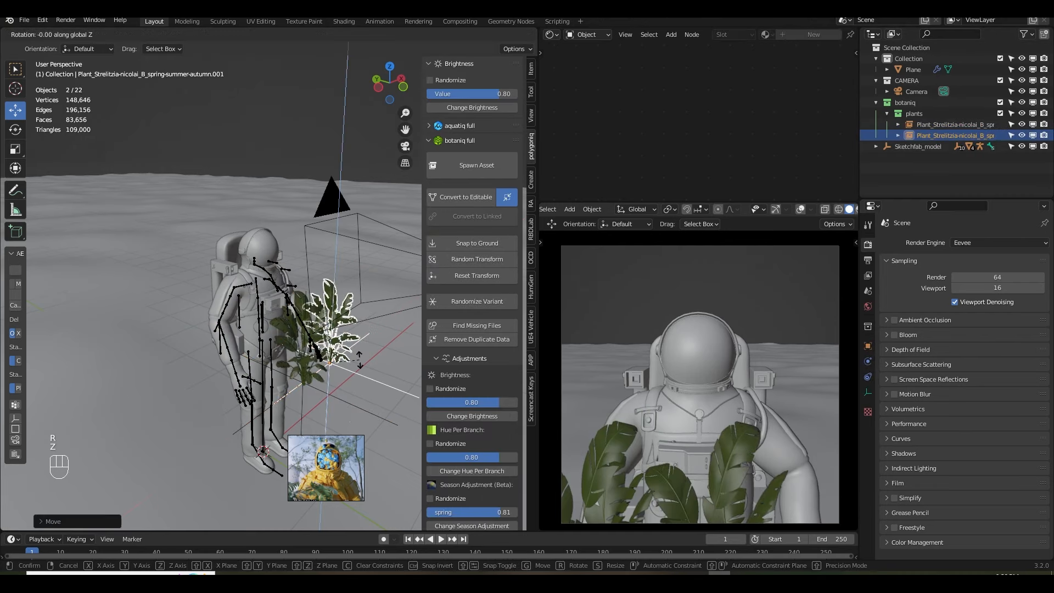
click(326, 386)
middle_drag(325, 386, 340, 351)
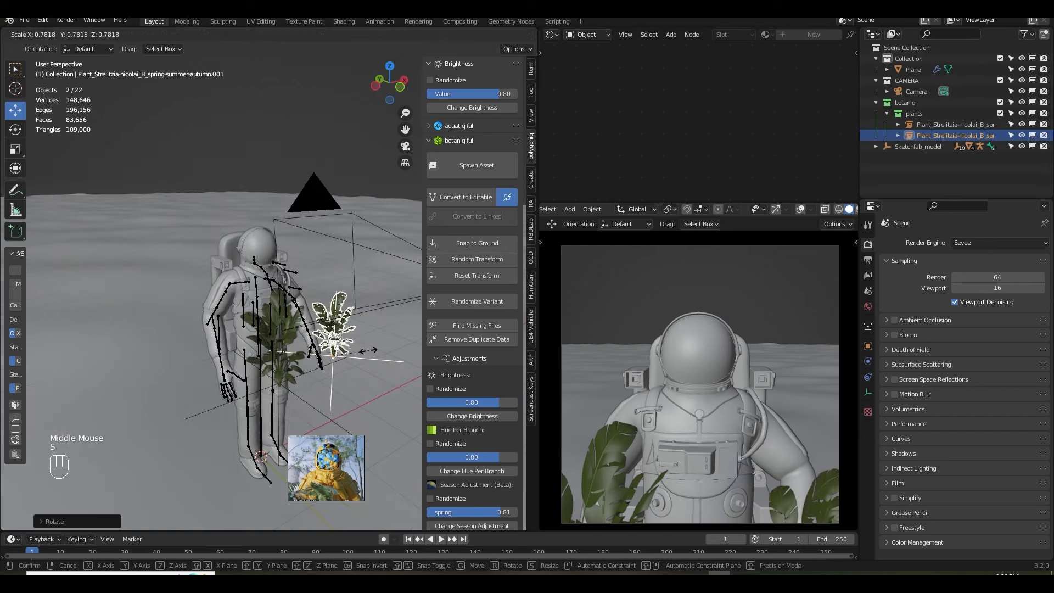
key(s)
click(346, 344)
Duplicate the smaller Strelitzia plant beside itself and scale the new copy up.
key(shift+d)
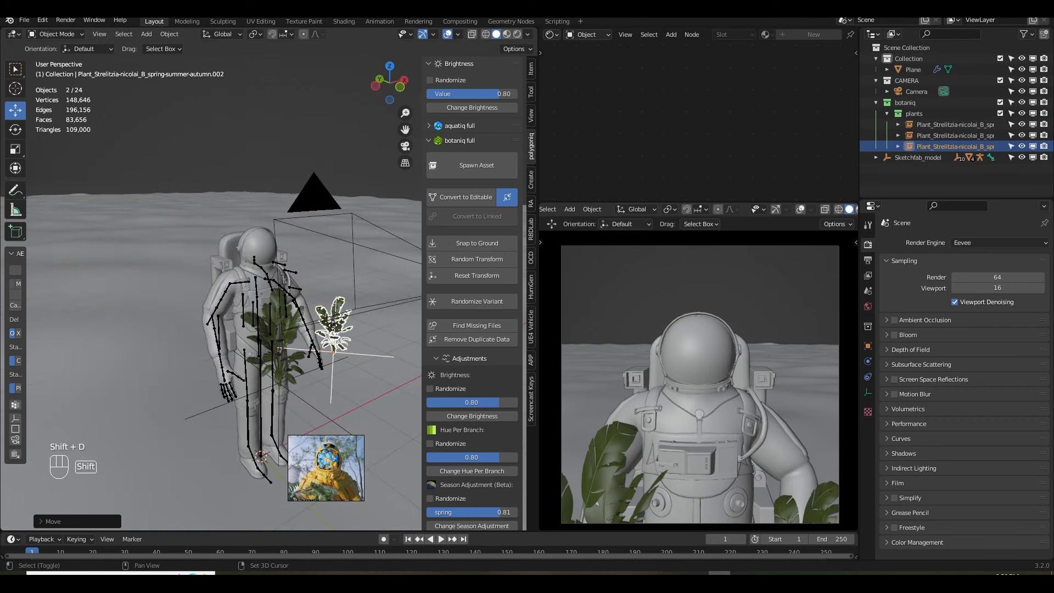
click(326, 335)
key(s)
click(355, 340)
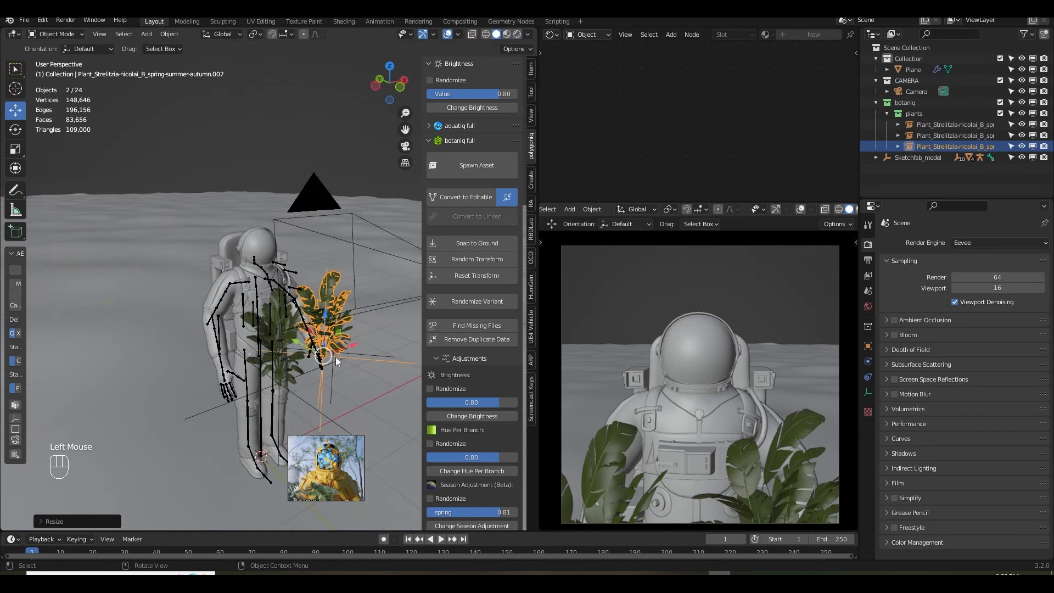
Reposition the two Strelitzia copies so they overlap in the lower-right corner of the camera frame.
click(333, 351)
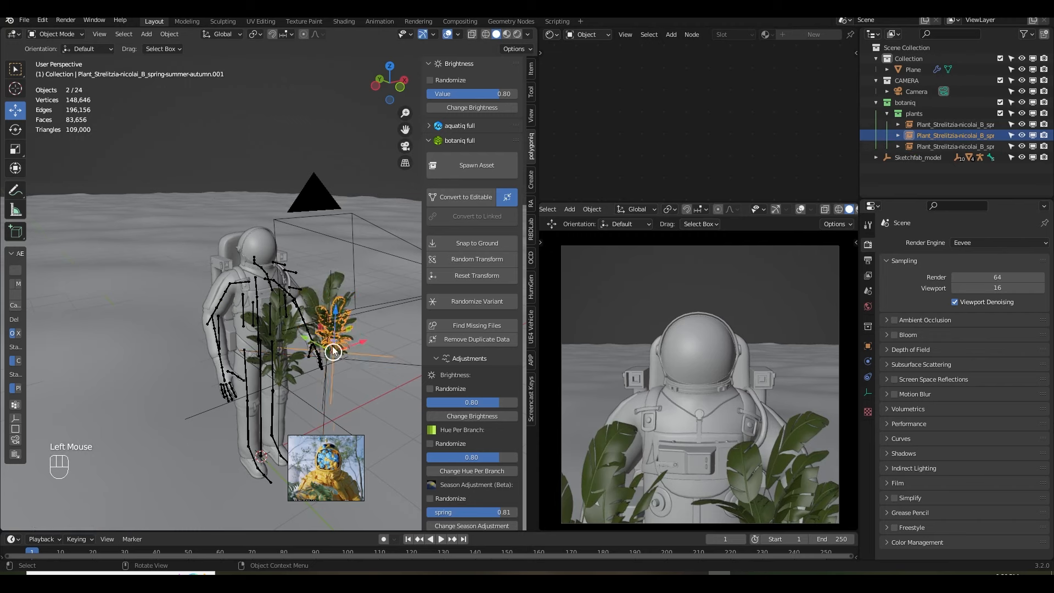
drag(333, 351, 359, 361)
click(357, 328)
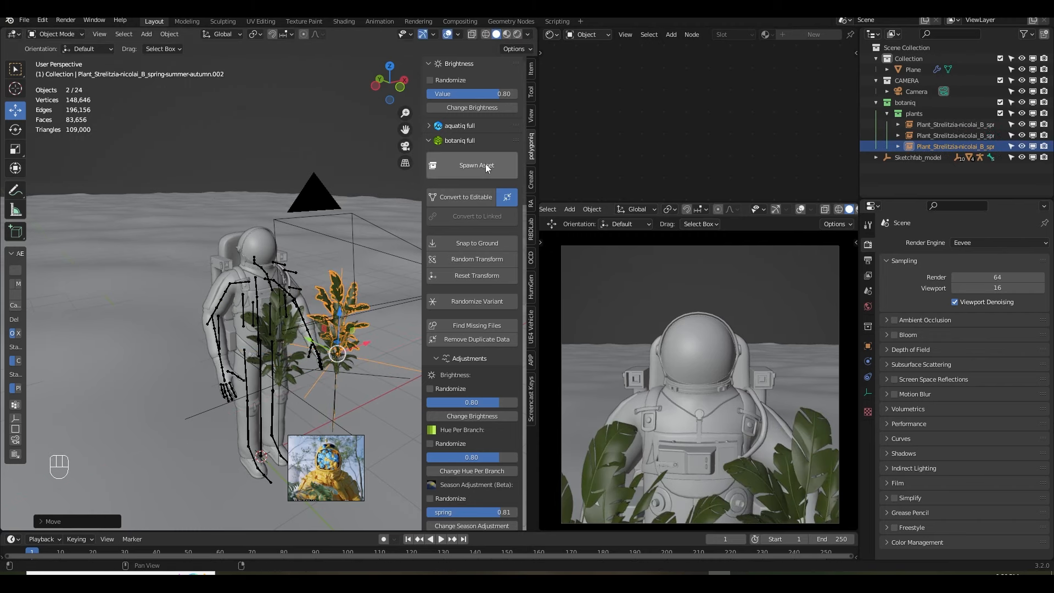
Spawn the Strelitzia nicolai (C) plant and move it beside the first plant in the camera frame's lower-left corner.
click(477, 165)
click(494, 280)
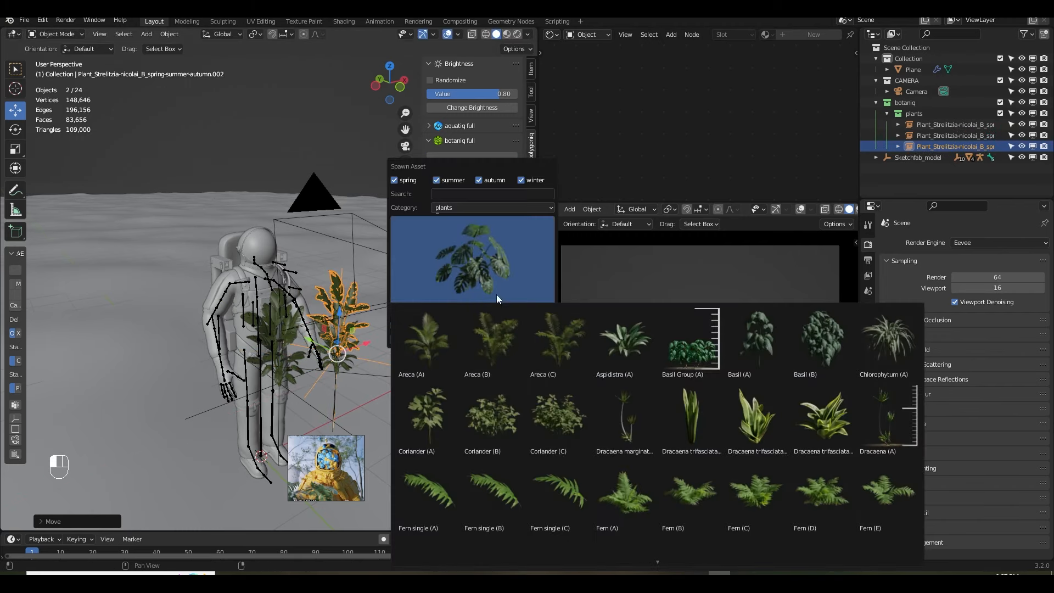
scroll(658, 417, down, 5)
click(814, 454)
click(461, 339)
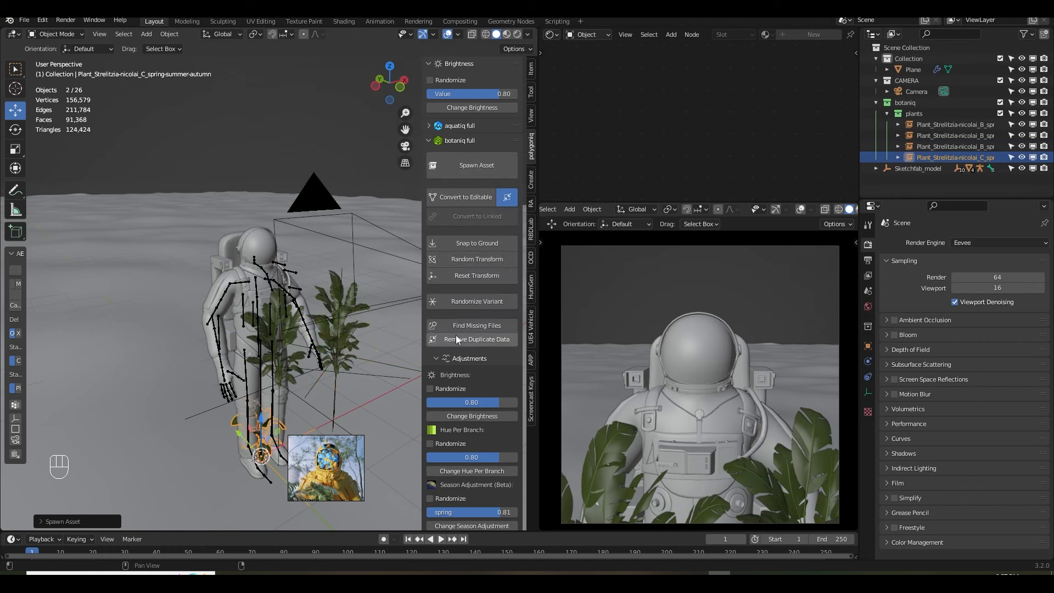
key(ctrl+s)
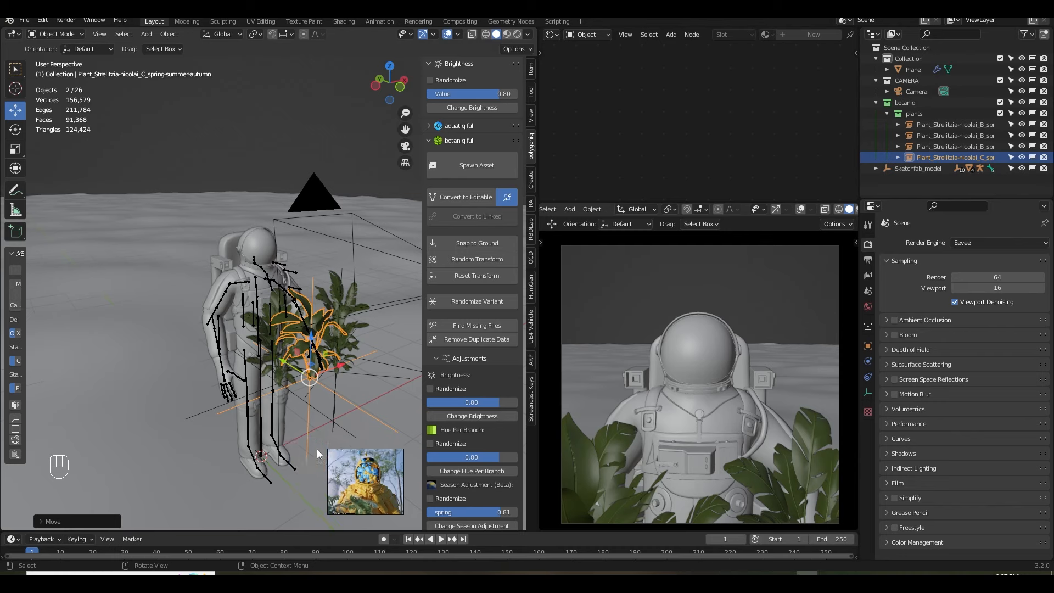
Turn off the In Front display option for the astronaut's armature and save the file.
mouse_move(246, 313)
middle_down()
mouse_move(203, 306)
mouse_move(259, 287)
mouse_move(239, 305)
mouse_move(255, 303)
middle_up()
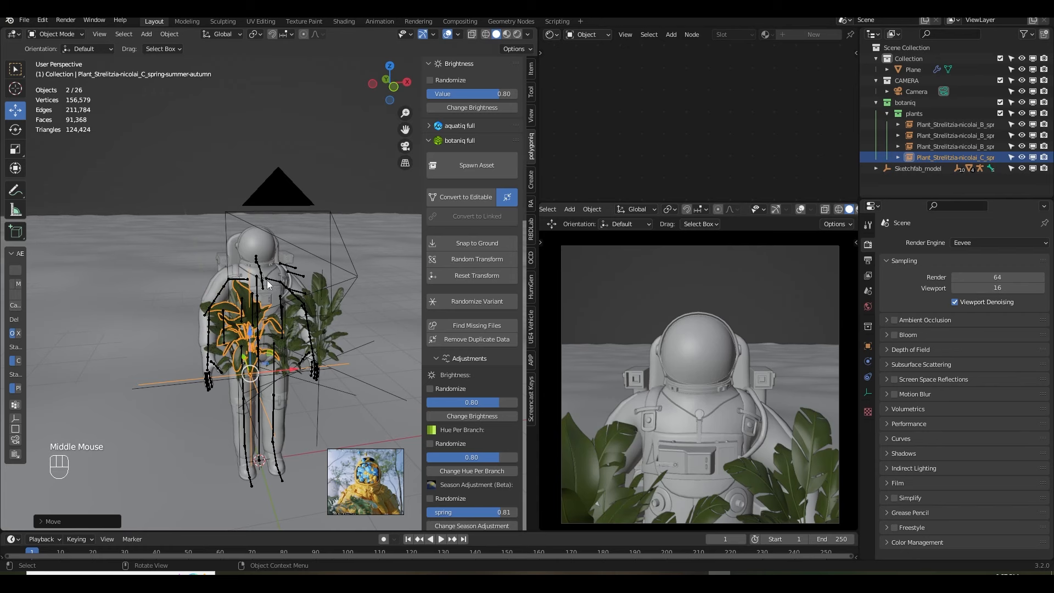
click(269, 284)
click(867, 394)
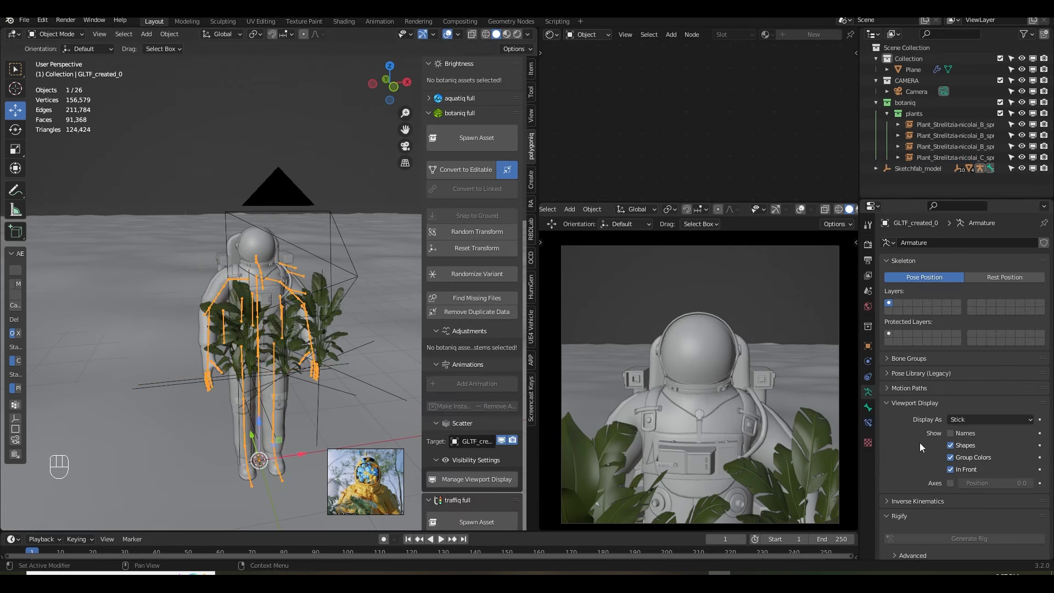
click(951, 469)
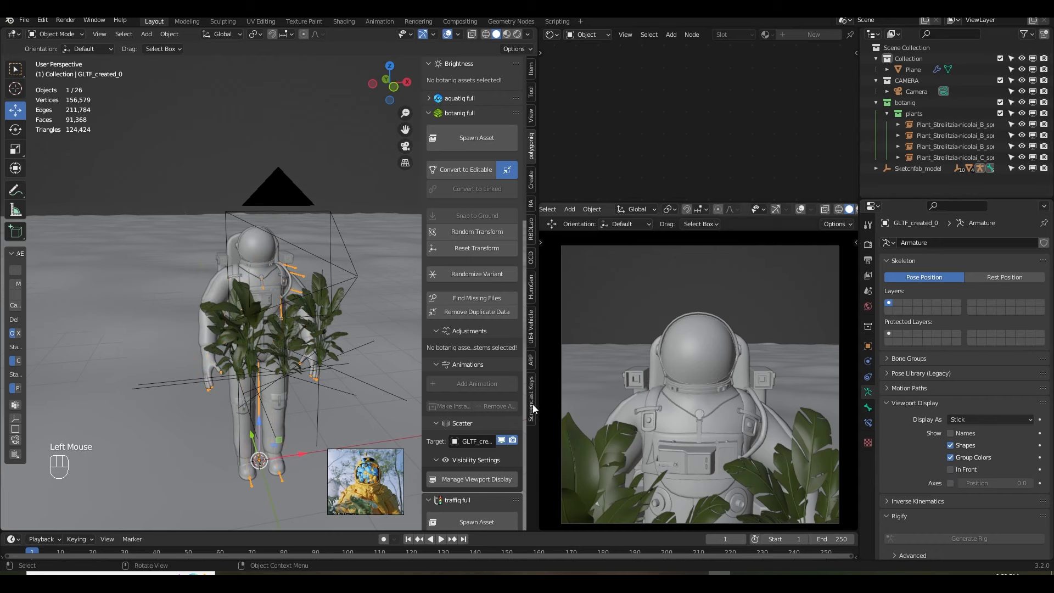
middle_drag(384, 370, 368, 352)
key(ctrl+s)
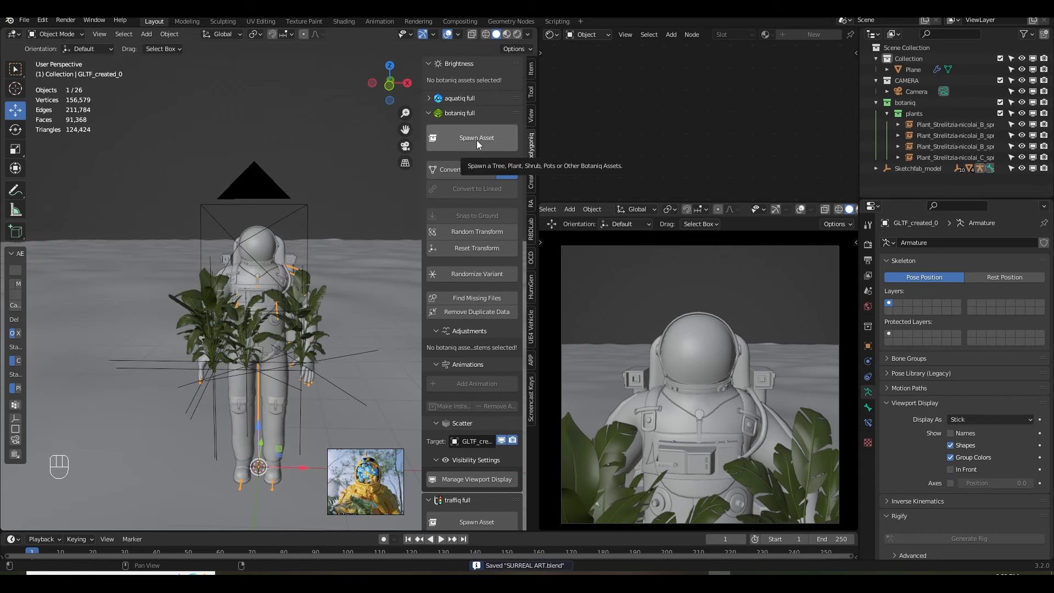
Start spawning another botaniq asset and look through the trees in the coniferous category.
click(476, 140)
click(495, 239)
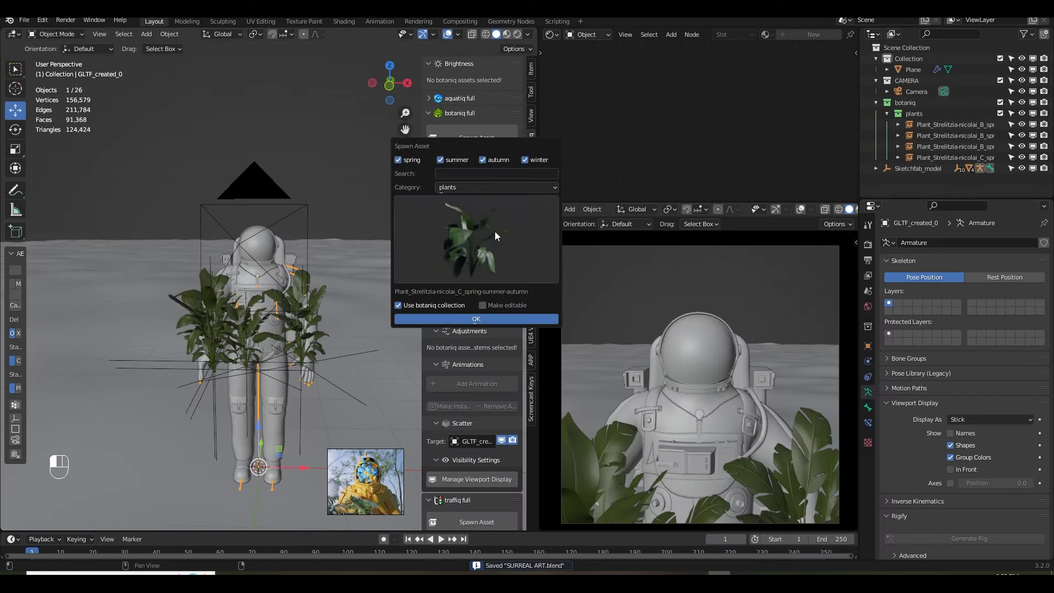
click(476, 187)
click(468, 199)
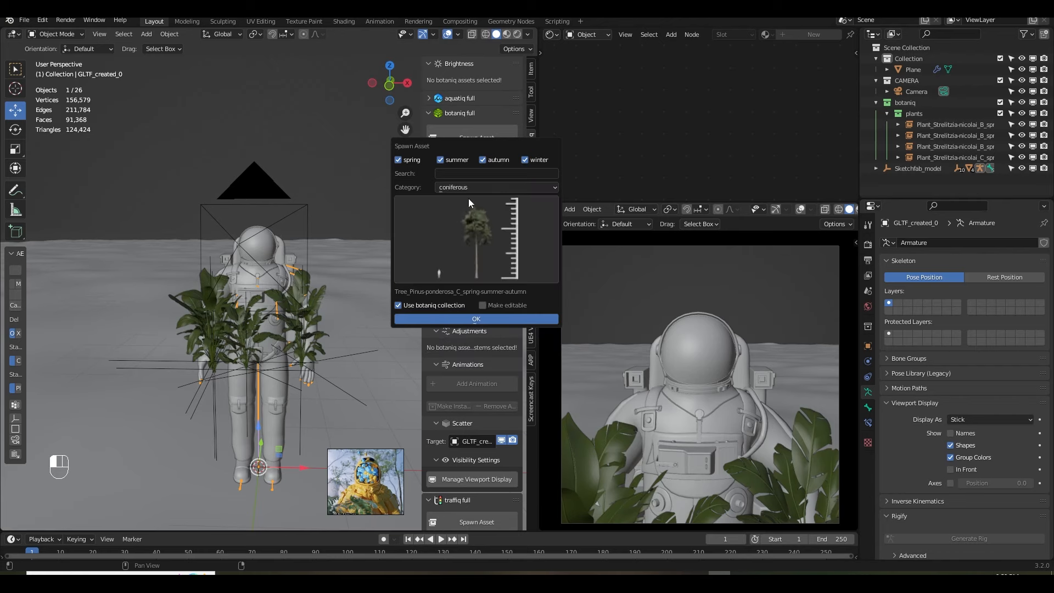
click(478, 215)
scroll(568, 435, down, 6)
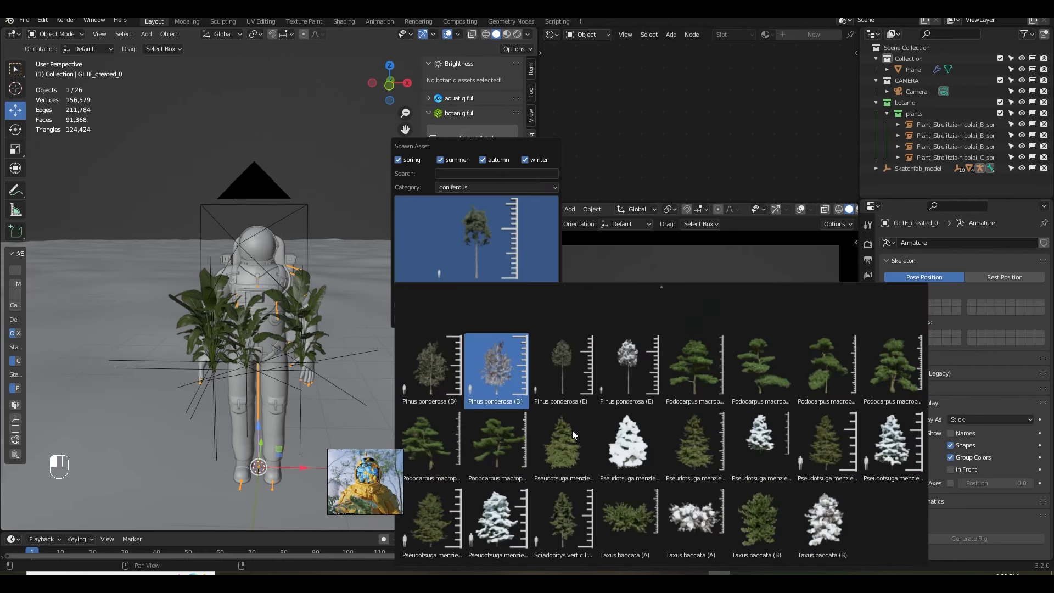
scroll(597, 363, up, 2)
click(597, 363)
Spawn the summer Corymbia aparrerinja (A) tree from the botaniq deciduous category.
click(474, 185)
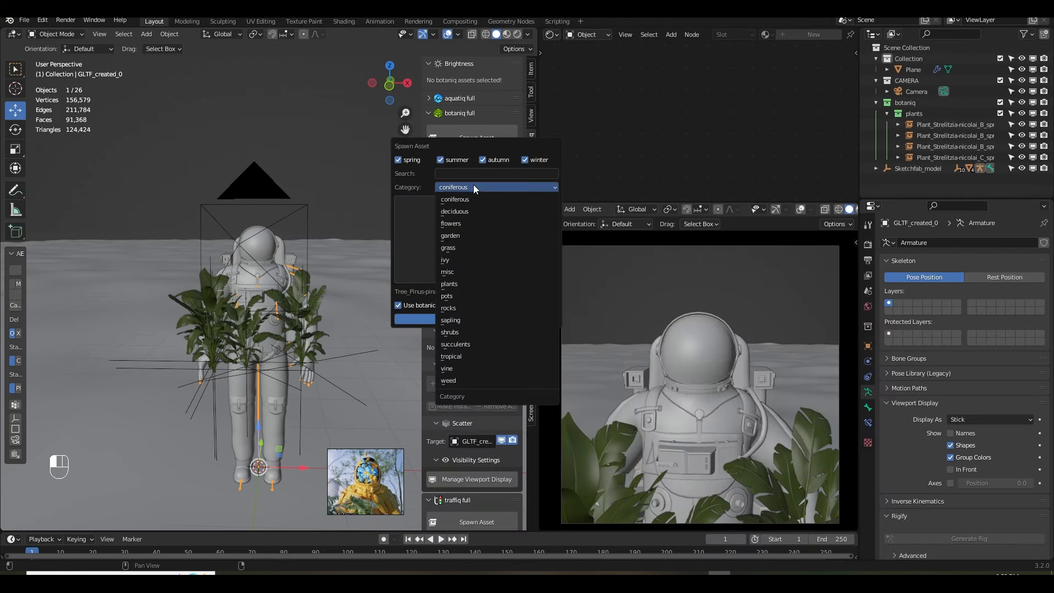
click(468, 212)
click(474, 234)
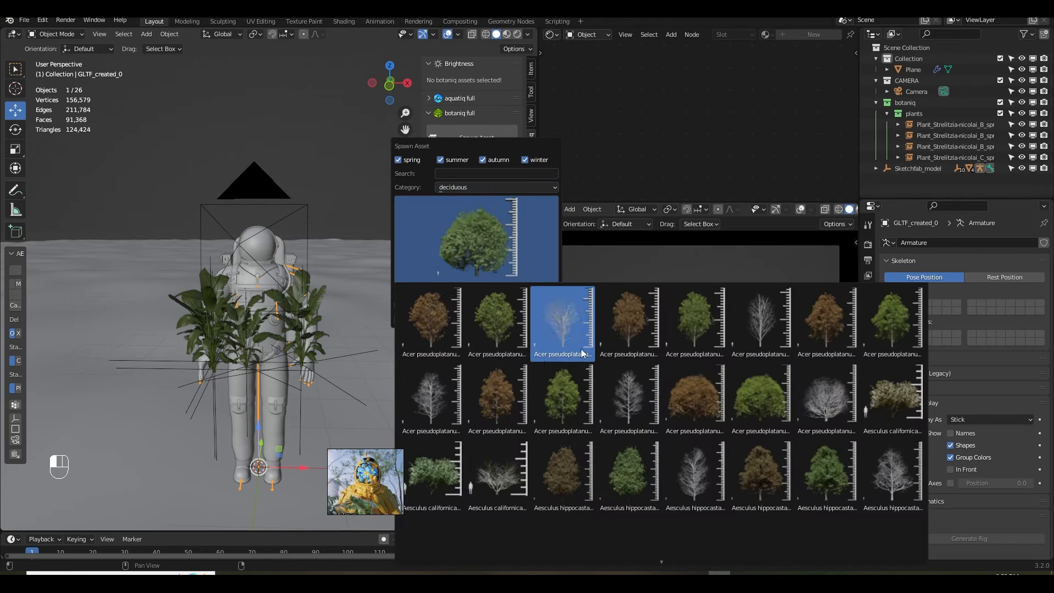
scroll(610, 360, down, 5)
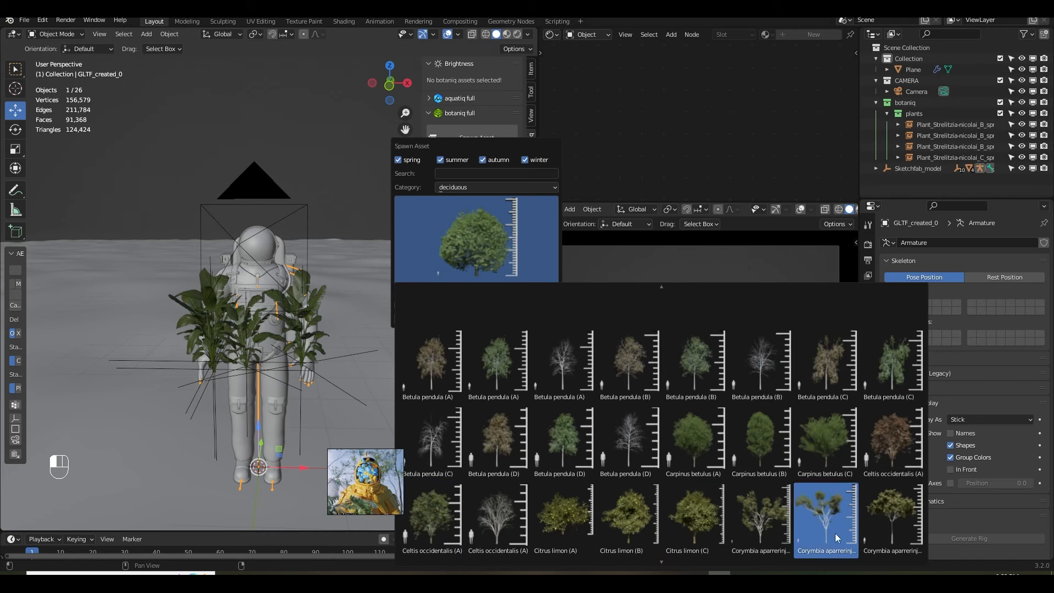
scroll(829, 524, down, 1)
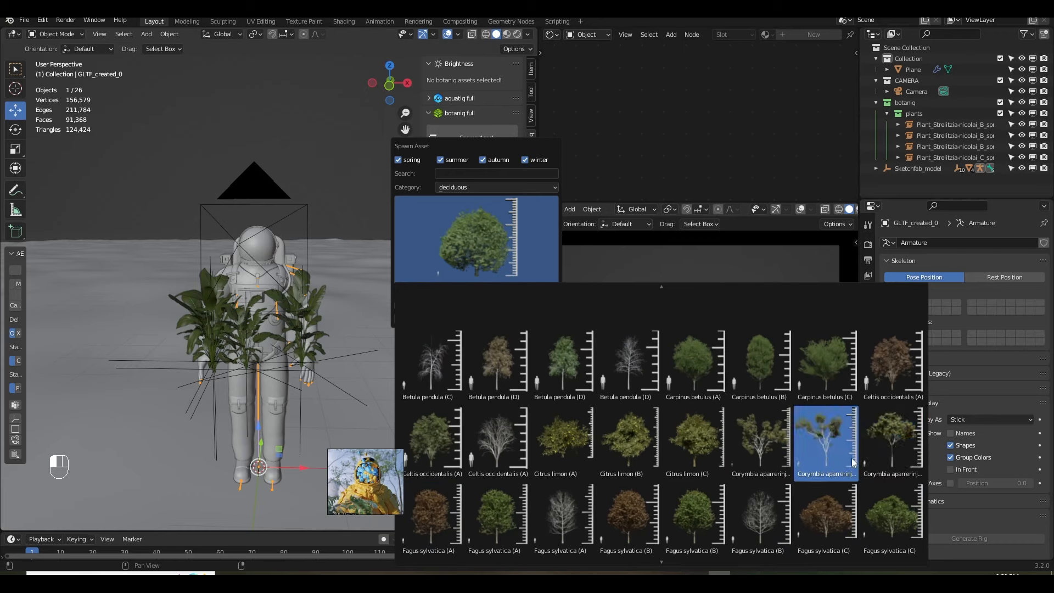
click(761, 453)
click(470, 319)
scroll(380, 332, down, 2)
middle_drag(274, 319, 282, 350)
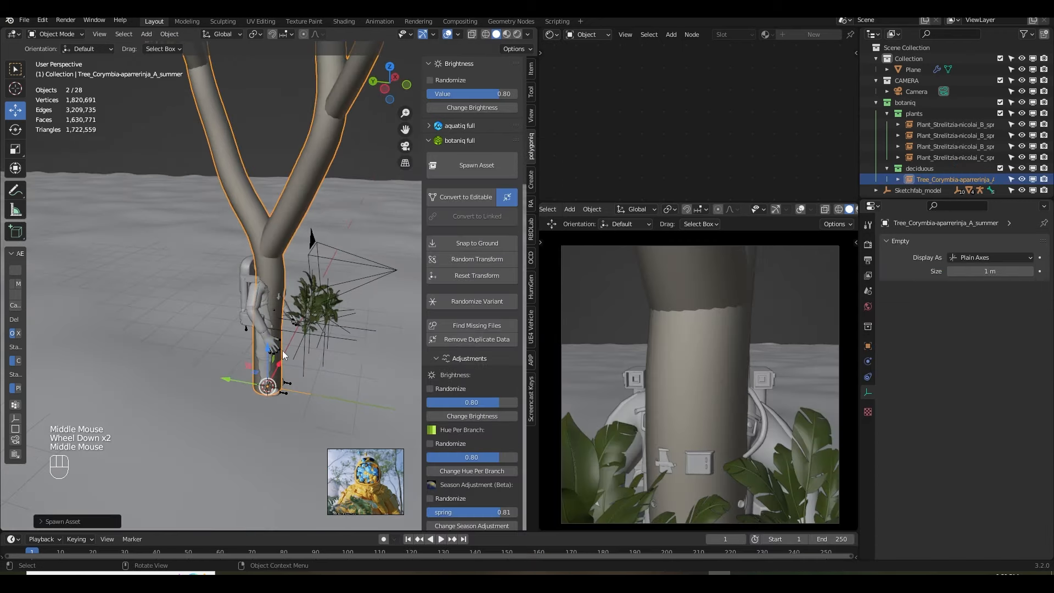
Move the Corymbia tree off the astronaut to stand in the background on the right side of the camera frame.
drag(226, 378, 110, 313)
middle_drag(282, 417, 163, 377)
drag(345, 325, 410, 326)
shift+middle_drag(374, 327, 307, 385)
middle_drag(318, 387, 248, 380)
drag(219, 341, 187, 331)
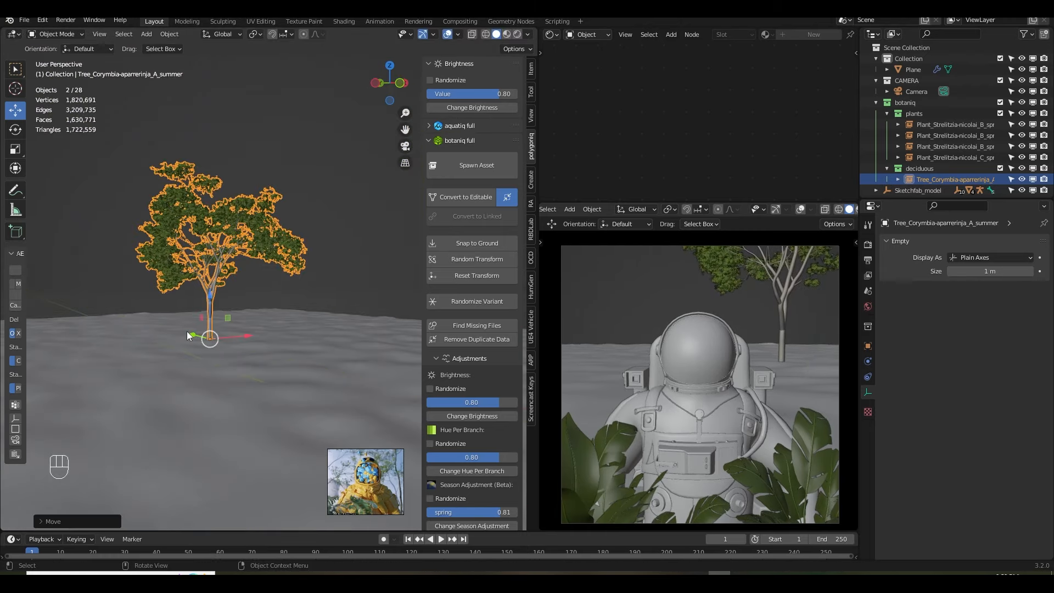
Delete the ground plane from the scene.
click(220, 382)
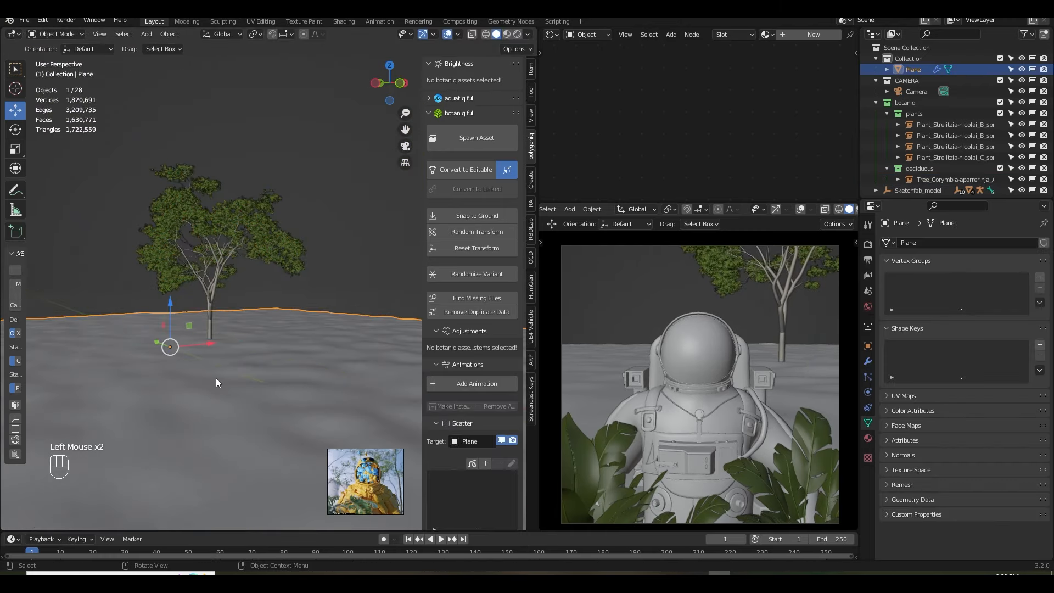
key(Delete)
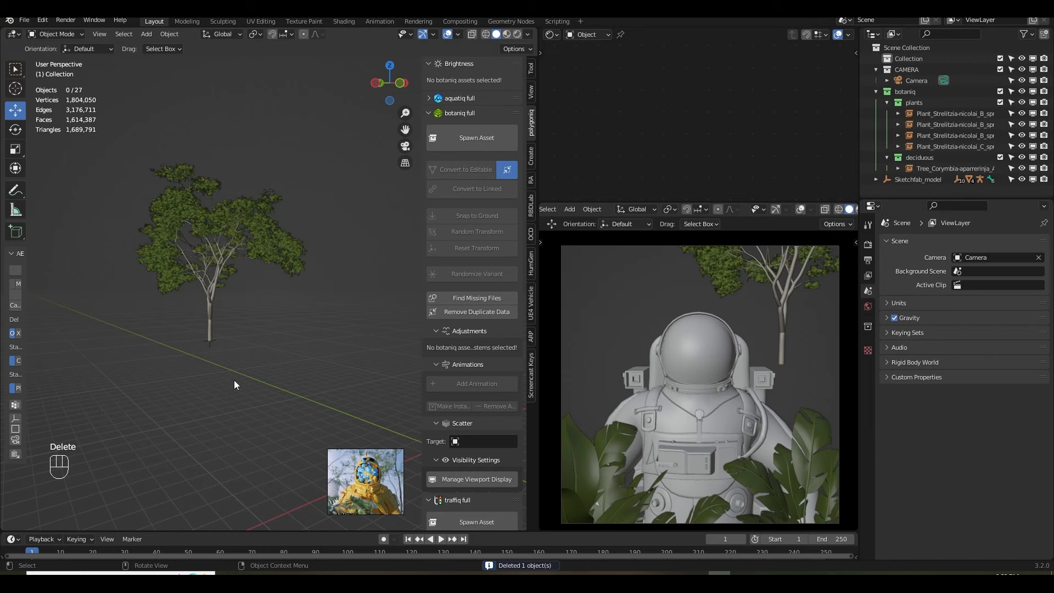
Lower the Corymbia tree and scale it up so its trunk and foliage fill the camera frame's right side behind the astronaut.
drag(214, 296, 218, 358)
key(s)
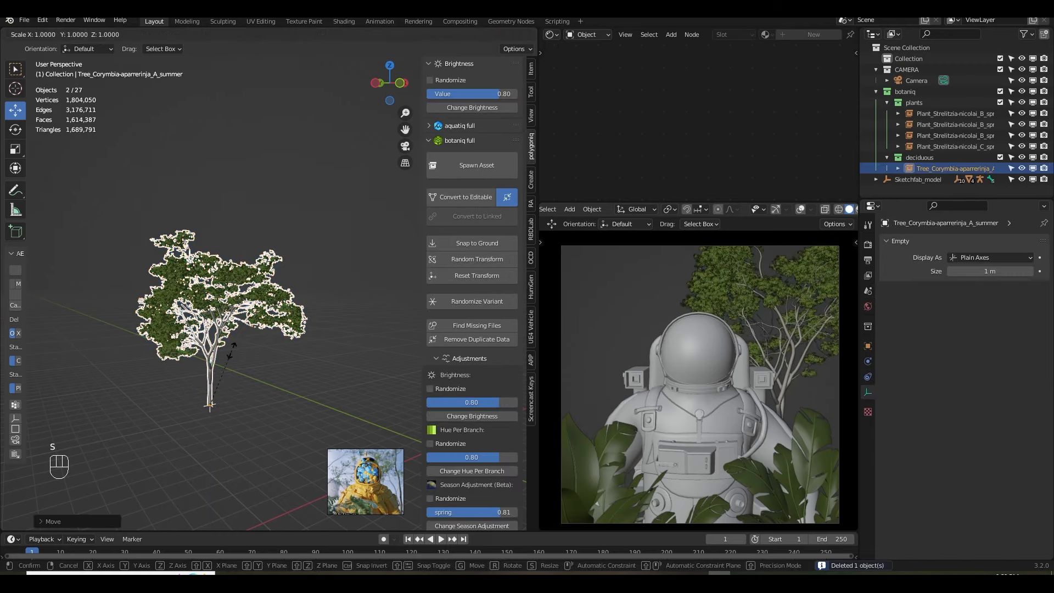
click(251, 332)
middle_drag(251, 332, 288, 324)
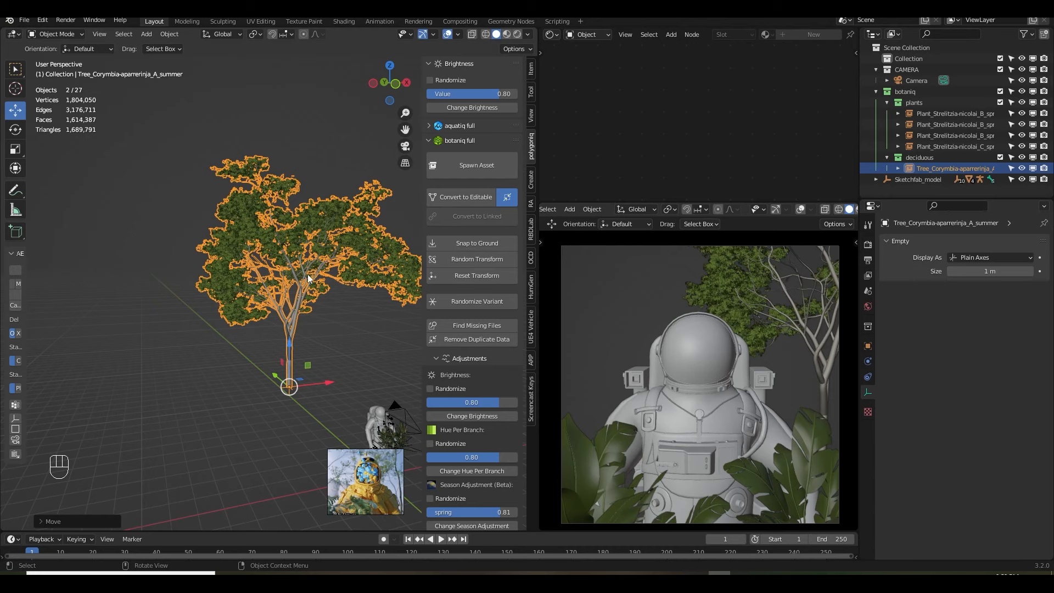
Spawn the summer Corymbia aparrerinja (B) tree from the botaniq deciduous category.
click(465, 165)
click(456, 255)
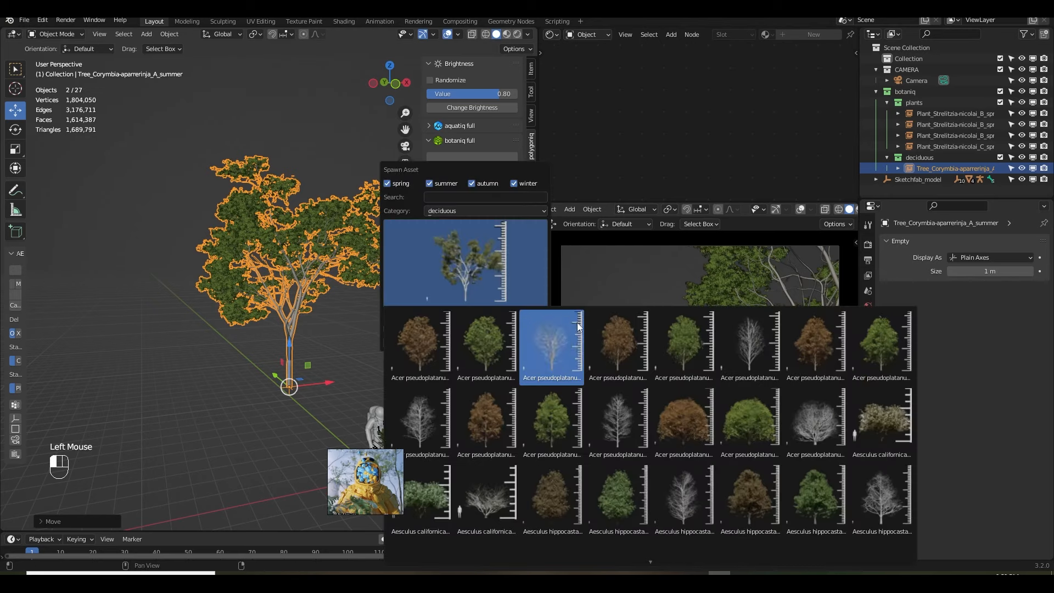
scroll(753, 467, down, 15)
scroll(752, 466, up, 15)
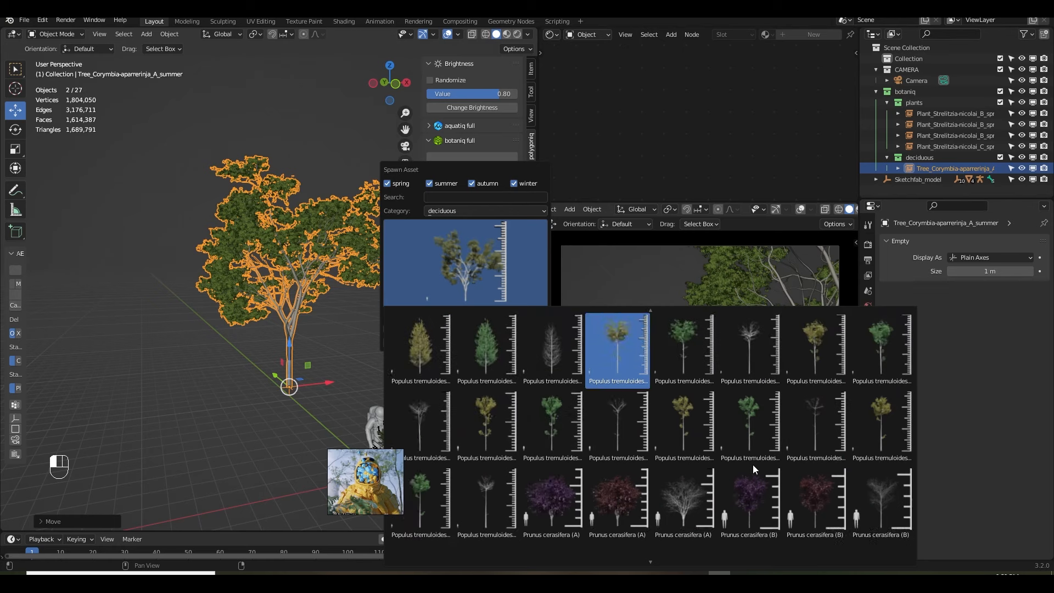
scroll(751, 463, up, 2)
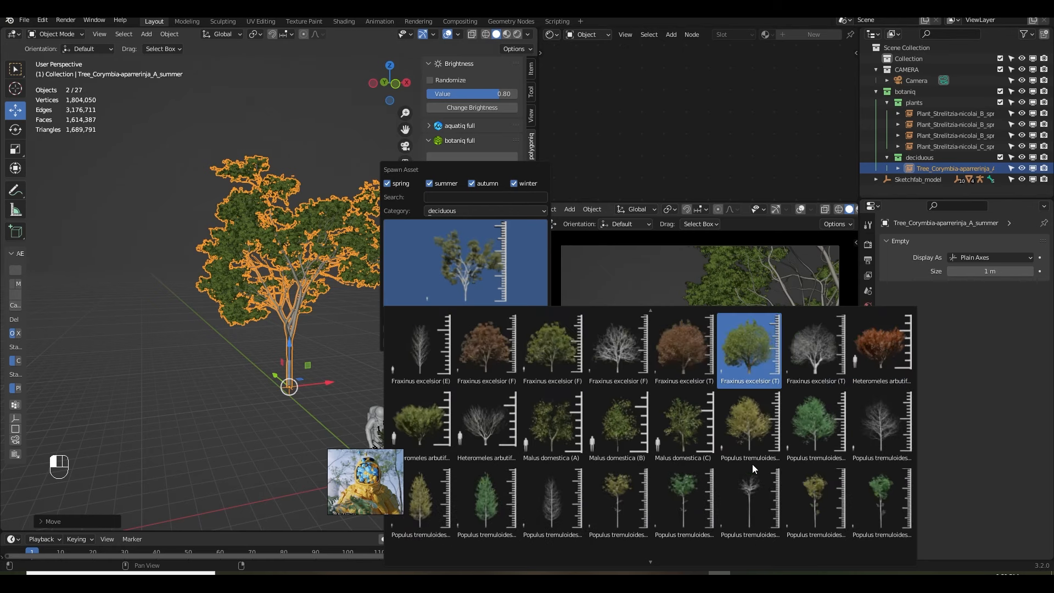
scroll(752, 463, up, 2)
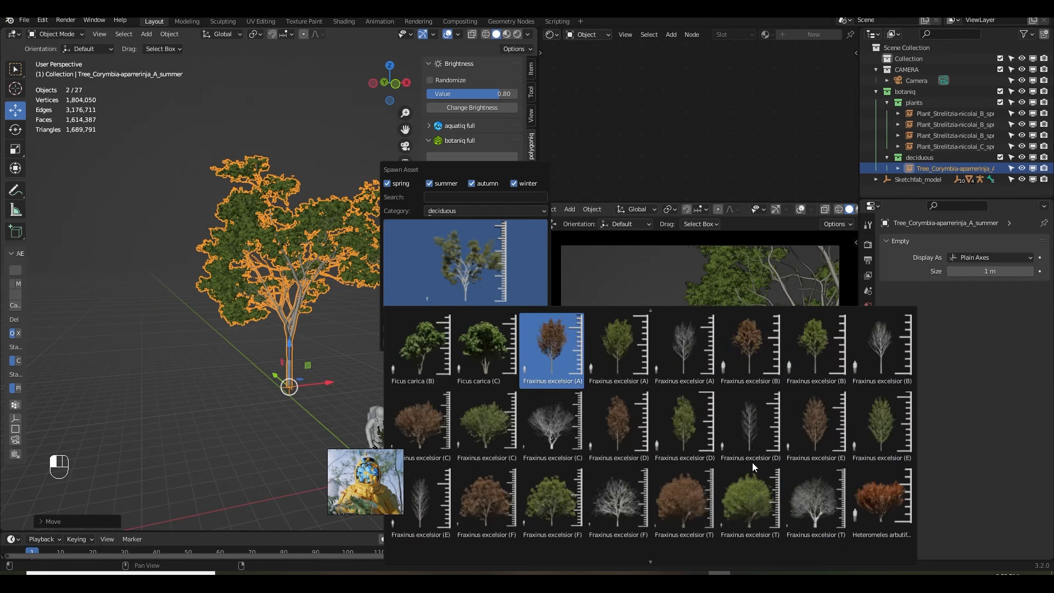
scroll(752, 462, up, 3)
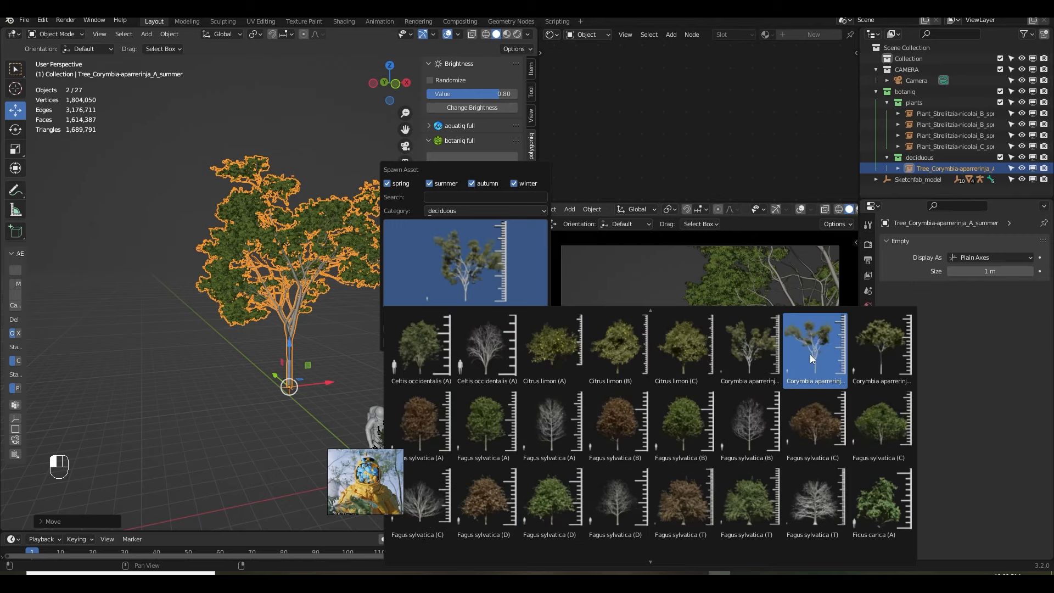
click(810, 351)
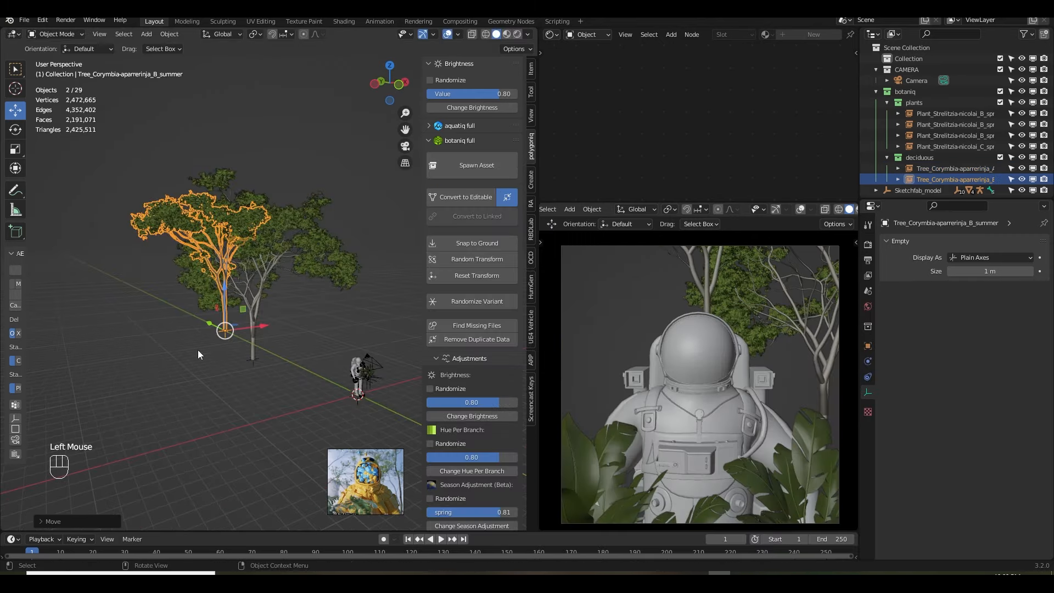
Move the Corymbia (B) tree to the left background of the camera frame and rotate it about the Z axis.
drag(261, 328, 202, 384)
click(253, 338)
drag(292, 355, 297, 354)
click(167, 344)
key(r)
key(z)
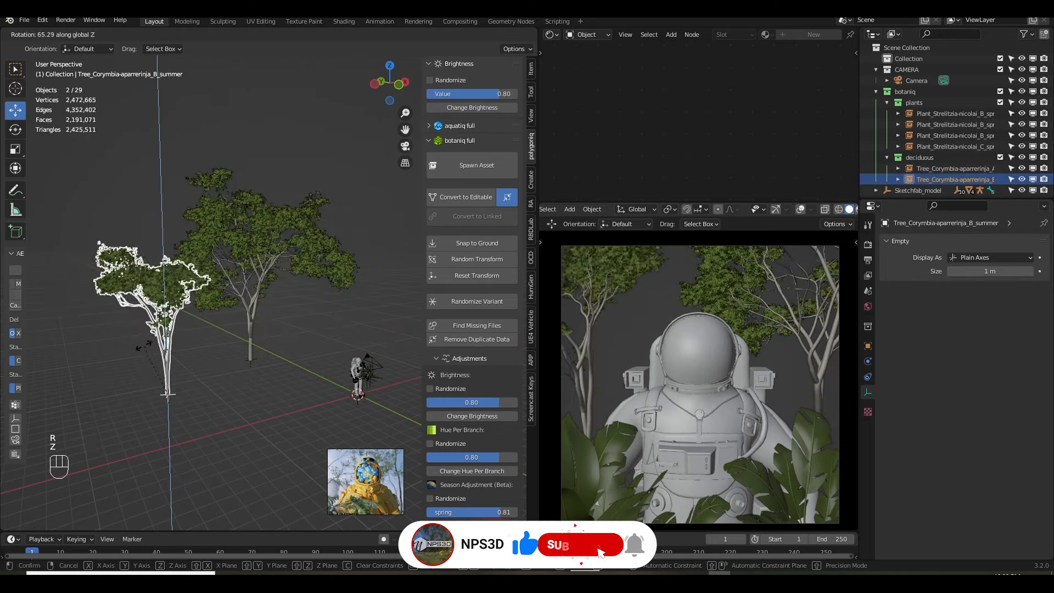
click(283, 312)
middle_drag(283, 311, 324, 363)
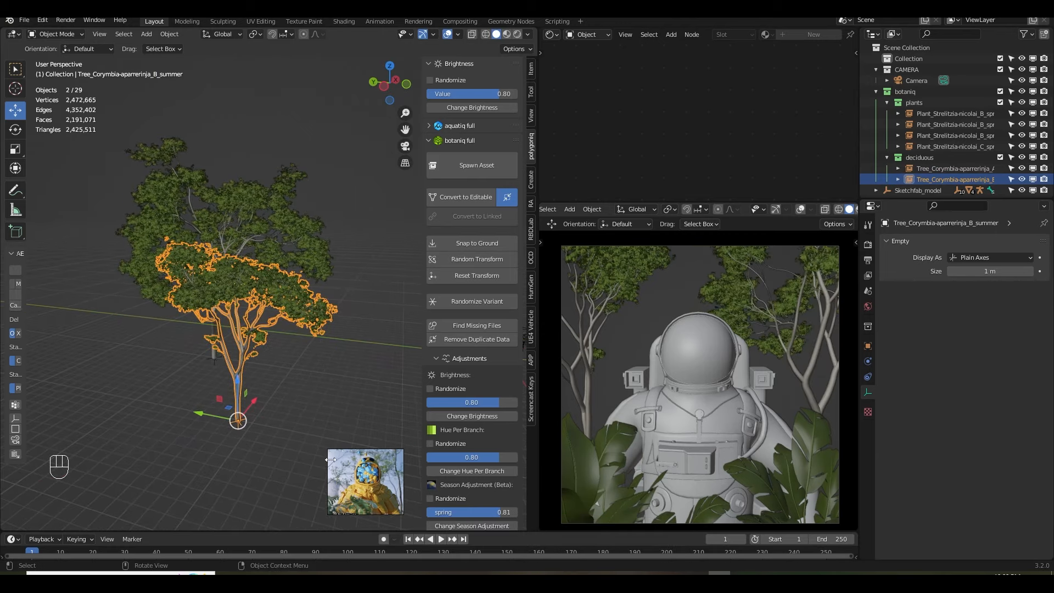
Resize the floating reference image to a small crop of the astronaut and save the file.
drag(330, 460, 234, 411)
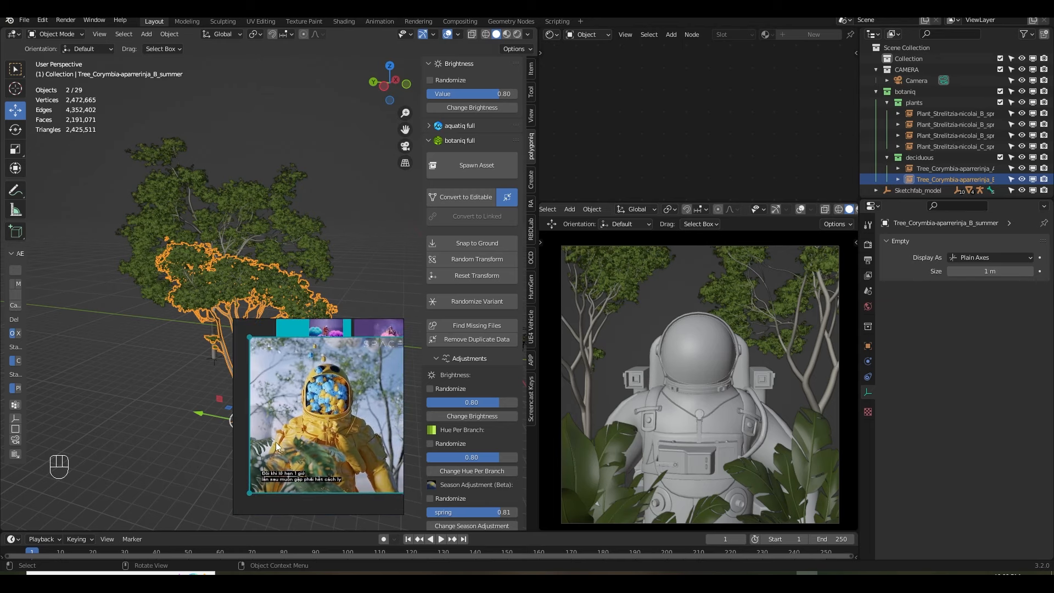
drag(234, 319, 289, 383)
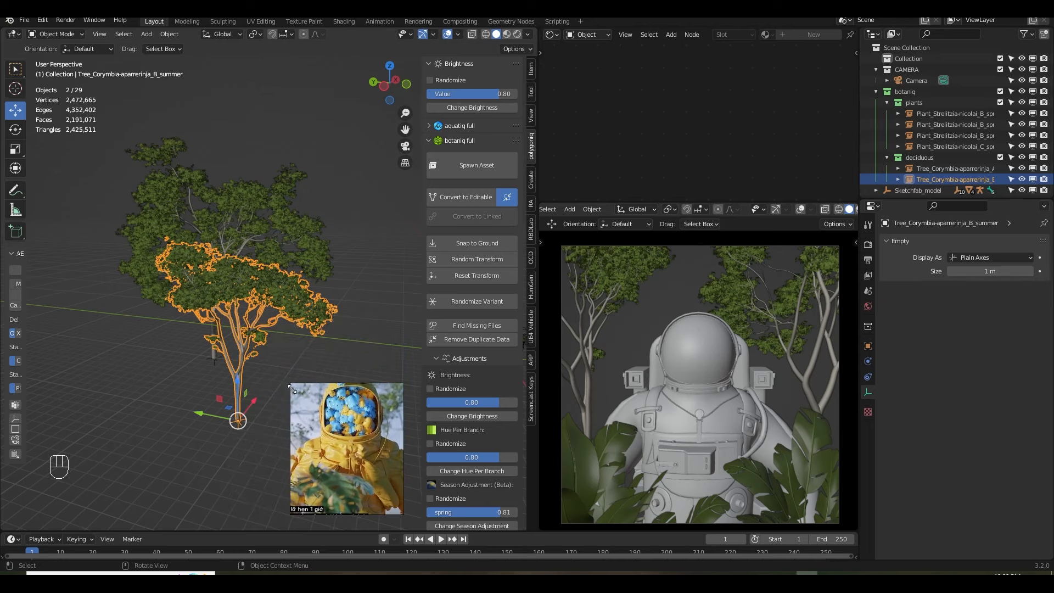
drag(289, 383, 307, 408)
key(ctrl+s)
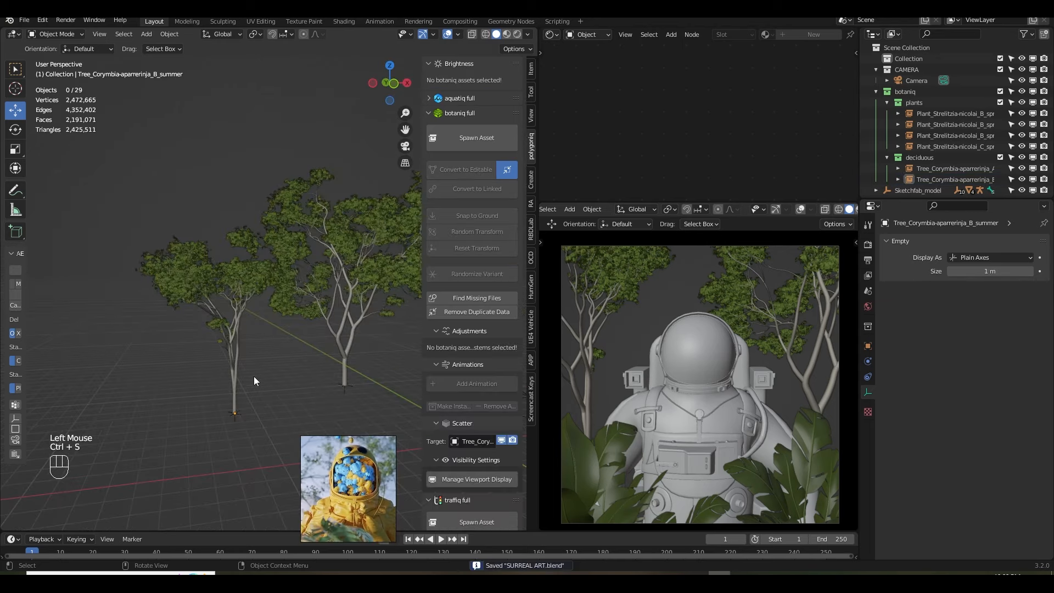
Rotate the Corymbia (B) tree about the Z axis and turn the Corymbia (A) tree so foliage covers the area above the helmet.
shift+middle_drag(293, 361, 259, 354)
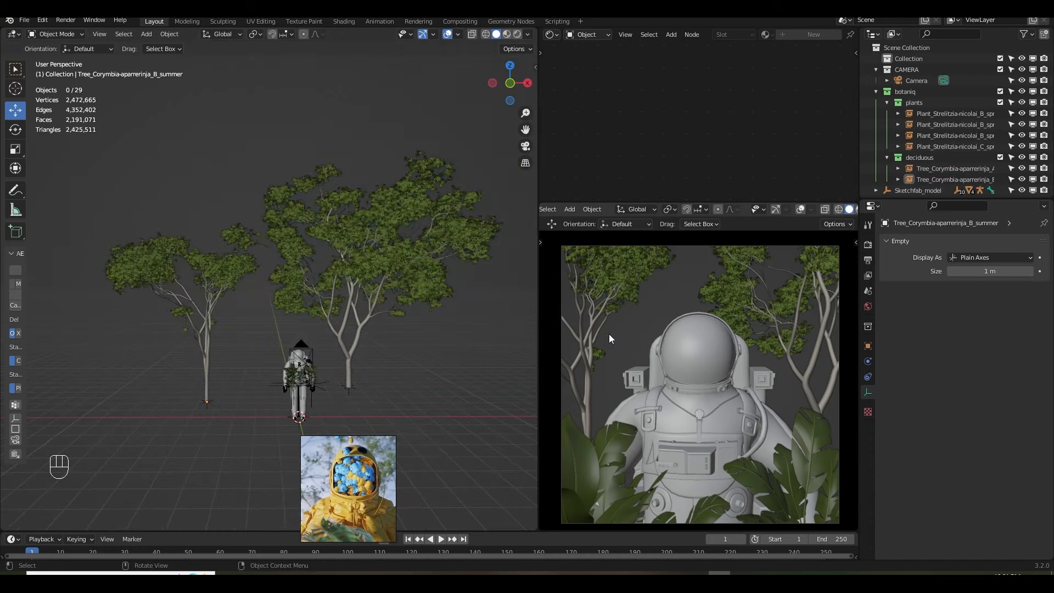
click(610, 295)
key(r)
key(z)
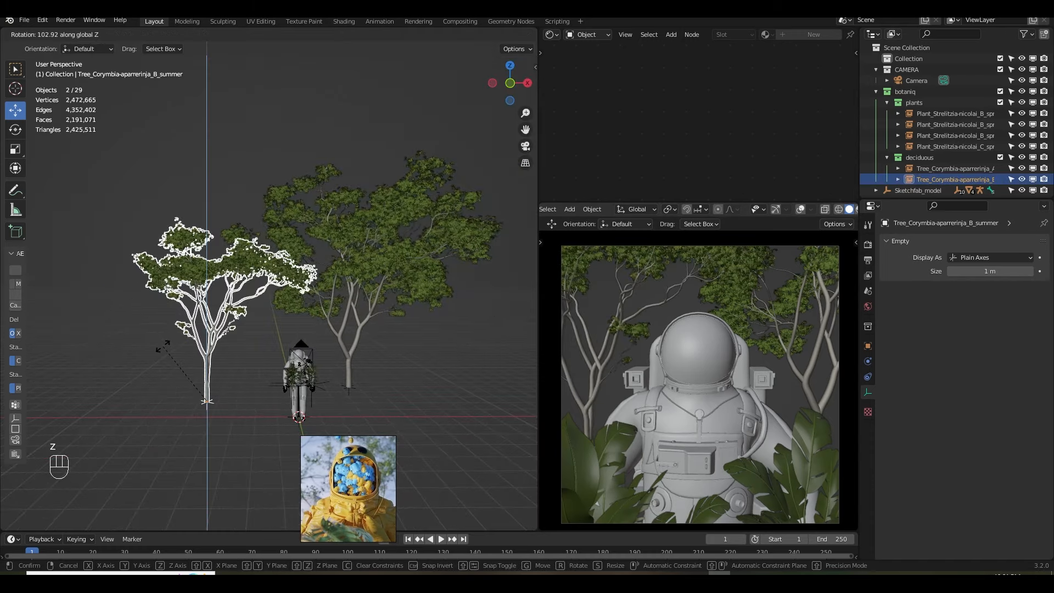
click(410, 346)
click(376, 294)
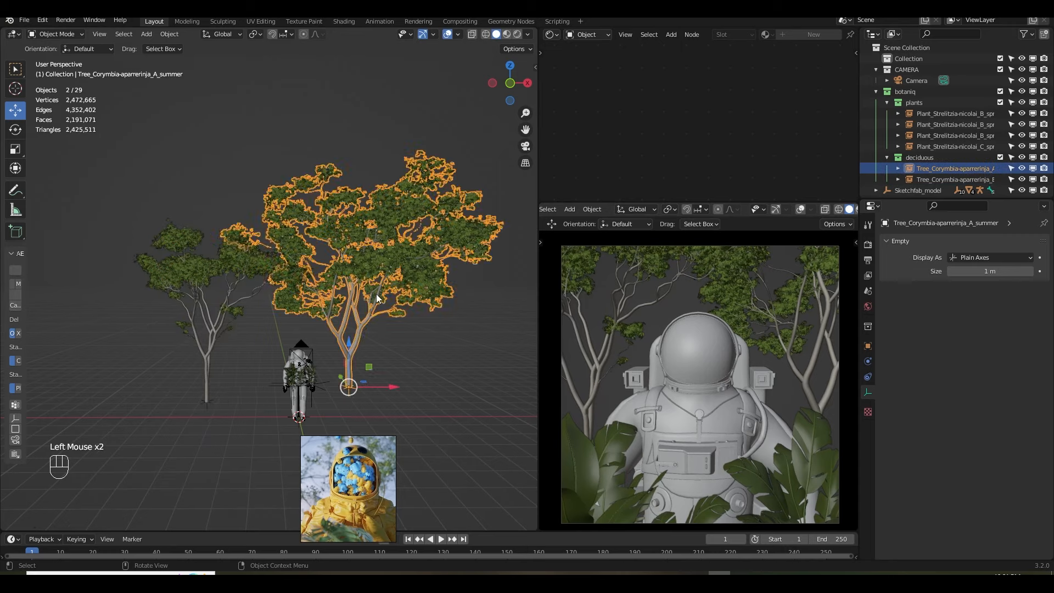
key(r)
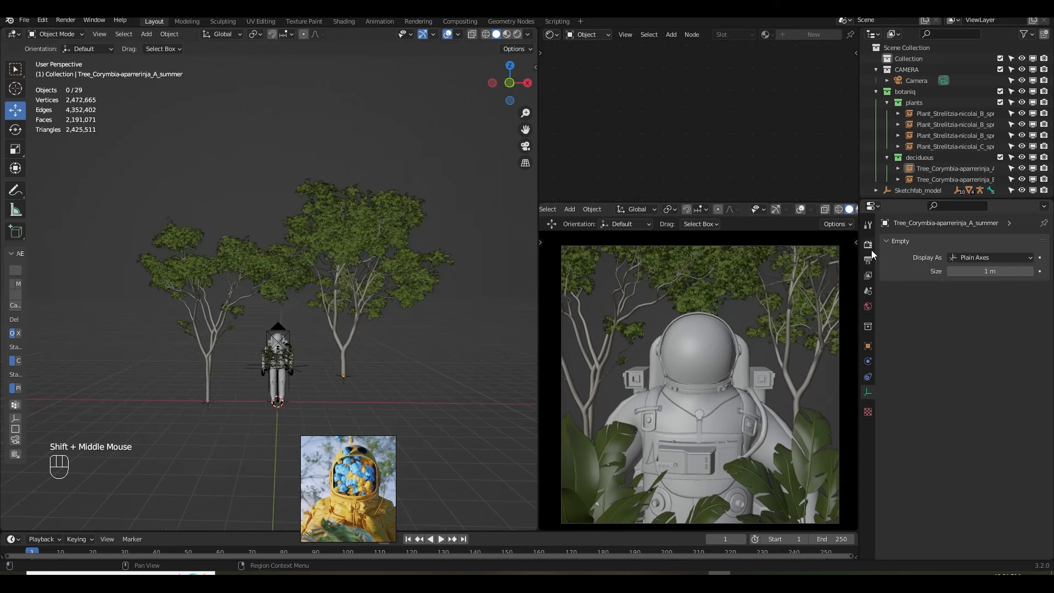
Set the render engine to Cycles with GPU Compute and display the camera view in Rendered shading.
click(867, 246)
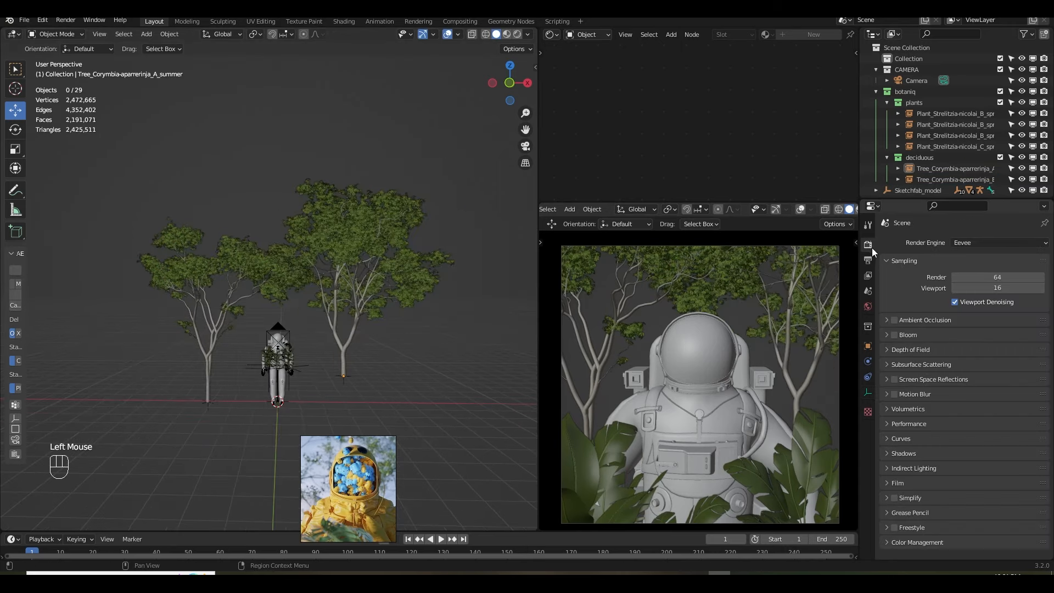
click(994, 243)
click(988, 284)
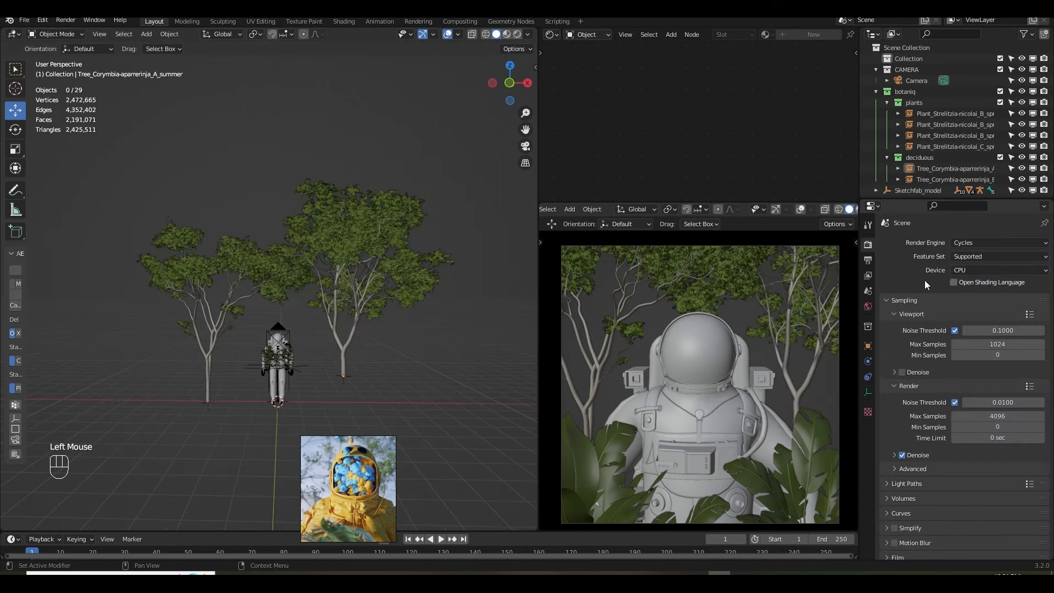
click(970, 268)
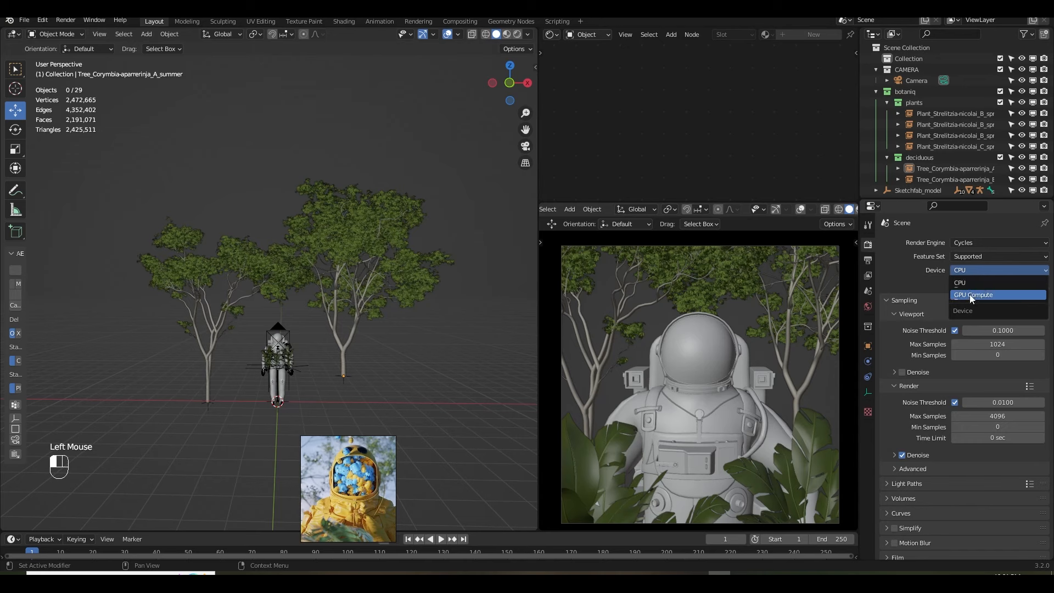
click(972, 295)
middle_drag(856, 209, 837, 211)
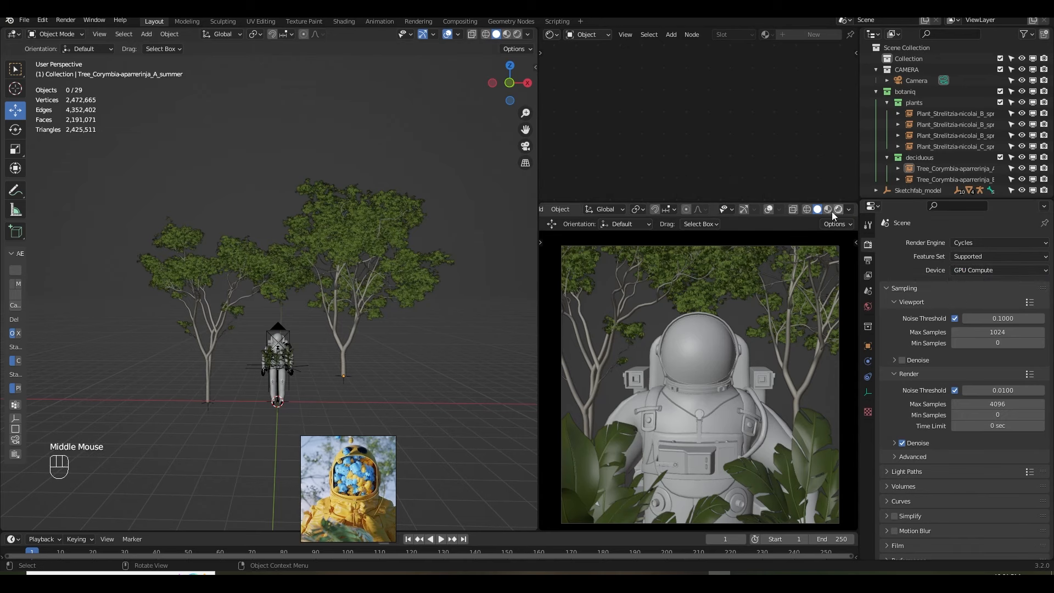
click(837, 211)
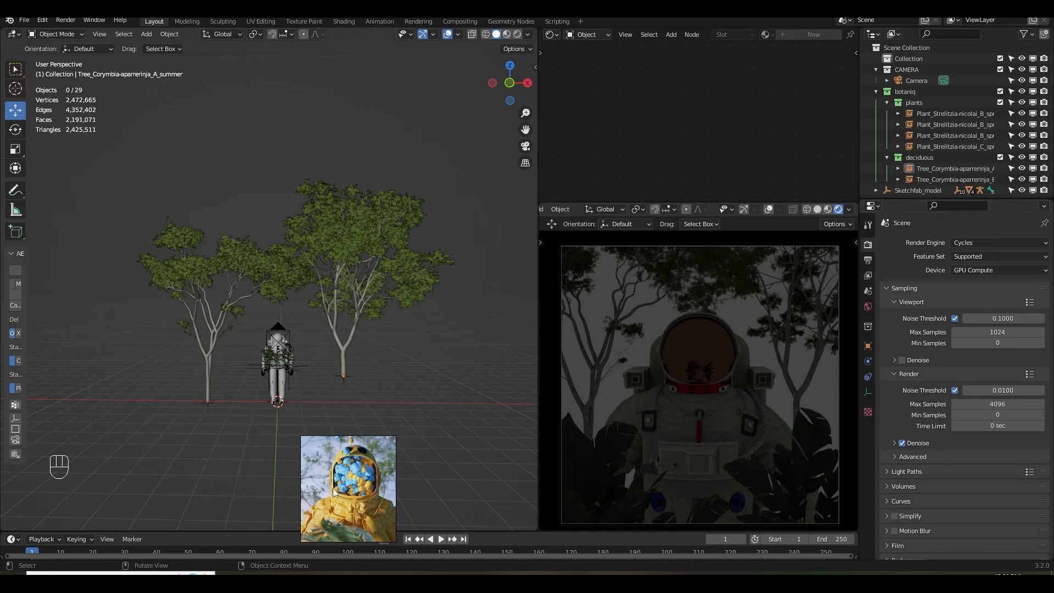
Assign a Sky Texture to the world background color and set its sun elevation to 8°.
click(868, 307)
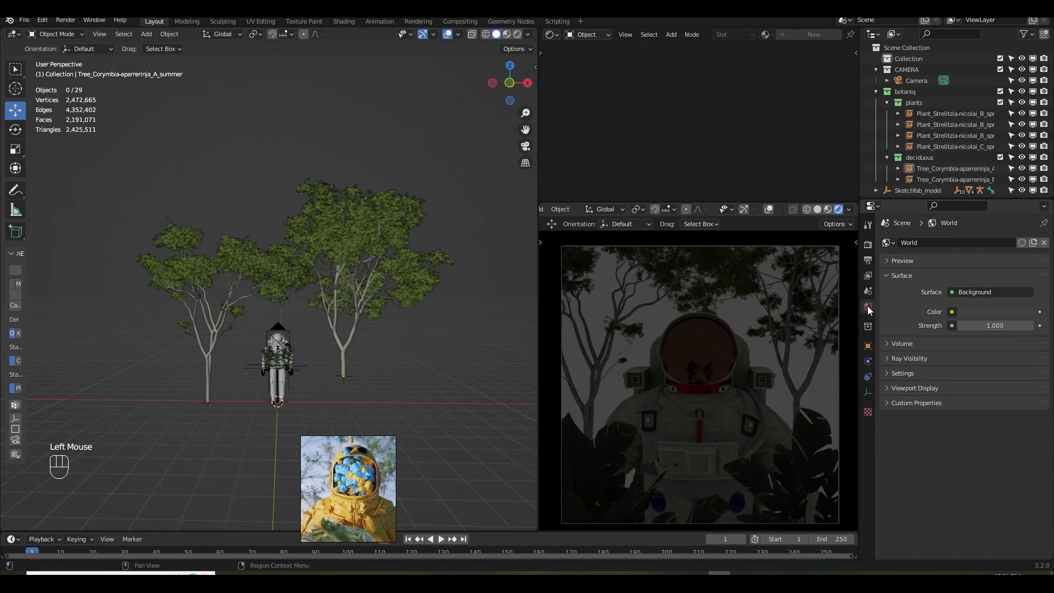
click(951, 312)
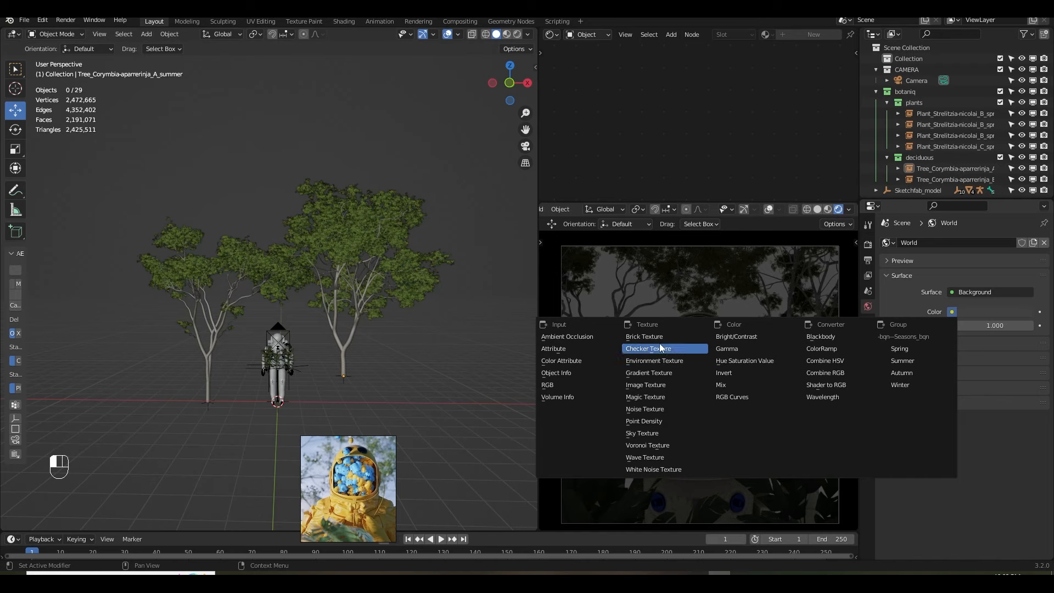
click(646, 433)
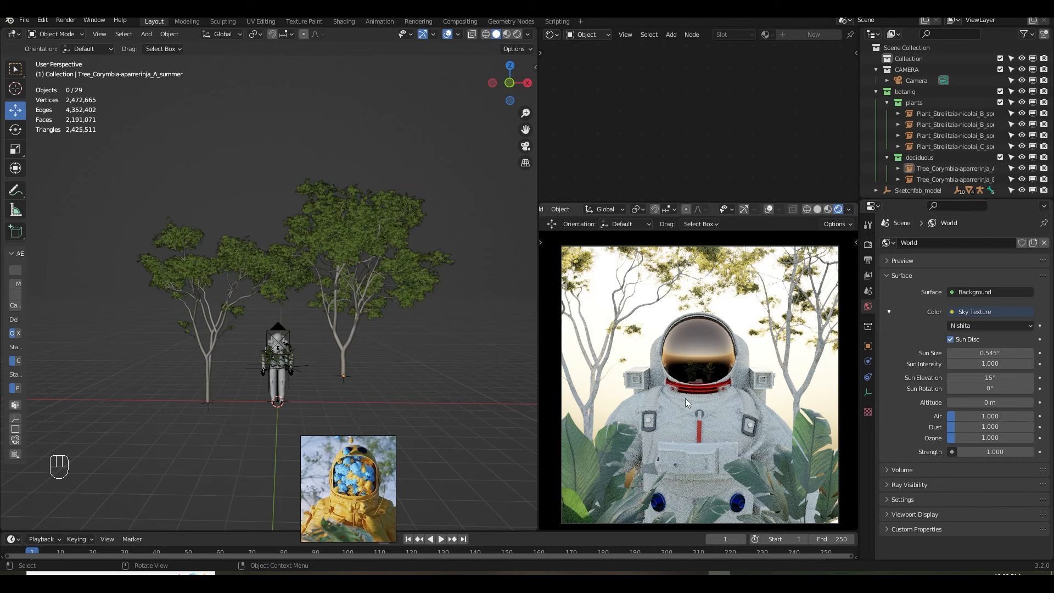
click(992, 377)
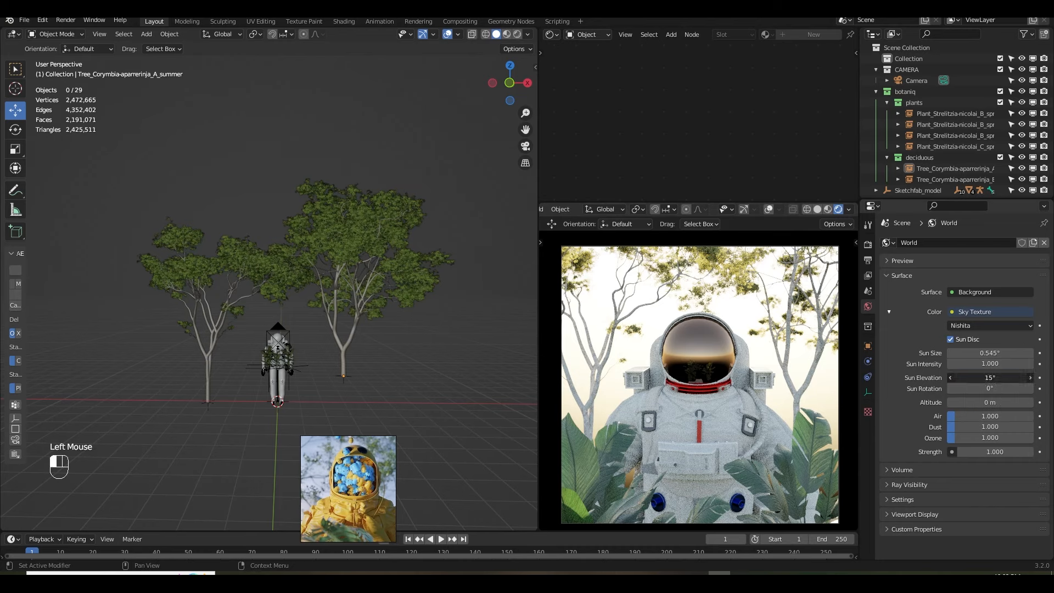
text(8)
key(Return)
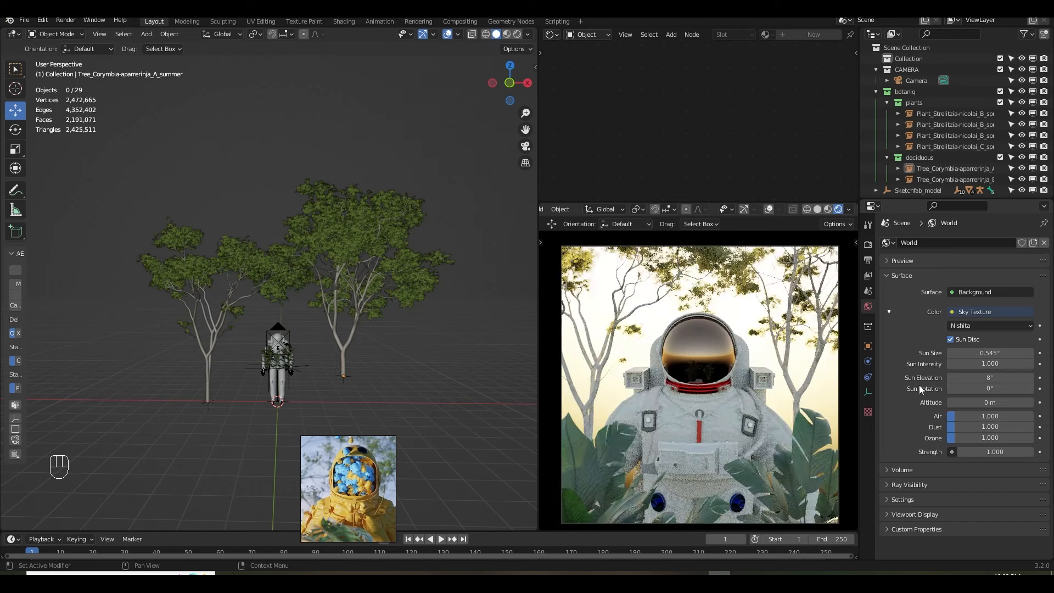
Set the sky texture's sun rotation to 90°.
click(949, 390)
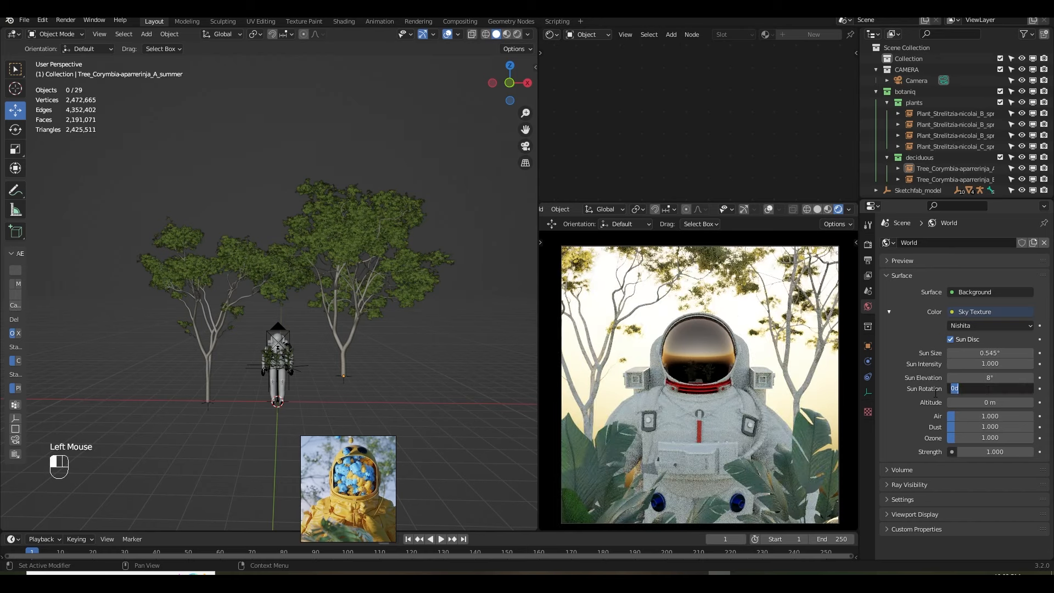
text(90)
key(Return)
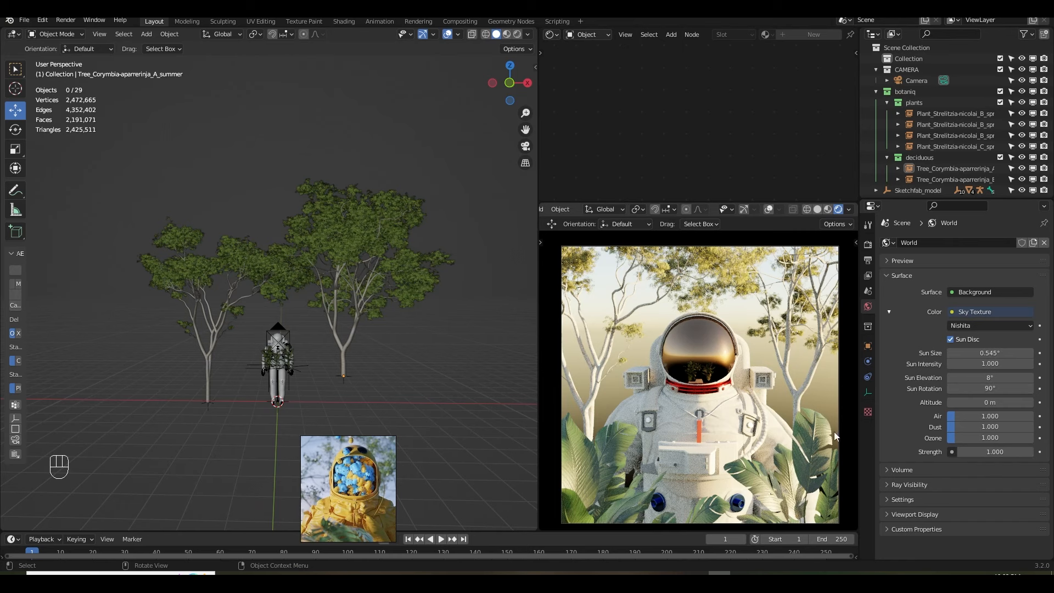
Change the sky texture's sun rotation to 270°.
click(997, 388)
text(270)
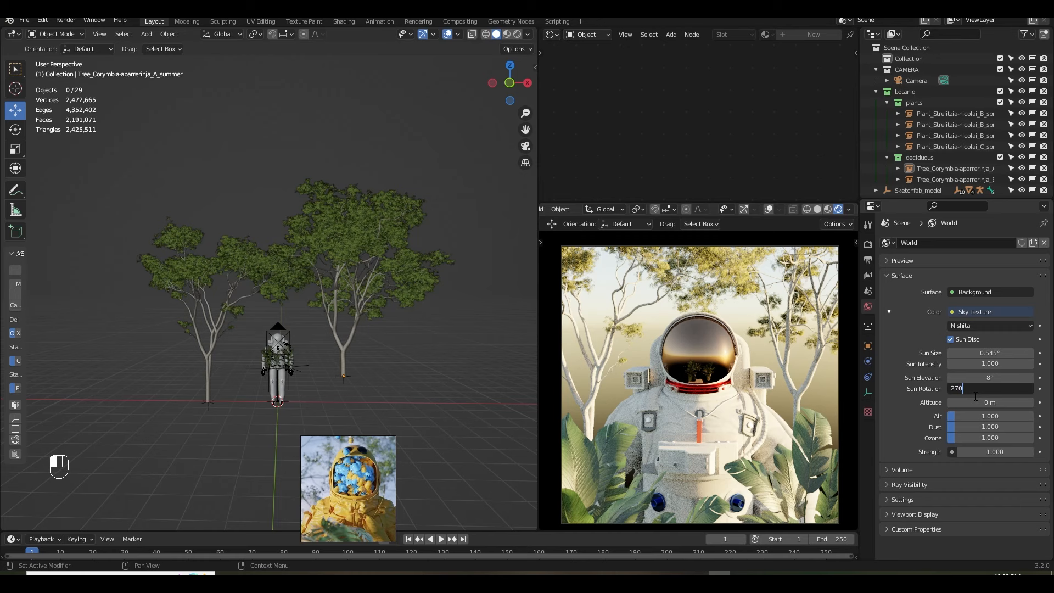
key(Return)
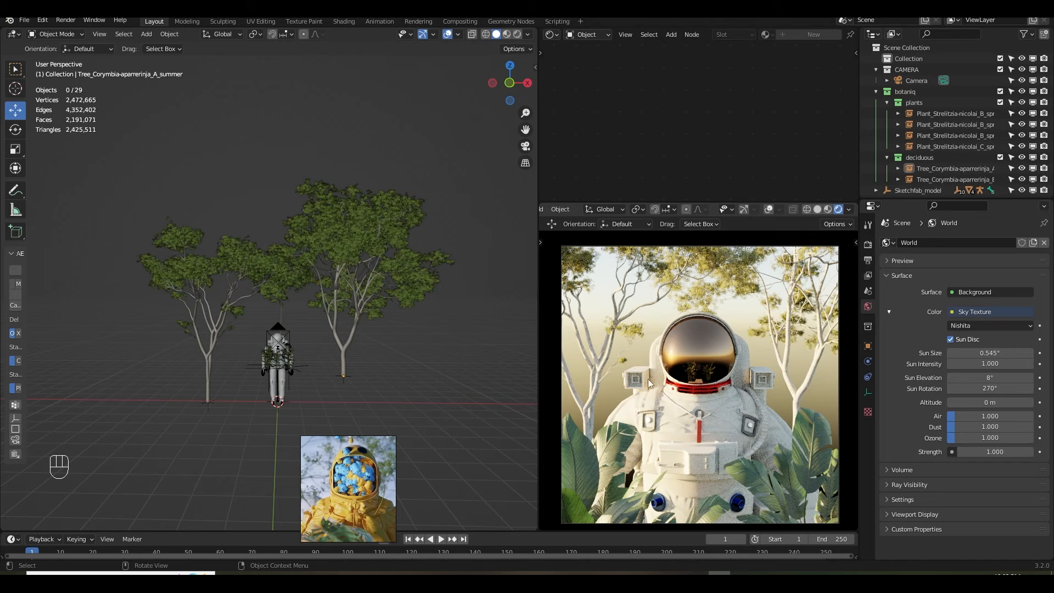
Turn on the transparent film background in the scene's render settings.
click(868, 245)
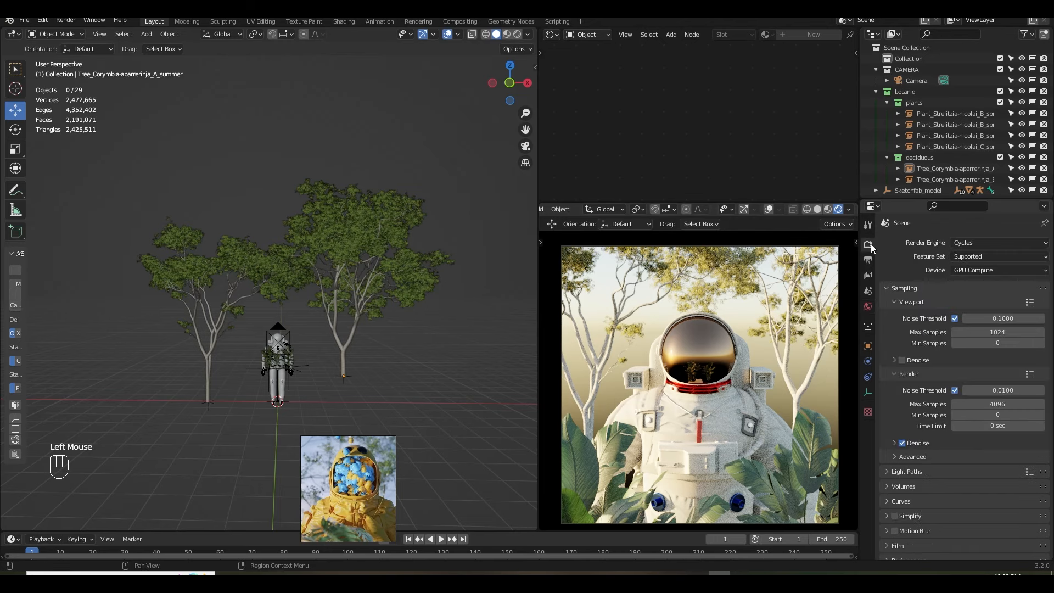
scroll(907, 482, down, 2)
click(905, 479)
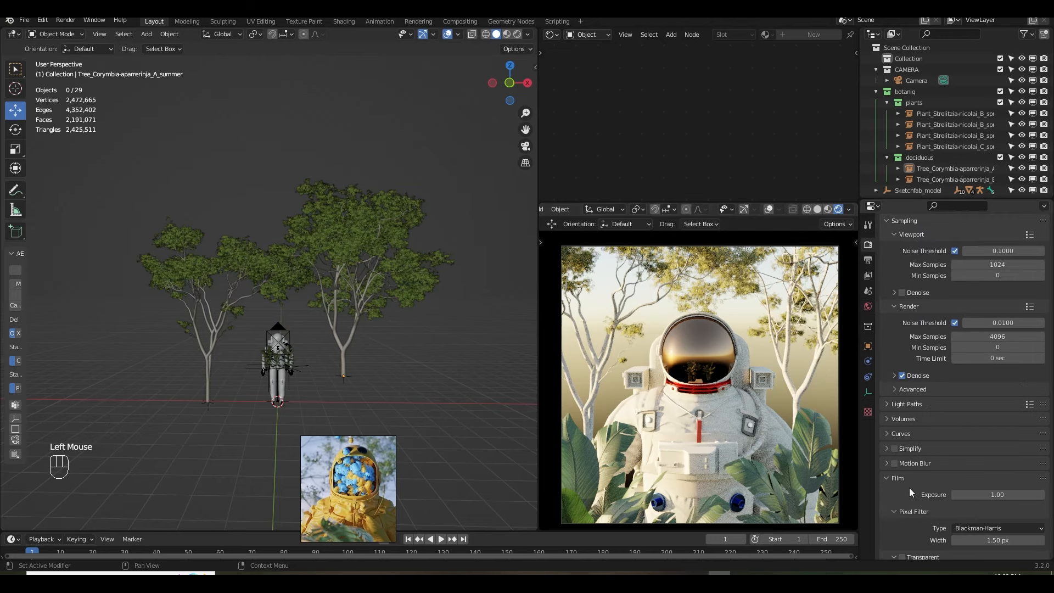
scroll(909, 488, down, 2)
click(901, 469)
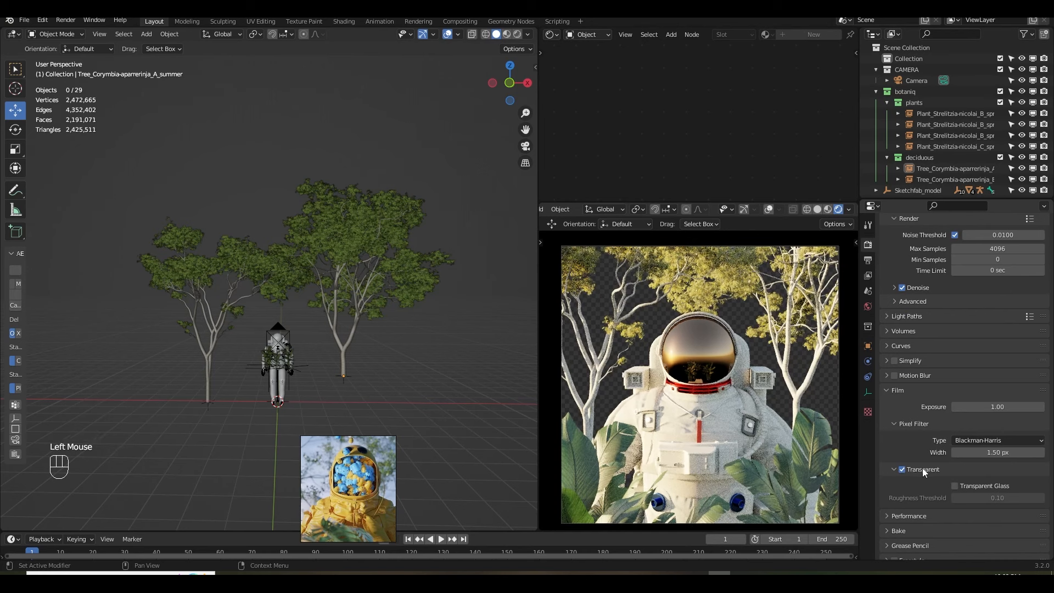
Set the world sky texture's ozone to 3 and save the file.
click(868, 306)
click(986, 437)
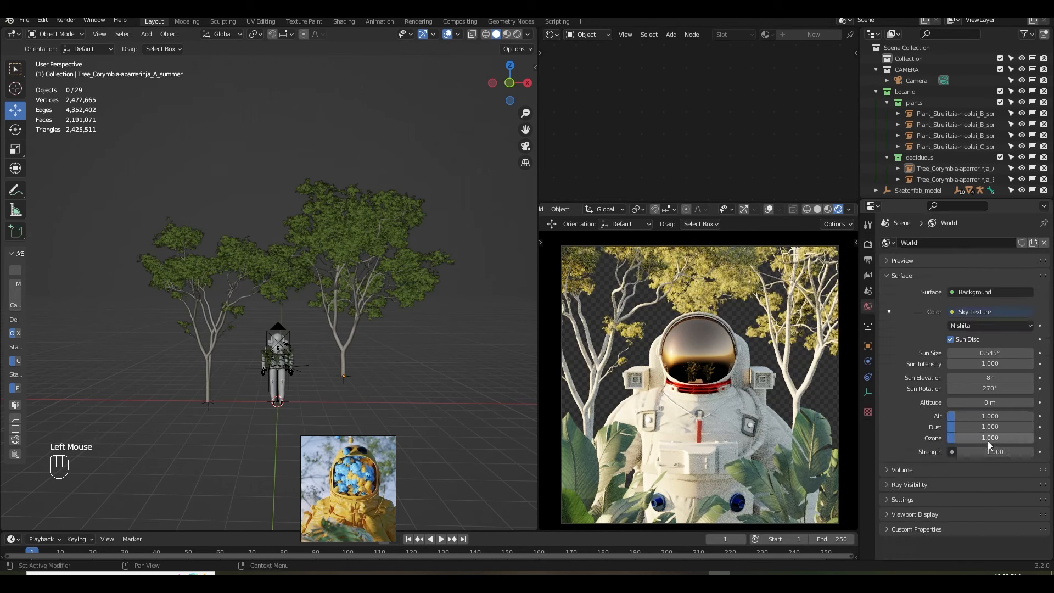
text(3)
click(918, 443)
key(ctrl+s)
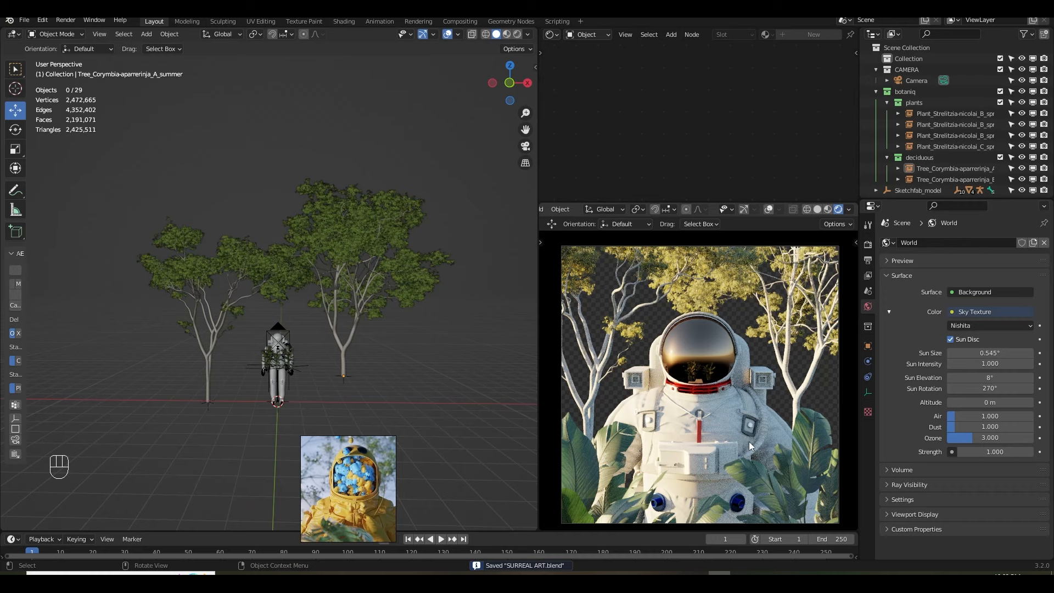
Select the larger tree behind the astronaut and adjust its position slightly.
scroll(458, 368, down, 2)
middle_drag(494, 384, 439, 373)
click(254, 303)
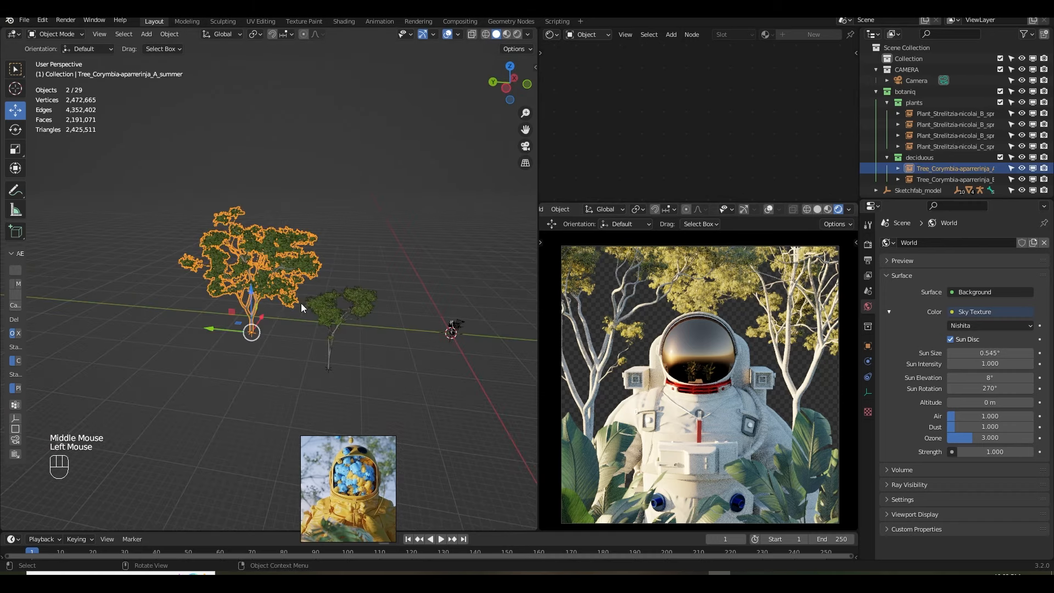
mouse_move(254, 300)
mouse_down()
mouse_move(256, 330)
mouse_move(238, 311)
mouse_up()
middle_drag(332, 330, 379, 329)
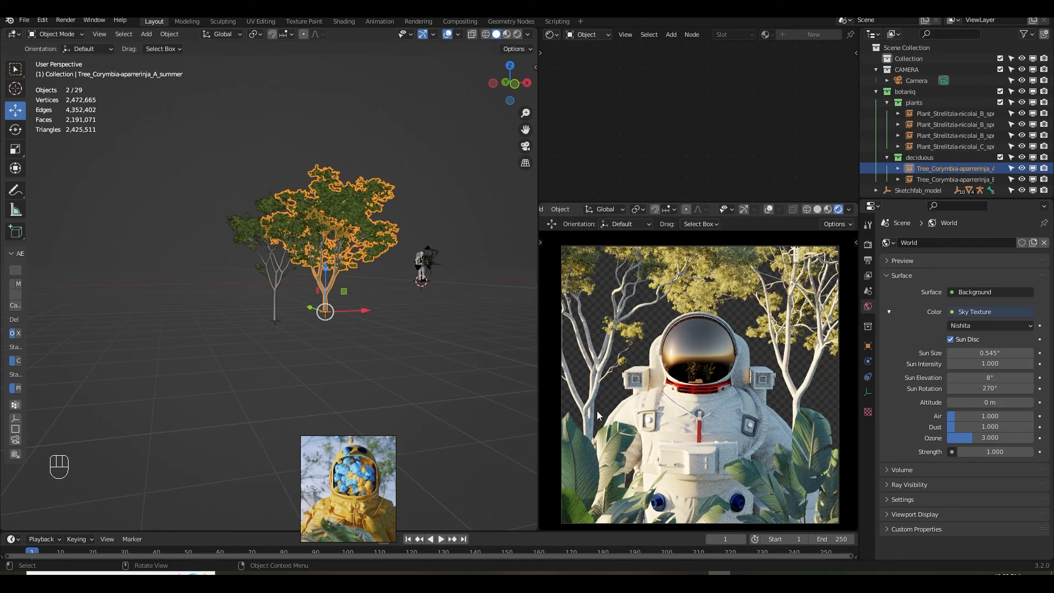
Set the sky texture's sun elevation to 12°.
click(959, 377)
text(12)
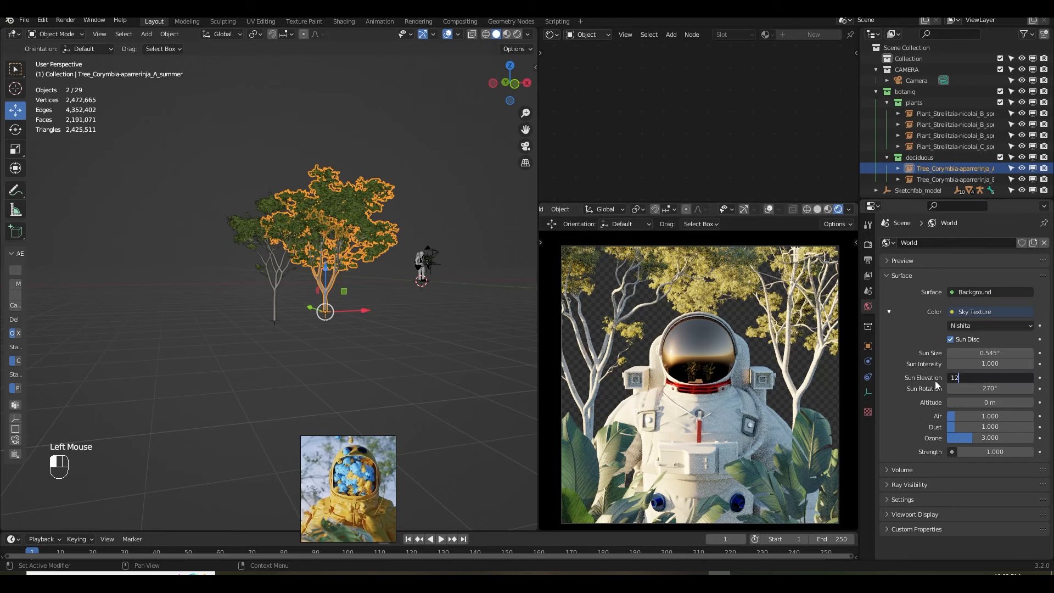
key(Return)
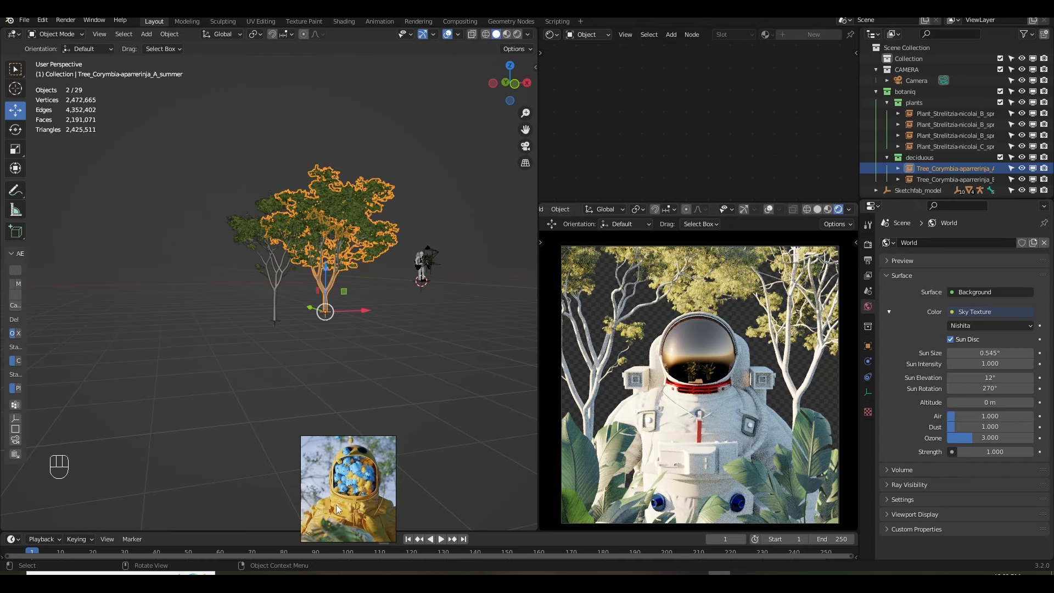
Change the sky texture's sun elevation to 10° and save the file.
click(994, 377)
text(1)
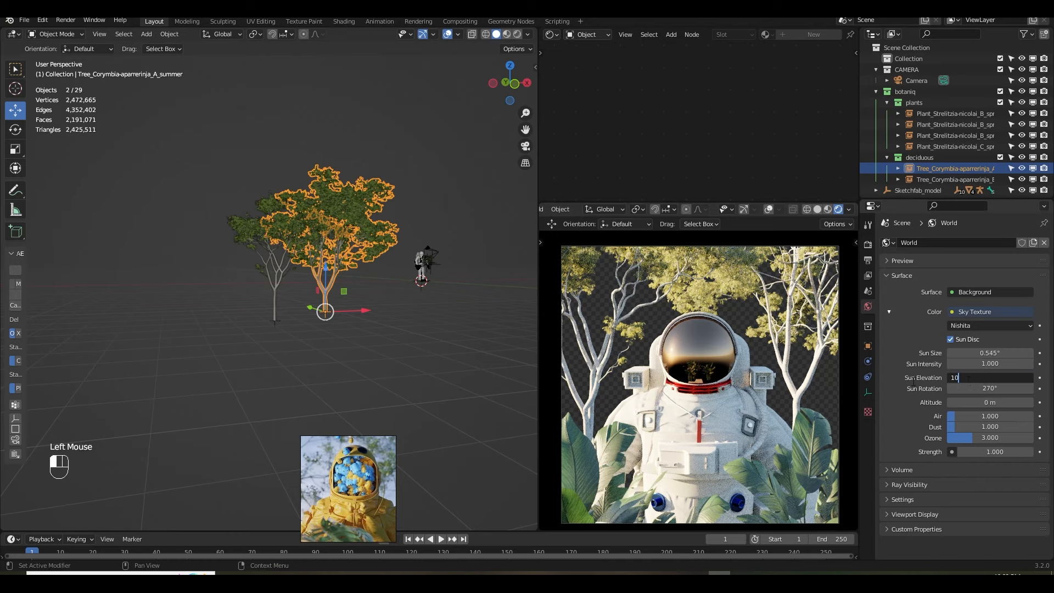
text(0)
key(Return)
key(ctrl+s)
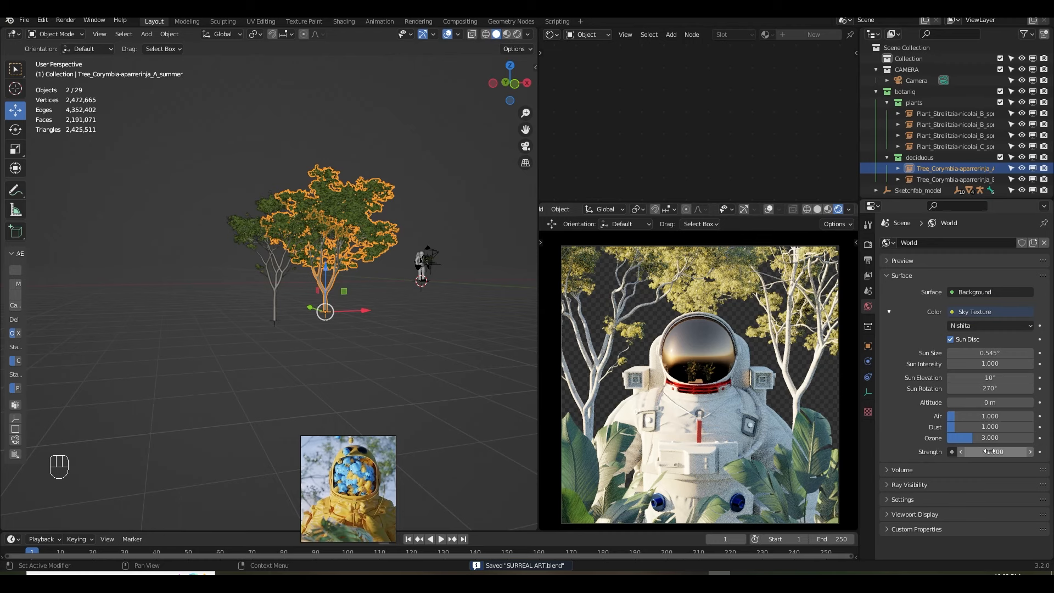
key(ctrl+s)
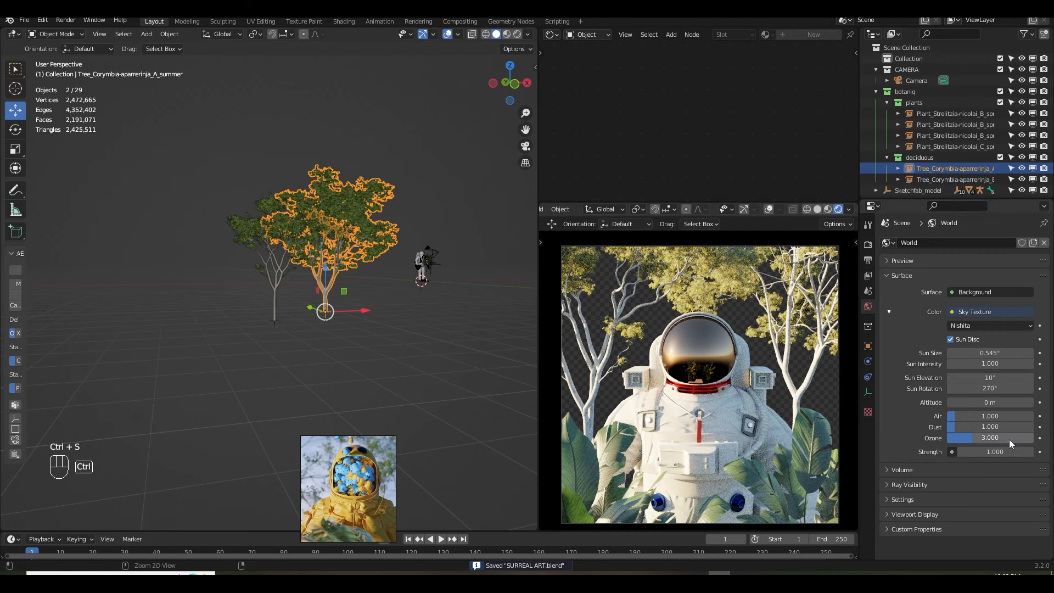
Set the sky texture's sun size to 2°.
click(989, 352)
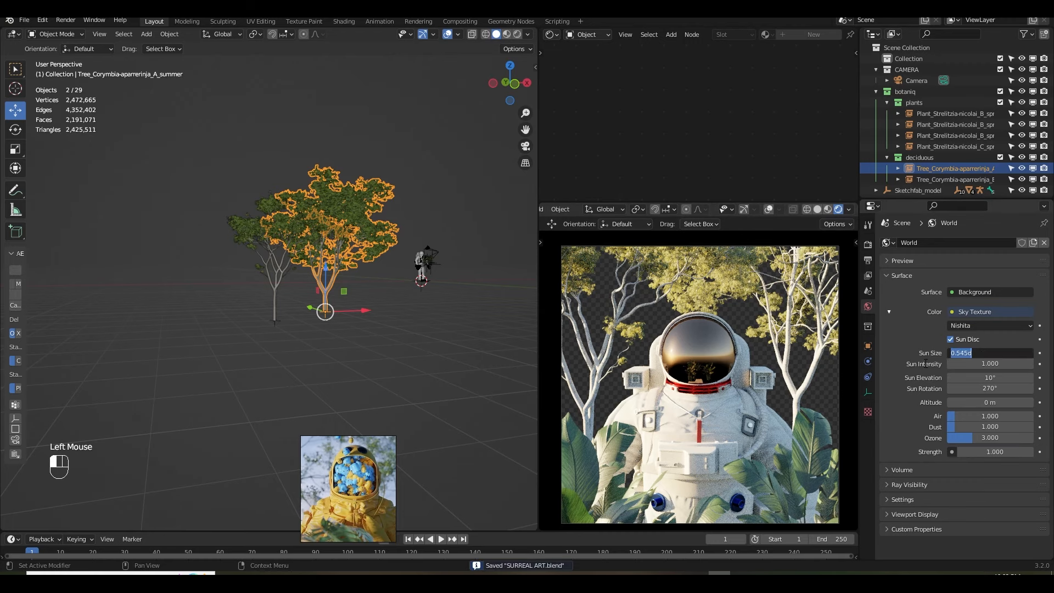
text(2)
key(Return)
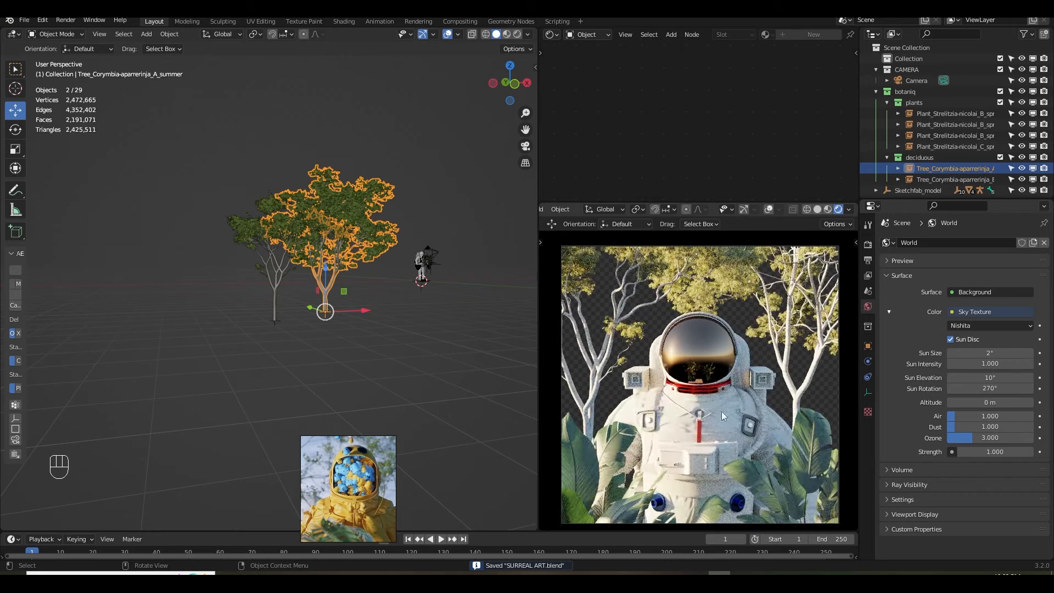
Lower the sky's sun intensity and the background strength to 0.6 each and save the file.
drag(990, 364, 958, 364)
drag(989, 452, 958, 452)
key(ctrl+s)
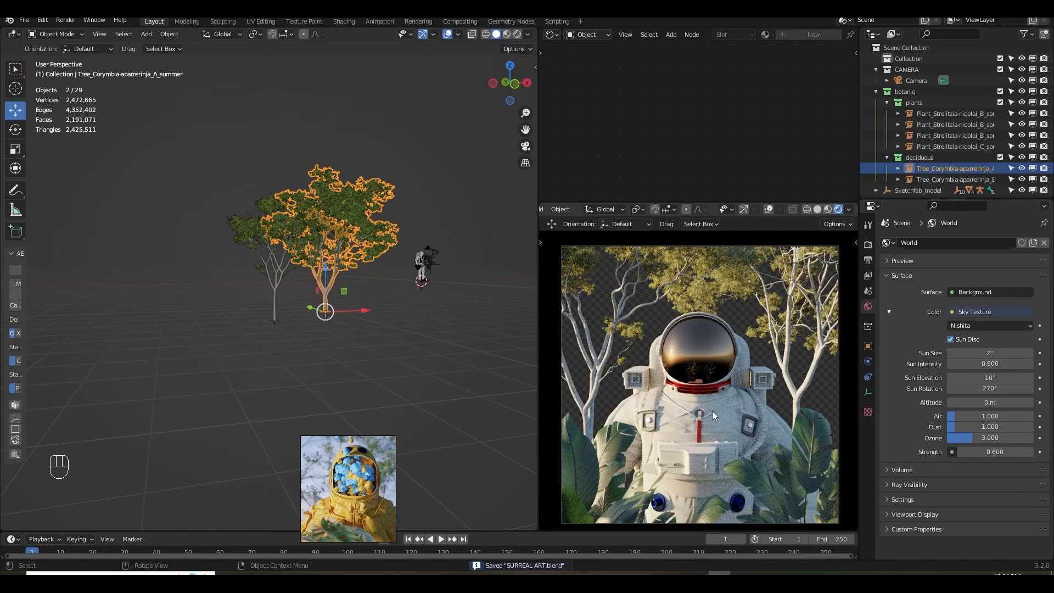
Select the astronaut's chest pack and straps mesh and show its material nodes in the large area as a Shader Editor.
drag(344, 491, 460, 471)
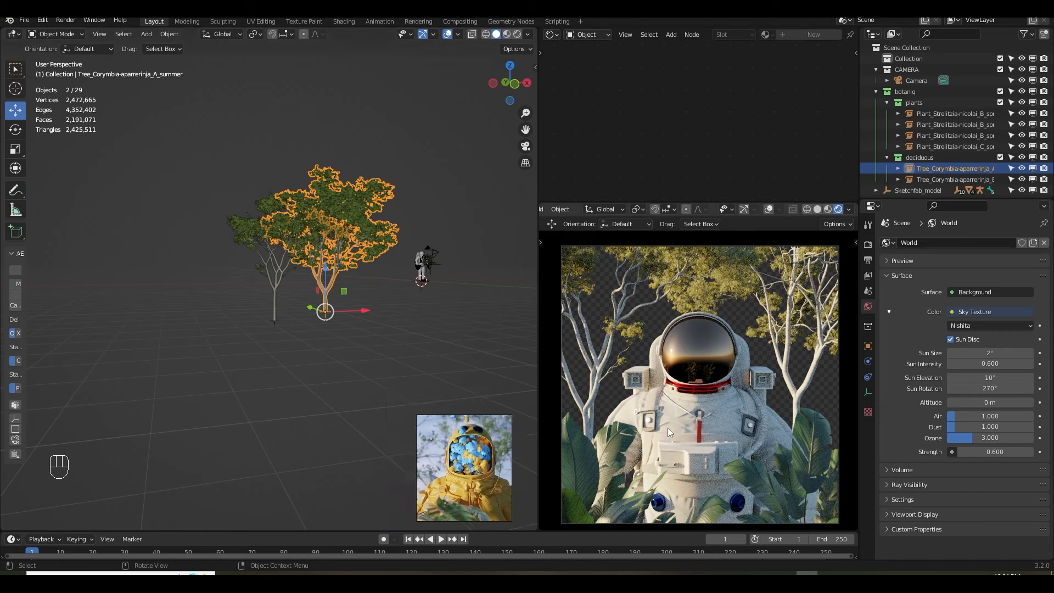
click(718, 407)
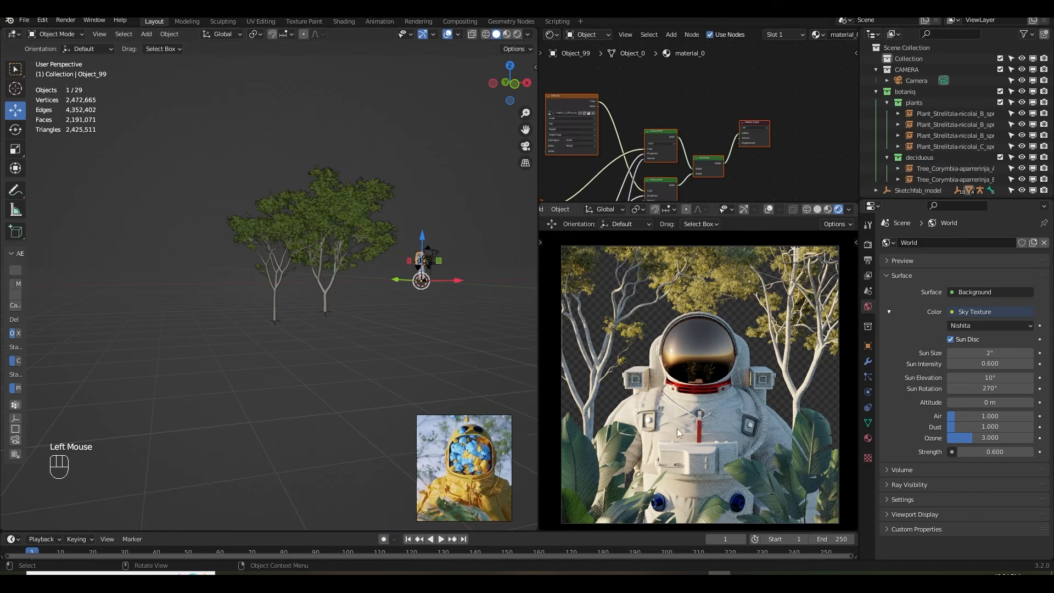
click(868, 437)
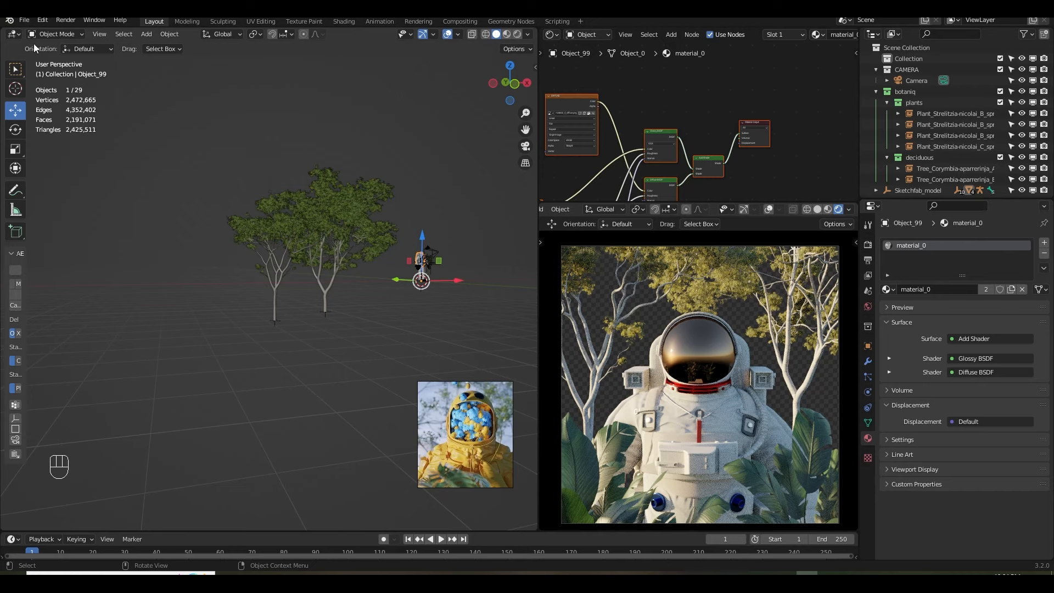
click(14, 34)
click(44, 139)
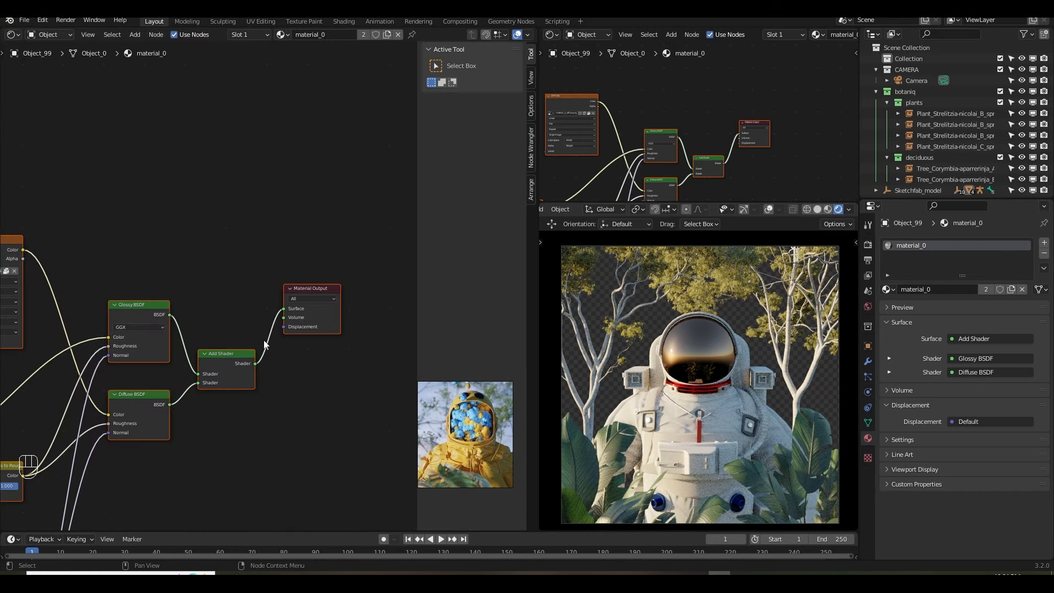
key(t)
key(t)
key(n)
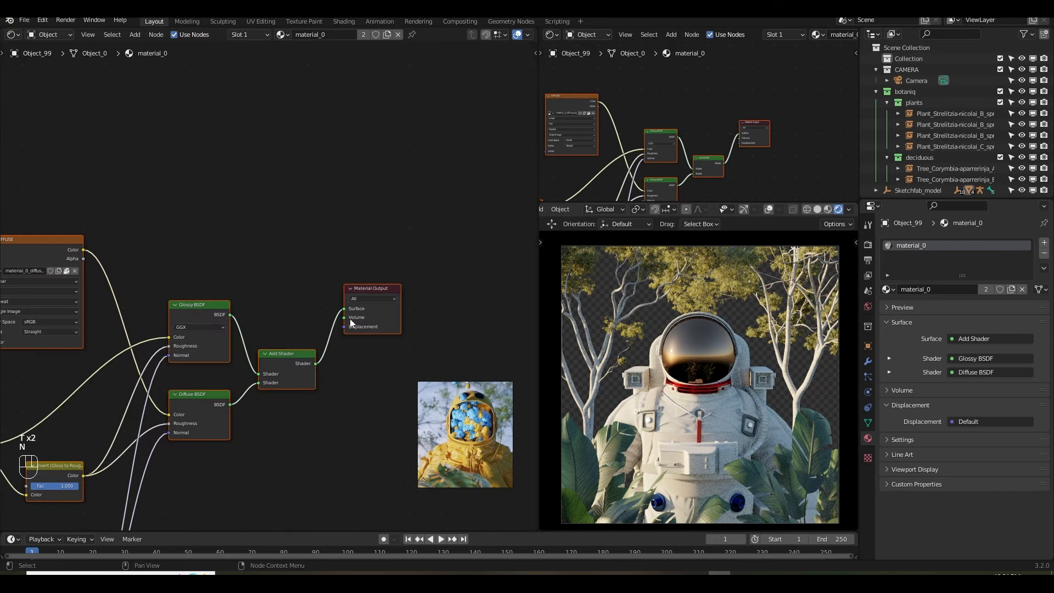
middle_drag(351, 319, 275, 273)
scroll(430, 265, down, 2)
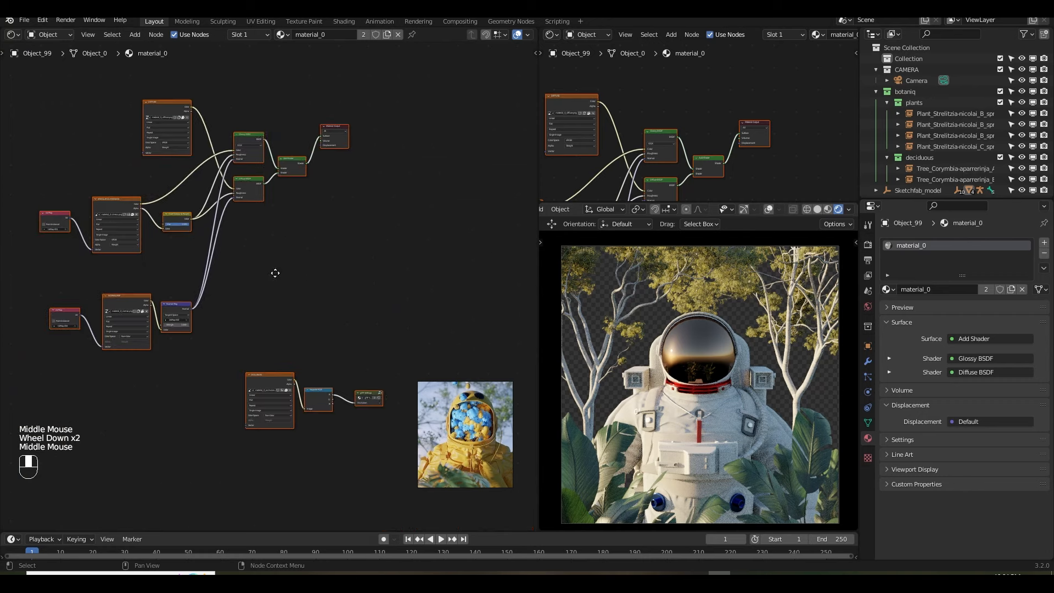
scroll(353, 350, up, 2)
middle_drag(391, 95, 335, 108)
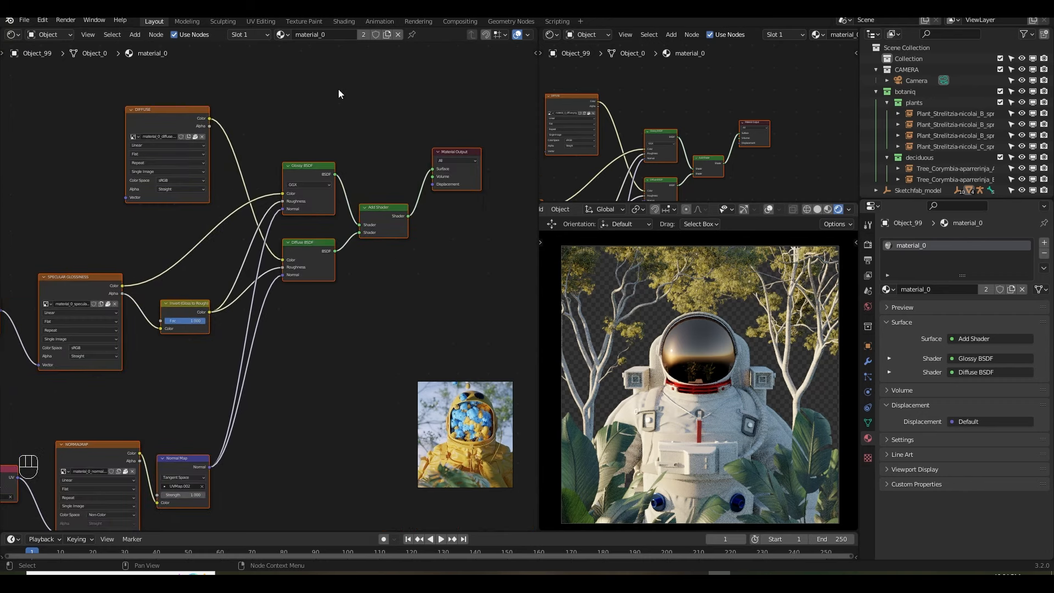
Remove the existing materials from the chest pack mesh and create a new Principled BSDF material for it.
click(1043, 253)
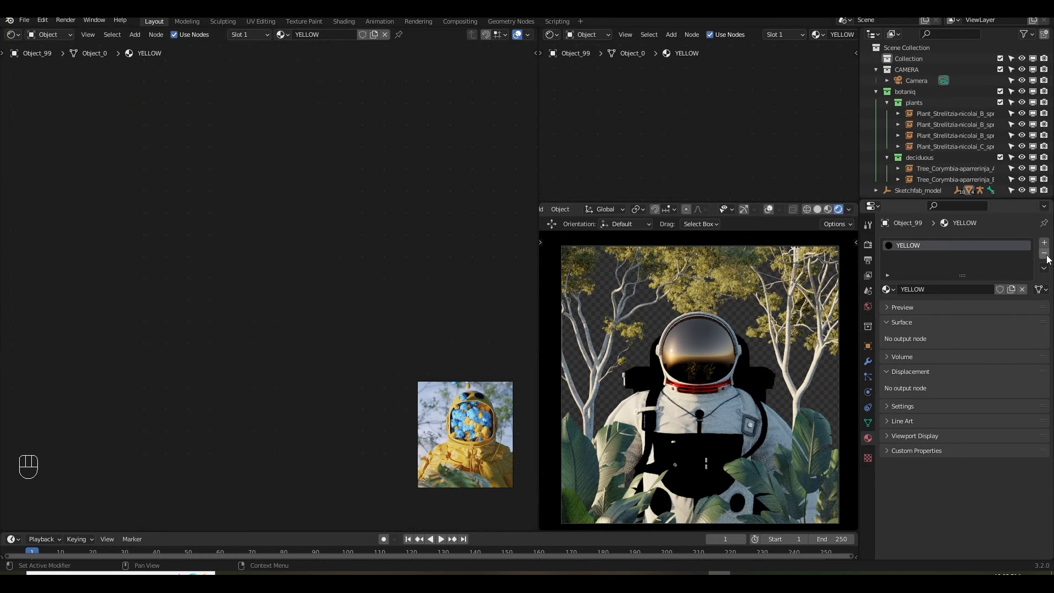
click(1043, 253)
click(966, 289)
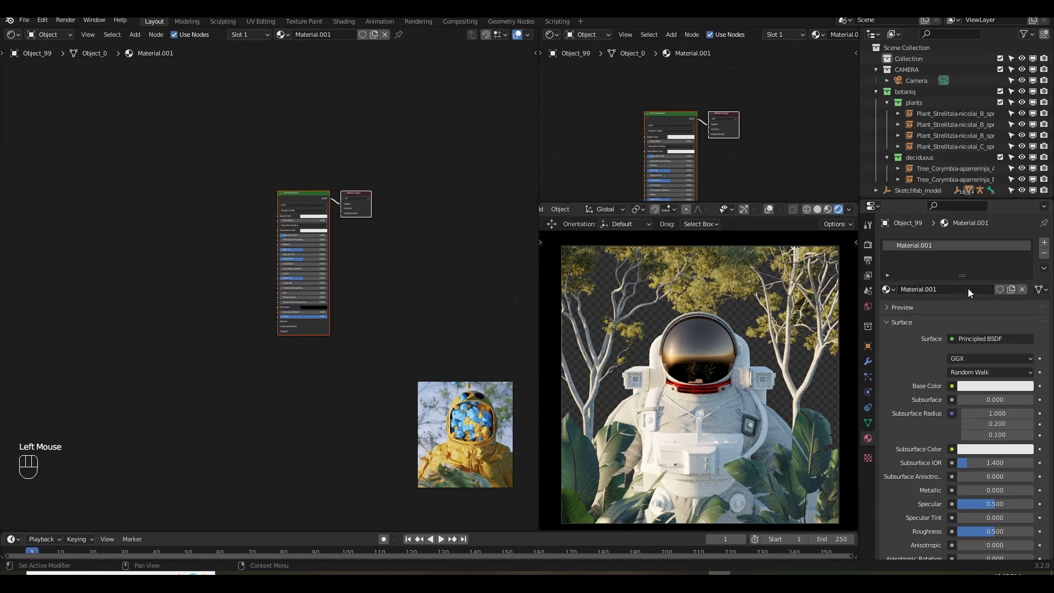
scroll(422, 247, up, 2)
scroll(390, 284, up, 2)
middle_drag(429, 237, 409, 268)
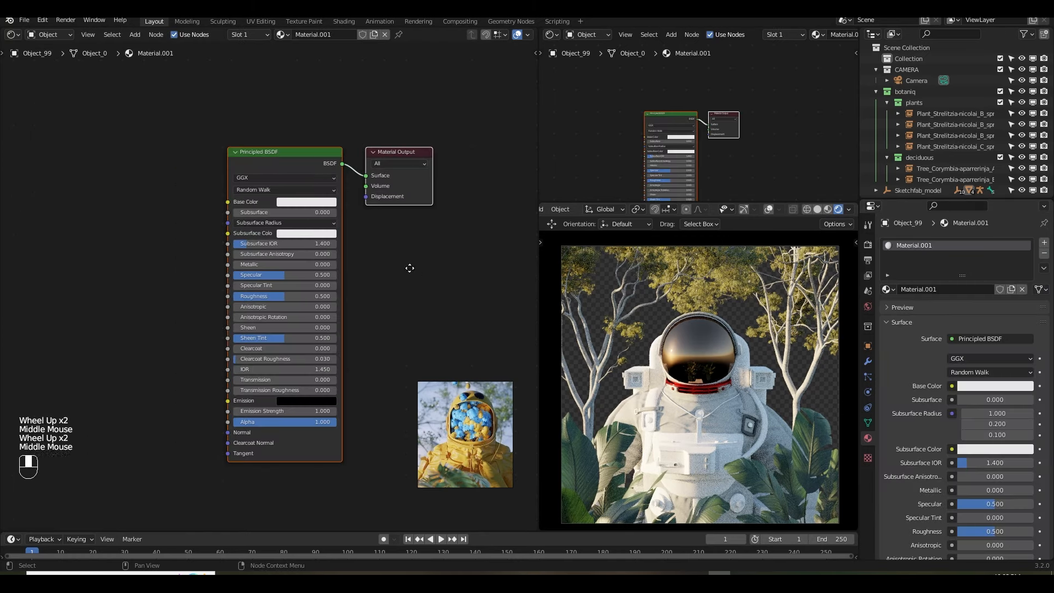
scroll(410, 267, up, 1)
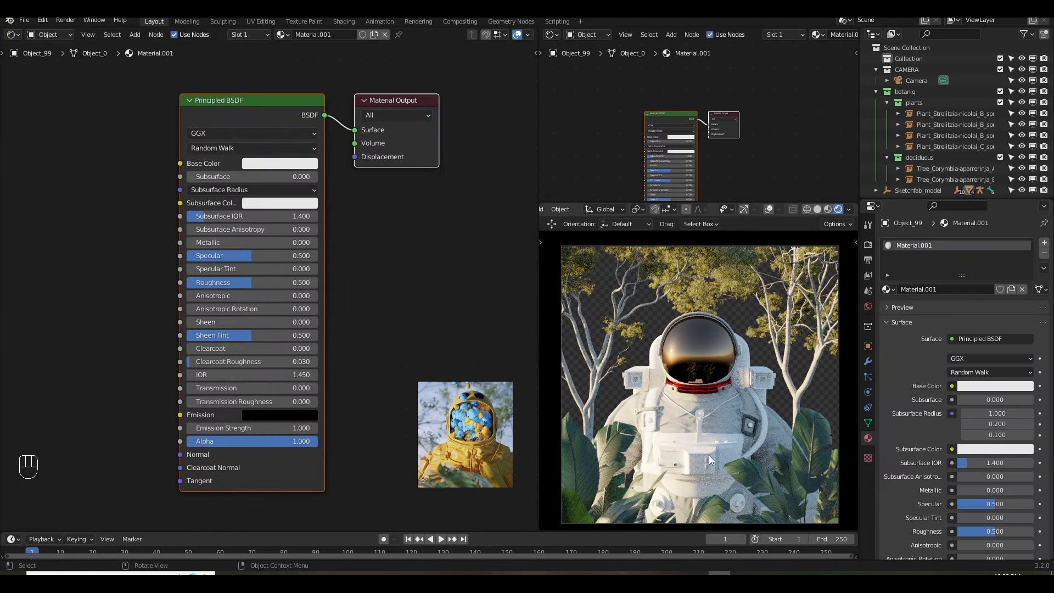
middle_drag(399, 304, 400, 334)
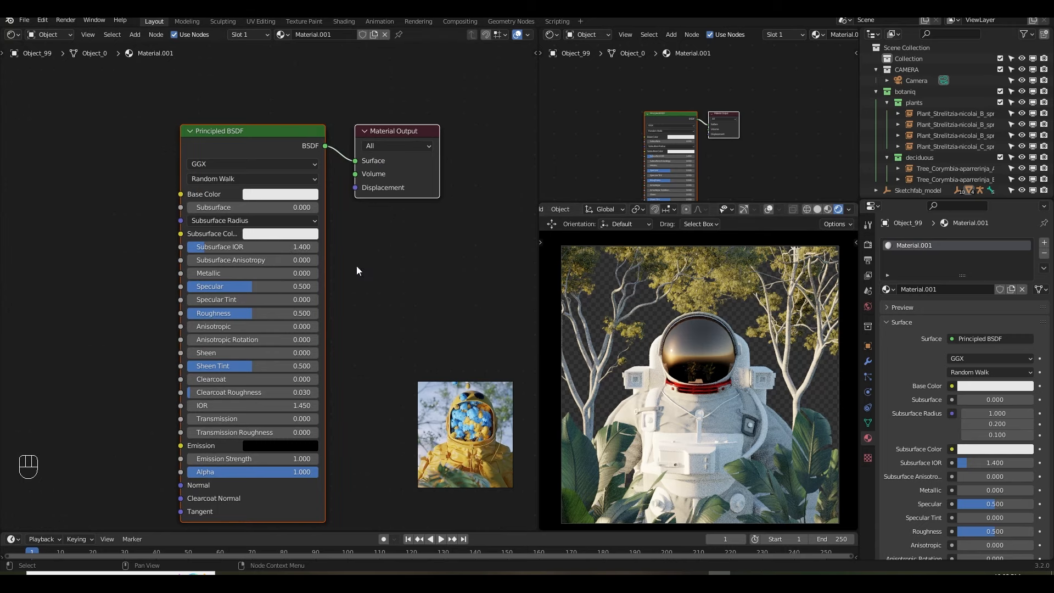
Give the new material's Principled BSDF an orange-yellow base color, 0.786 specular and 0.073 roughness.
click(280, 193)
click(280, 267)
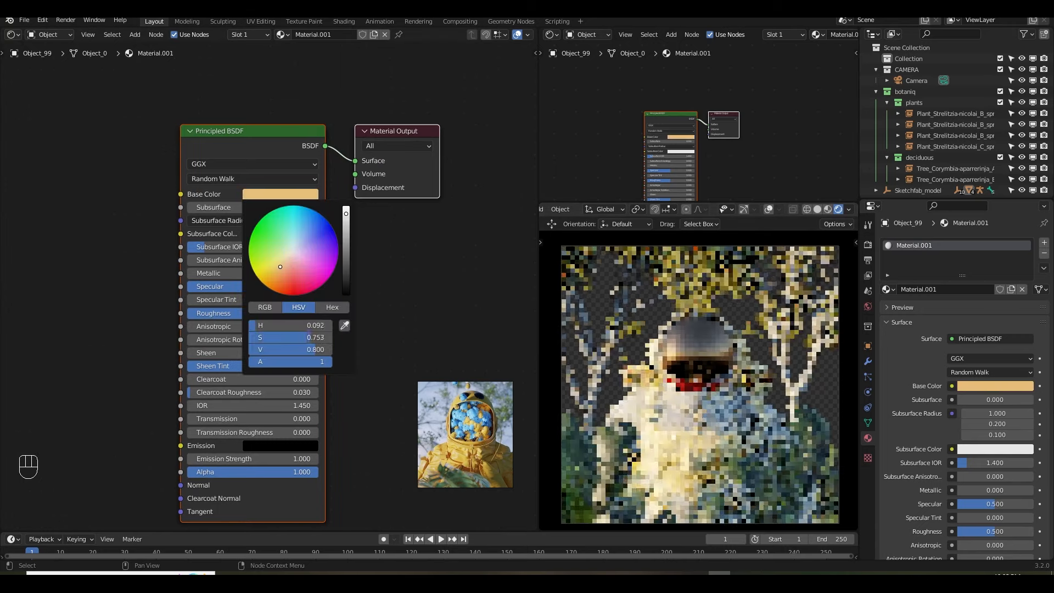
drag(280, 267, 278, 279)
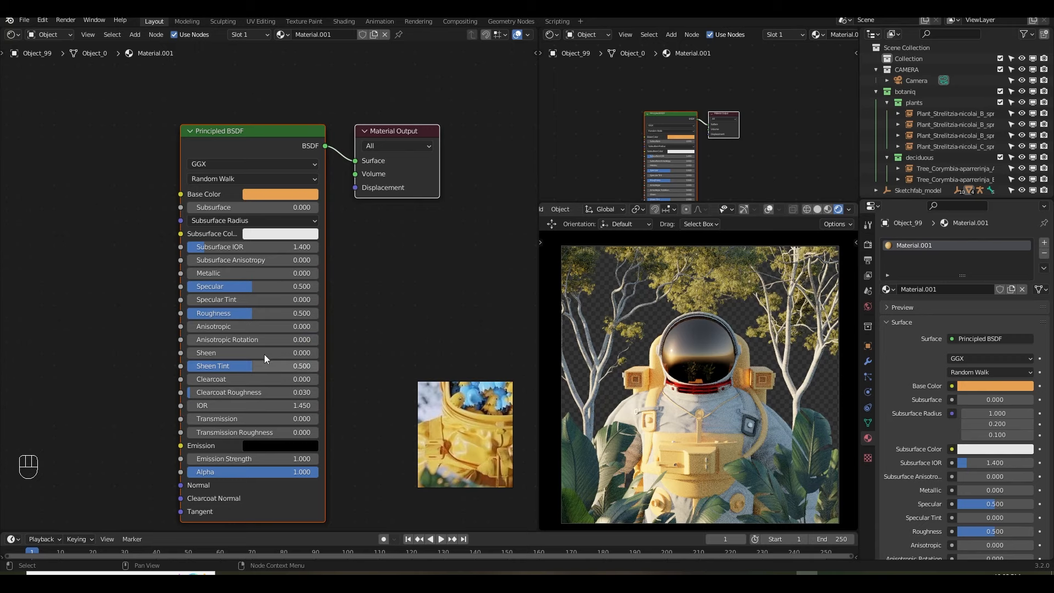
drag(253, 314, 277, 286)
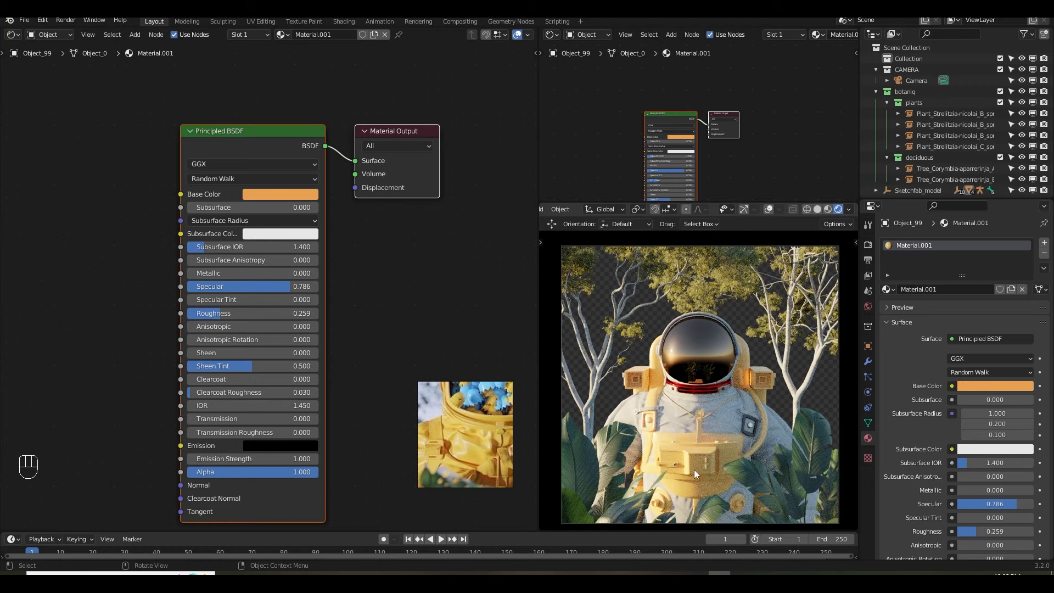
drag(222, 313, 199, 313)
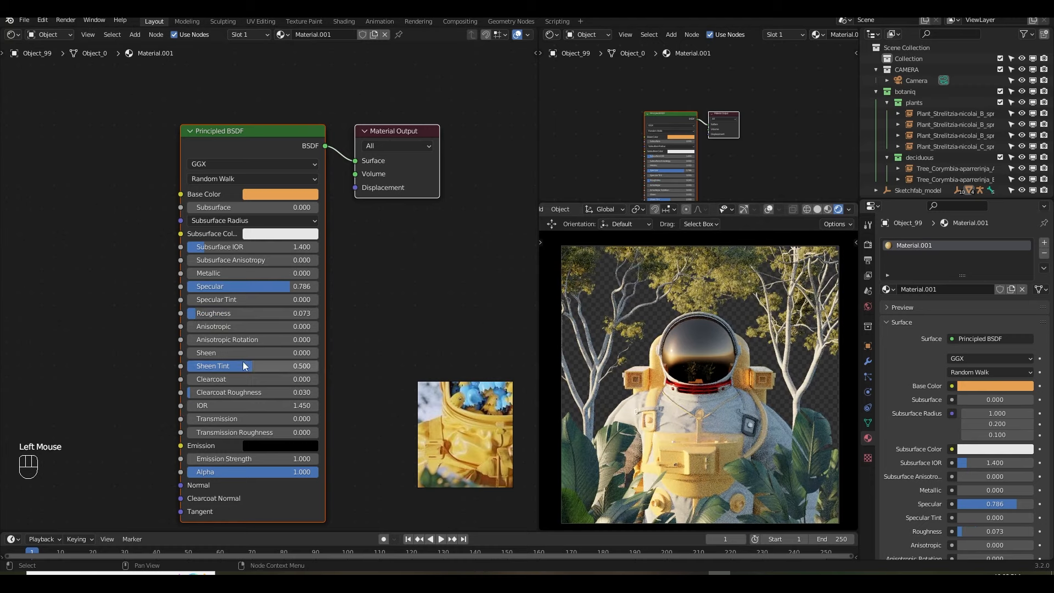
Rename the chest pack's new material as YELLOW.
double_click(940, 288)
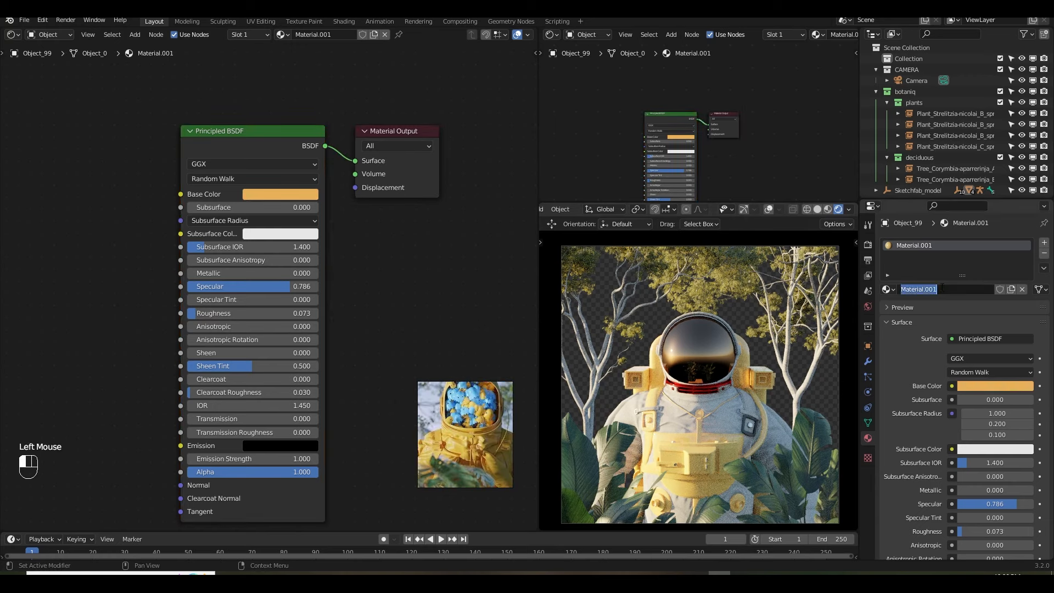
text(YELLOW)
key(Return)
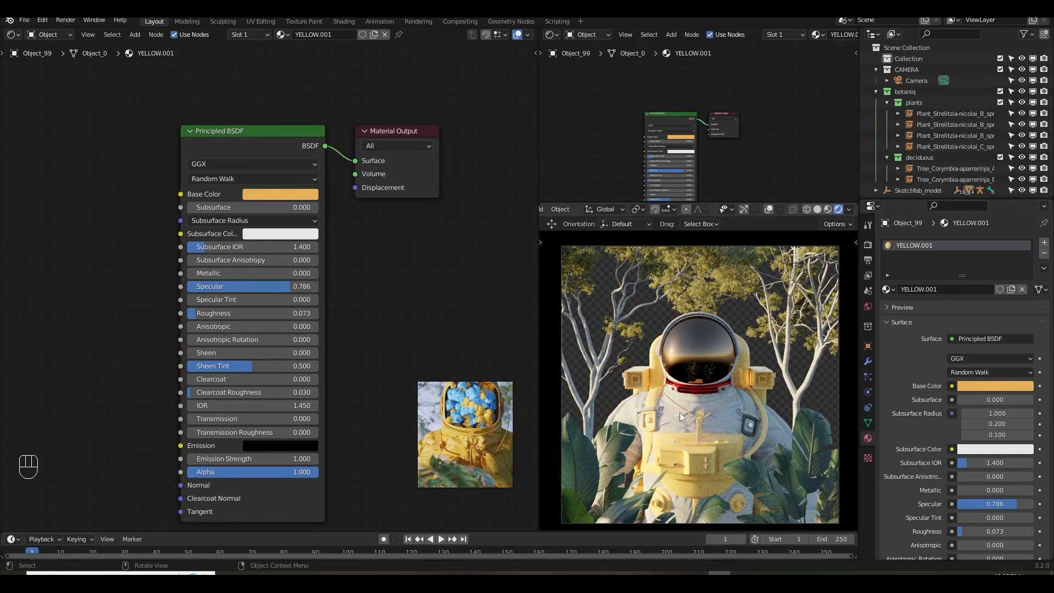
Switch the small node editor to a 3D Viewport and select the astronaut's suit body in it.
click(551, 34)
click(575, 65)
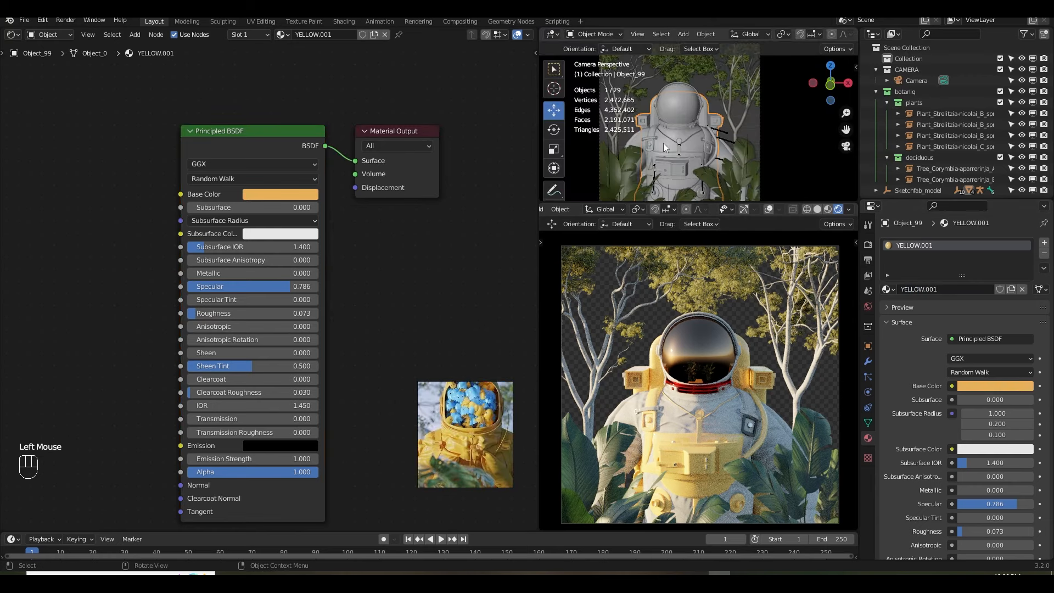
click(670, 178)
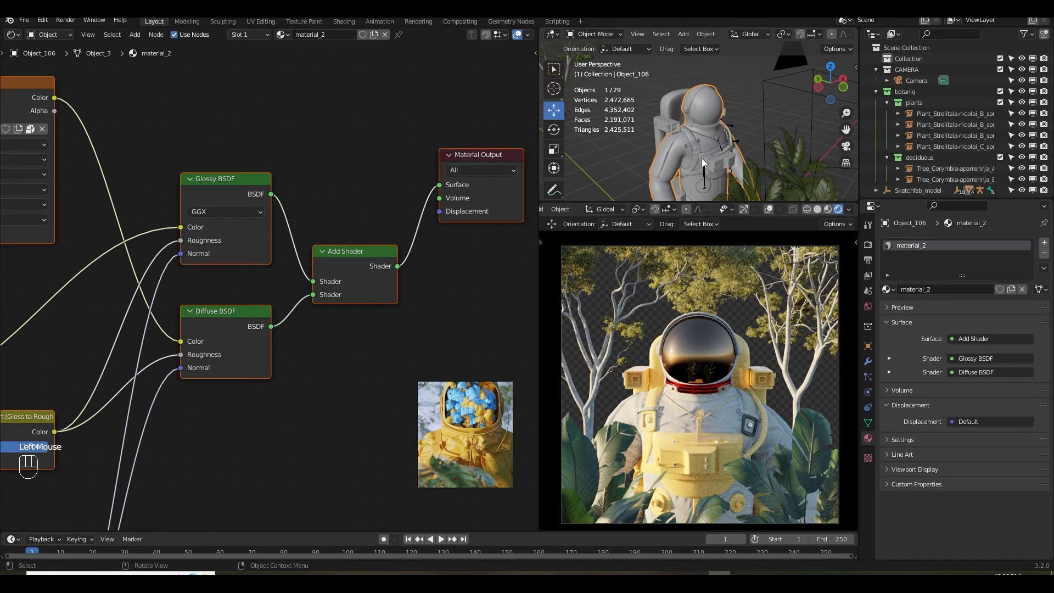
Apply the YELLOW.001 material to the astronaut's suit body and set its roughness to 0.164.
click(887, 289)
click(900, 357)
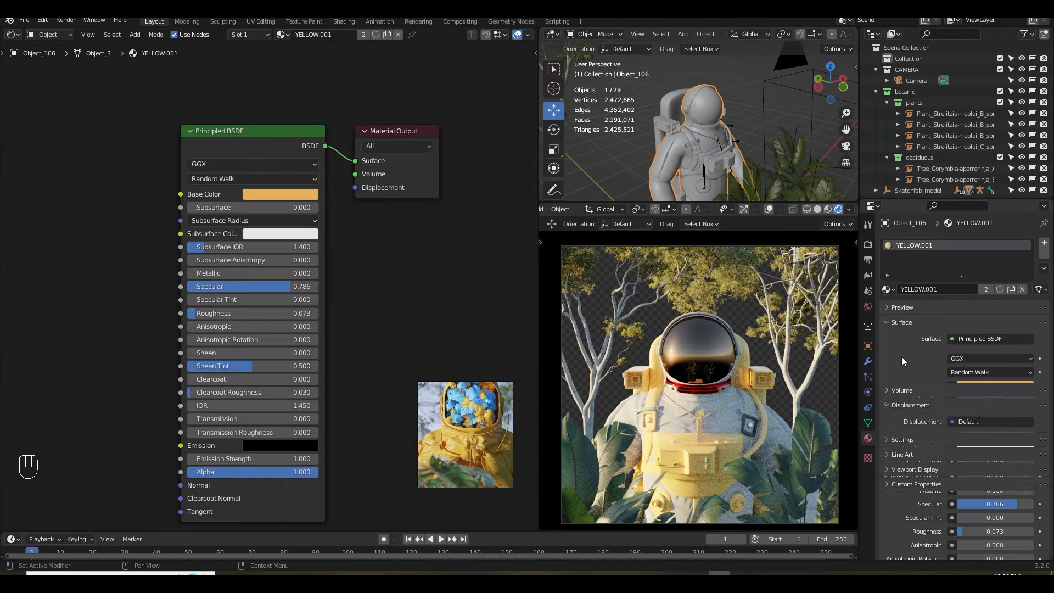
drag(206, 314, 210, 316)
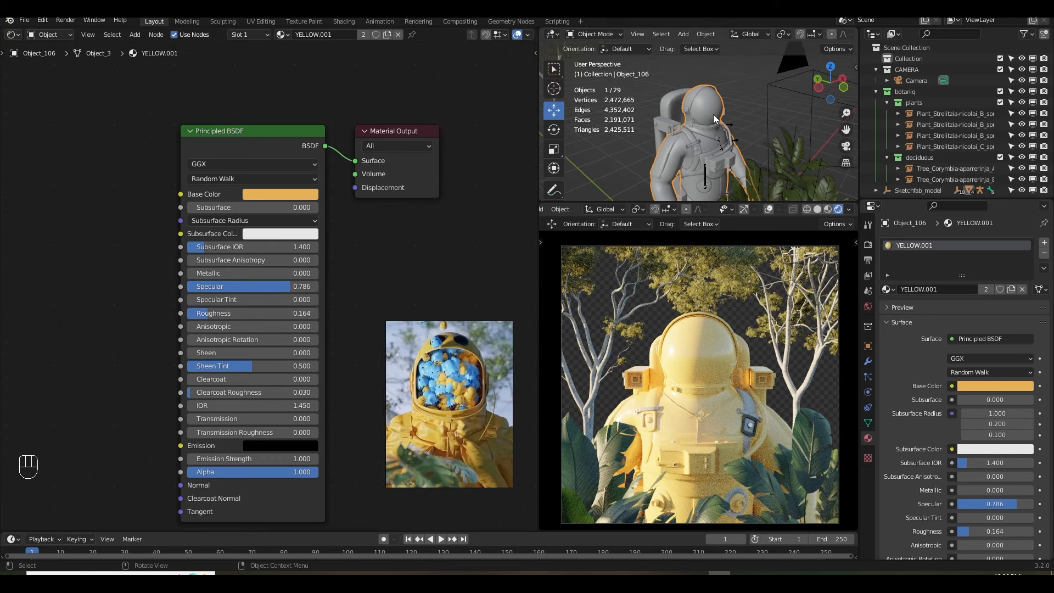
Delete the helmet's entire visor geometry from the suit mesh in Edit Mode, return to Object Mode and save the file.
mouse_move(712, 115)
middle_down()
mouse_move(712, 103)
mouse_move(708, 127)
middle_up()
click(713, 109)
key(Tab)
click(713, 102)
shift+scroll(708, 137, up, 2)
scroll(708, 147, up, 1)
key(l)
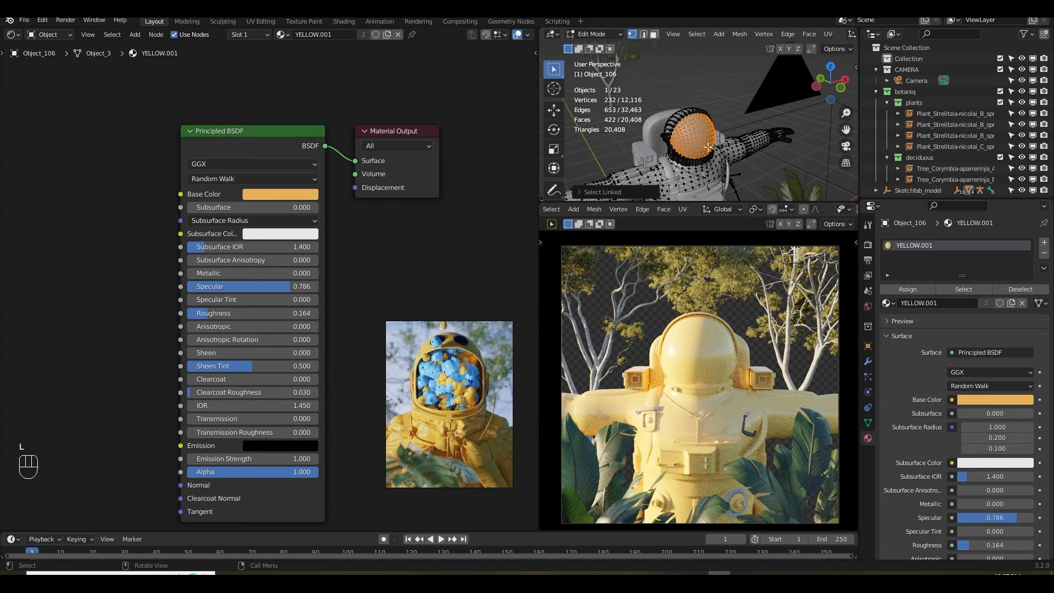
key(Delete)
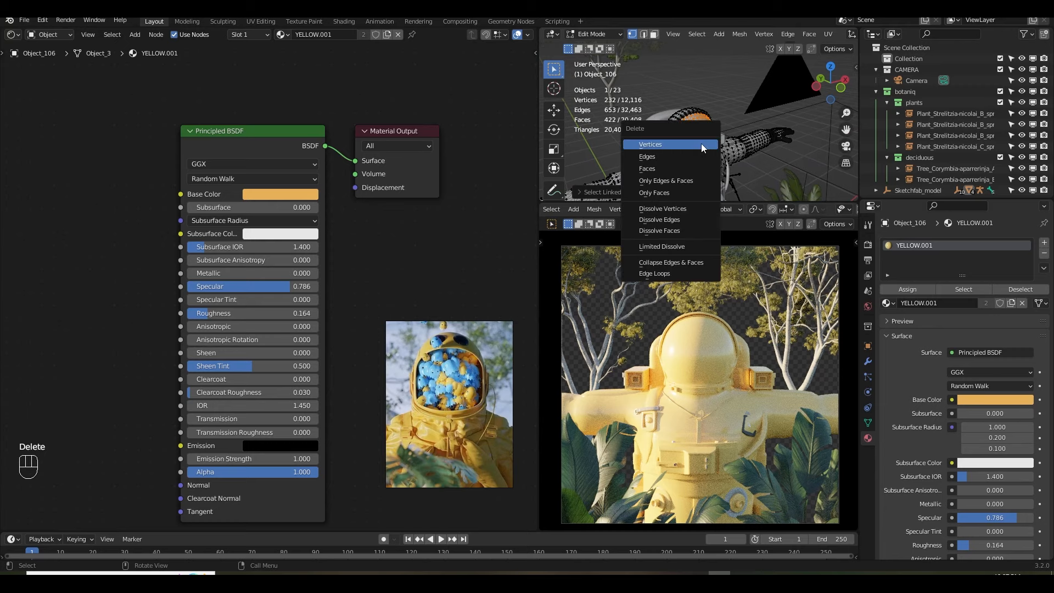
click(672, 163)
mouse_move(679, 165)
middle_down()
mouse_move(680, 122)
mouse_move(689, 152)
middle_up()
scroll(681, 123, up, 2)
key(Tab)
key(ctrl+s)
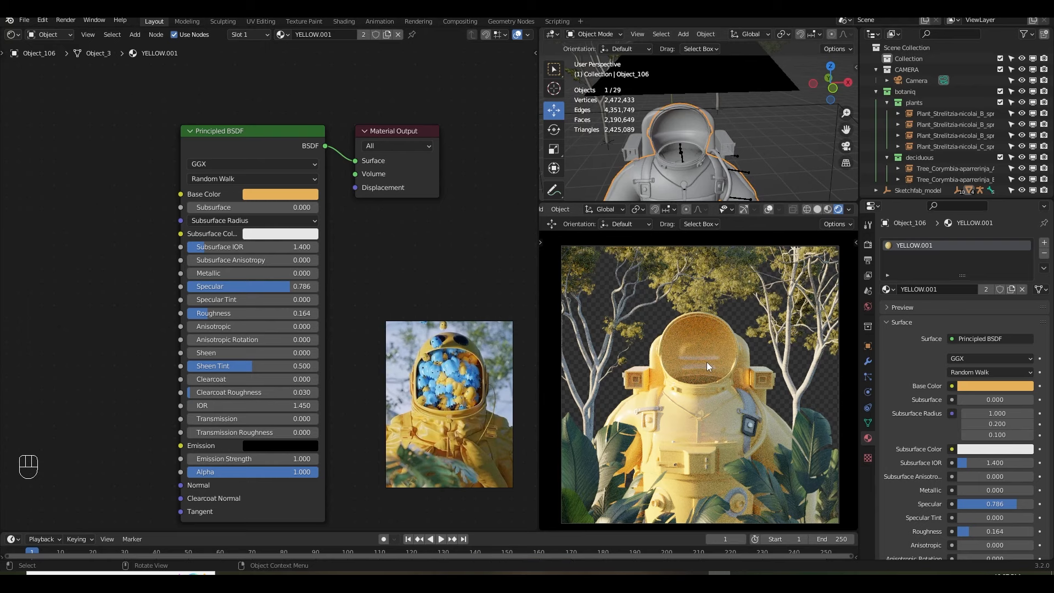
Apply the YELLOW.001 material to the separate strap mesh on the astronaut's torso.
click(752, 408)
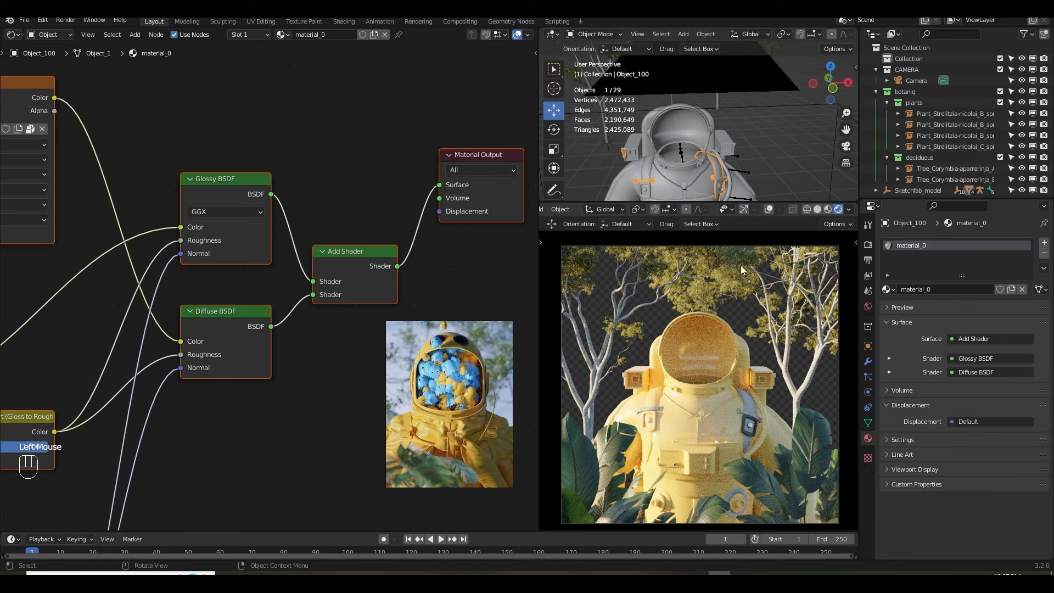
click(887, 290)
click(905, 358)
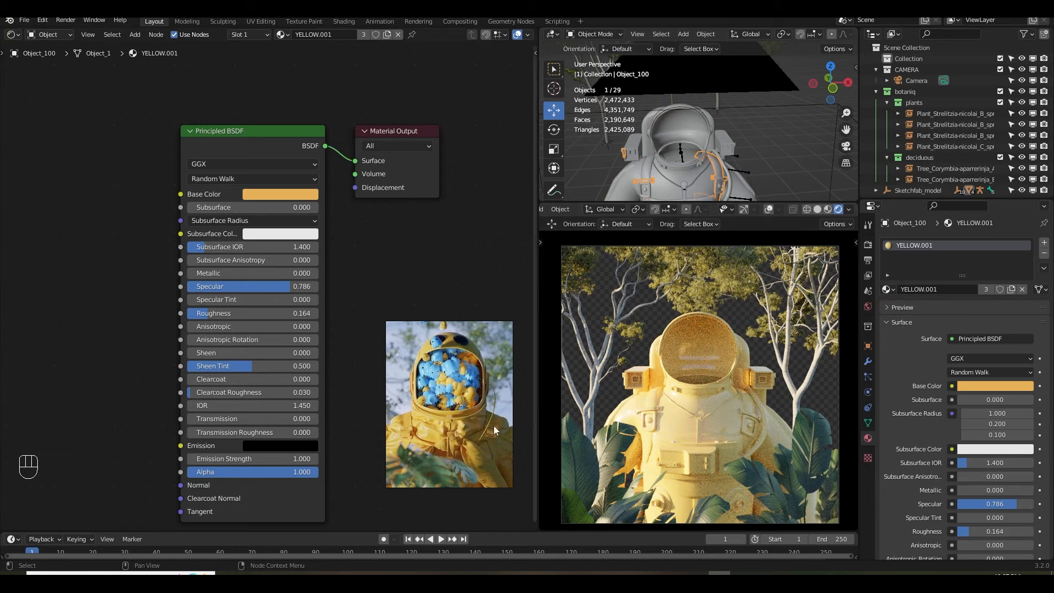
Try metallic values of 0.950 and 0.282 on the yellow material and save the file.
drag(247, 273, 314, 277)
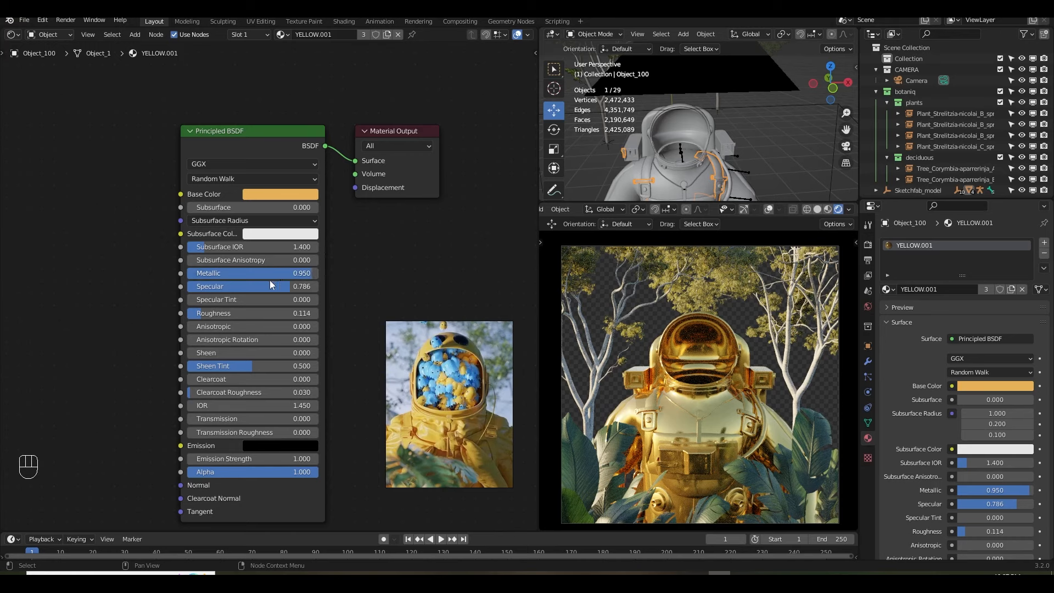
drag(301, 274, 214, 283)
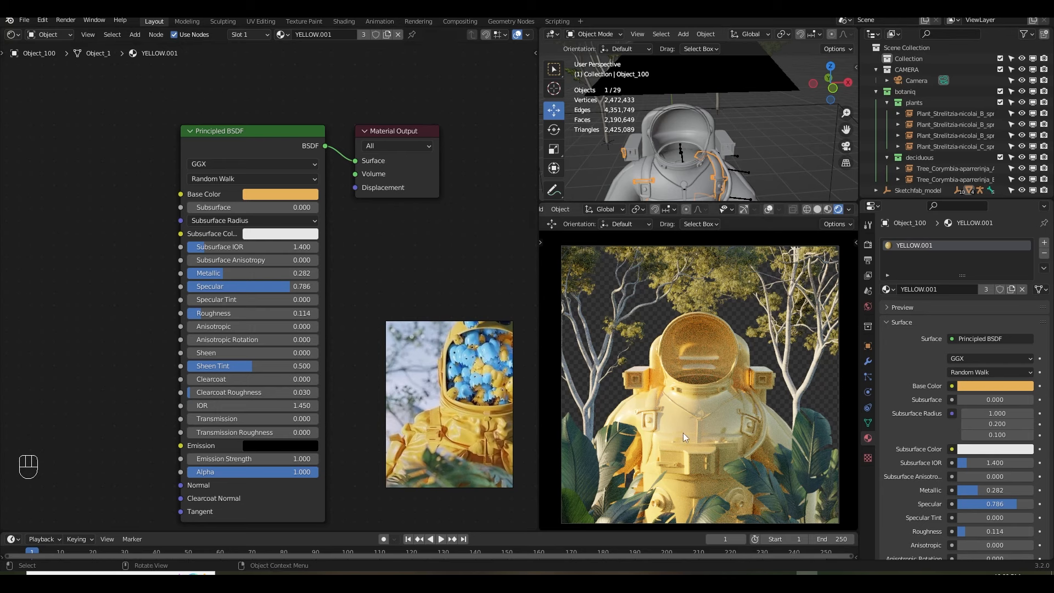
key(ctrl+s)
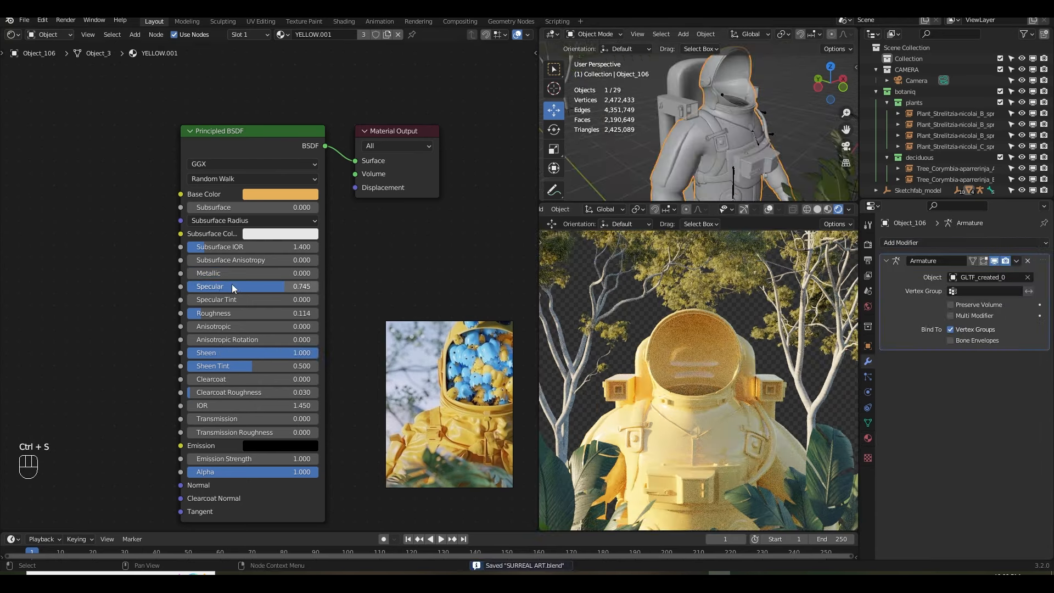
Add a Noise Texture node to the yellow material and link its Color output to the Principled BSDF's Normal input.
key(shift+a)
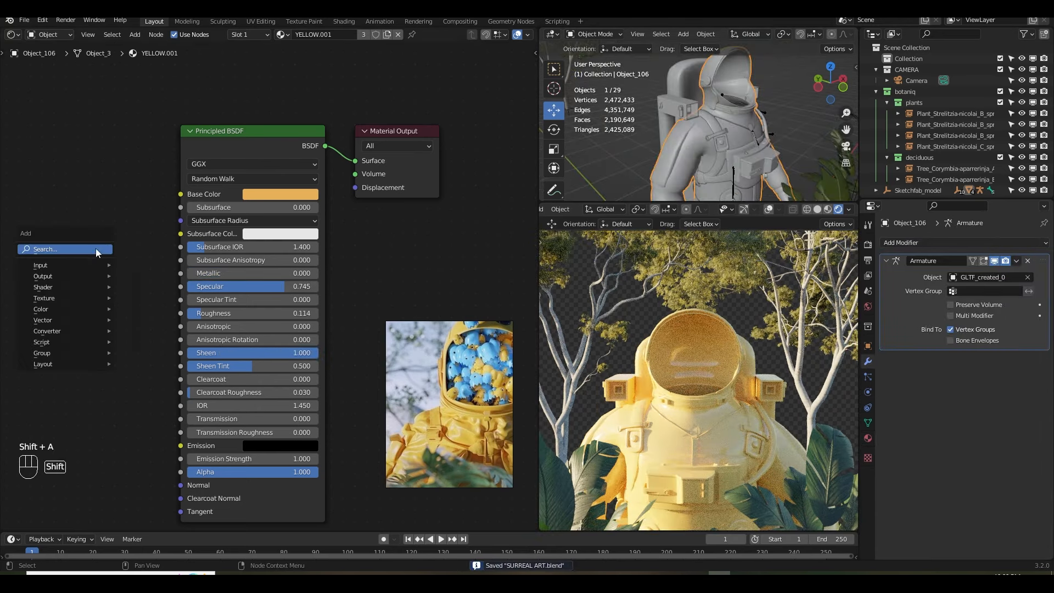
text(NOI)
click(122, 279)
click(147, 269)
middle_drag(110, 329, 219, 293)
drag(189, 296, 294, 437)
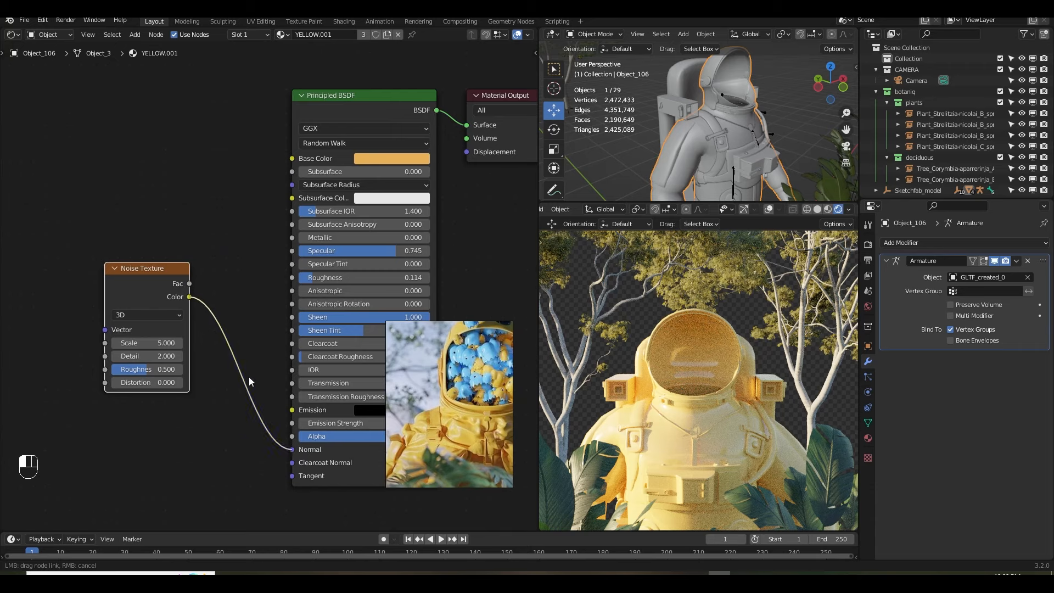
Insert a Bump node on the link between the Noise Texture and the Principled BSDF.
key(shift+a)
text(bump)
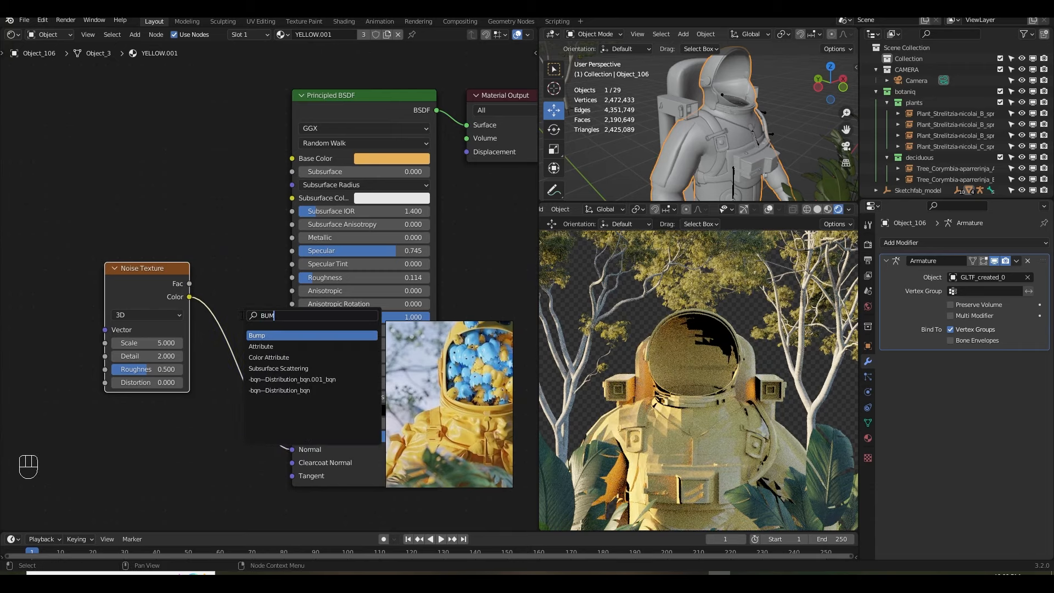
key(Return)
click(237, 324)
Insert a Normal Map node on the link between the Bump node and the Principled BSDF.
key(shift+a)
click(284, 293)
text(NORMA)
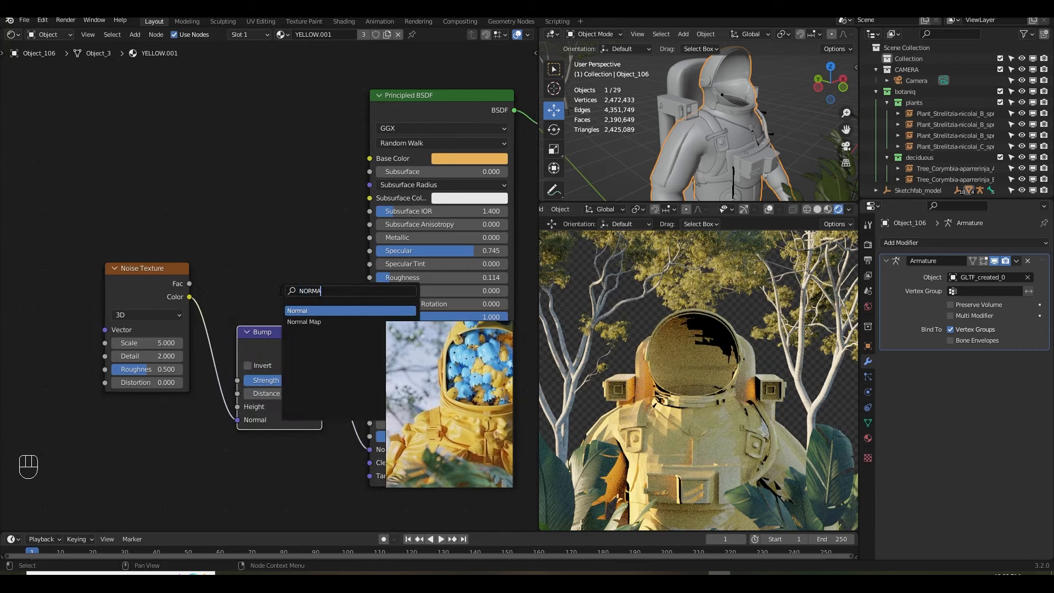
click(303, 322)
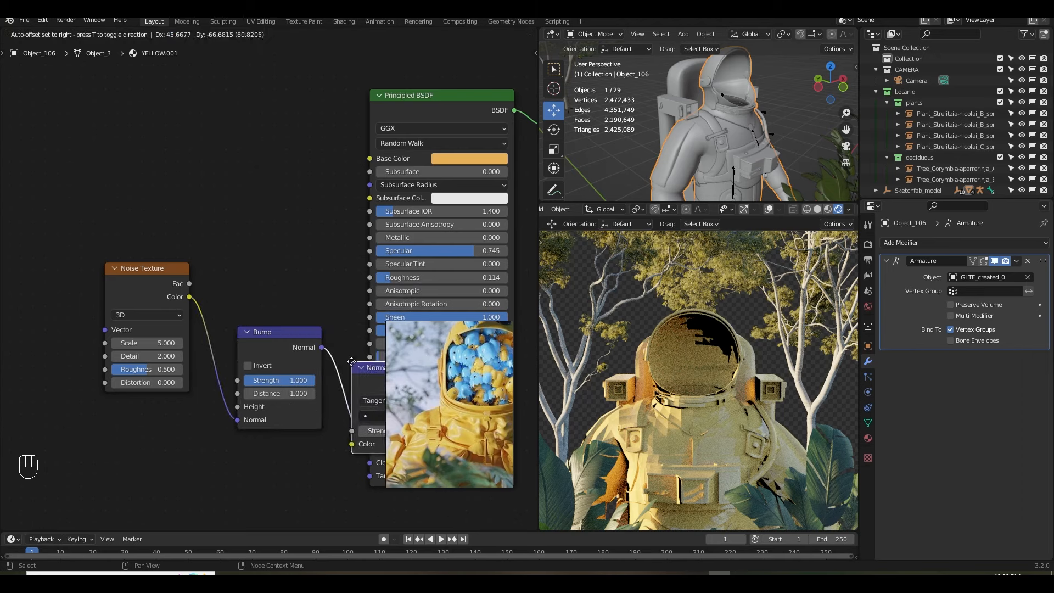
click(346, 356)
Set the Normal Map strength to 0.5 and the Bump strength to 0.833.
middle_drag(342, 354, 192, 301)
click(282, 370)
key(BackSpace)
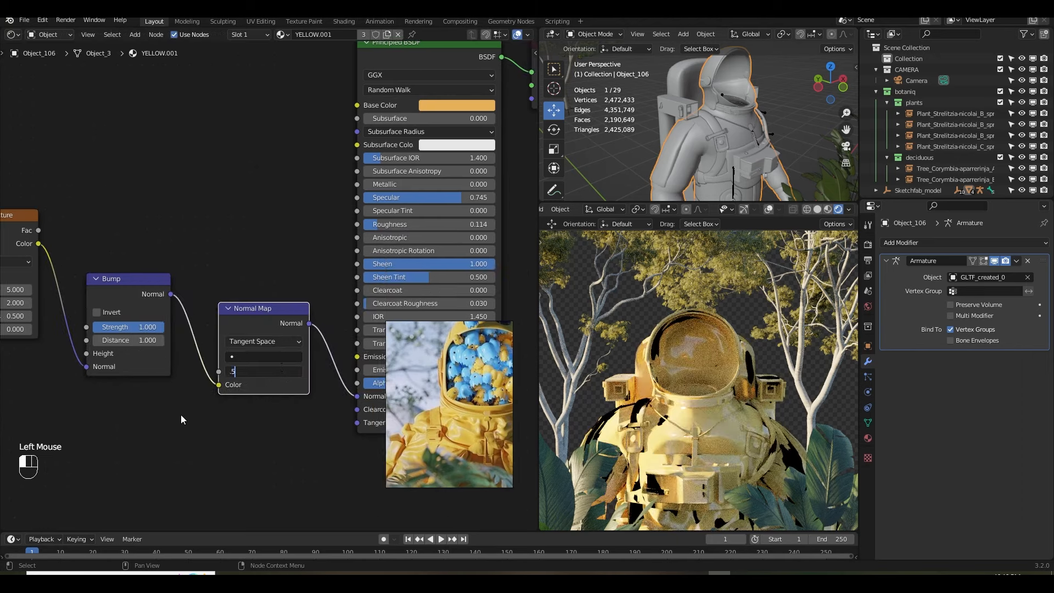
text(.5)
key(Return)
drag(143, 327, 132, 327)
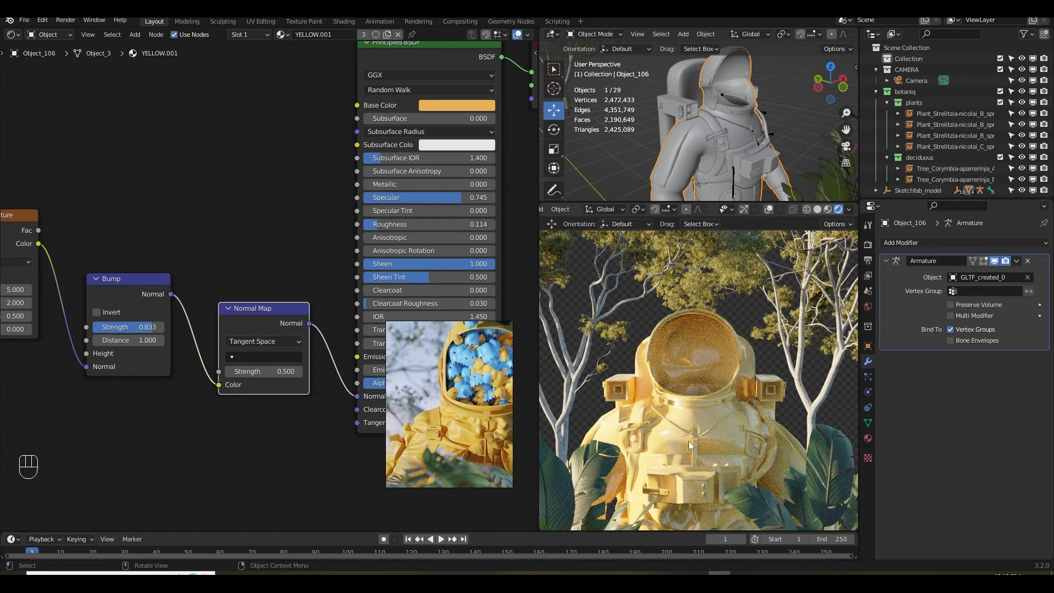
Unlink the Normal Map from the Principled BSDF's Normal input and reconnect it to compare the suit's surface.
middle_drag(337, 393, 285, 368)
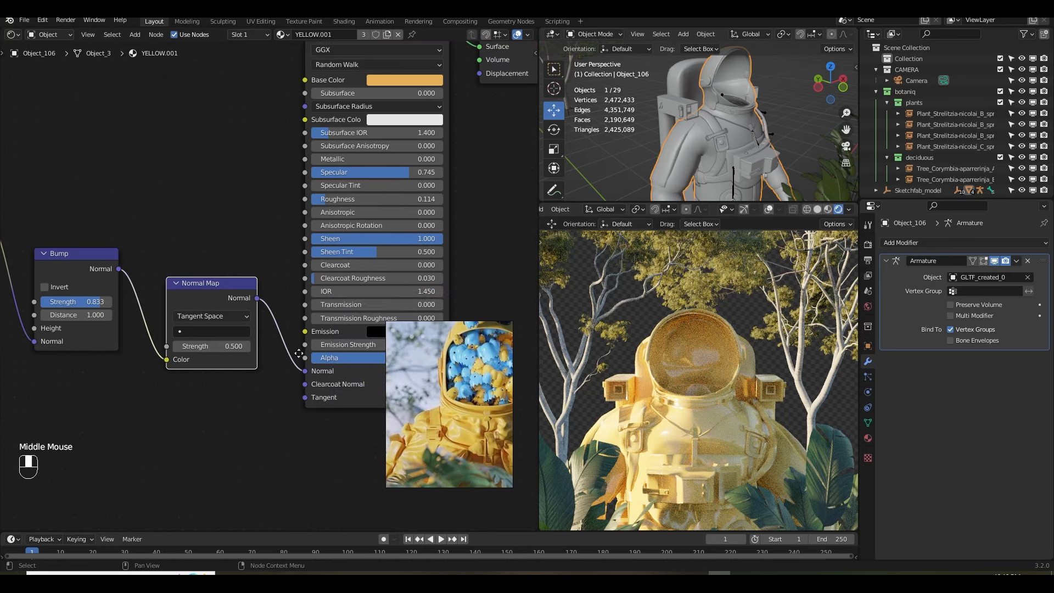
click(285, 368)
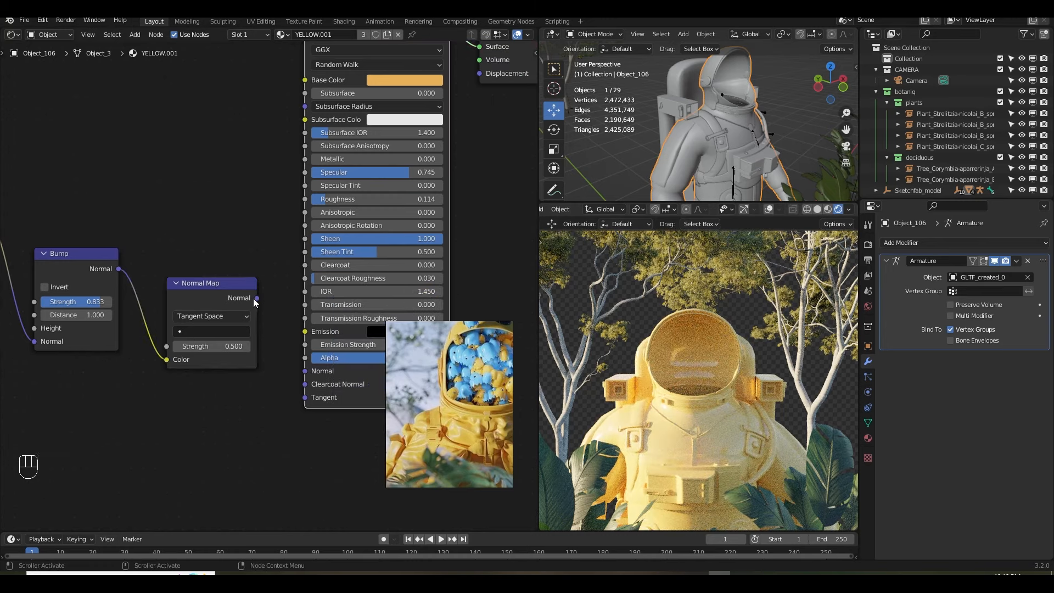
drag(257, 297, 305, 371)
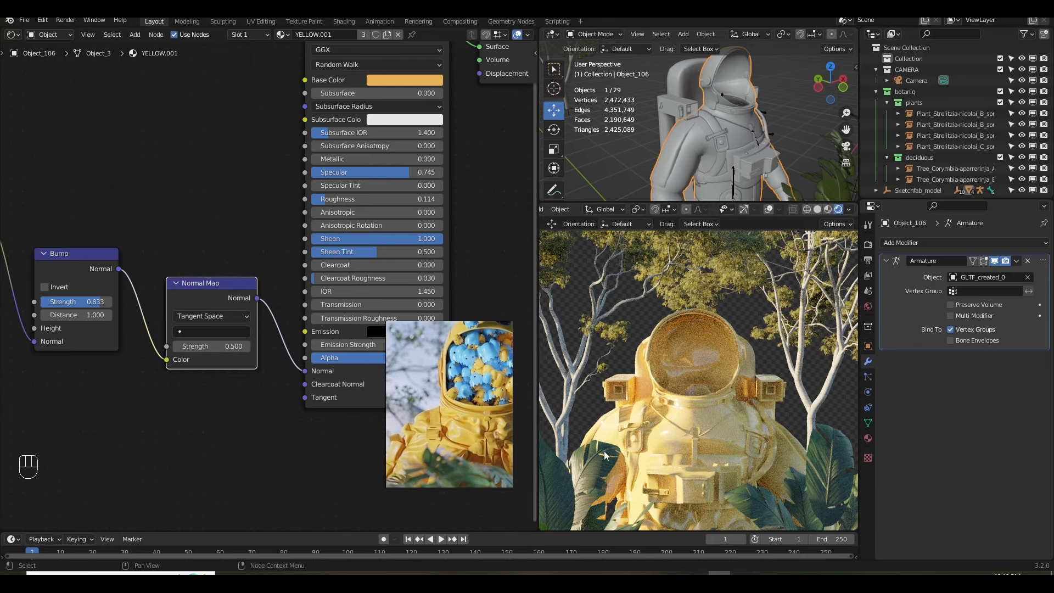
Try a Noise Texture scale of 1 and settle on a scale of 12.
shift+middle_drag(71, 264, 184, 282)
shift+middle_drag(75, 283, 189, 301)
click(188, 301)
text(1)
key(Return)
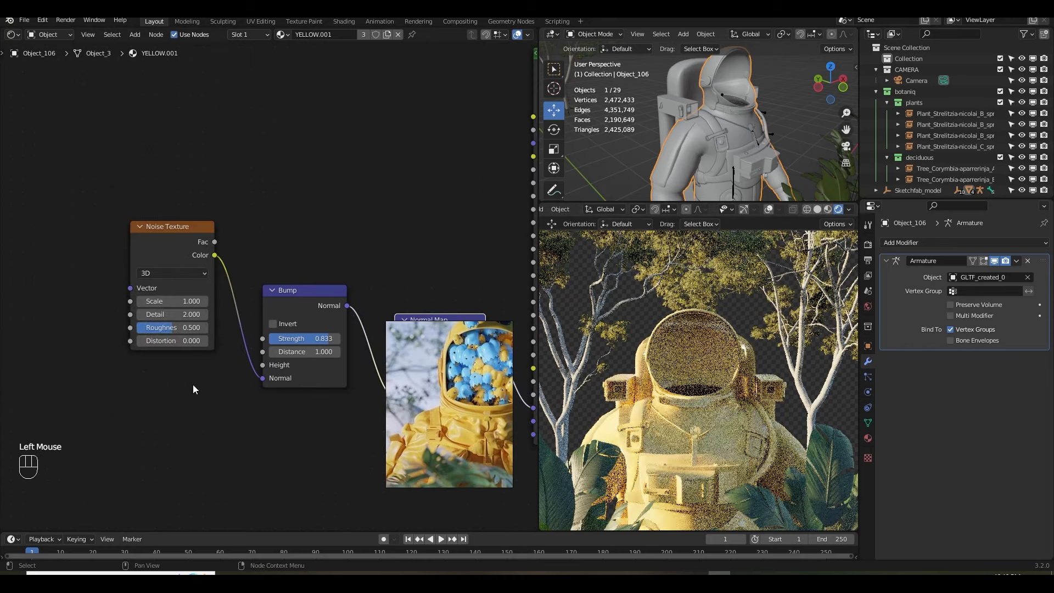
click(190, 303)
text(12)
key(Return)
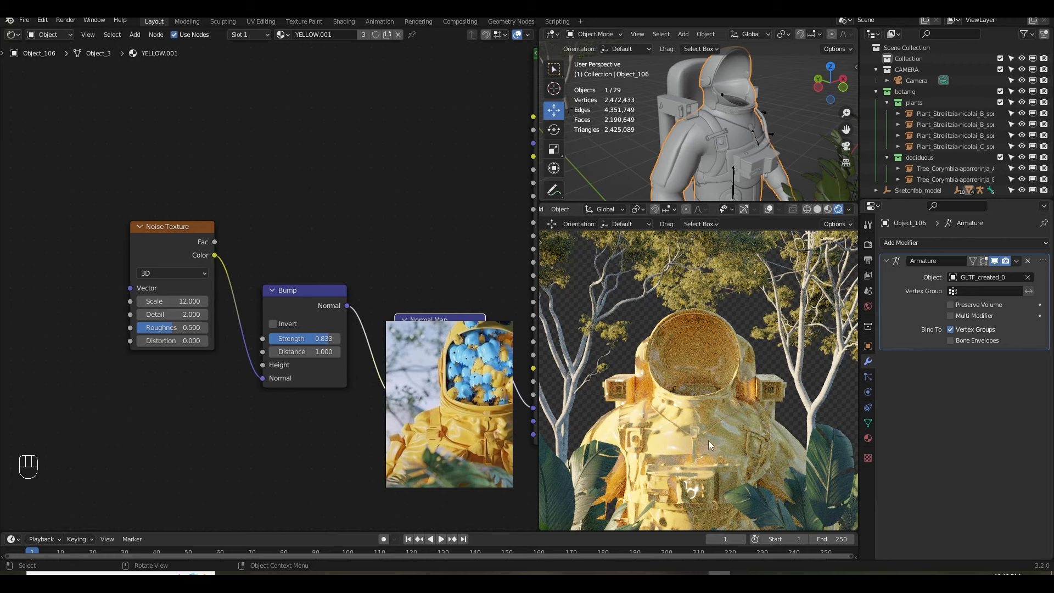
Rename the yellow suit material as CLOTH YELLOW.
scroll(286, 296, down, 2)
middle_drag(288, 296, 201, 335)
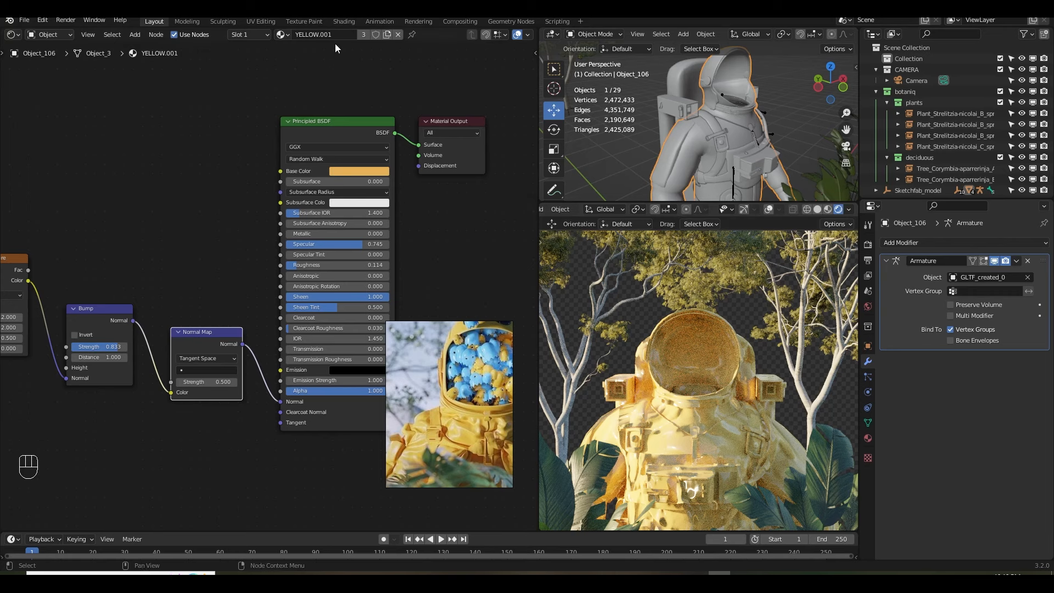
click(313, 34)
text(CLOT)
text(H YELLOW)
key(Return)
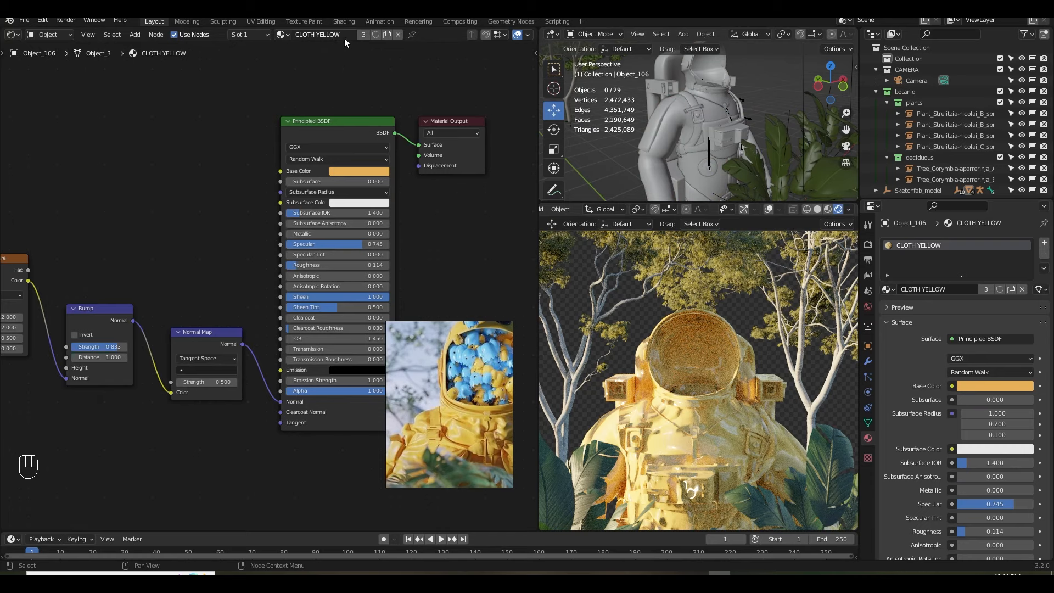
Make a single-user copy of the CLOTH YELLOW material on the suit body and name it helmet yellow.
click(386, 34)
click(340, 34)
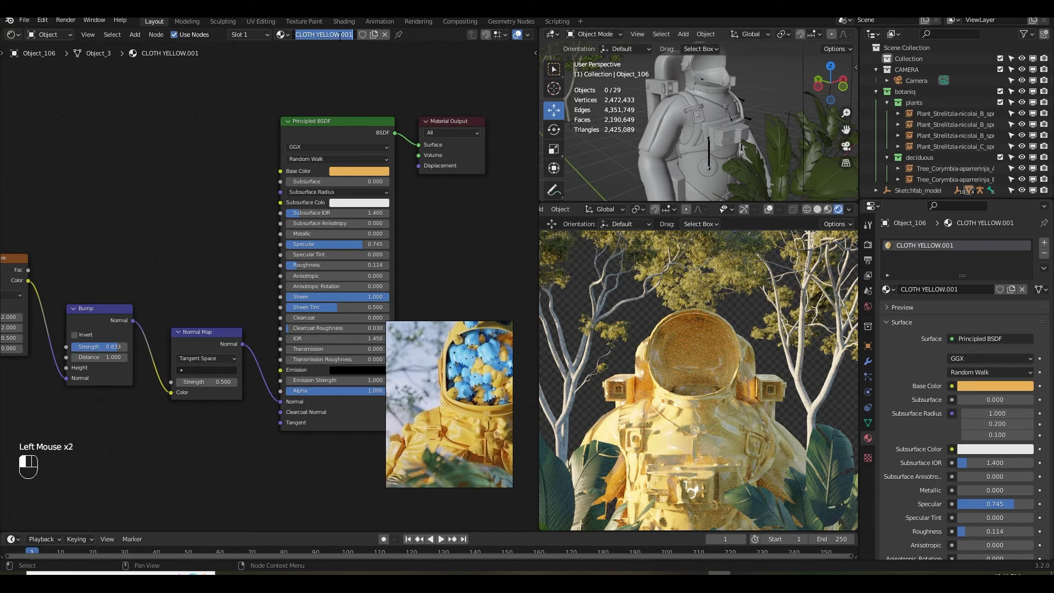
text(HELMET YELOO)
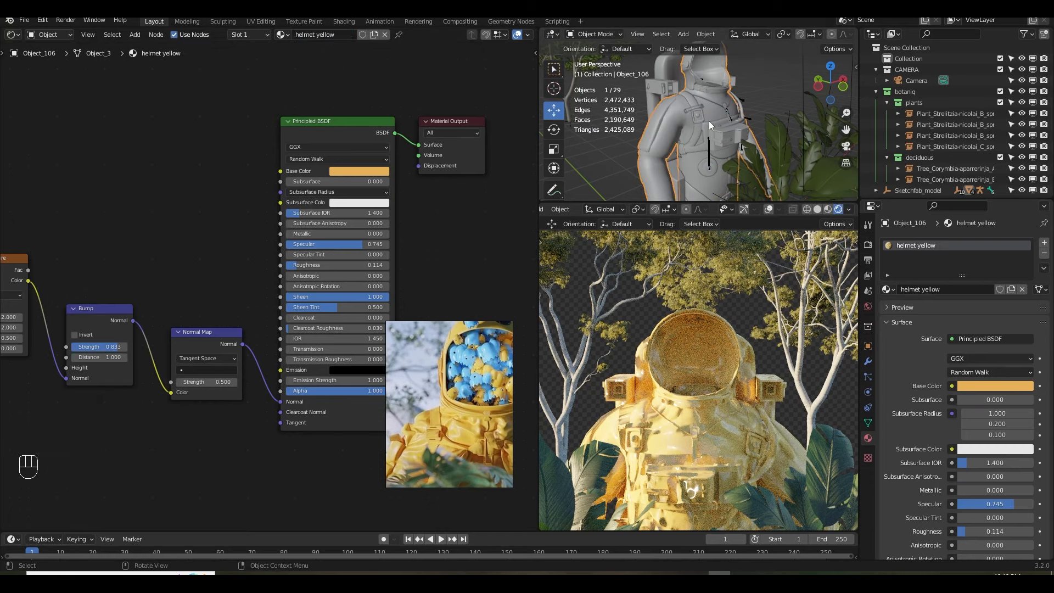
Select the suit's linked torso and arm geometry in Edit Mode and assign CLOTH YELLOW to it in a second material slot.
key(Tab)
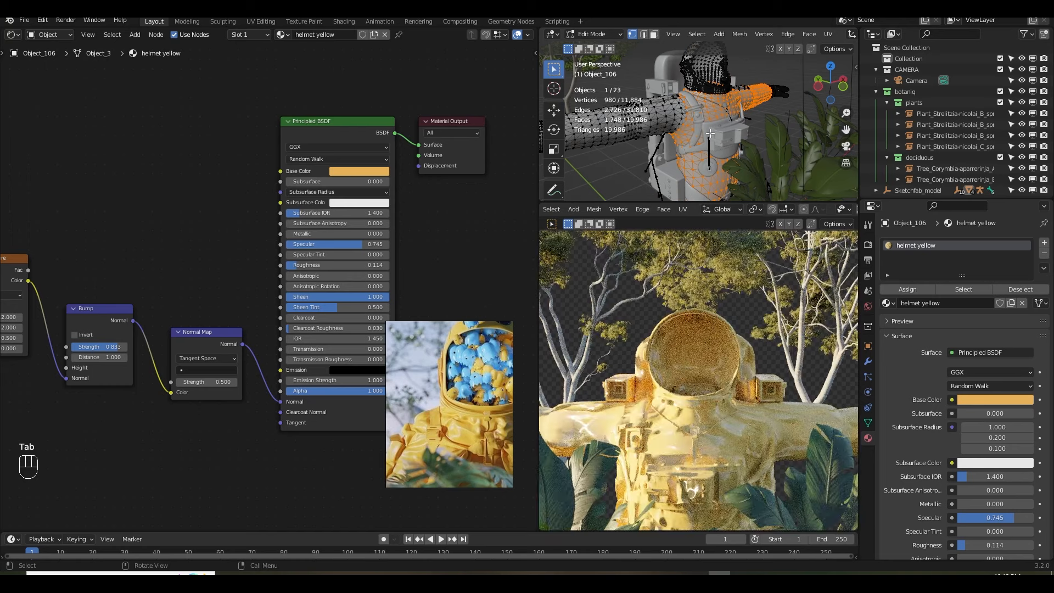
key(ctrl+l)
scroll(701, 124, down, 2)
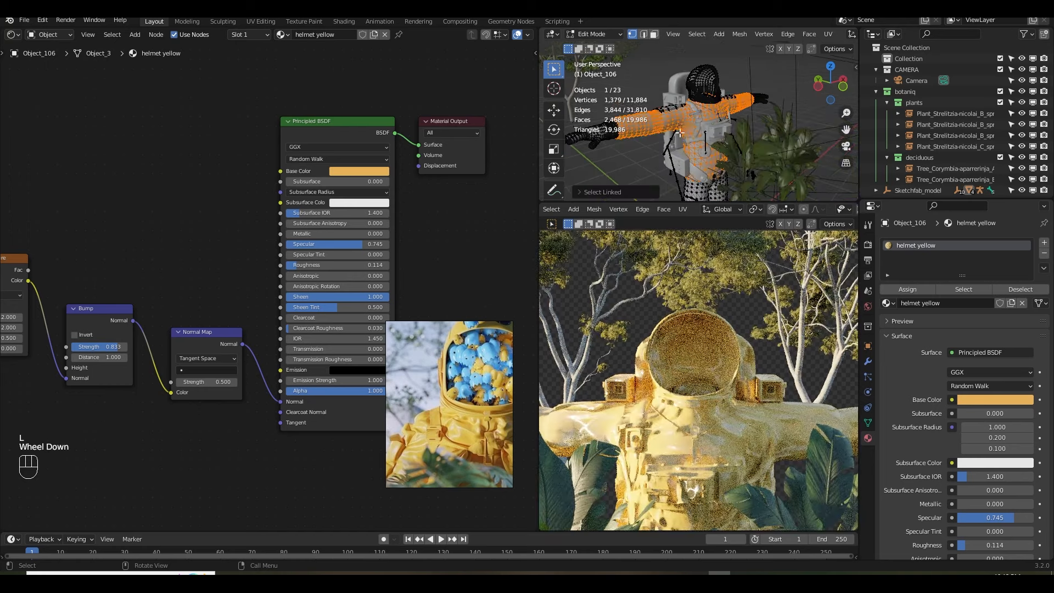
middle_drag(701, 124, 708, 125)
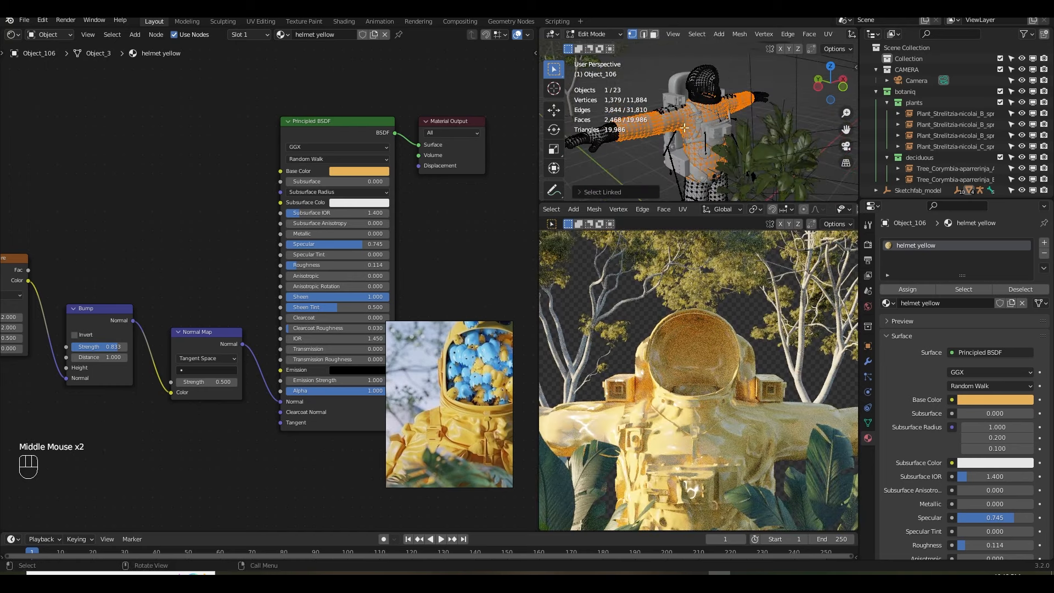
click(1043, 243)
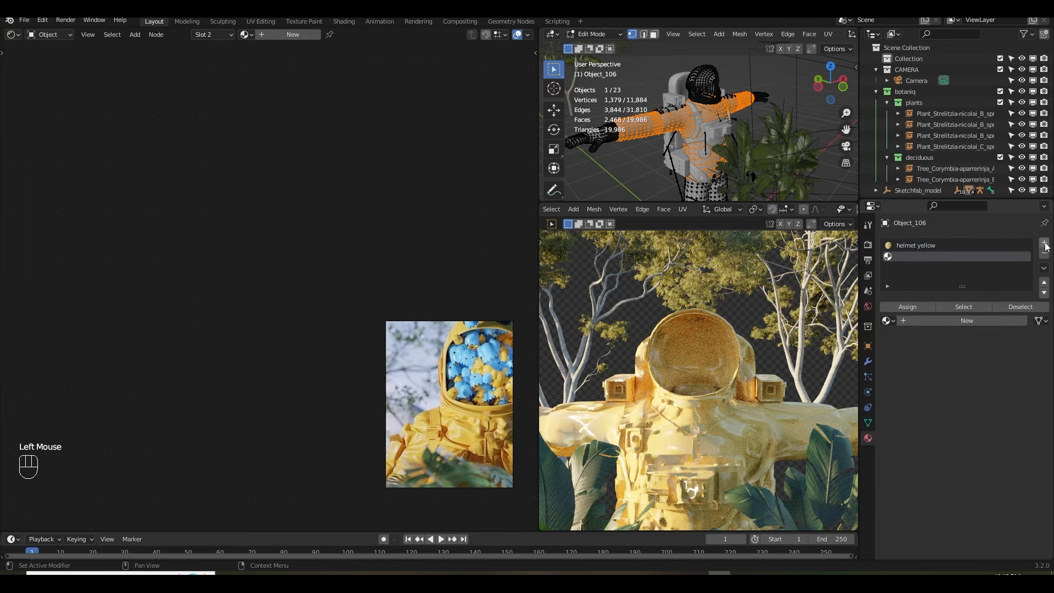
click(887, 320)
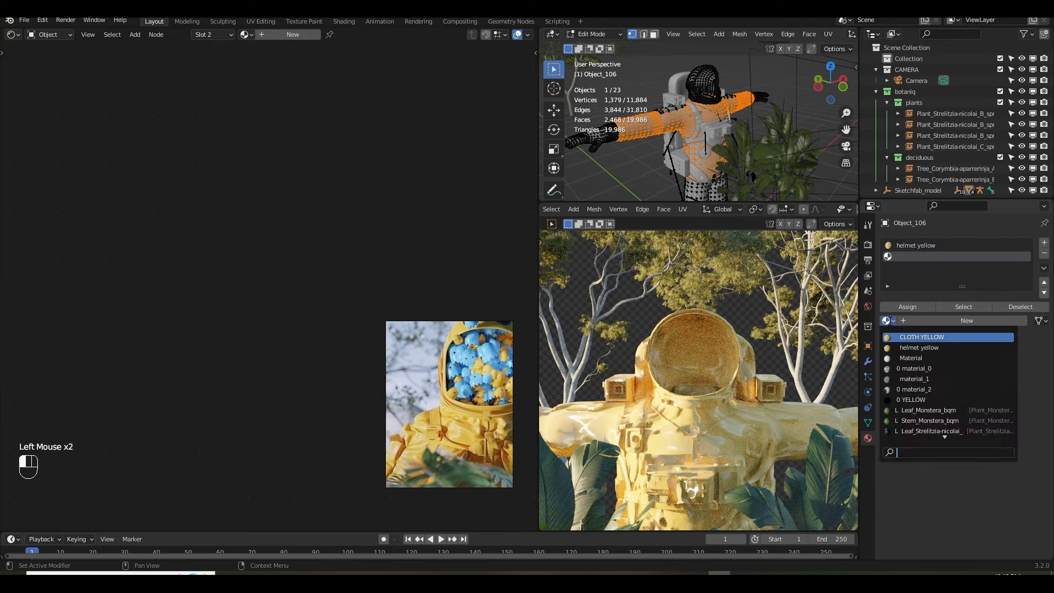
click(901, 336)
click(905, 310)
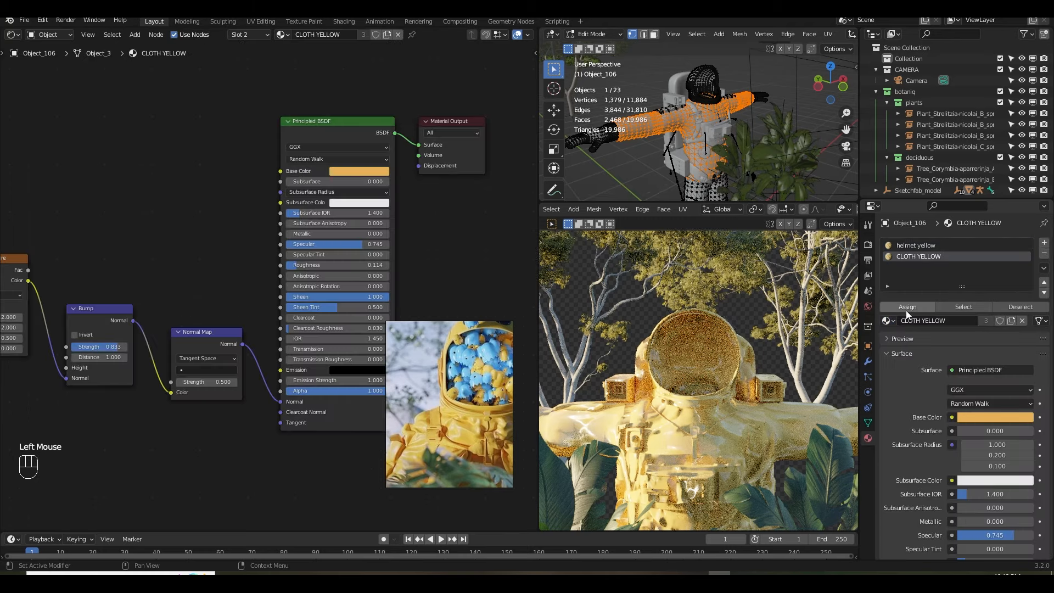
Invert the selection, assign helmet yellow to the remaining suit geometry, leave Edit Mode and select the chest pack mesh.
key(ctrl+i)
click(917, 245)
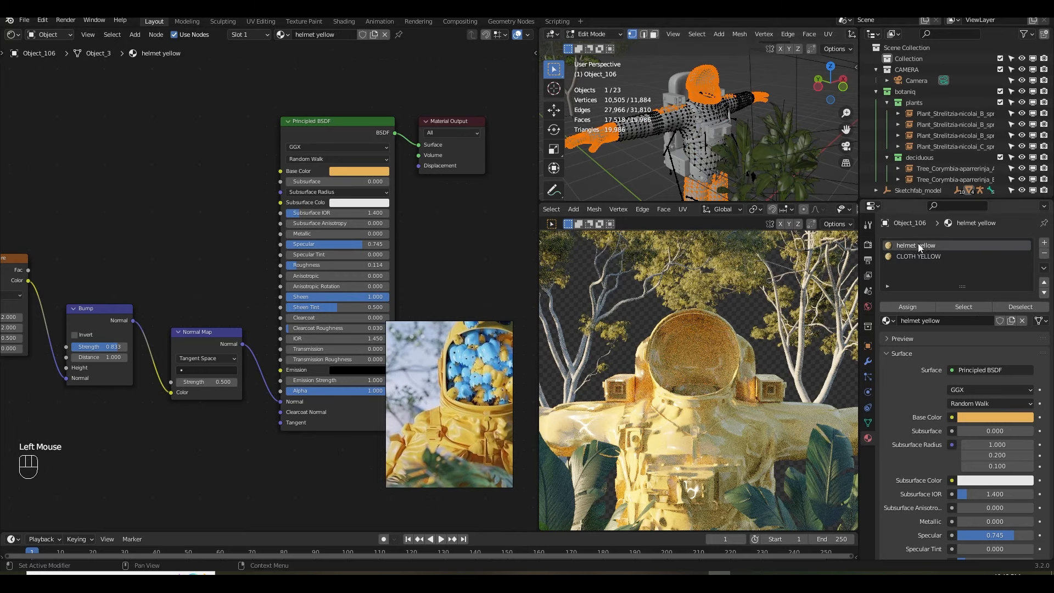
click(905, 307)
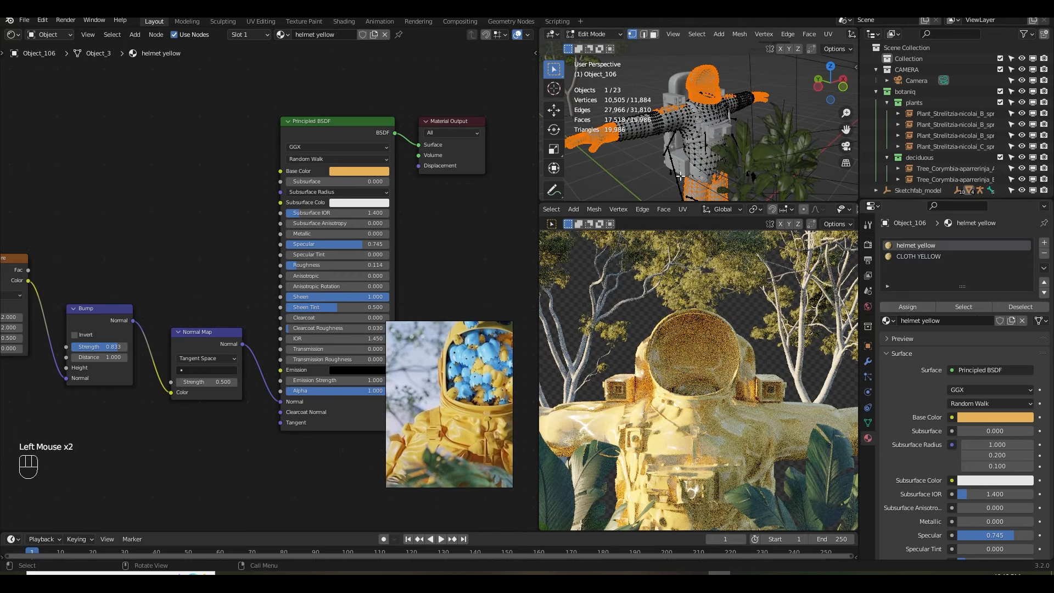
key(Tab)
click(719, 149)
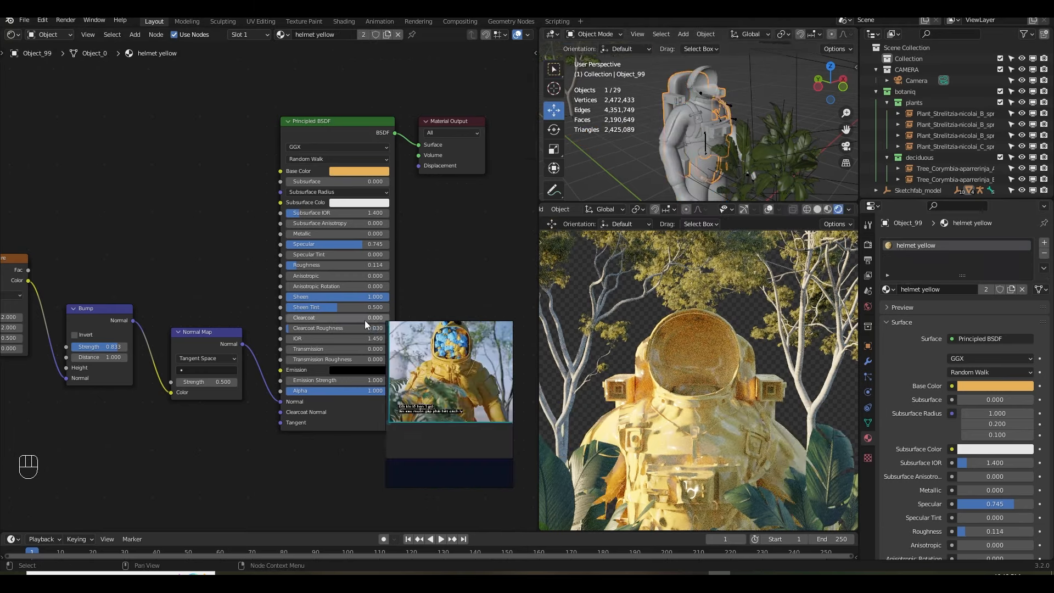
Disconnect the Normal Map from the Principled BSDF's Normal input in the helmet yellow material.
middle_drag(365, 321, 340, 318)
middle_drag(185, 357, 250, 363)
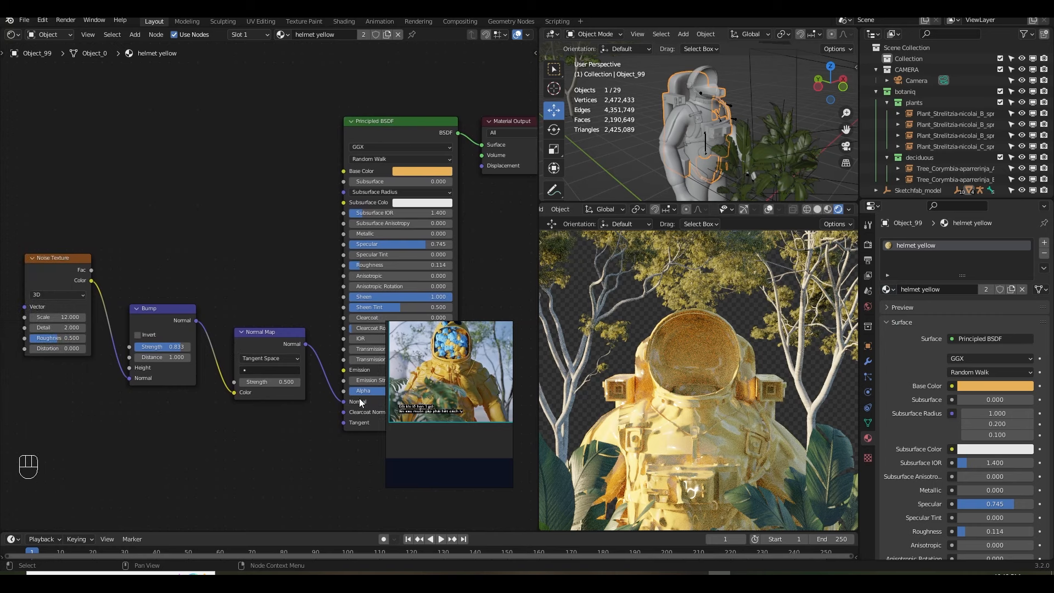
drag(343, 401, 325, 416)
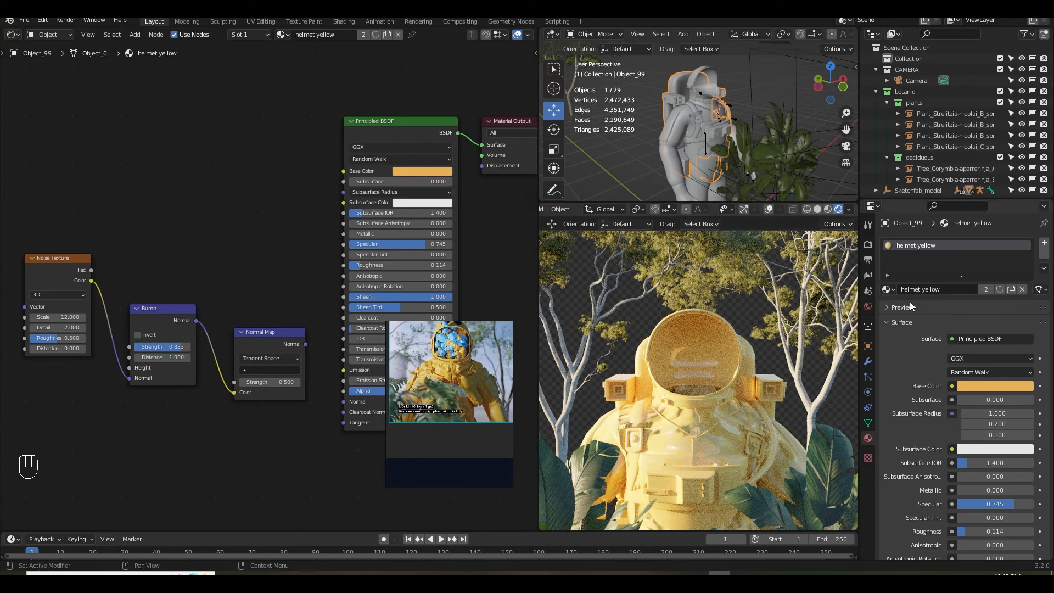
In the suit body's CLOTH YELLOW material, add a Voronoi Texture and connect its Distance output to the Noise Texture's Vector input.
click(709, 444)
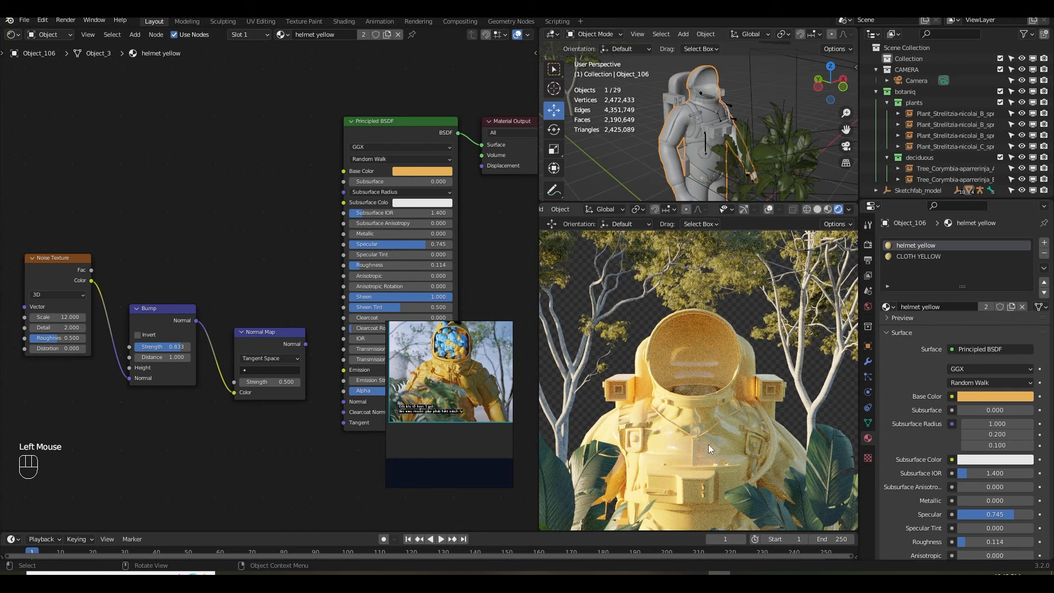
click(919, 258)
middle_drag(325, 356, 342, 334)
scroll(178, 286, up, 2)
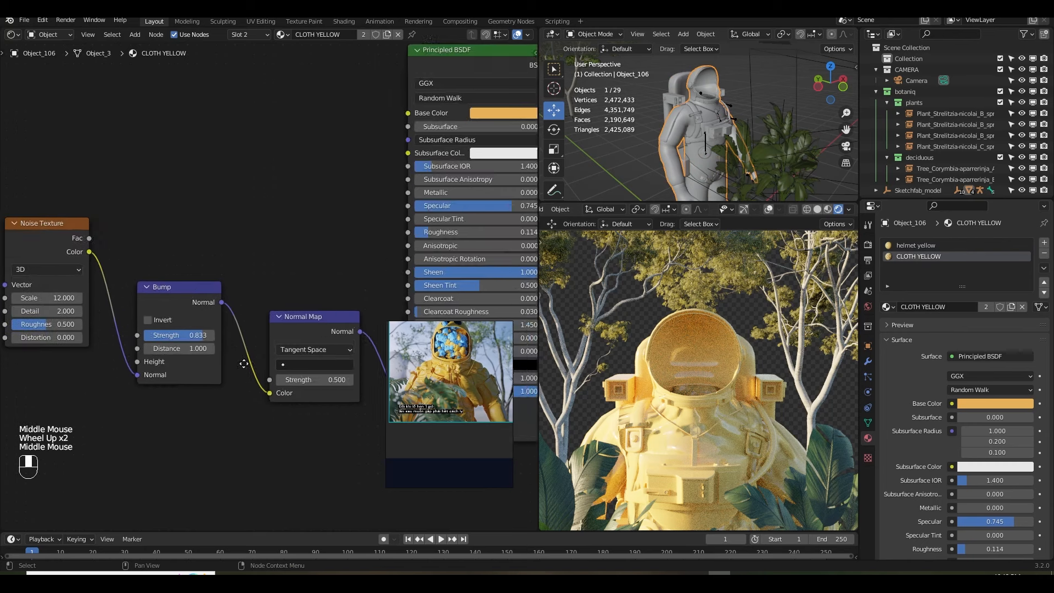
middle_drag(24, 268, 163, 268)
key(shift+a)
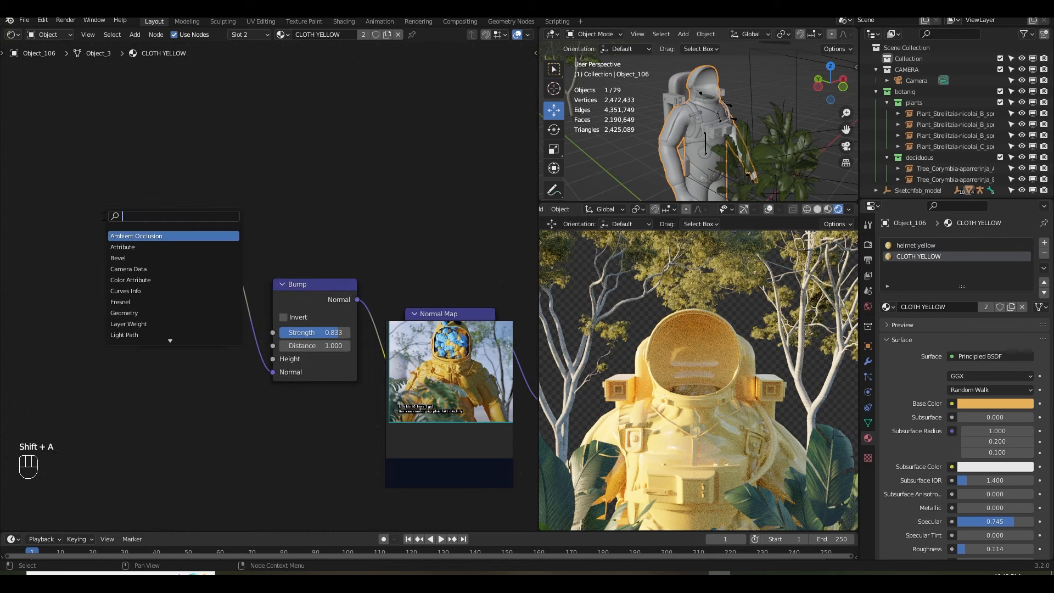
text(VARO)
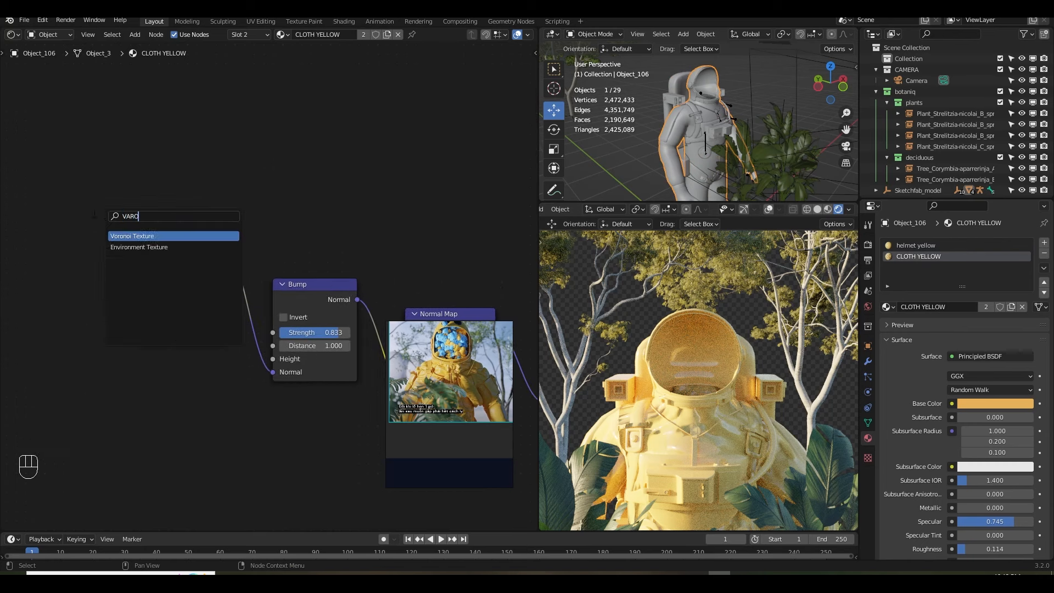
click(126, 236)
click(100, 282)
drag(85, 277, 142, 281)
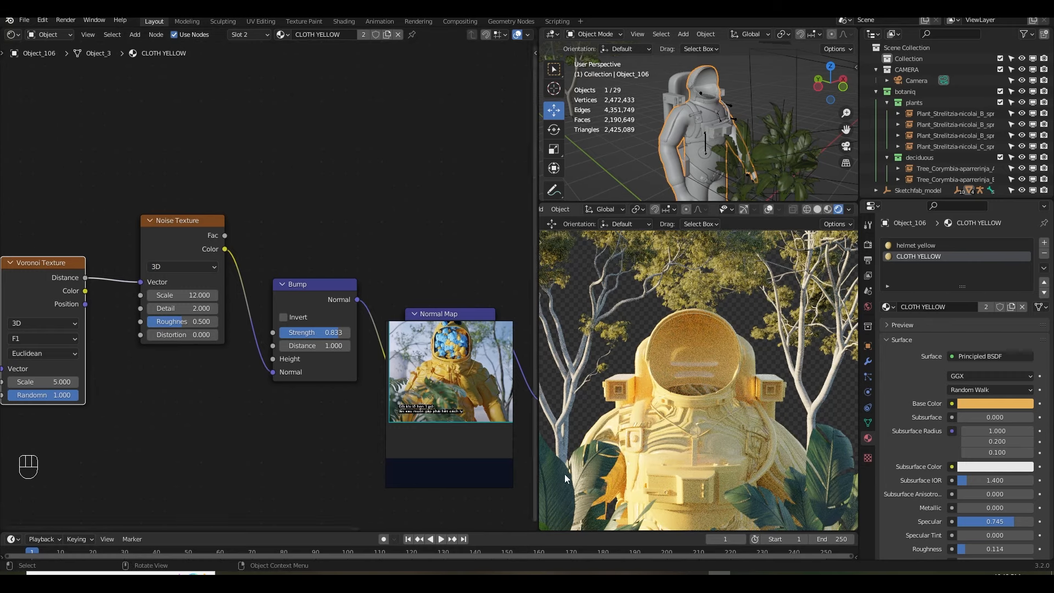
Set Voronoi scale to 10.2 and Noise scale 14.1, detail 3.3, roughness 0.75, distortion 3.9, and insert a MixRGB node between the textures.
middle_drag(46, 387, 147, 376)
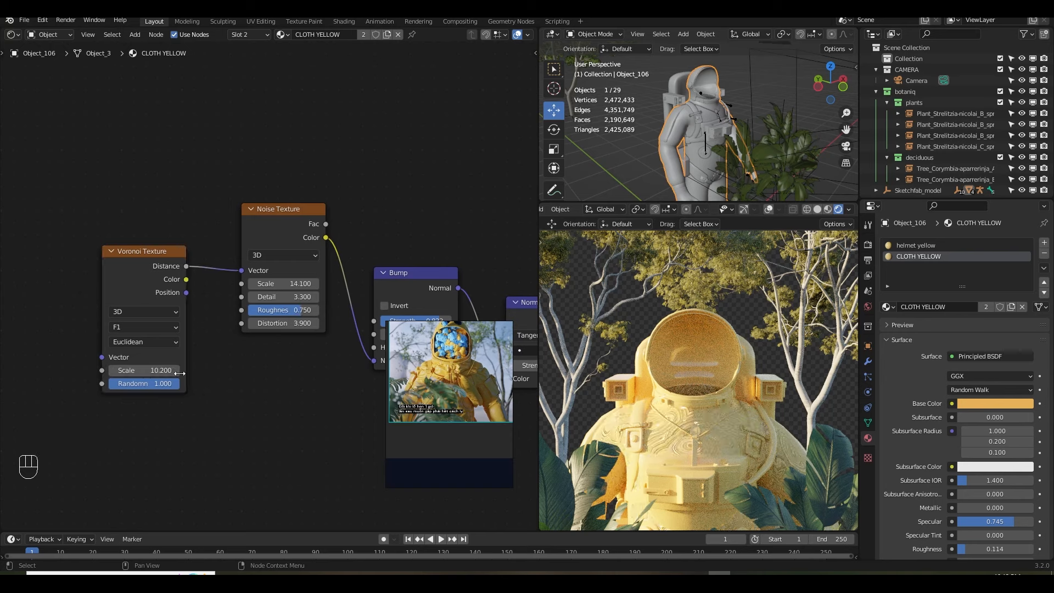
middle_drag(135, 265, 212, 289)
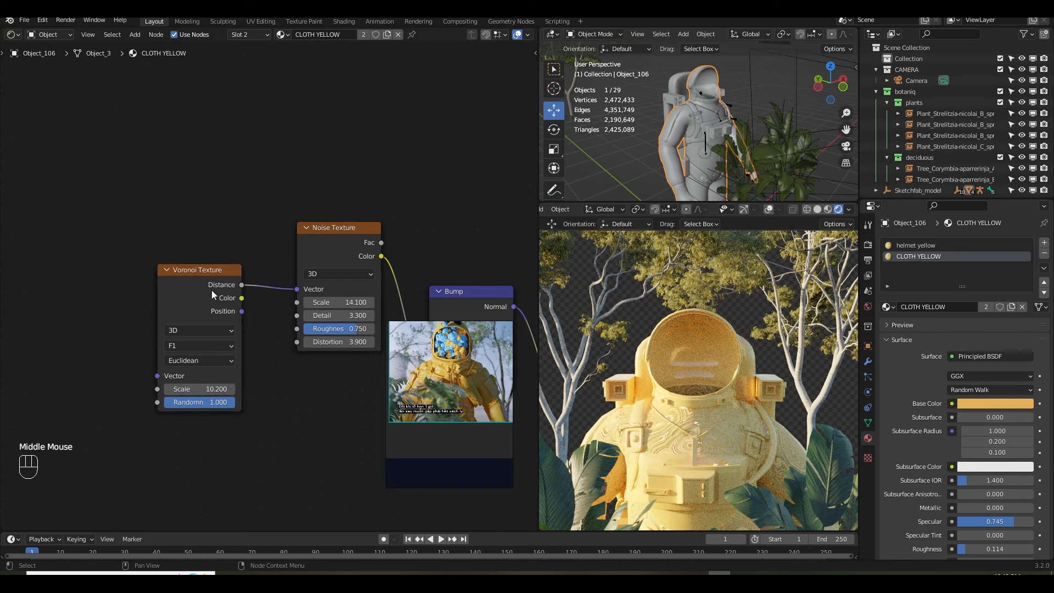
drag(241, 285, 265, 245)
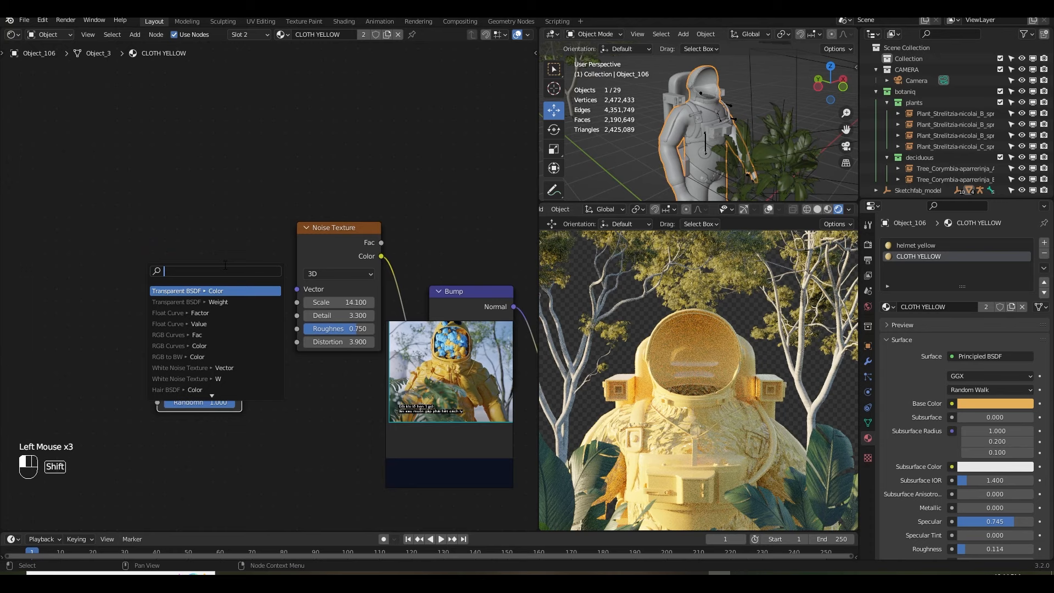
key(Escape)
text(MIX)
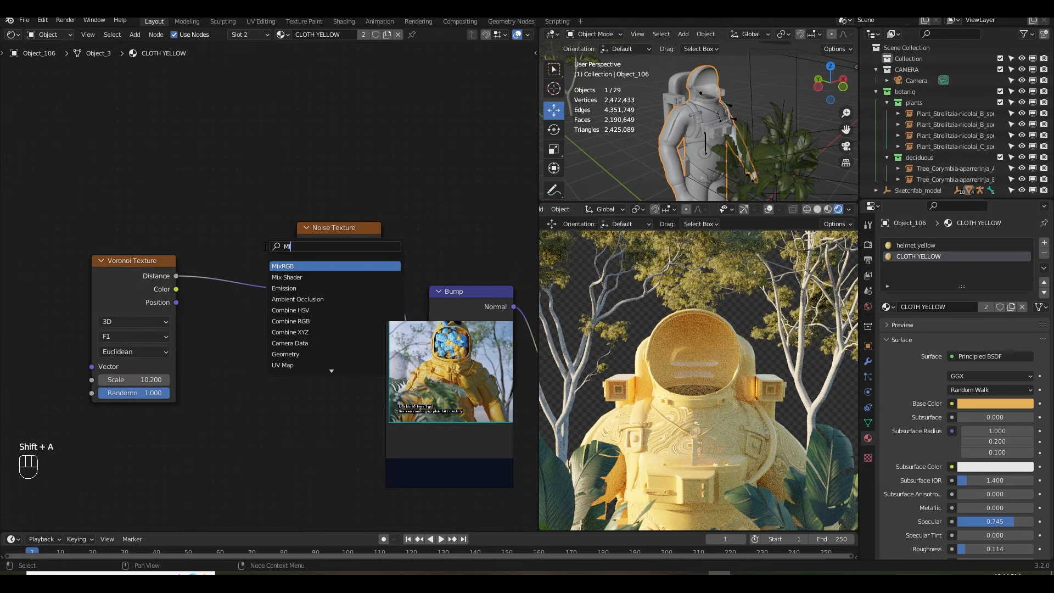
click(293, 267)
click(255, 258)
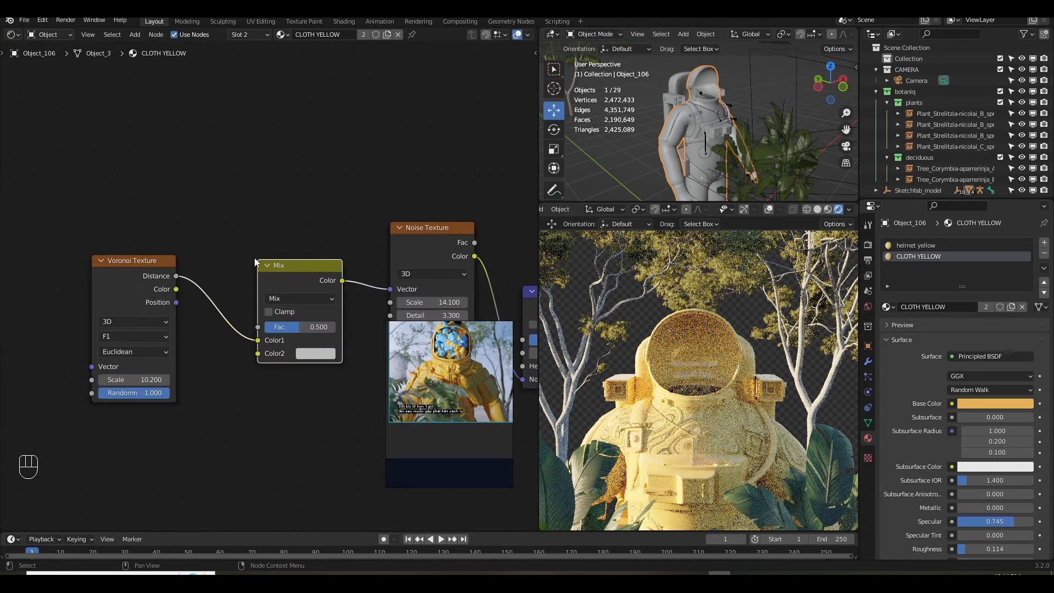
Add a Musgrave Texture feeding the Mix node's Color2 and set the mix to Multiply with factor 1.
key(shift+a)
text(MUS)
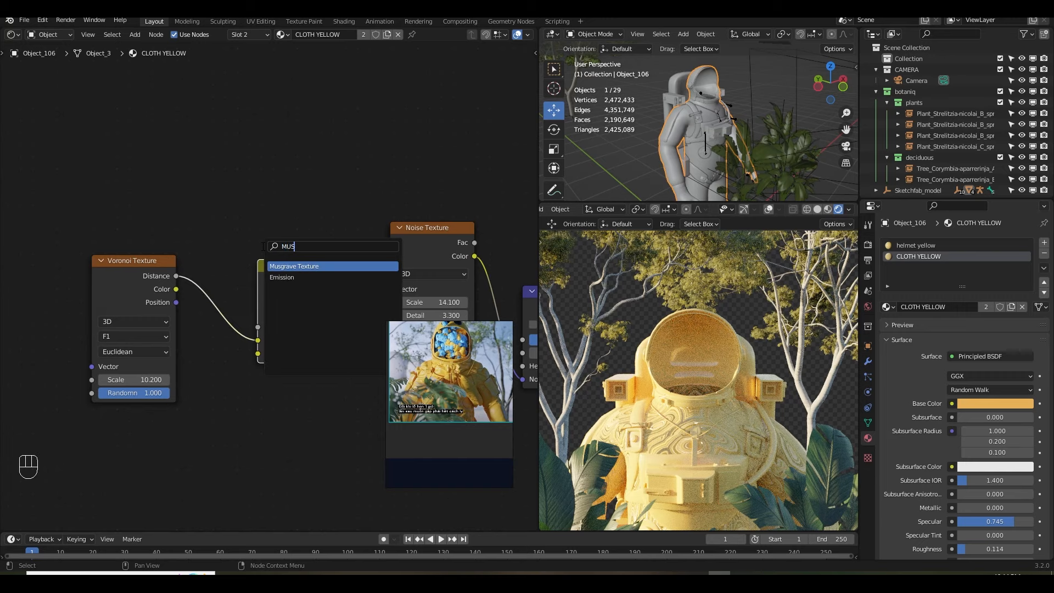
key(Return)
click(287, 417)
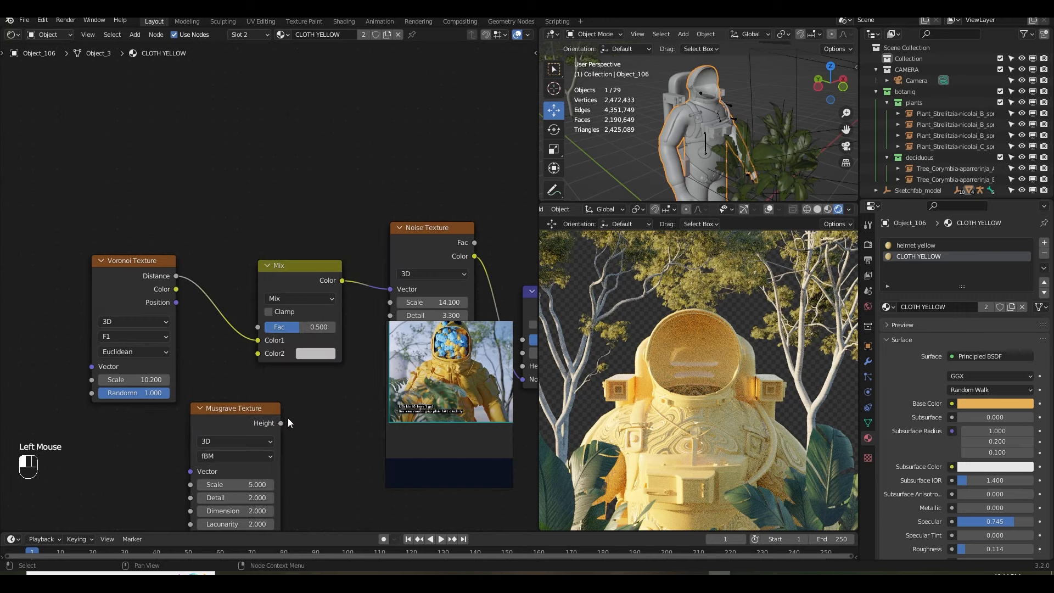
drag(281, 422, 257, 353)
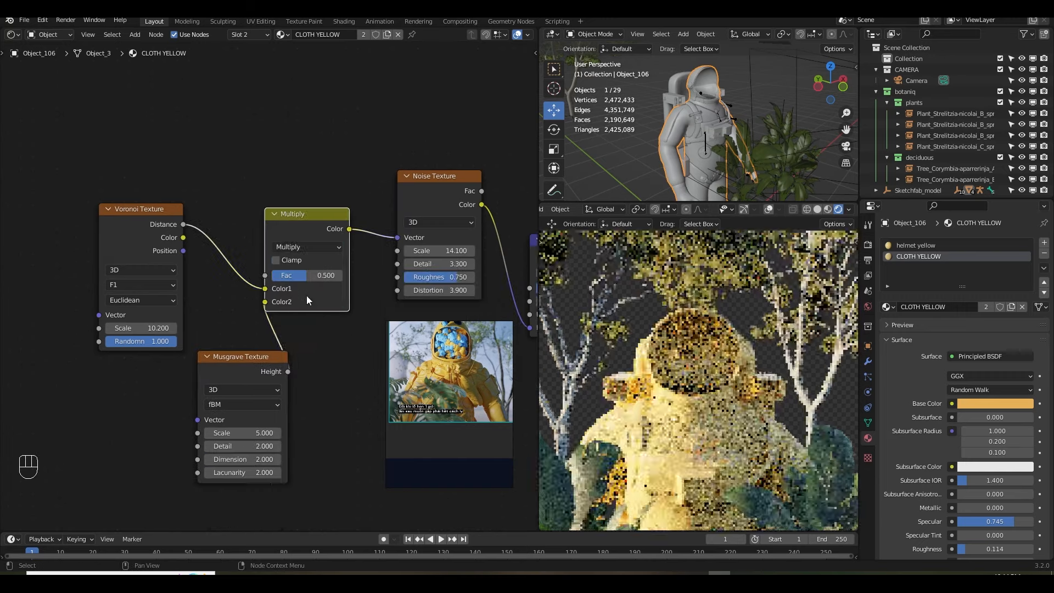
middle_drag(357, 361, 343, 355)
drag(311, 270, 340, 270)
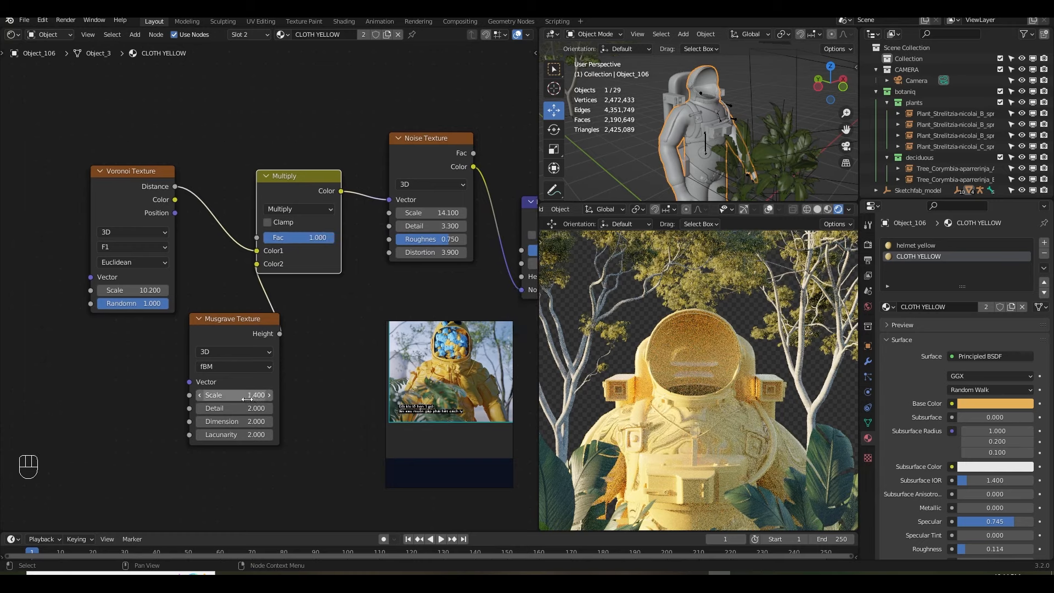
Set the Musgrave and Noise Texture scales to 1, raise the Noise detail to 5.9, and save the file.
click(247, 399)
text(1)
key(Return)
click(248, 409)
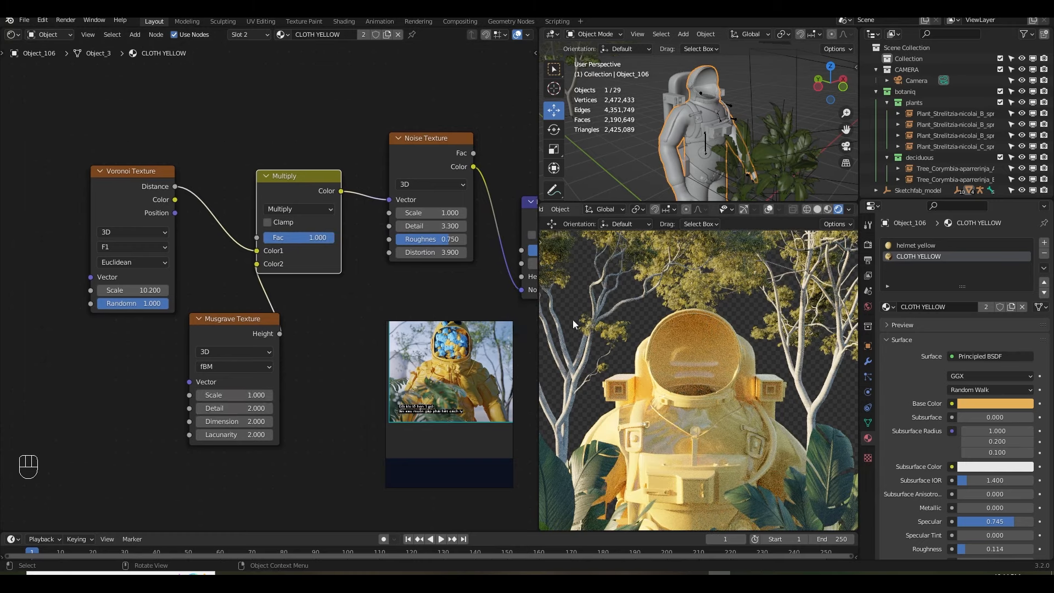
drag(430, 226, 448, 226)
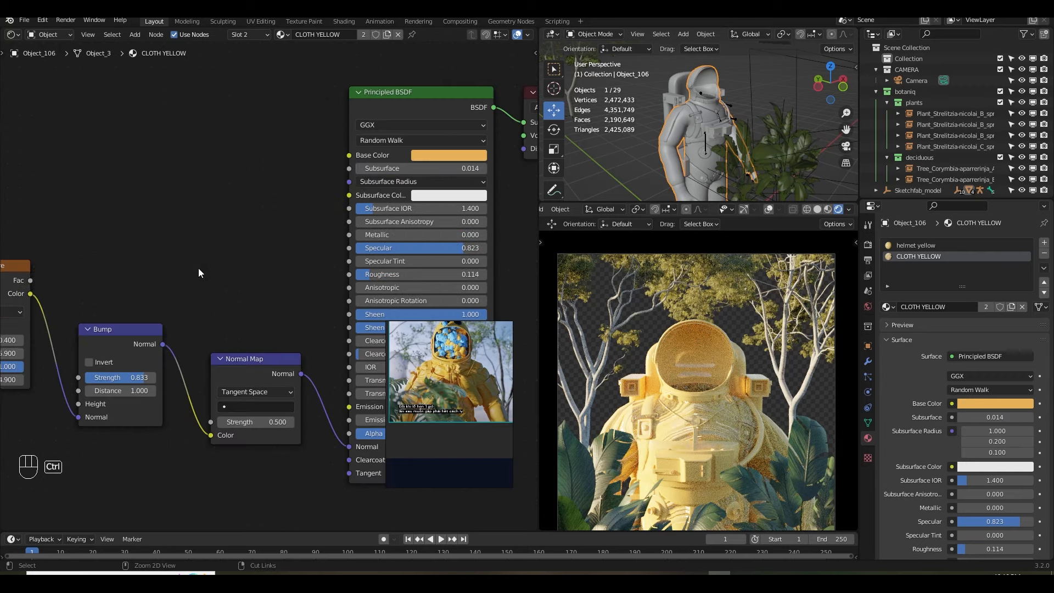
key(ctrl+s)
Add Mapping and Texture Coordinate nodes to the Voronoi Texture and connect the Mapping vector to the Musgrave Texture as well.
scroll(199, 268, down, 3)
middle_drag(199, 268, 309, 267)
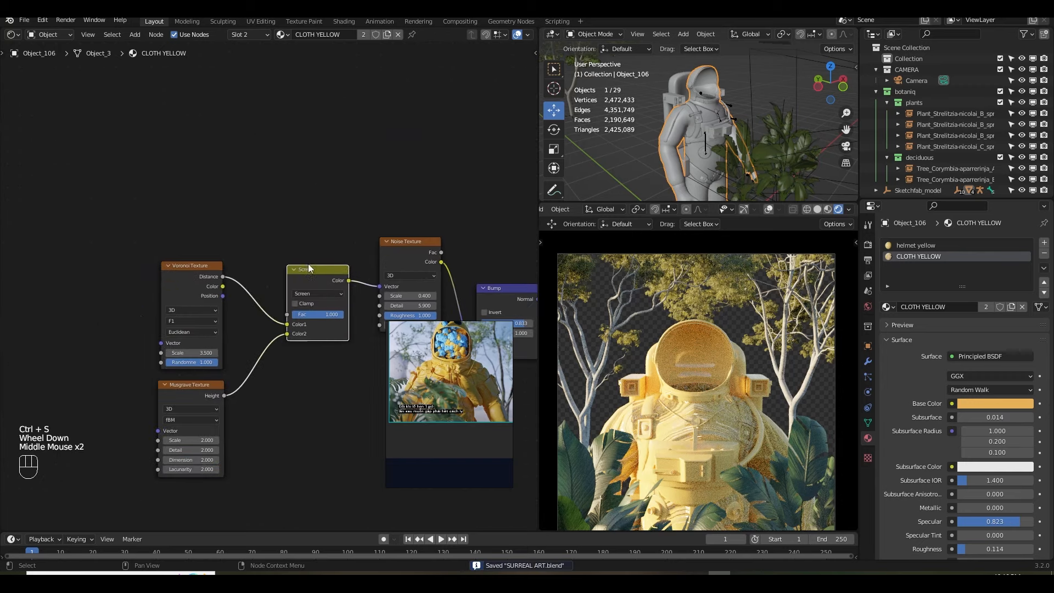
click(168, 269)
key(ctrl+t)
drag(266, 264, 280, 394)
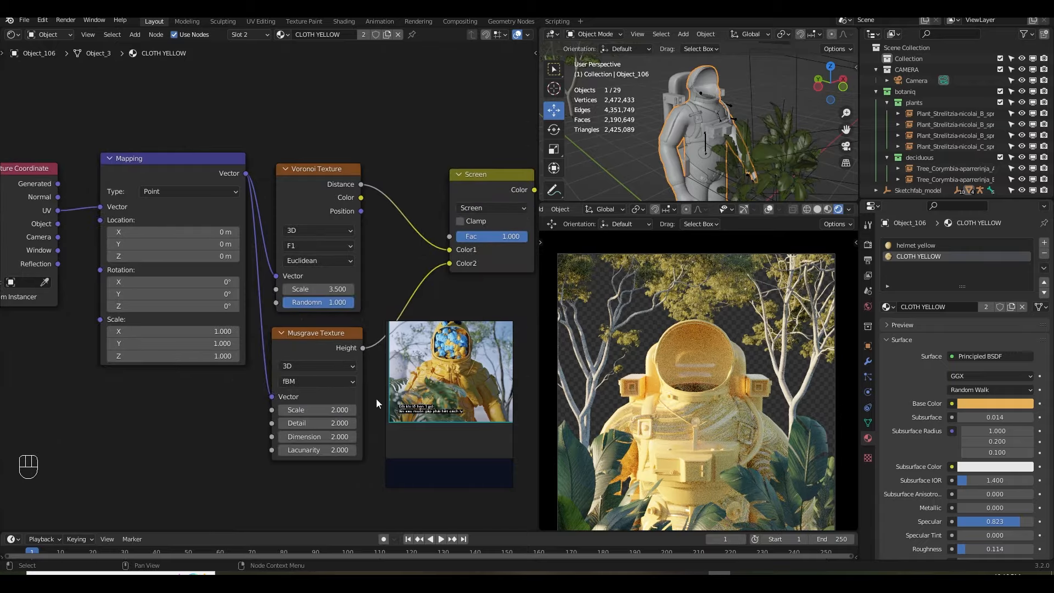
Frame the suit closely in the rendered view and set CLOTH YELLOW's specular to 0.891 and roughness to 0.159.
scroll(624, 384, up, 1)
middle_drag(623, 384, 724, 368)
scroll(712, 393, down, 1)
scroll(722, 345, up, 2)
scroll(722, 344, up, 1)
scroll(720, 402, up, 3)
shift+middle_drag(724, 369, 731, 355)
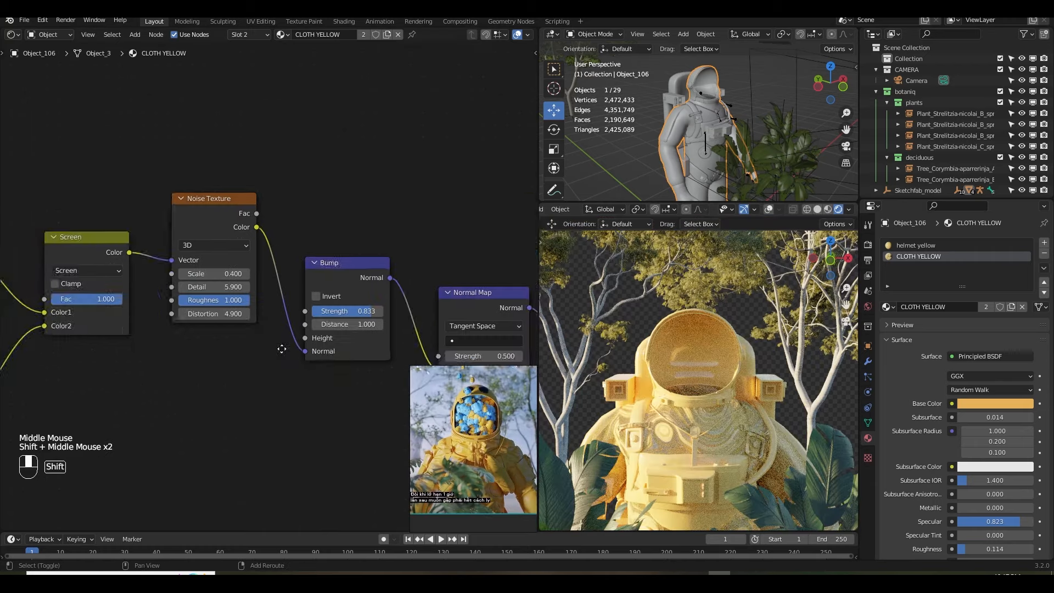
mouse_move(277, 348)
shift+middle_down()
mouse_move(258, 275)
mouse_move(248, 346)
shift+middle_up()
drag(377, 277, 386, 278)
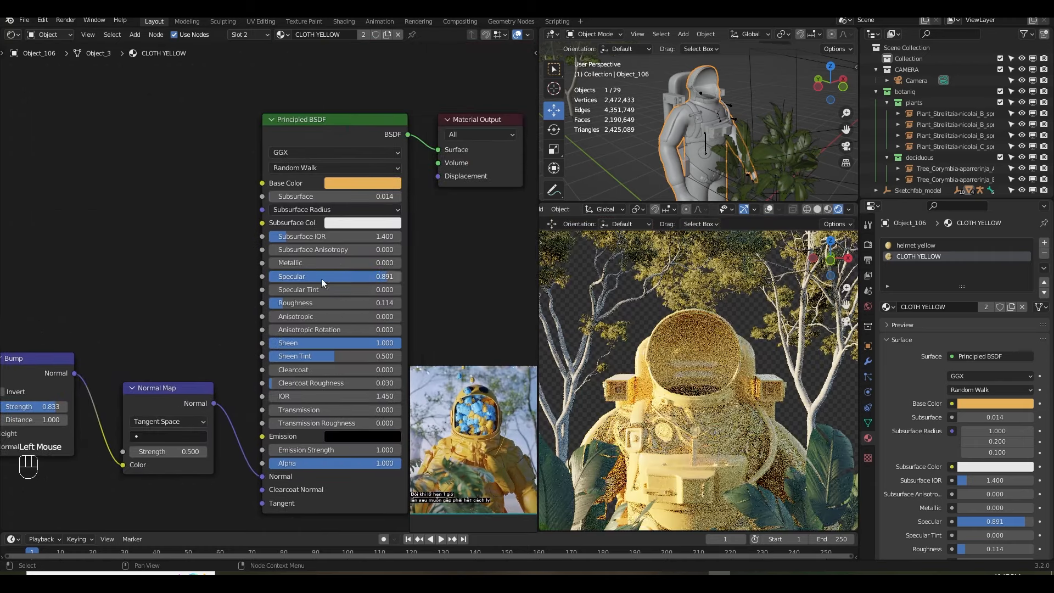
drag(286, 303, 292, 303)
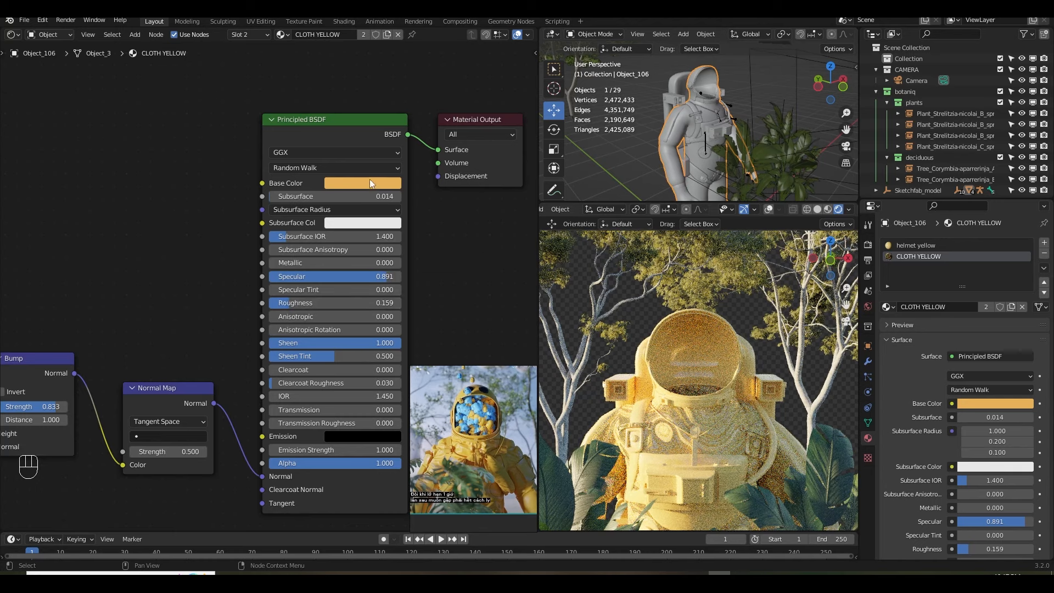
Darken CLOTH YELLOW's base color to a muted ochre, set Subsurface IOR to 1.020, and save the file.
click(379, 183)
drag(431, 242, 430, 251)
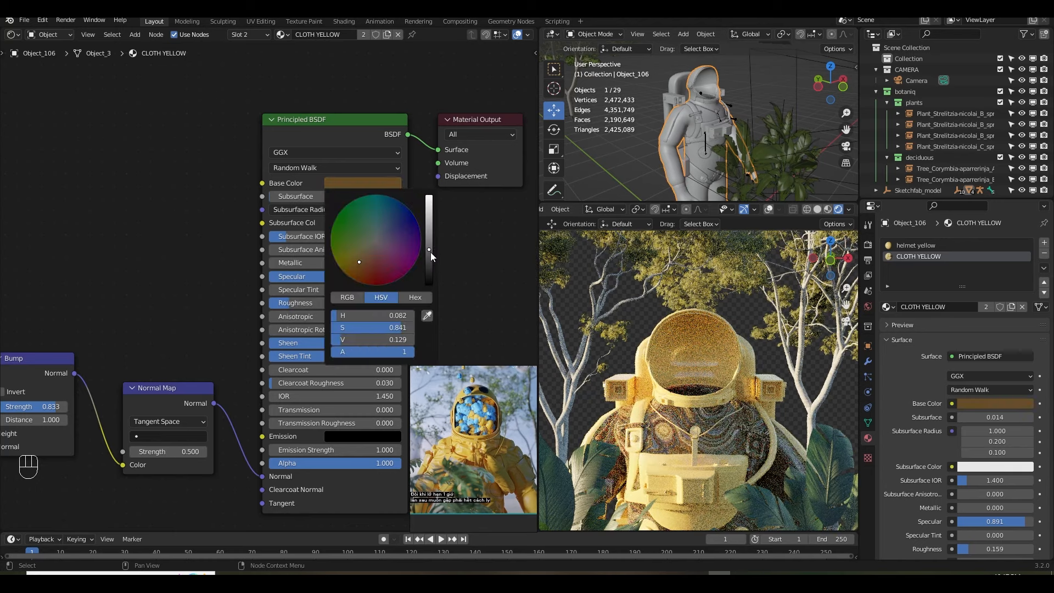
drag(293, 236, 272, 236)
click(377, 185)
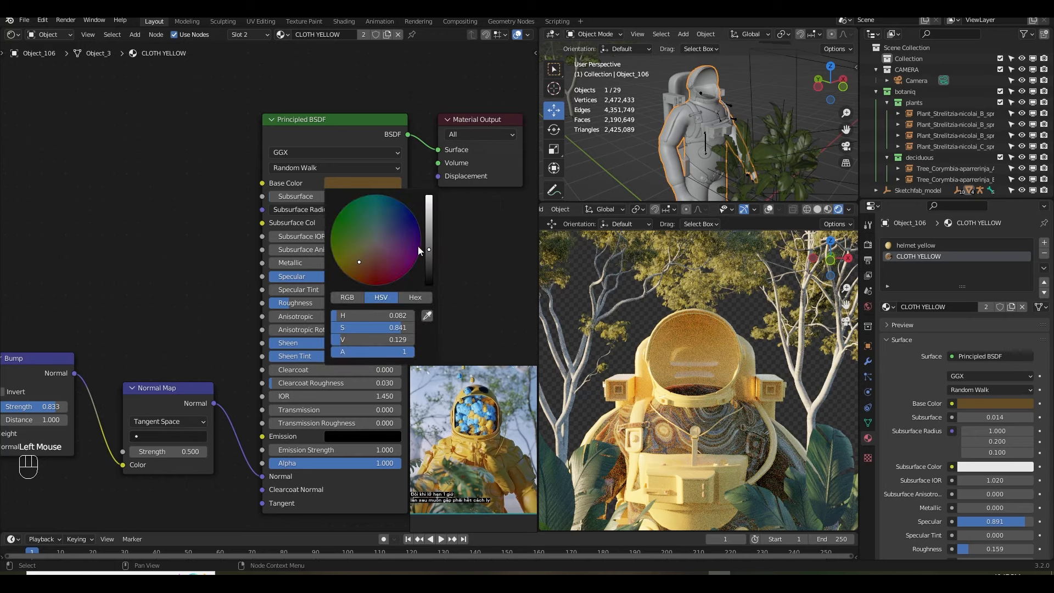
drag(429, 249, 429, 215)
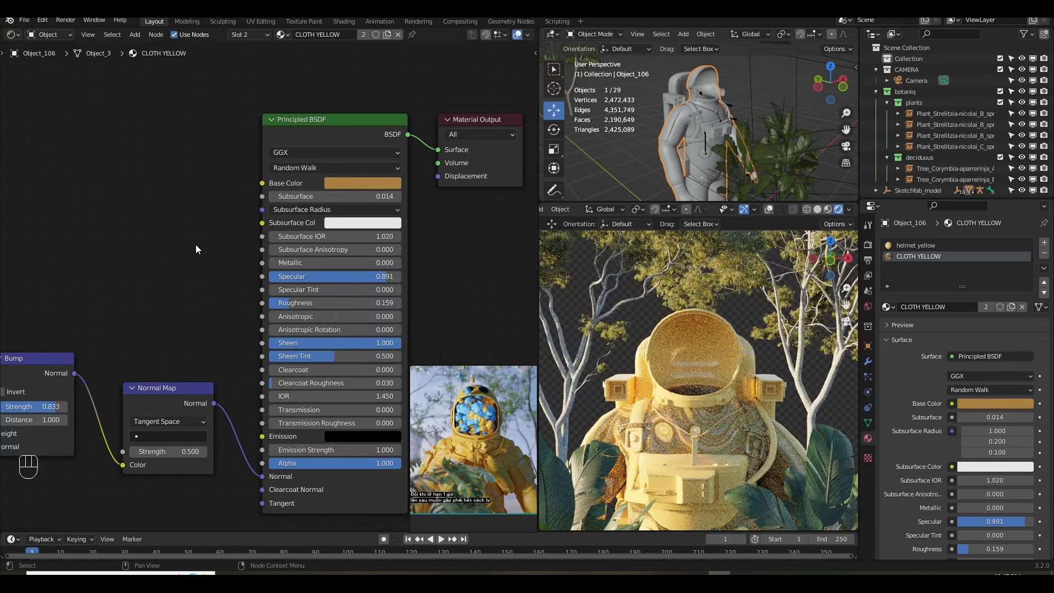
key(ctrl+s)
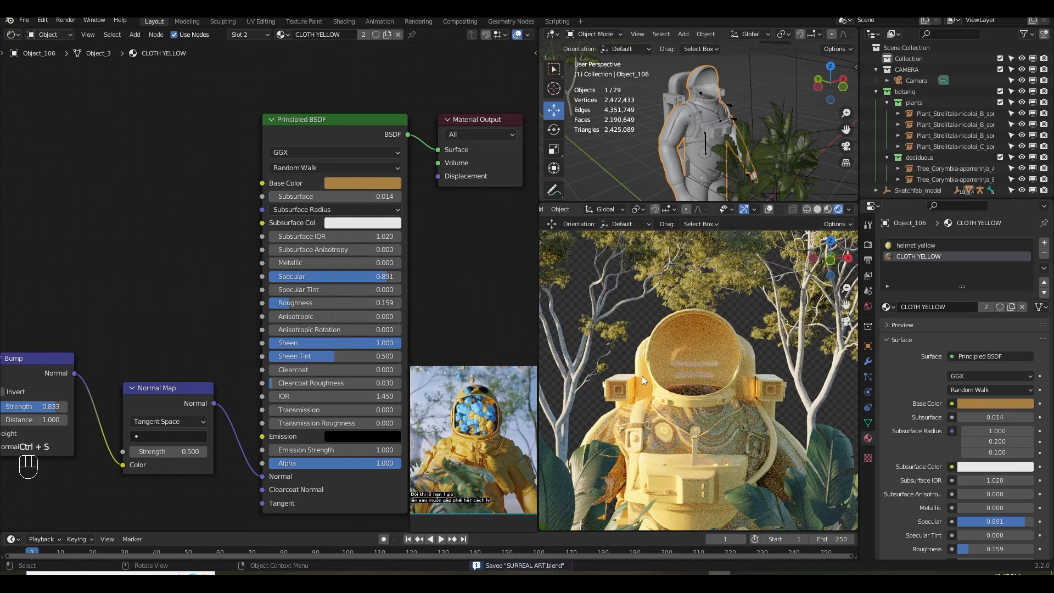
Assign the existing helmet yellow material to the suit's strap and fitting mesh in place of CLOTH YELLOW, and save the file.
click(674, 393)
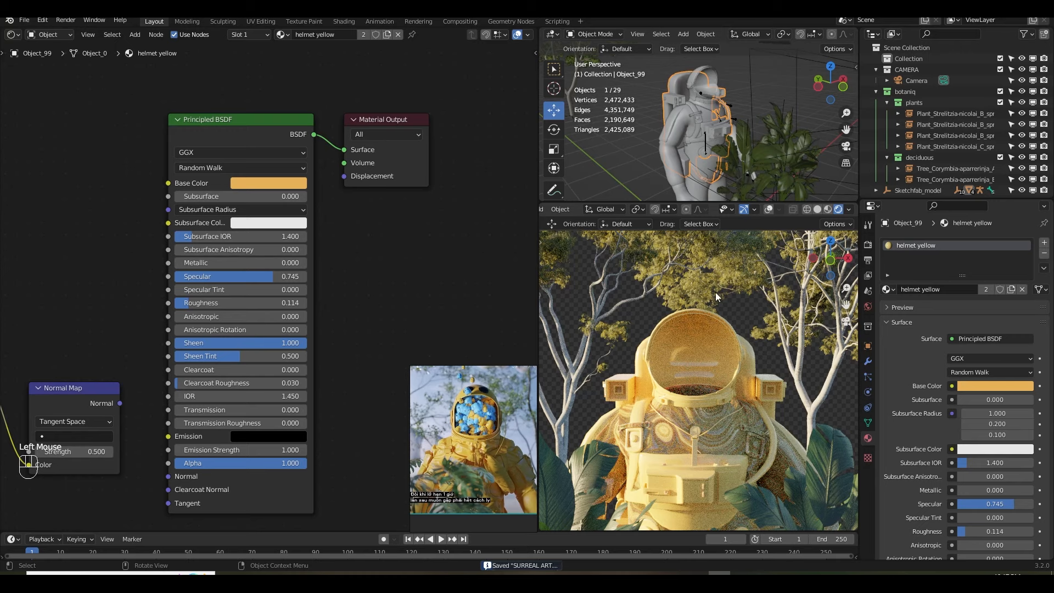
click(887, 289)
click(898, 307)
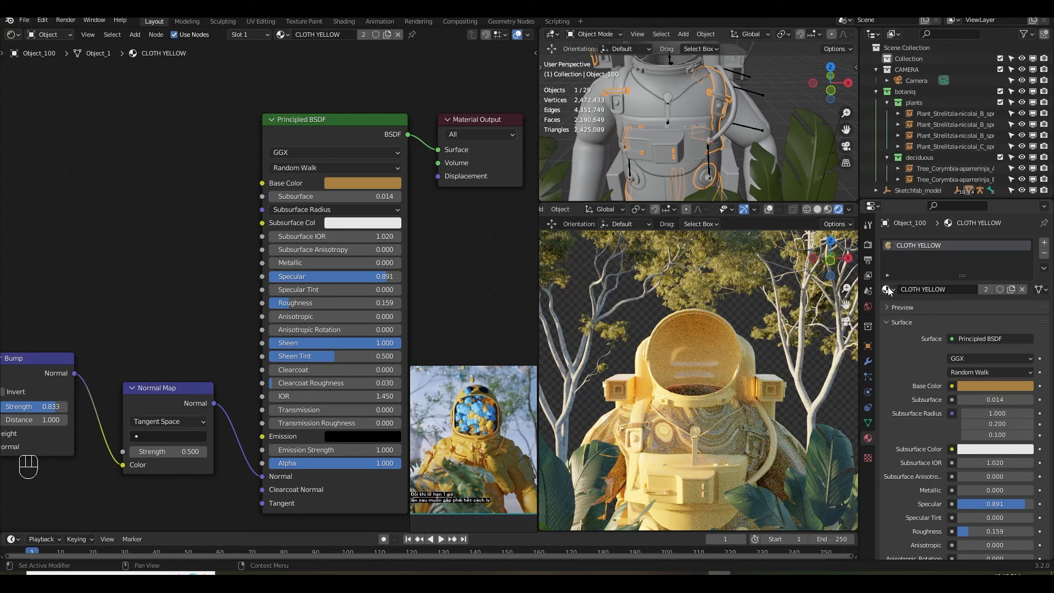
click(887, 289)
click(905, 311)
key(ctrl+s)
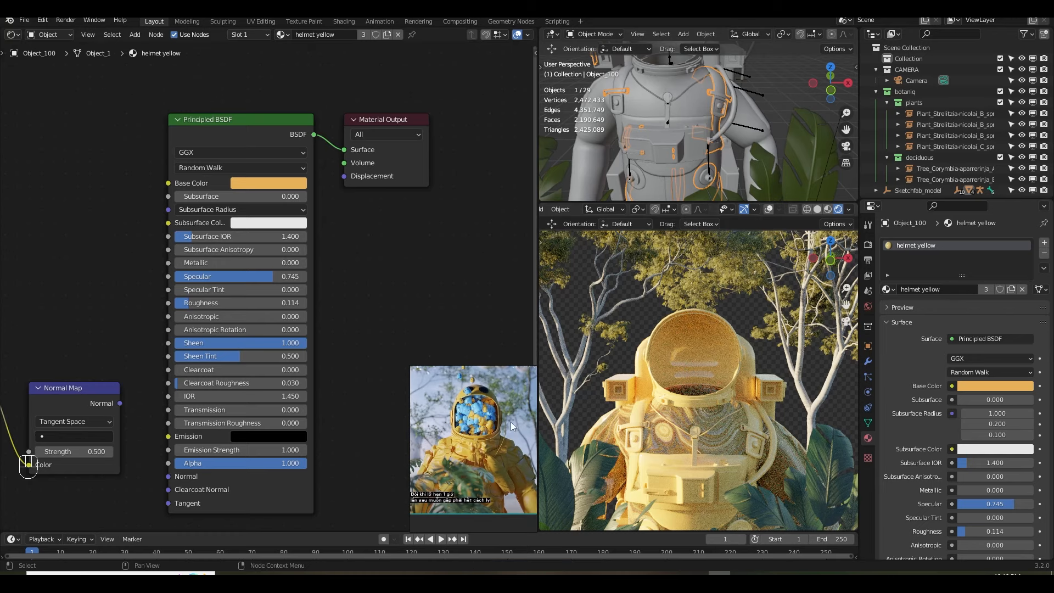
Make helmet yellow a white metal with base color saturation 0, metallic 1, specular 0.464 and roughness 0.314, and save the file.
click(277, 183)
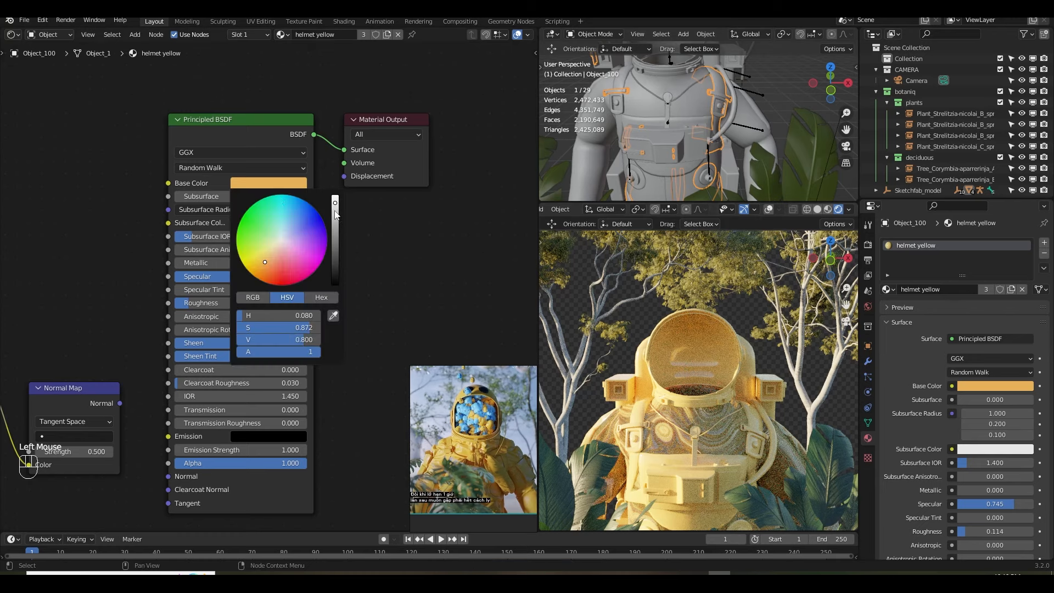
drag(276, 328, 236, 328)
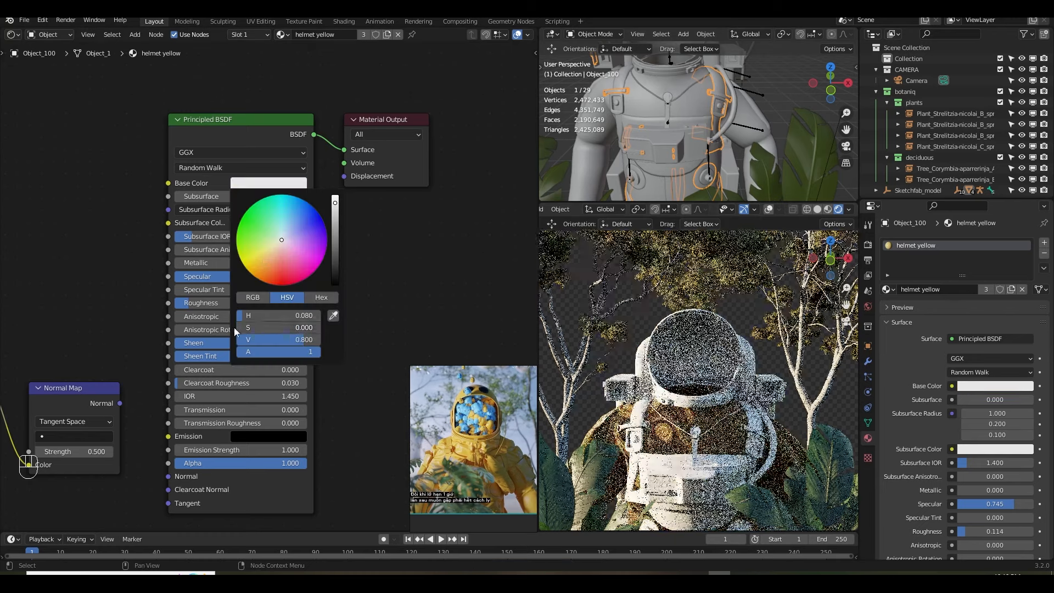
click(394, 277)
drag(195, 262, 216, 307)
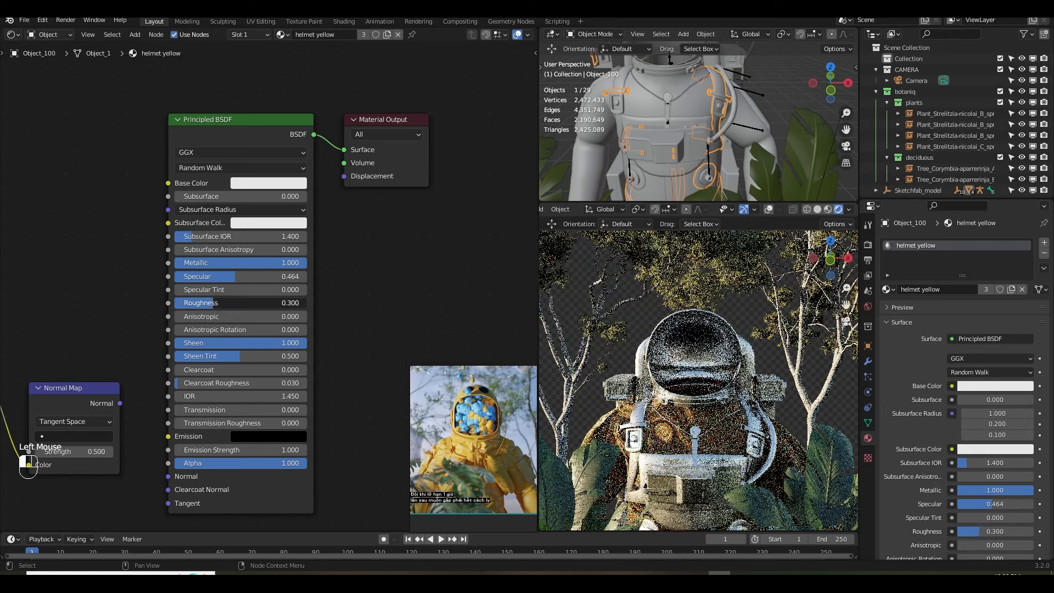
key(ctrl+s)
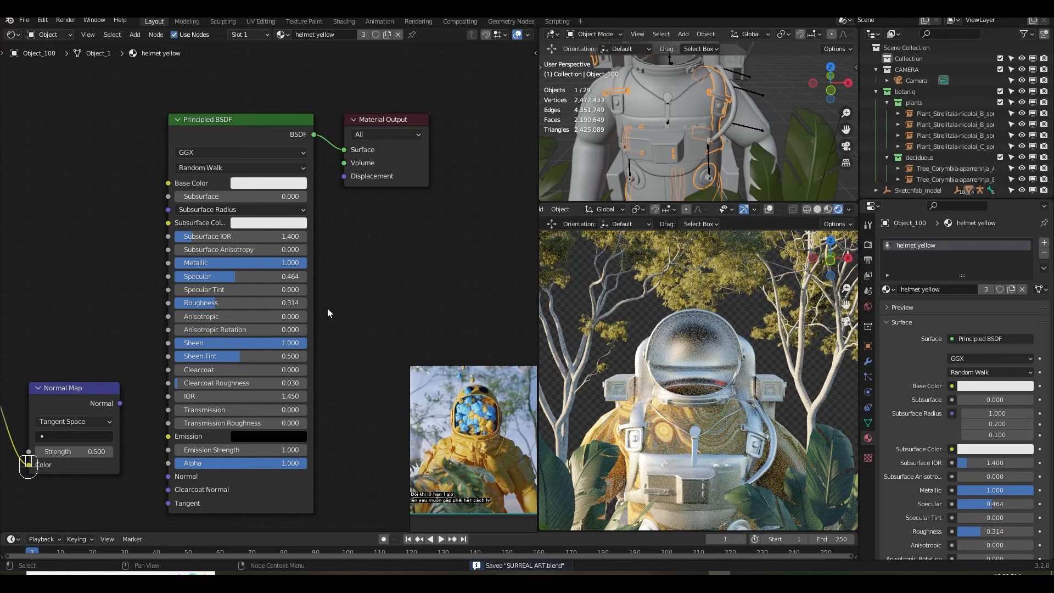
Save the file again and switch the shader editor area to a 3D Viewport.
key(ctrl+s)
click(11, 34)
click(33, 65)
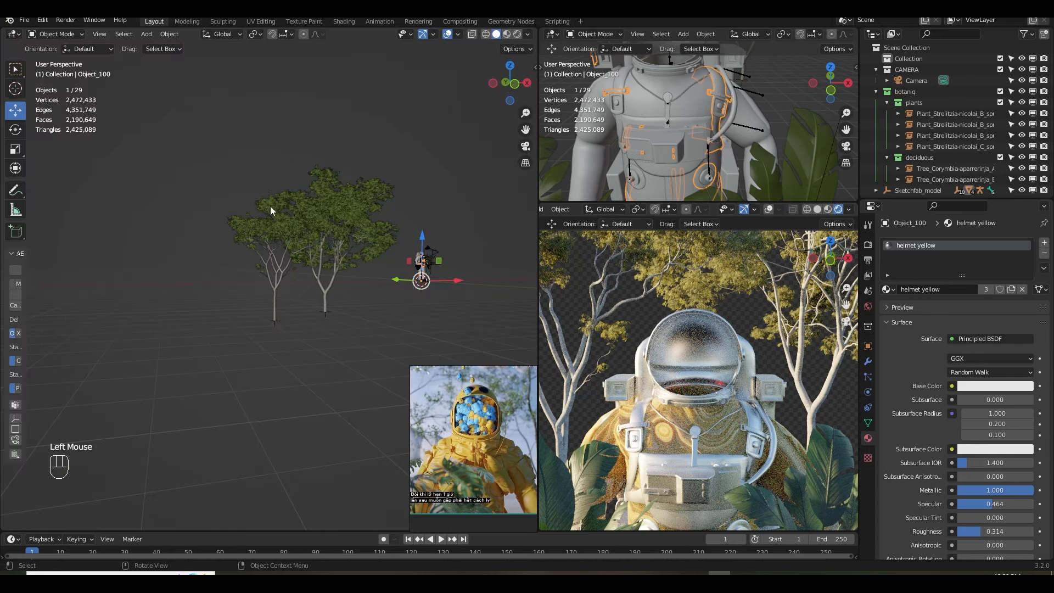
Select the astronaut suit's main body mesh and snap the 3D cursor to the selection.
middle_drag(270, 205, 337, 237)
key(KP_Decimal)
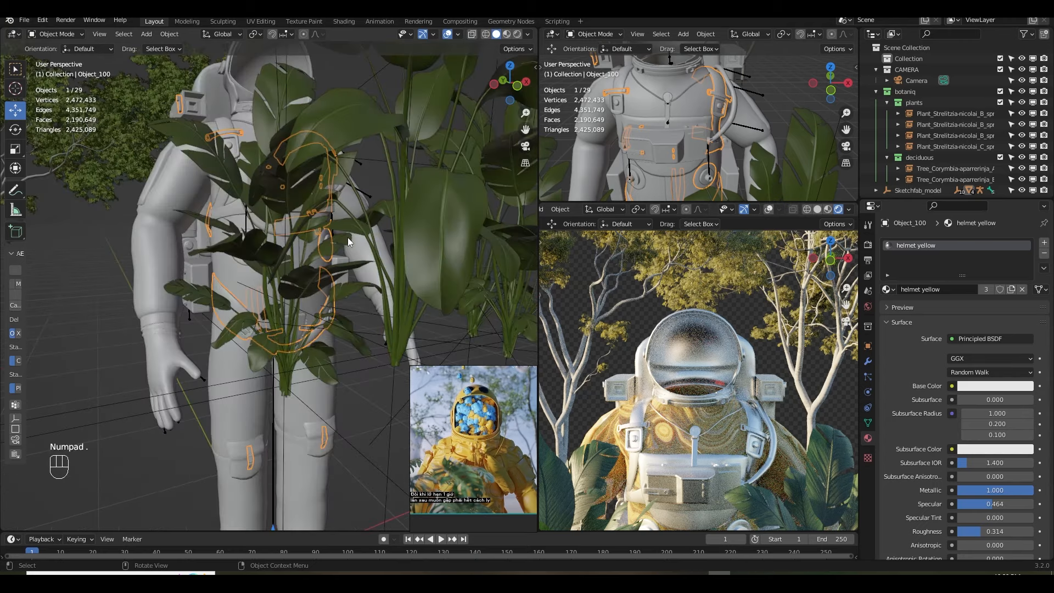
scroll(348, 236, down, 2)
middle_drag(347, 236, 317, 261)
key(Tab)
click(329, 231)
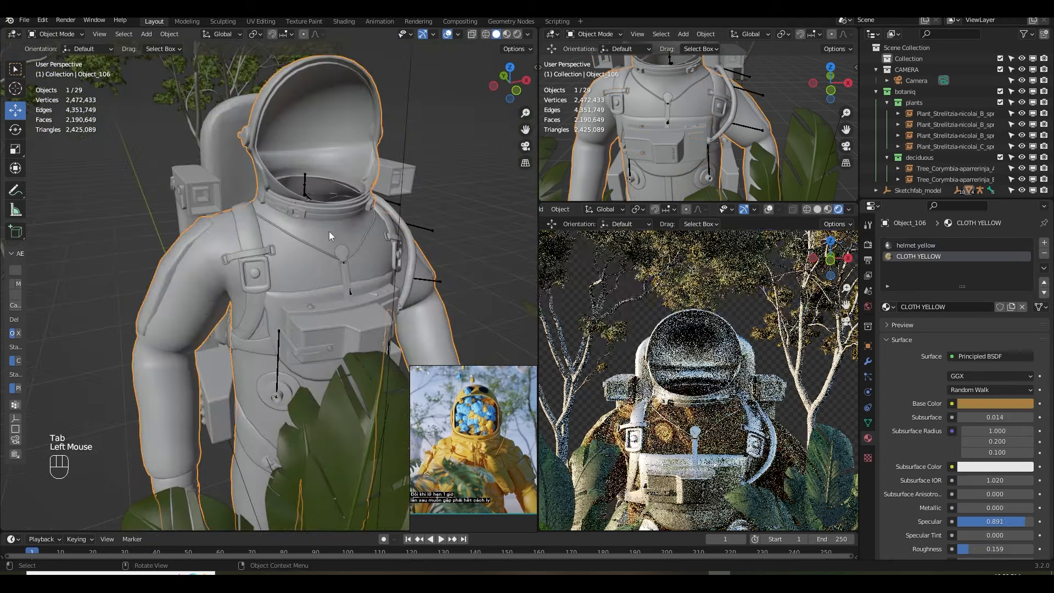
right_click(328, 231)
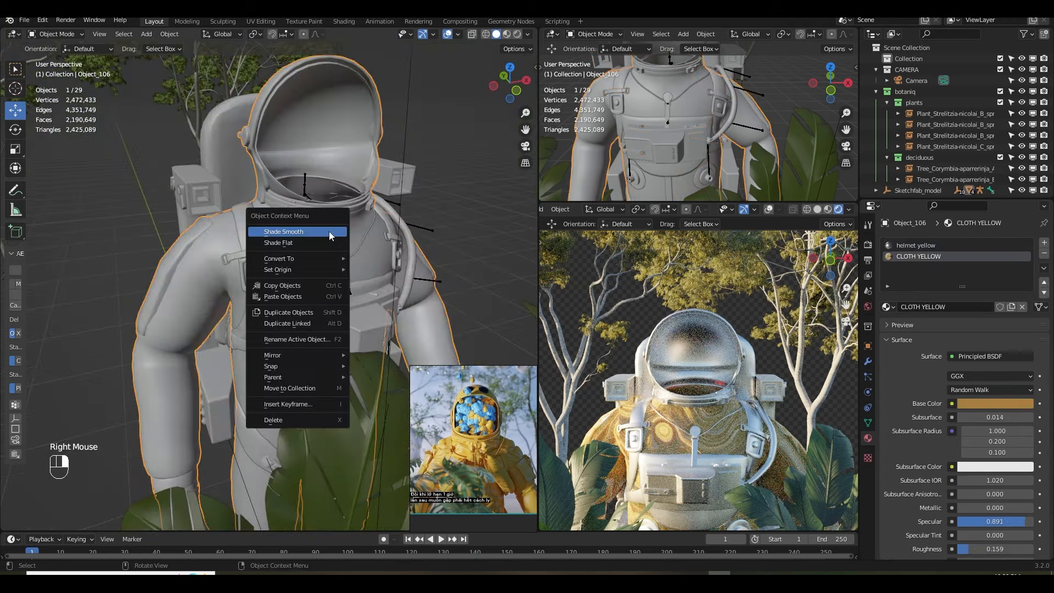
mouse_move(297, 365)
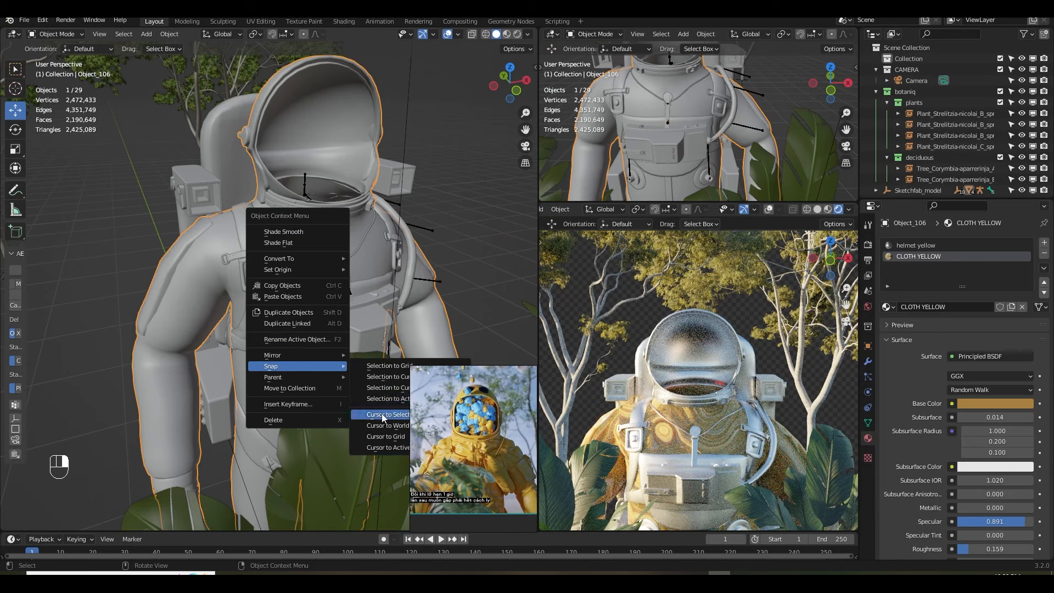
click(382, 417)
middle_drag(382, 417, 344, 308)
scroll(318, 252, up, 2)
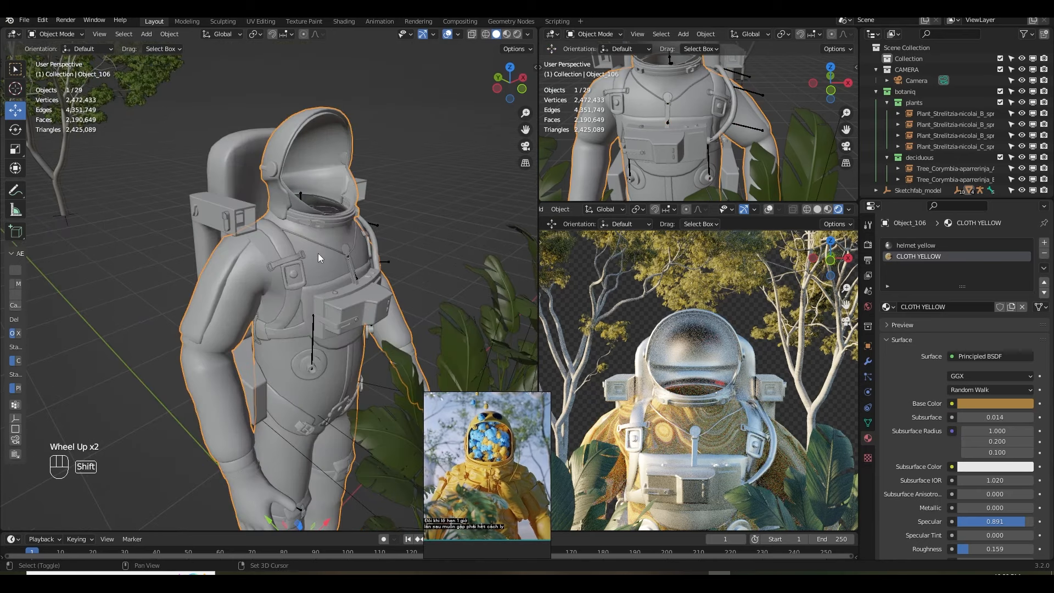
Open the botaniq asset spawner and set its category to flowers.
key(shift+a)
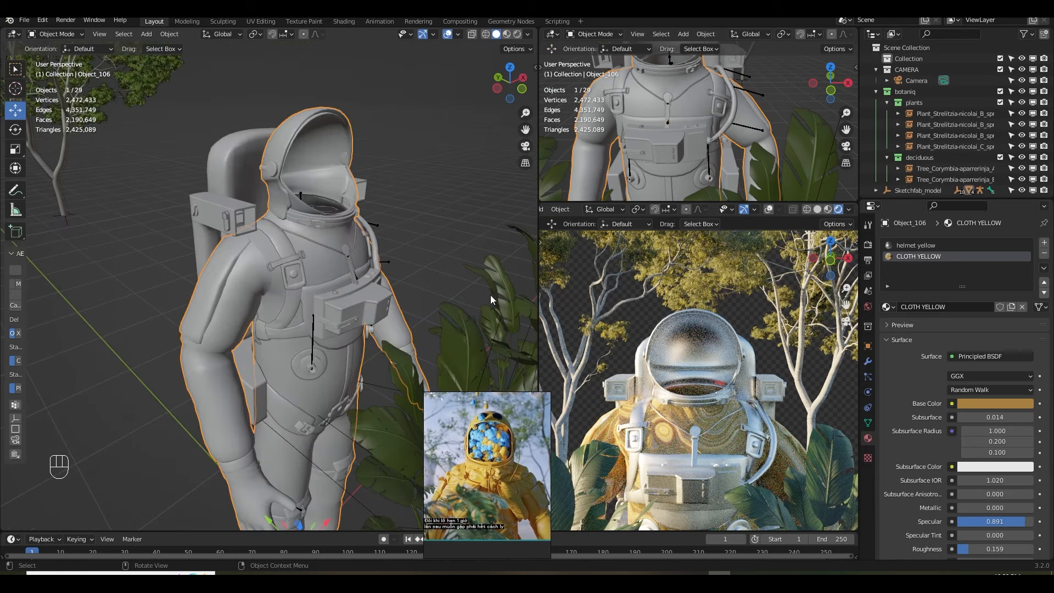
key(n)
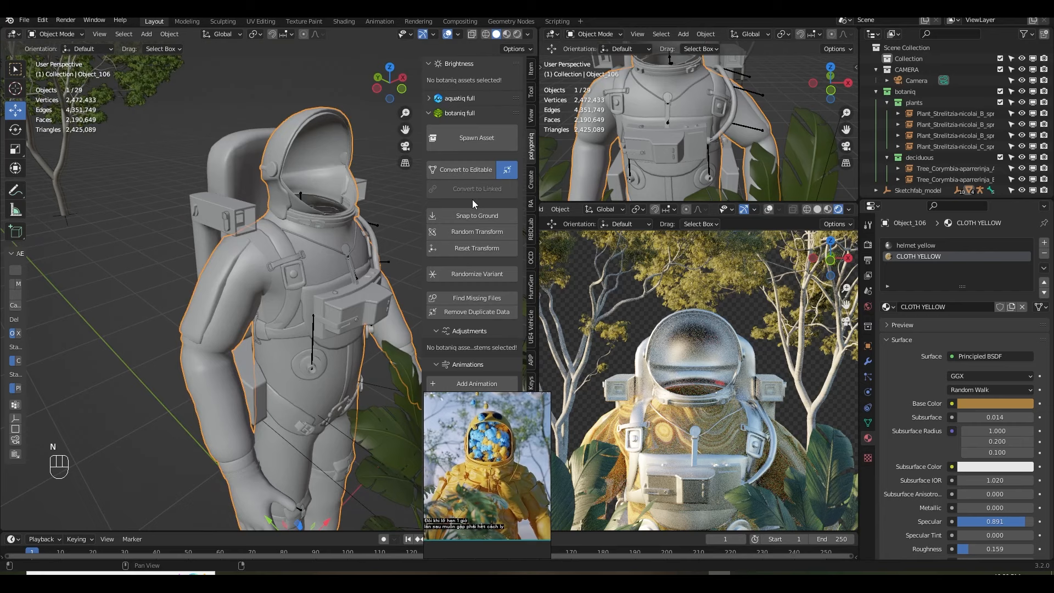
click(483, 137)
click(484, 242)
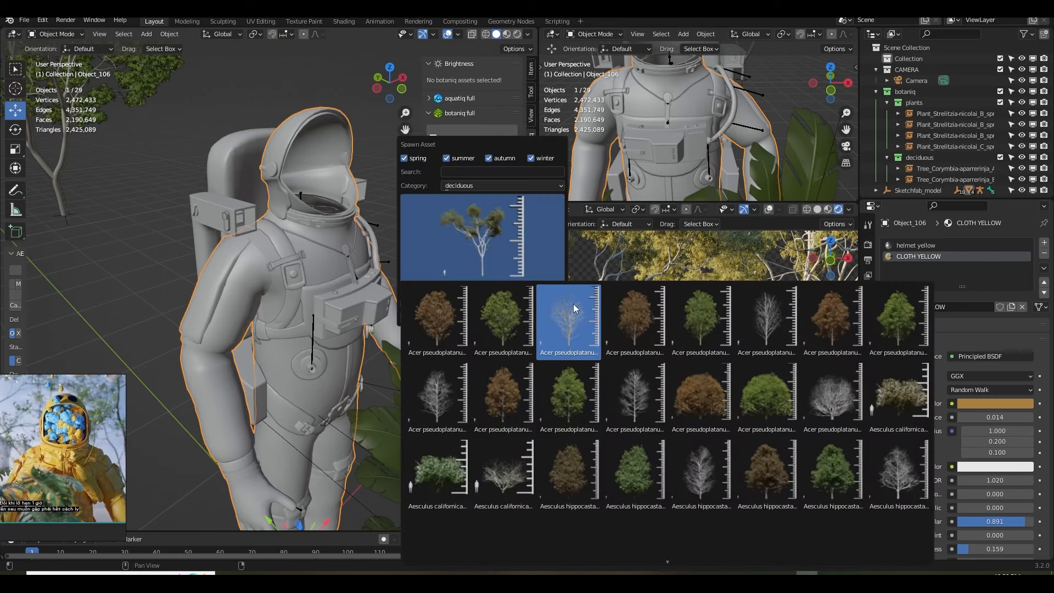
click(463, 186)
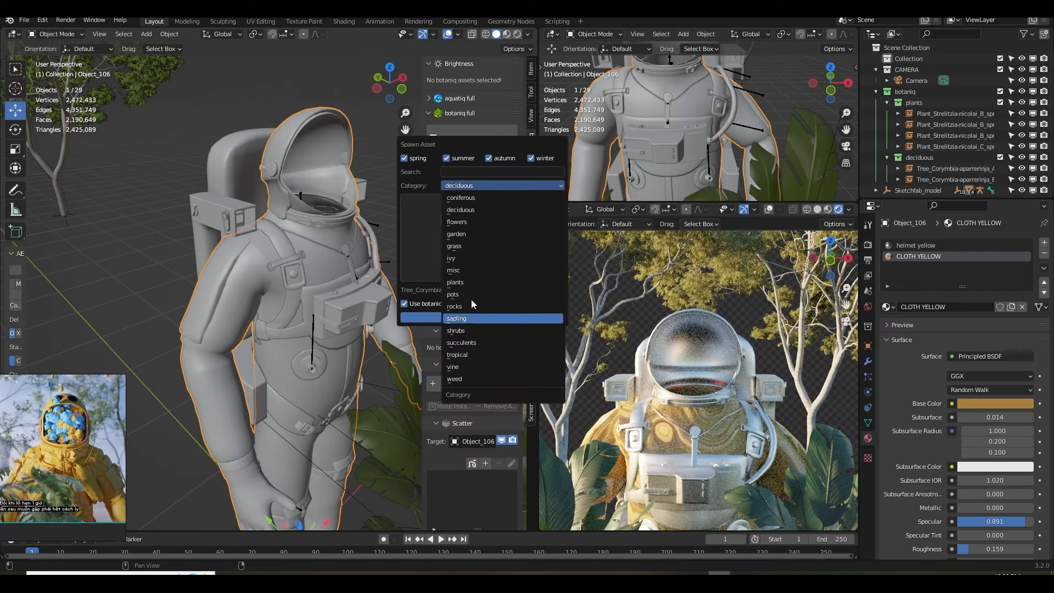
click(469, 221)
click(469, 222)
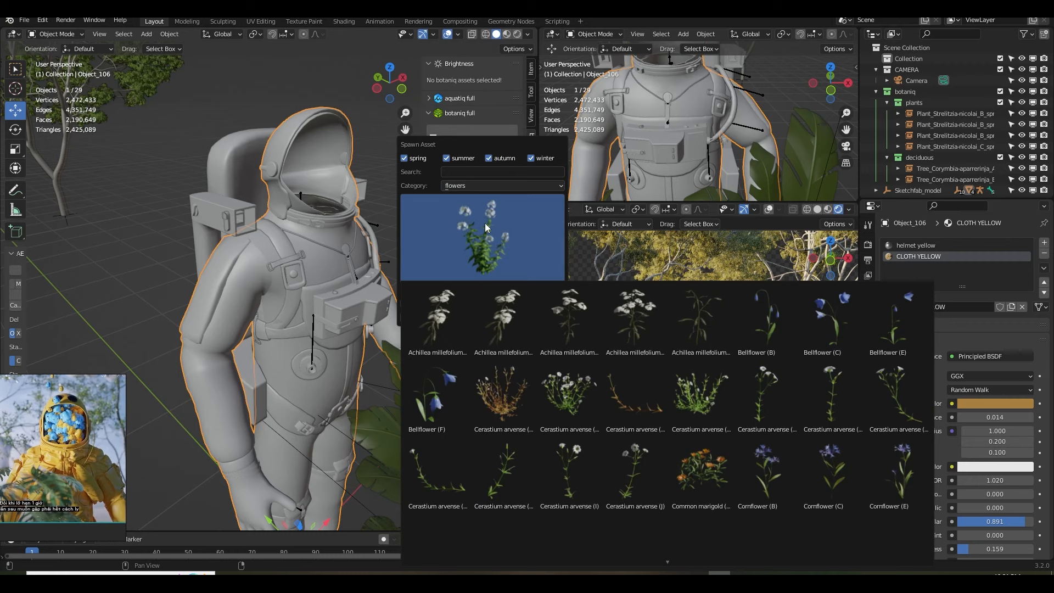
click(485, 222)
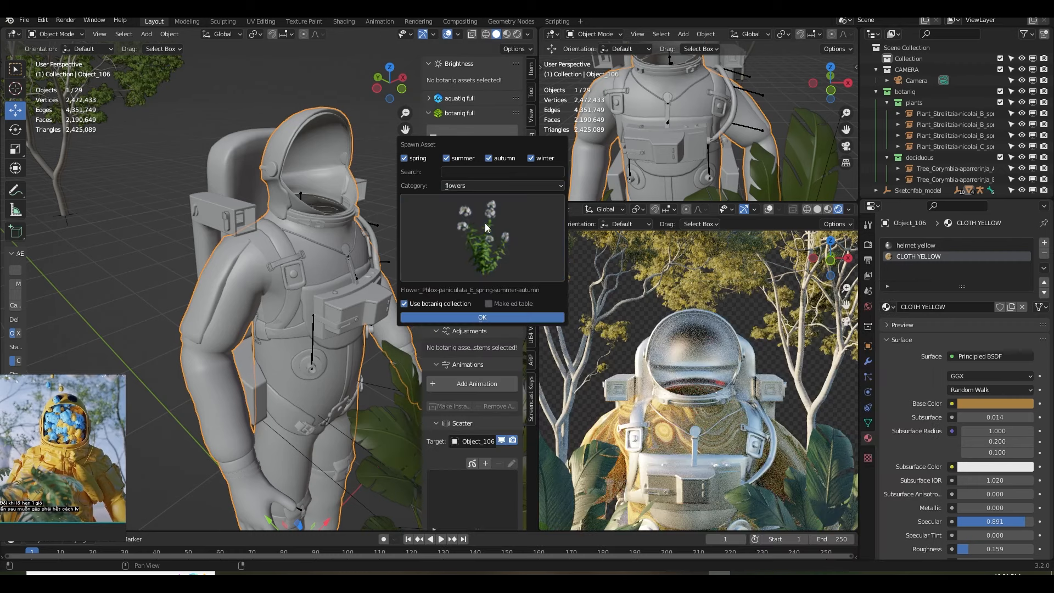
Browse the botaniq flower assets for a colorful plant suited to filling the open helmet.
click(491, 245)
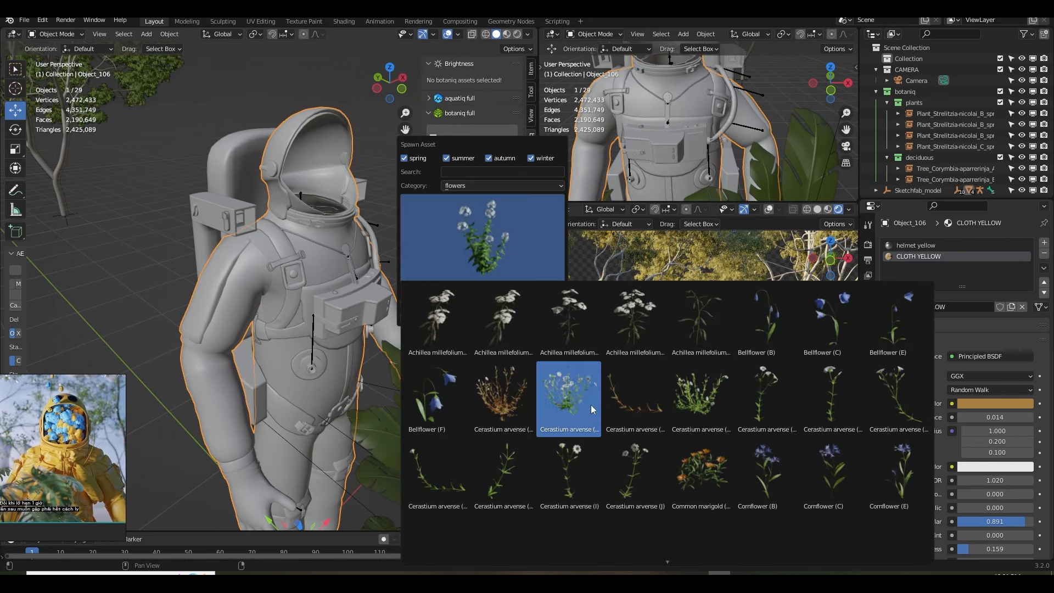
scroll(835, 453, down, 1)
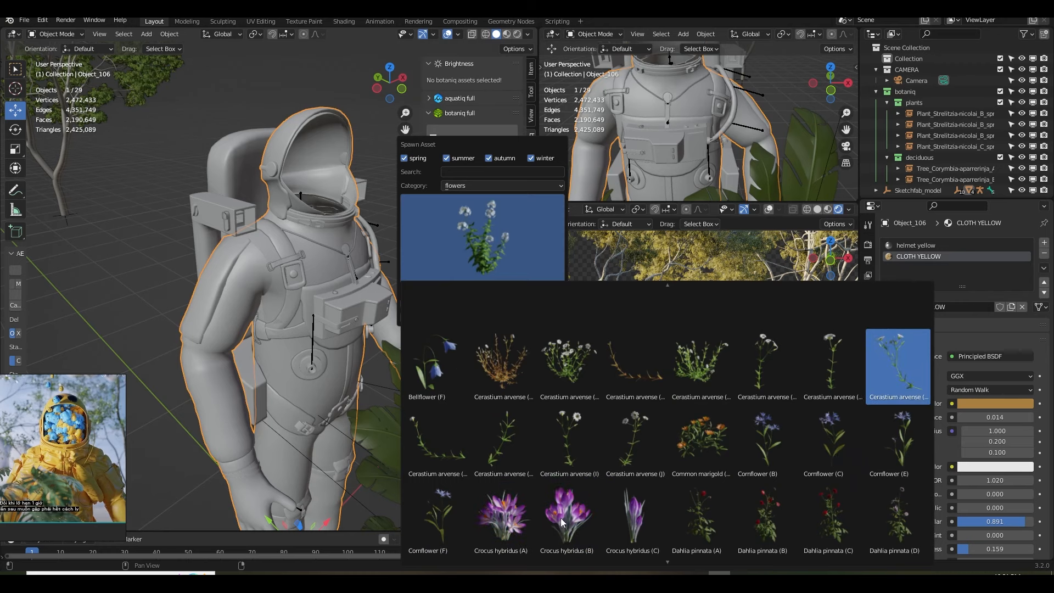
scroll(561, 518, down, 15)
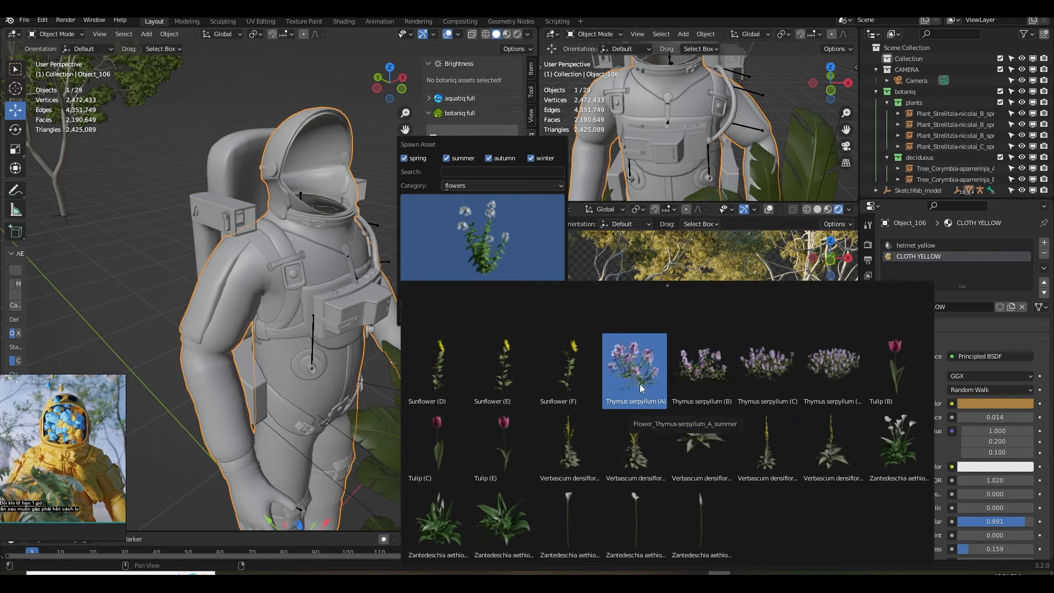
scroll(639, 387, up, 6)
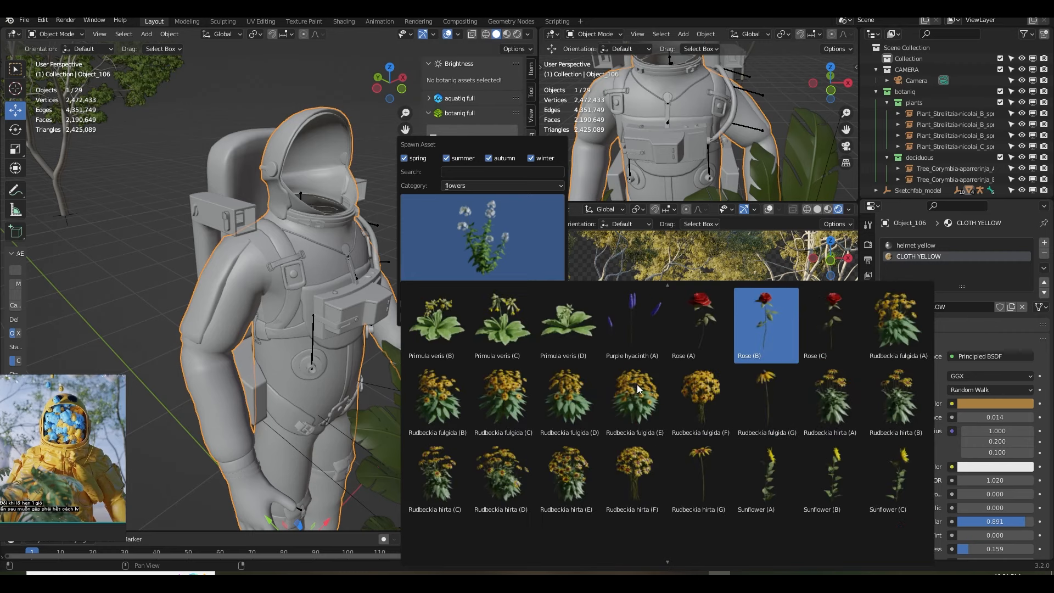
scroll(636, 384, up, 4)
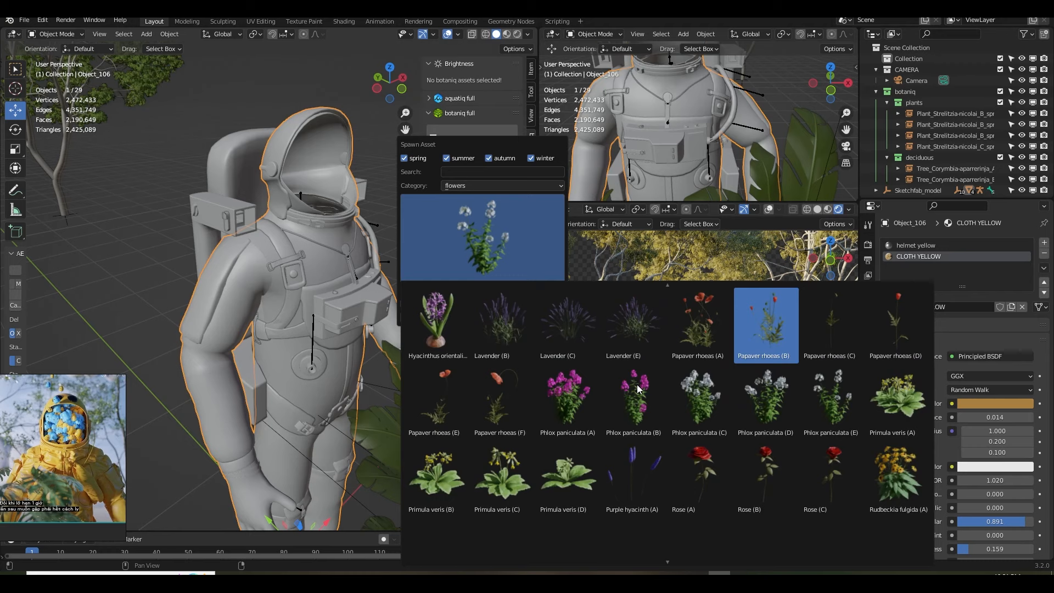
scroll(637, 387, up, 8)
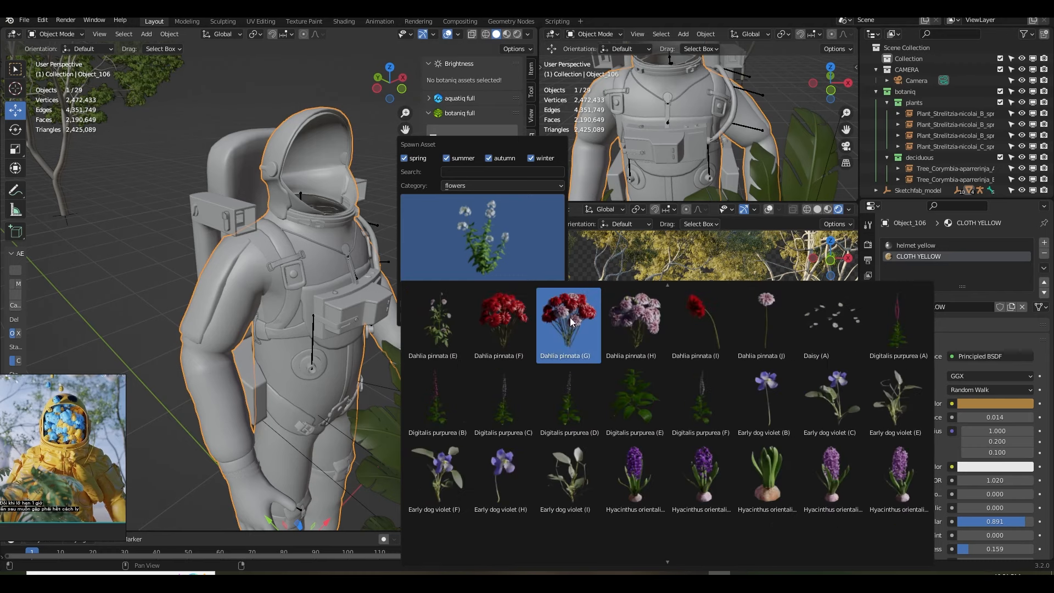
scroll(516, 332, up, 2)
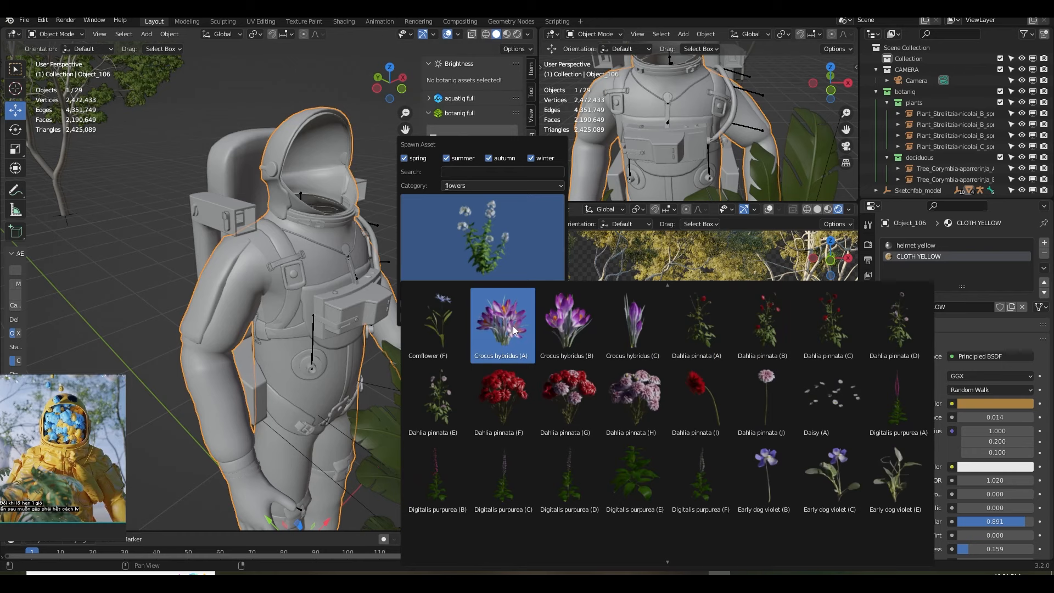
scroll(510, 326, up, 6)
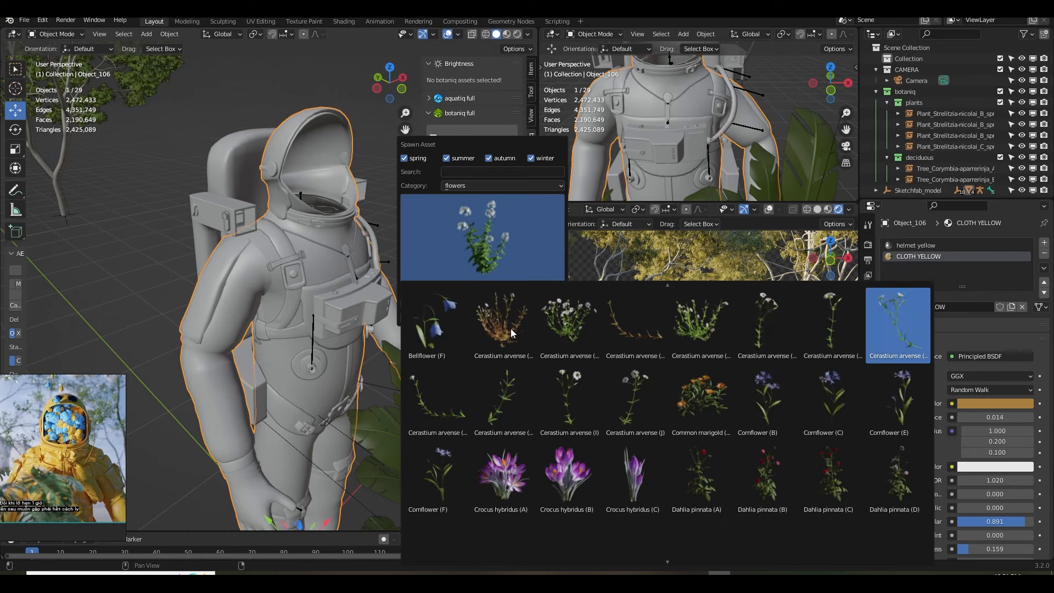
scroll(512, 327, up, 10)
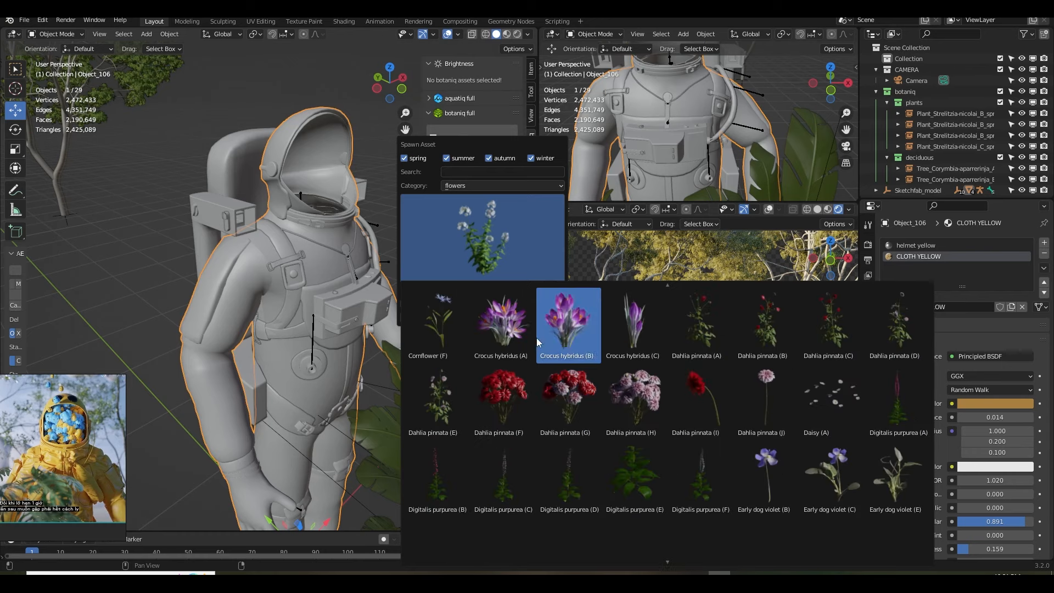
Spawn the Crocus hybridus (A) flower and scale it down to fit the open helmet's collar.
click(506, 330)
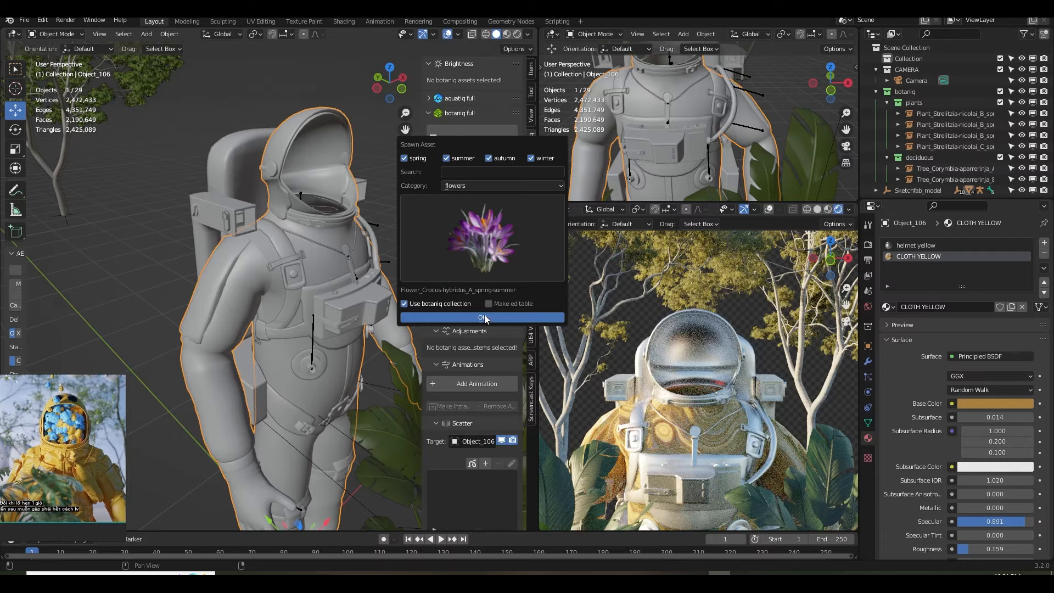
click(485, 318)
scroll(340, 281, down, 5)
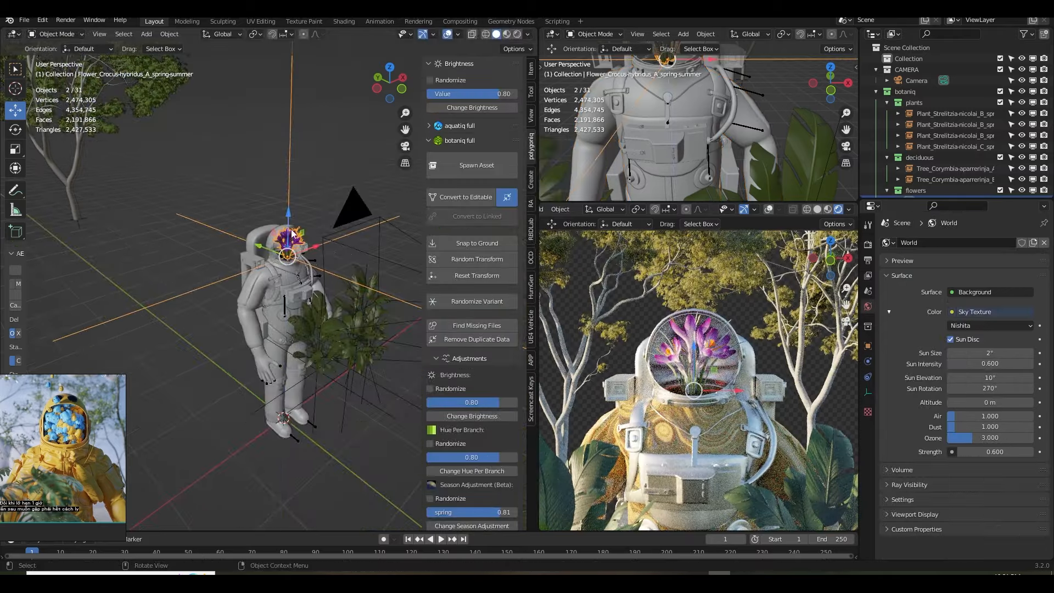
key(s)
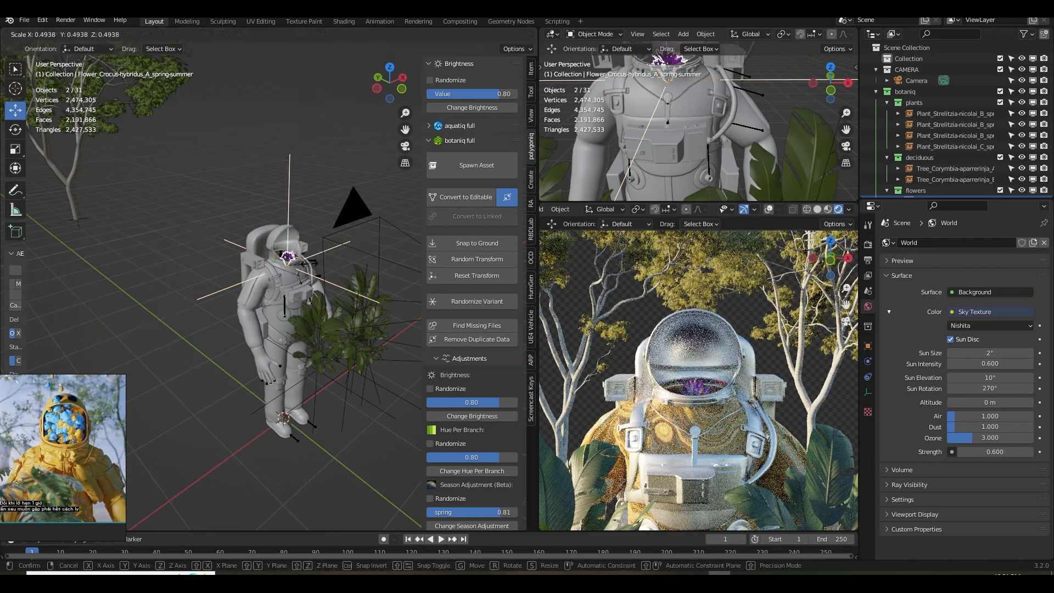
click(317, 269)
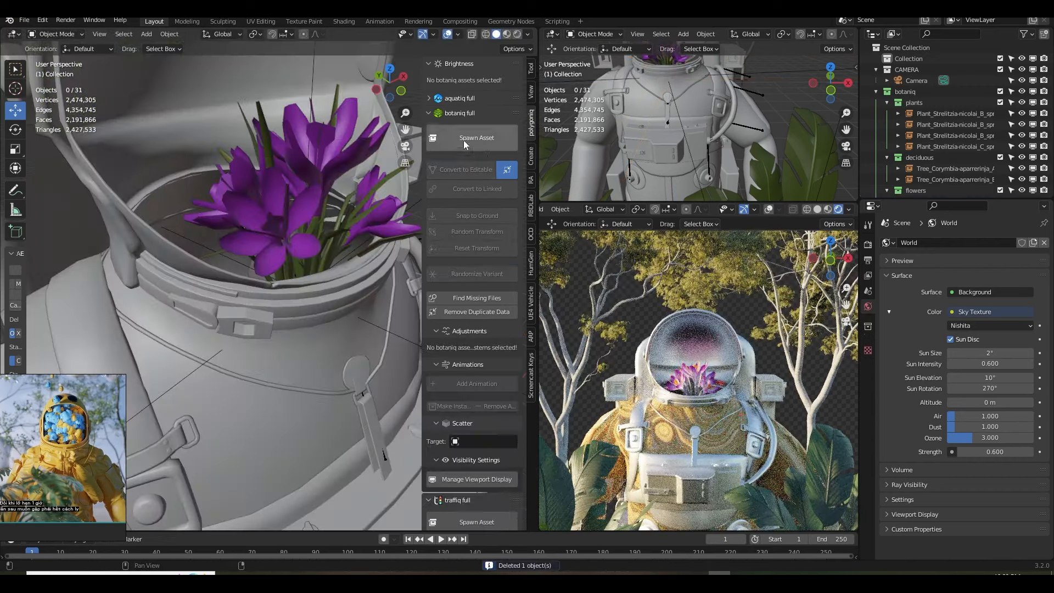
Try a Crocus hybridus (B) flower scaled up inside the helmet, and delete it.
click(476, 137)
click(502, 240)
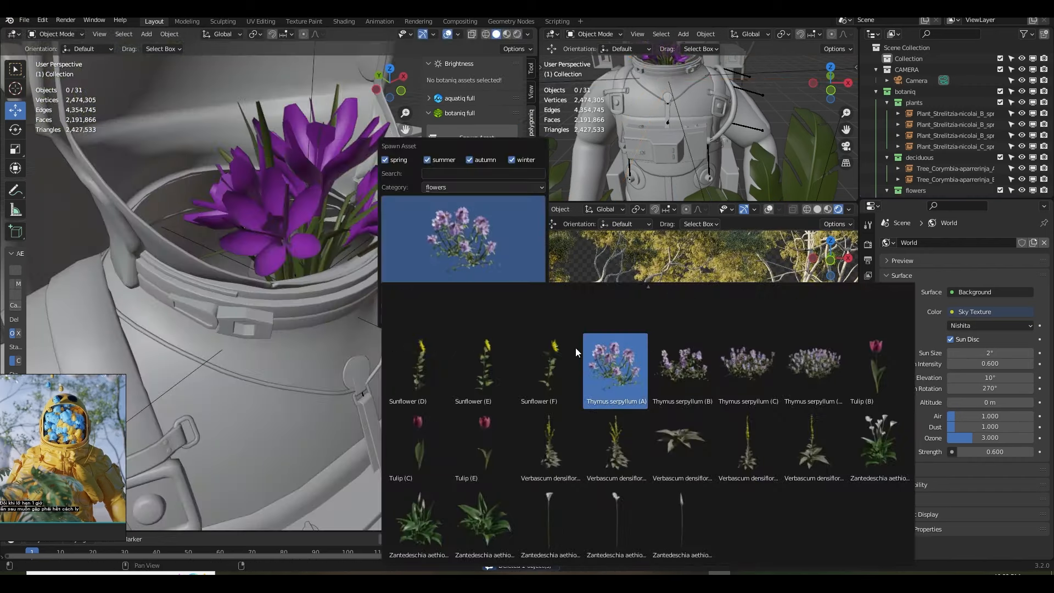
scroll(574, 345, up, 5)
scroll(584, 381, up, 10)
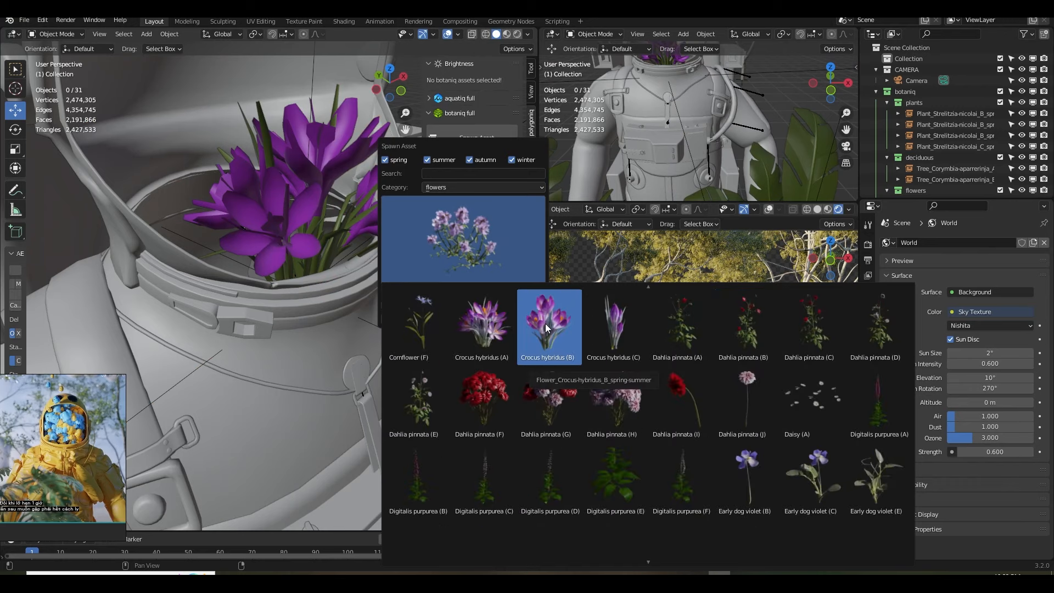
click(545, 324)
click(468, 318)
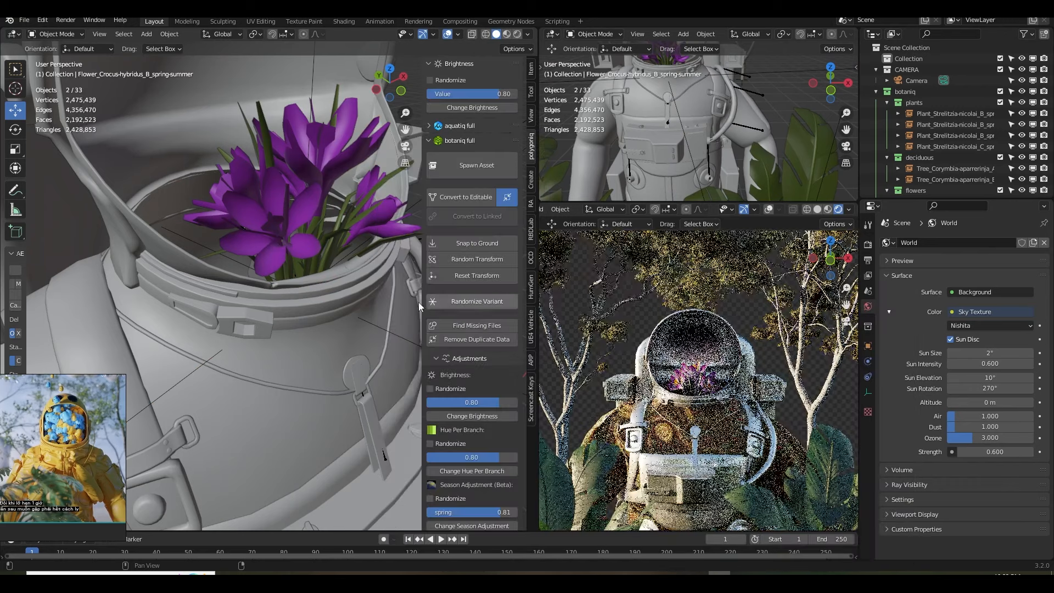
click(269, 288)
key(s)
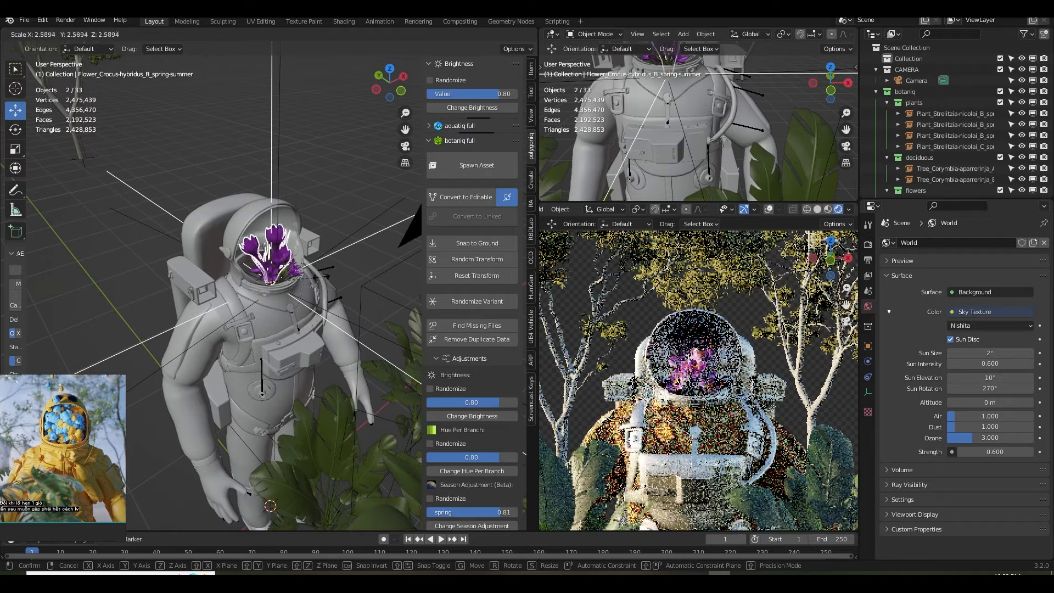
click(327, 280)
key(Delete)
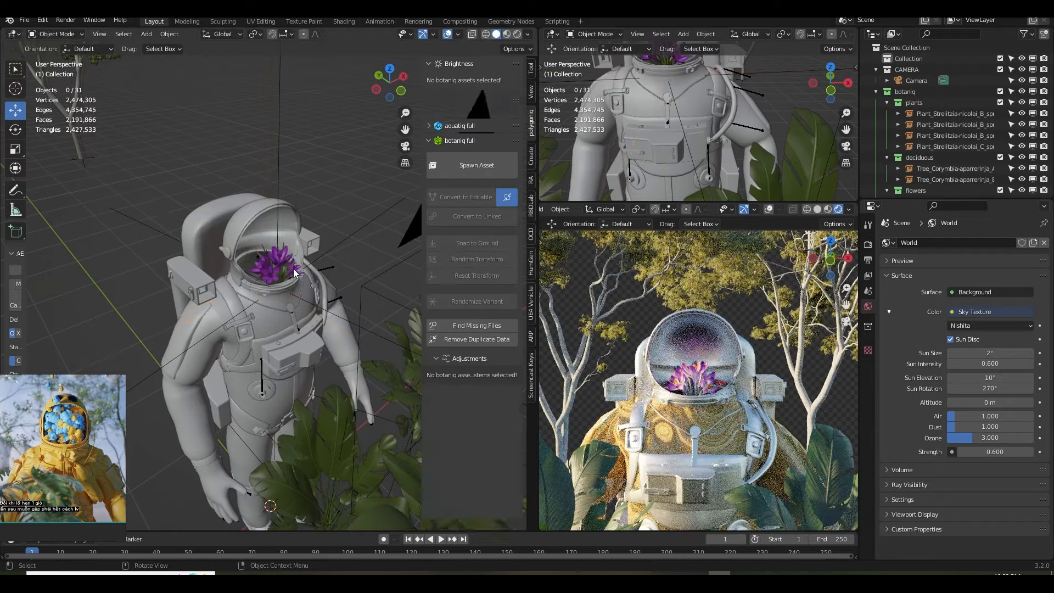
Move the Crocus hybridus (A) clump within the helmet collar and rotate it around the Z axis.
click(284, 265)
middle_drag(314, 278, 284, 278)
scroll(282, 277, up, 5)
key(g)
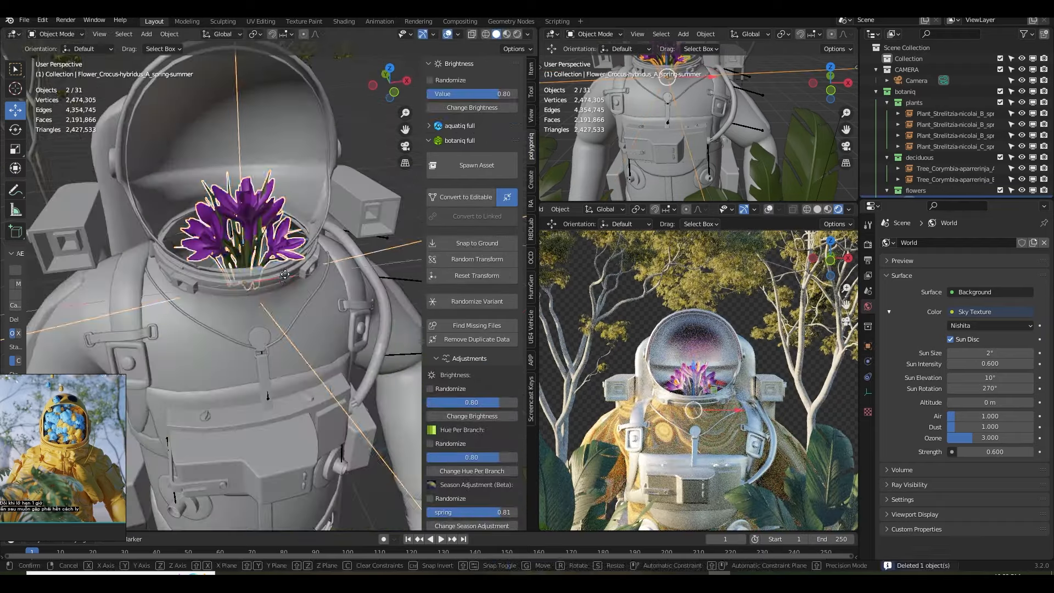
click(301, 270)
key(r)
key(z)
click(299, 267)
Duplicate the crocus clump, rotate the copy around the Z axis and place it beside the first in the collar.
key(shift+d)
key(r)
key(z)
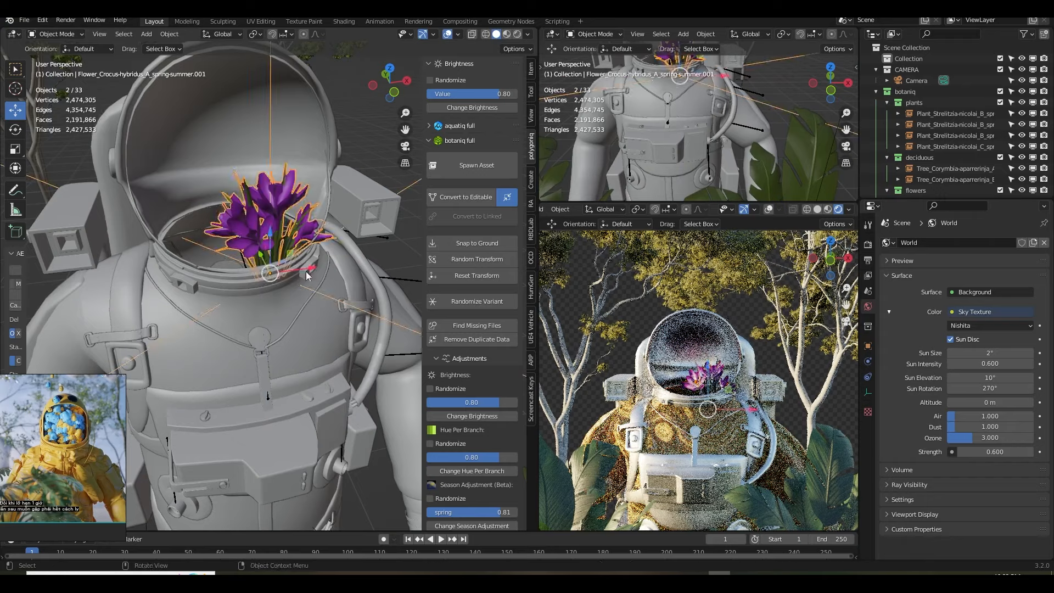
click(256, 288)
middle_drag(257, 288, 258, 269)
Spawn the Crocus hybridus (C) flower from the botaniq flowers category.
key(shift+a)
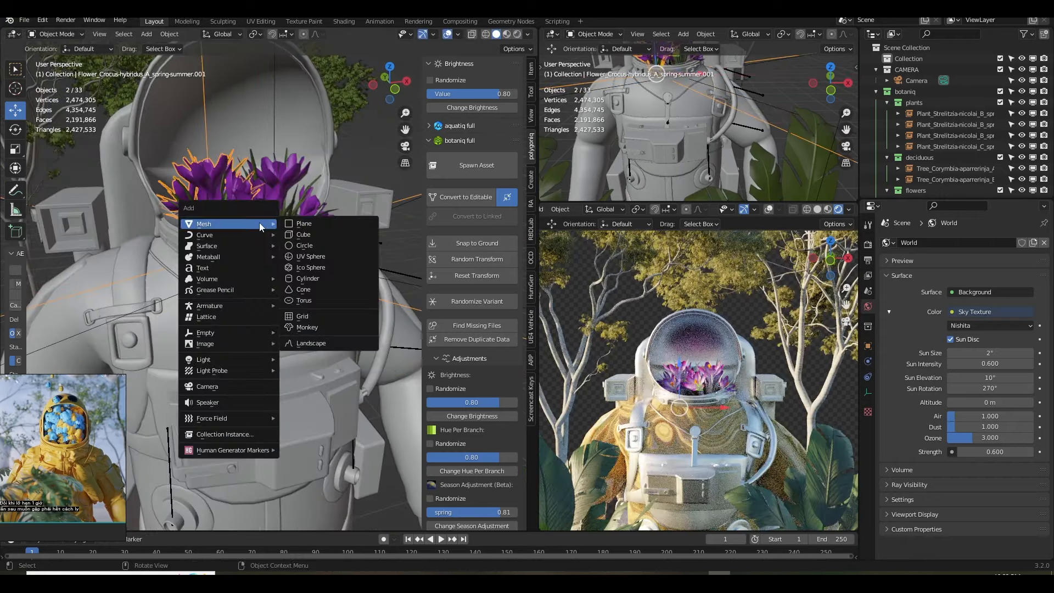
click(473, 160)
click(502, 264)
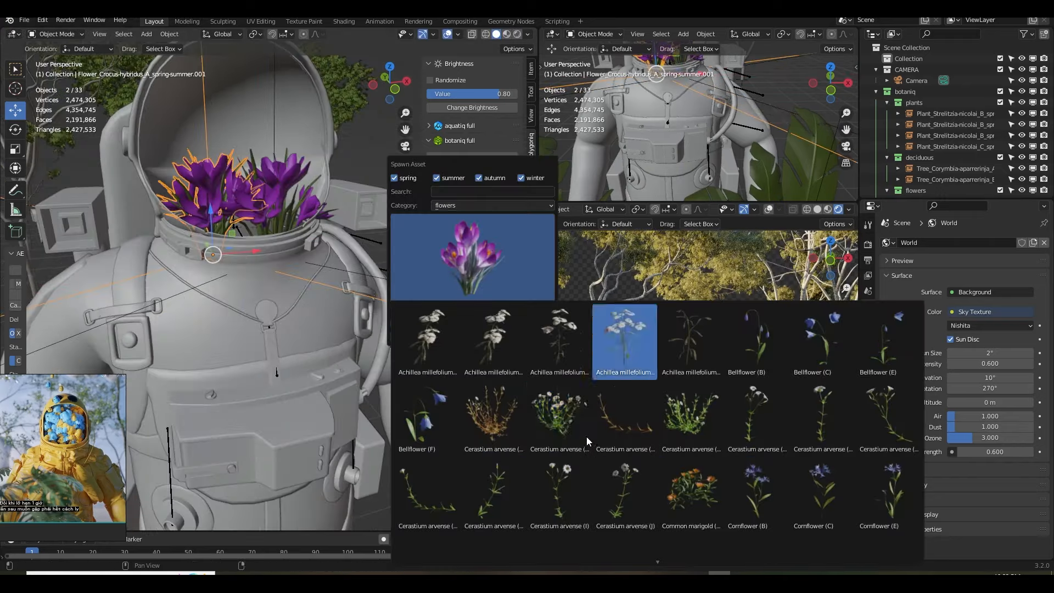
scroll(583, 430, down, 10)
scroll(583, 423, up, 8)
click(544, 360)
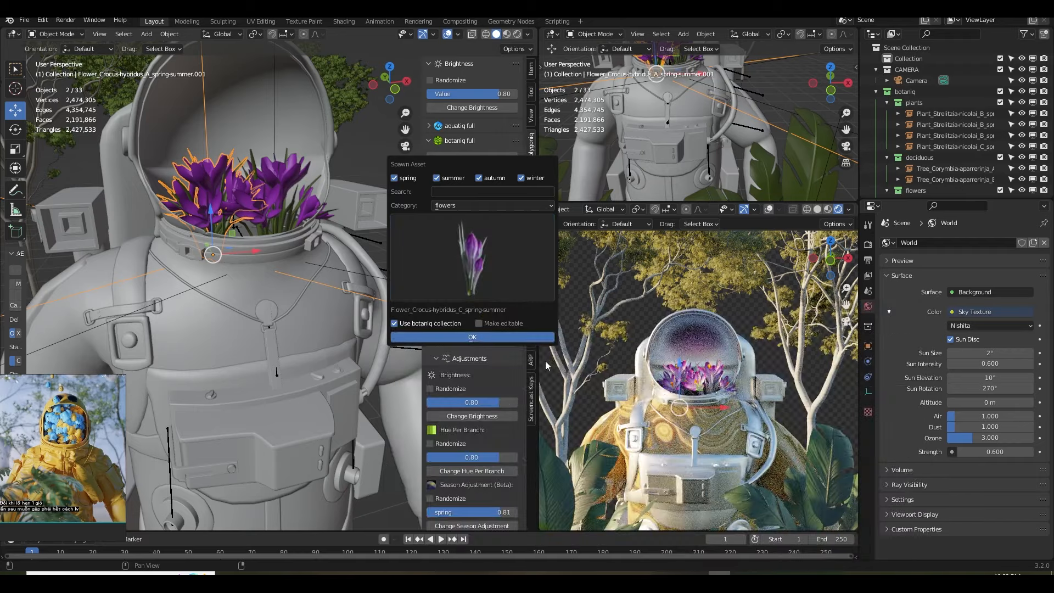
click(473, 338)
scroll(287, 235, down, 5)
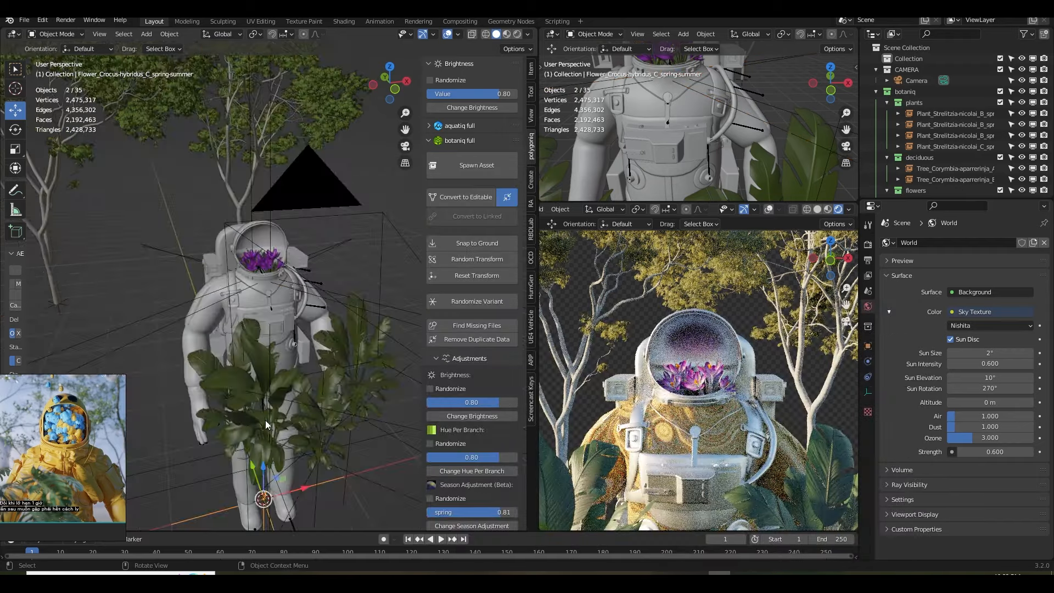
Raise the Crocus hybridus (C) flower along the Z axis into the helmet collar and show the render preview through the camera.
drag(264, 472, 340, 211)
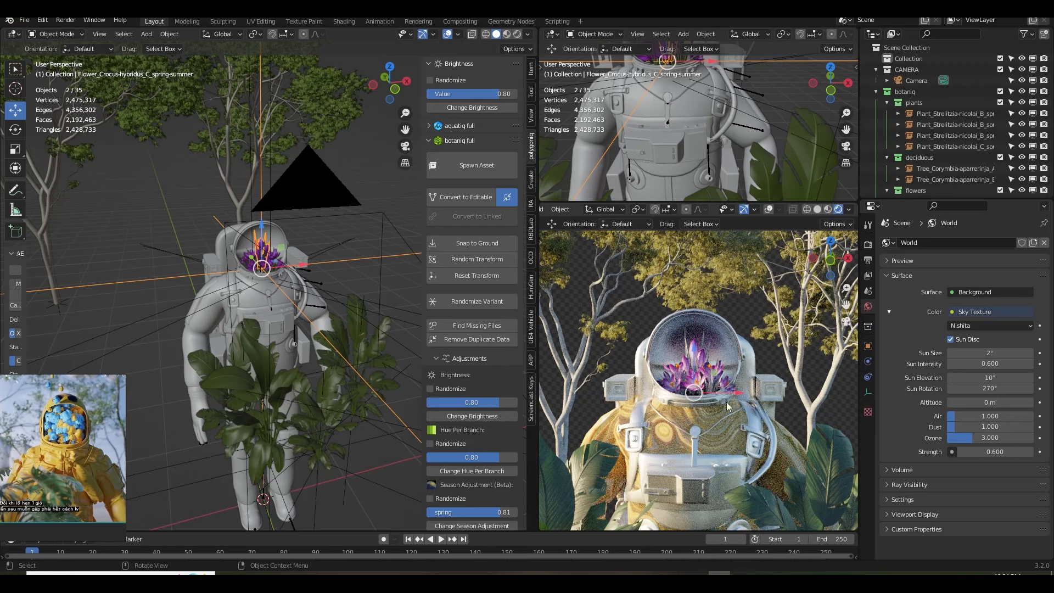
key(KP_0)
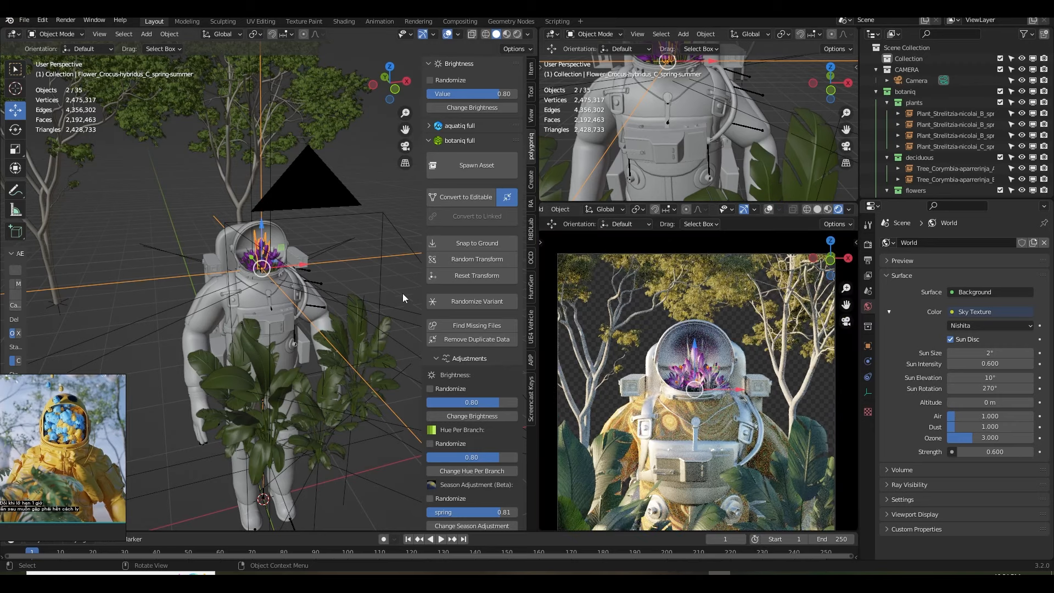
scroll(403, 298, up, 2)
Spawn the spring-summer Cerastium arvense (B) flower from the botaniq flowers category and raise it into the helmet.
click(488, 163)
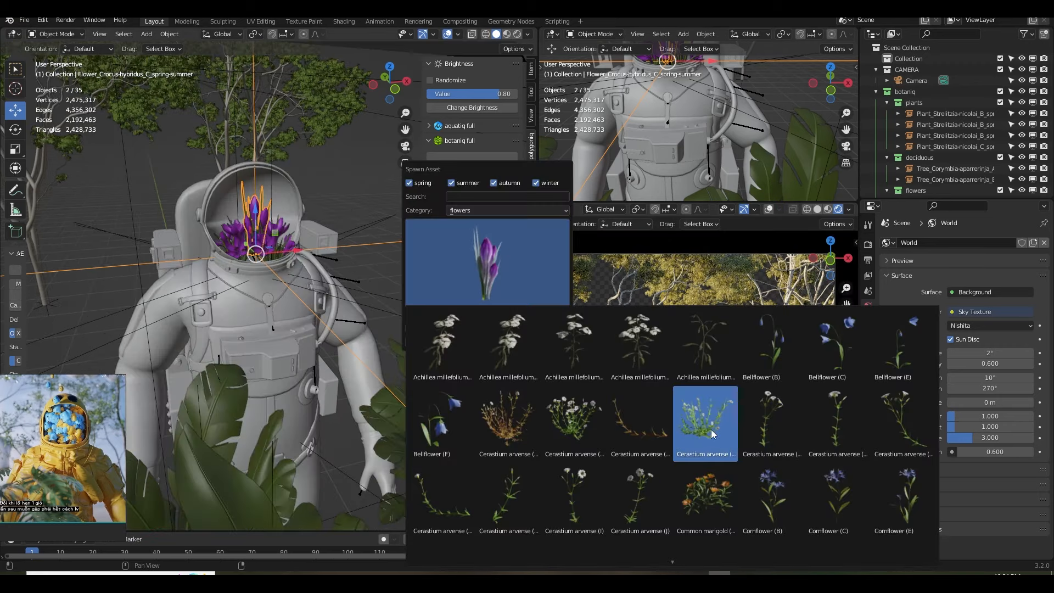
click(710, 430)
click(457, 340)
scroll(288, 368, down, 3)
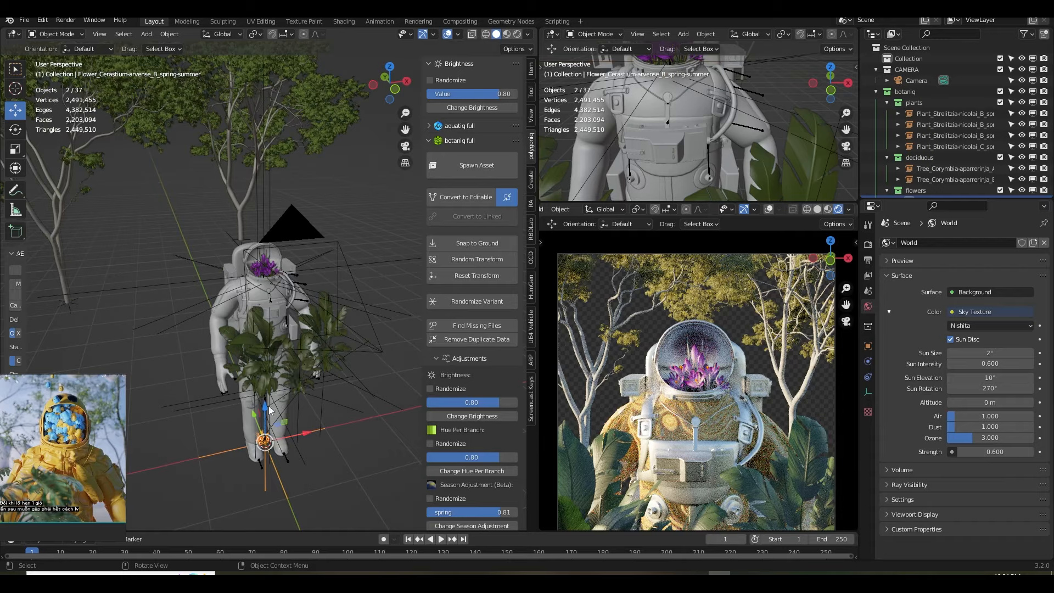
drag(266, 409, 354, 257)
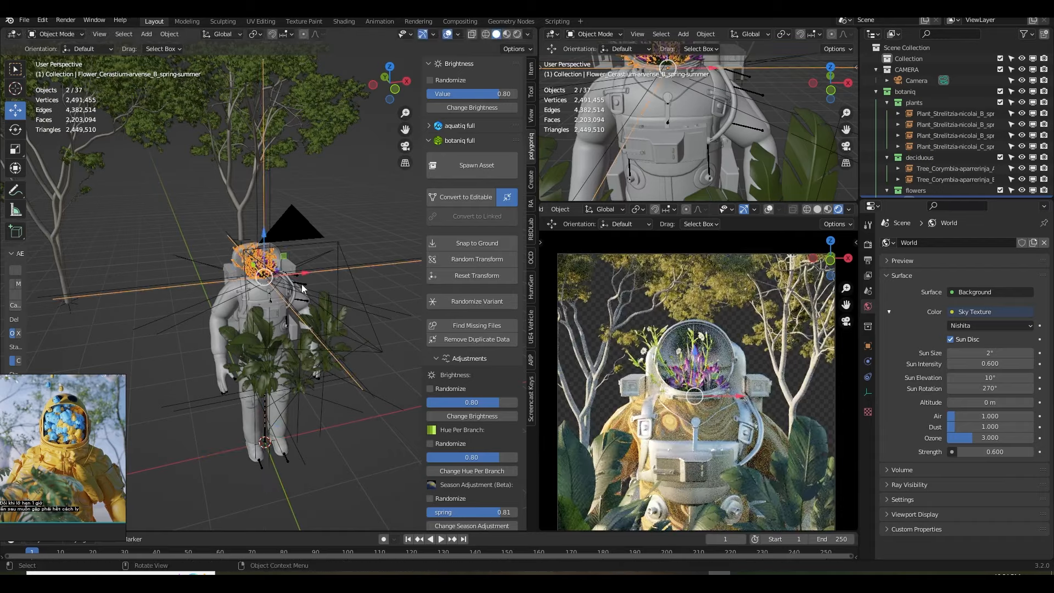
scroll(291, 282, up, 4)
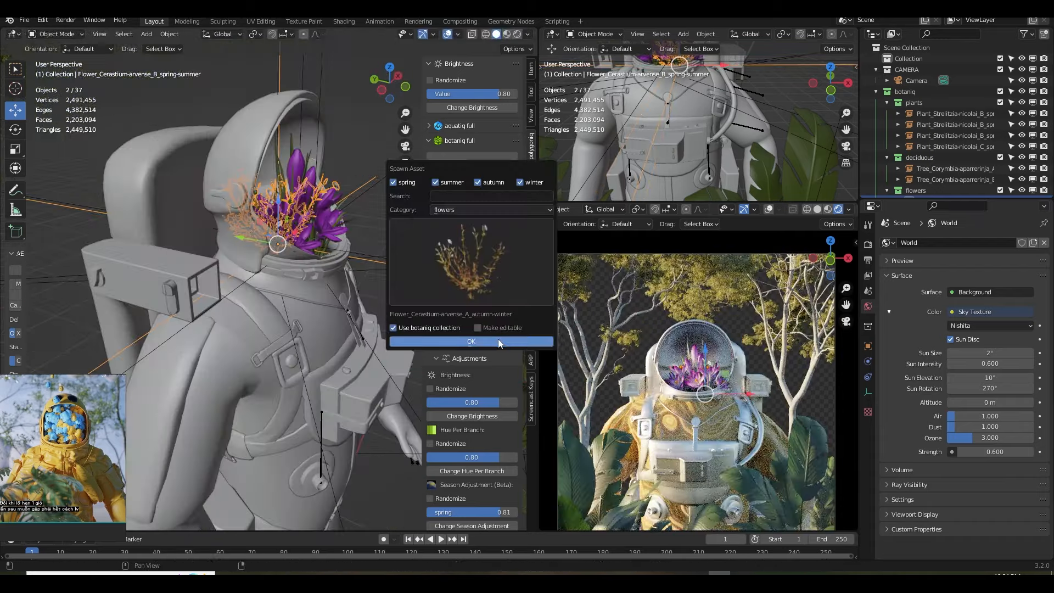
Spawn the autumn-winter Cerastium arvense (A) flower, raise it into the helmet, scale it up slightly and deselect it.
click(498, 341)
scroll(324, 340, down, 5)
drag(275, 412, 278, 270)
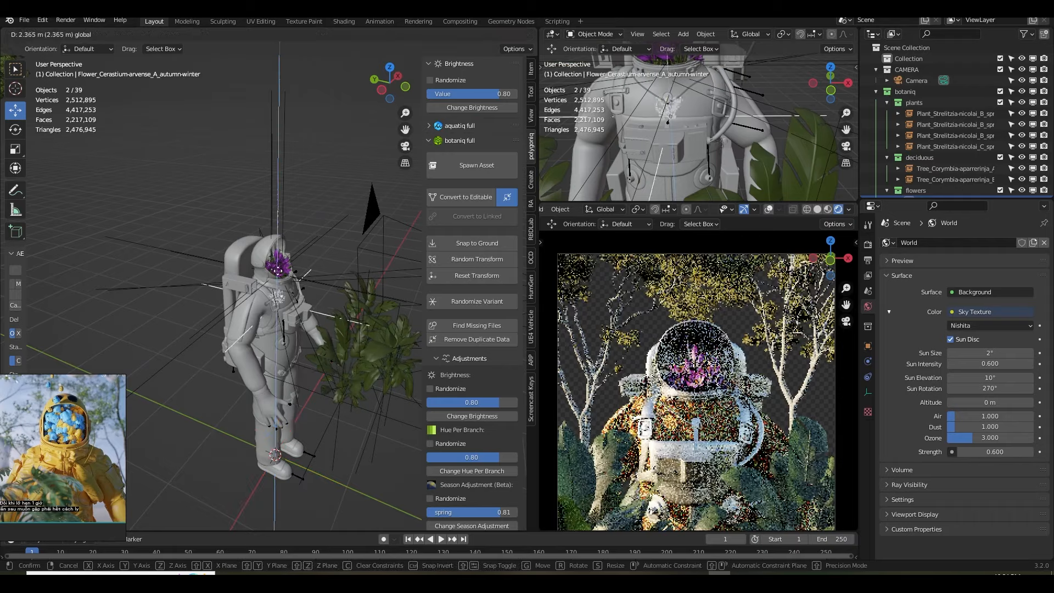
key(s)
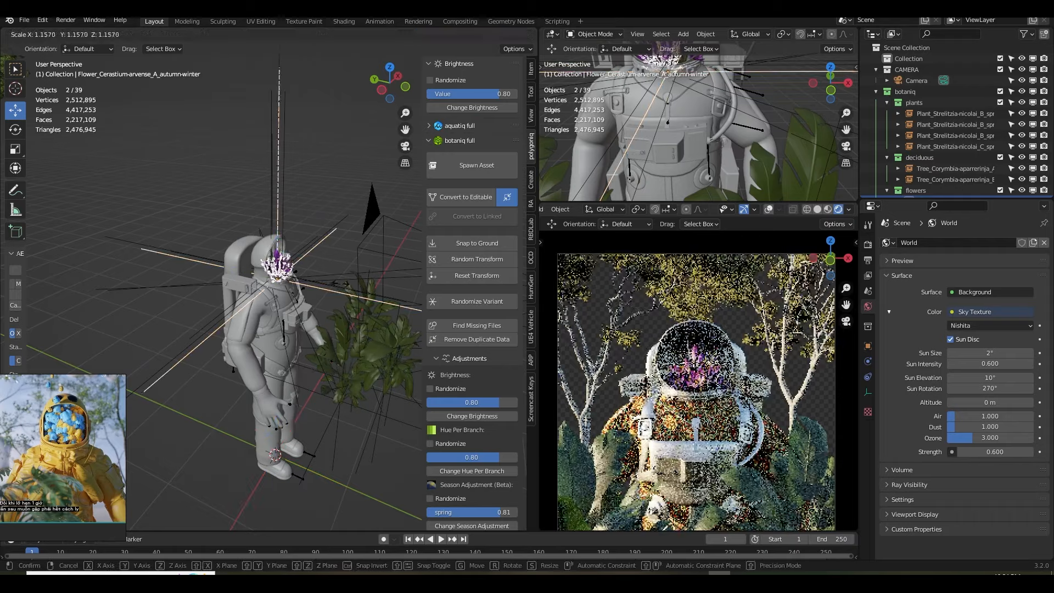
click(331, 289)
scroll(307, 282, up, 5)
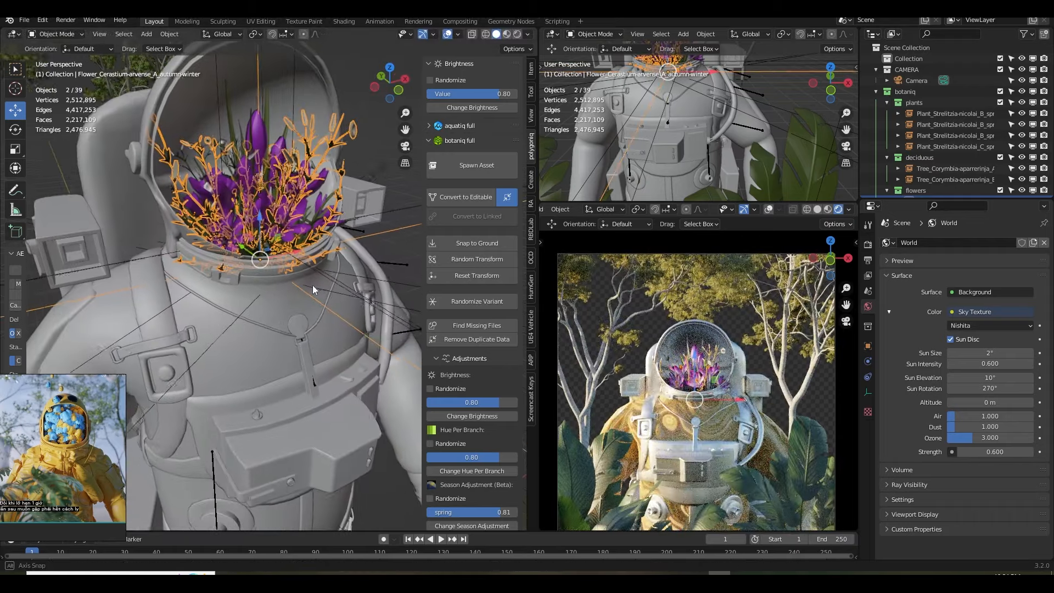
middle_drag(312, 284, 319, 283)
click(380, 154)
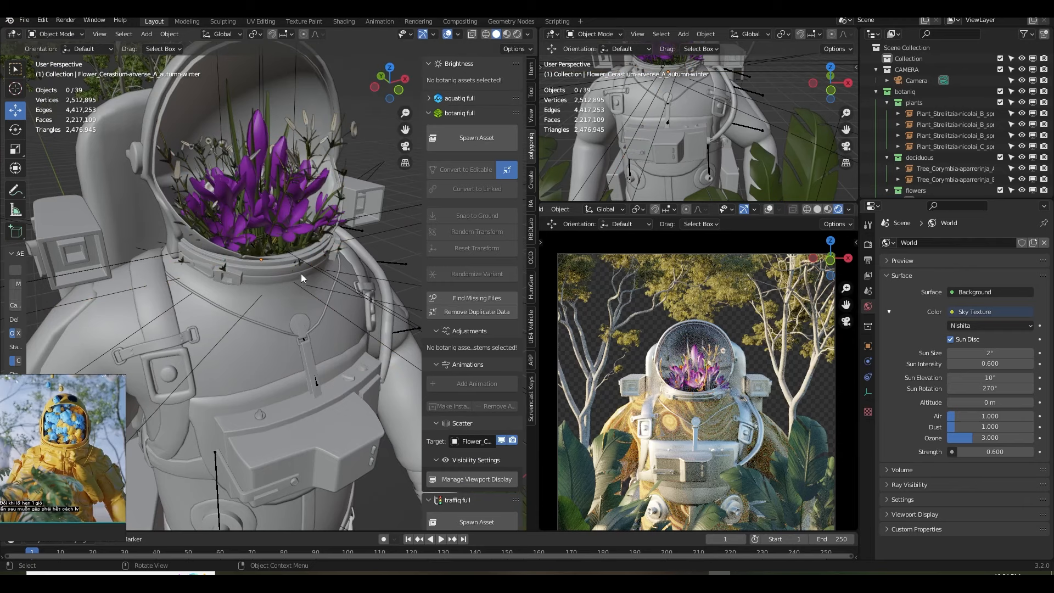
Spawn the Bellflower (F) from the botaniq flowers category.
click(459, 252)
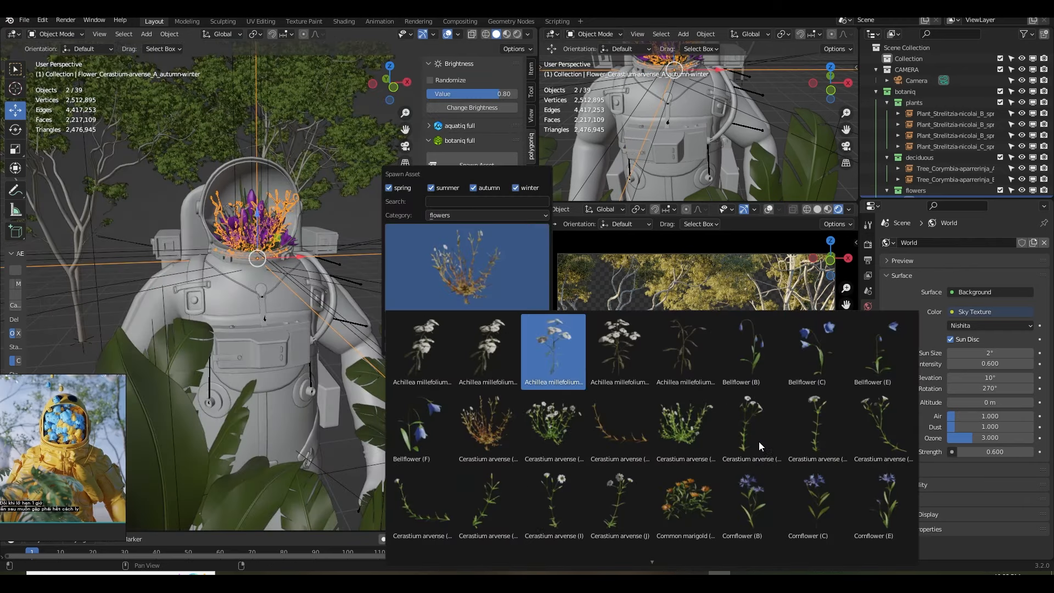
click(422, 420)
click(467, 347)
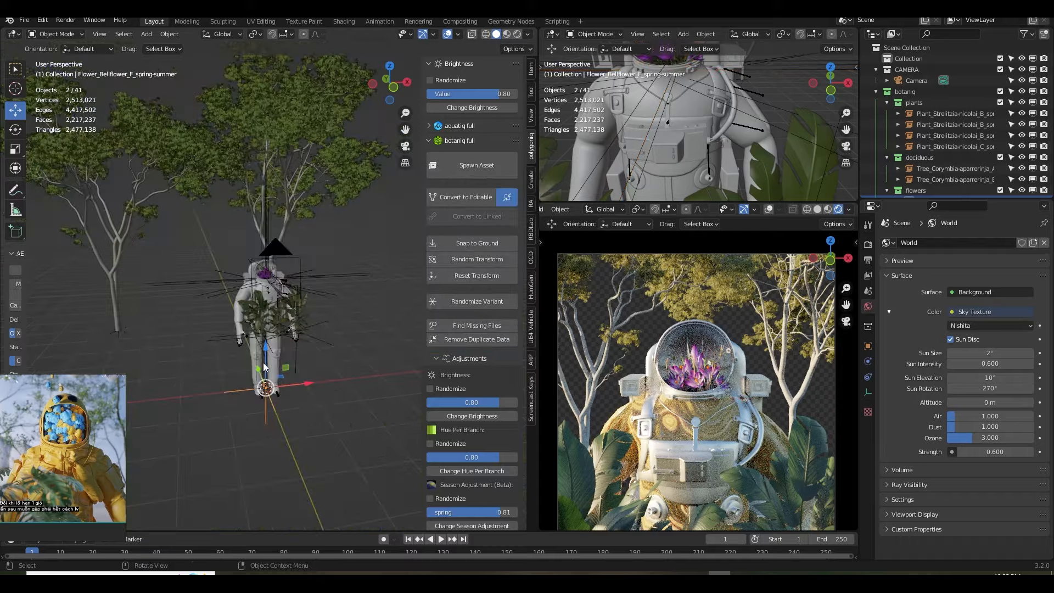
Scale the Bellflower (F) and lower it so its blooms sit inside the helmet opening.
scroll(293, 278, up, 3)
middle_drag(292, 278, 343, 272)
scroll(371, 264, up, 5)
key(s)
click(351, 291)
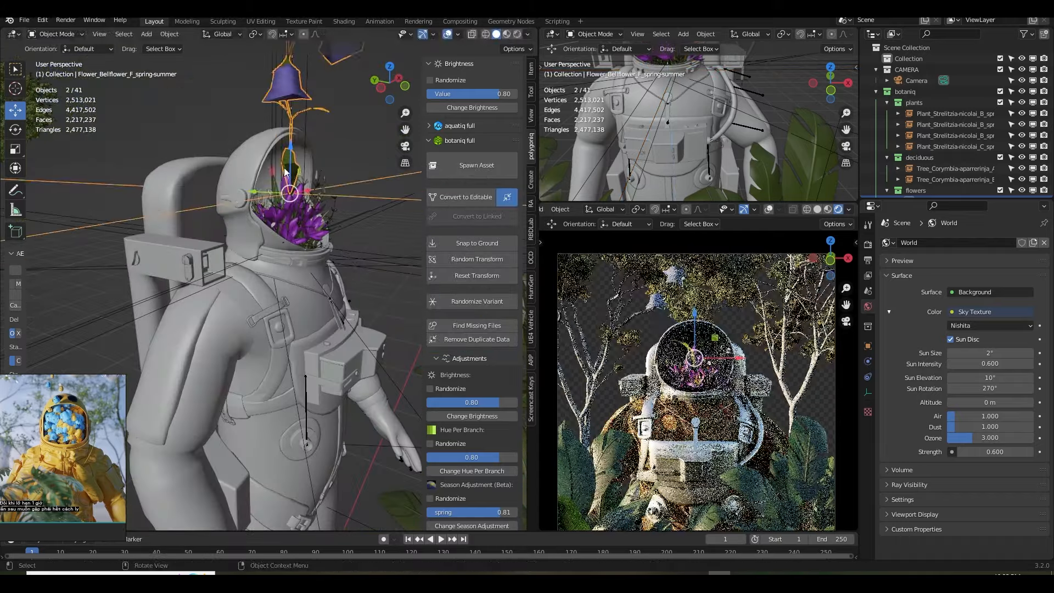
drag(289, 165, 291, 250)
middle_drag(329, 251, 273, 254)
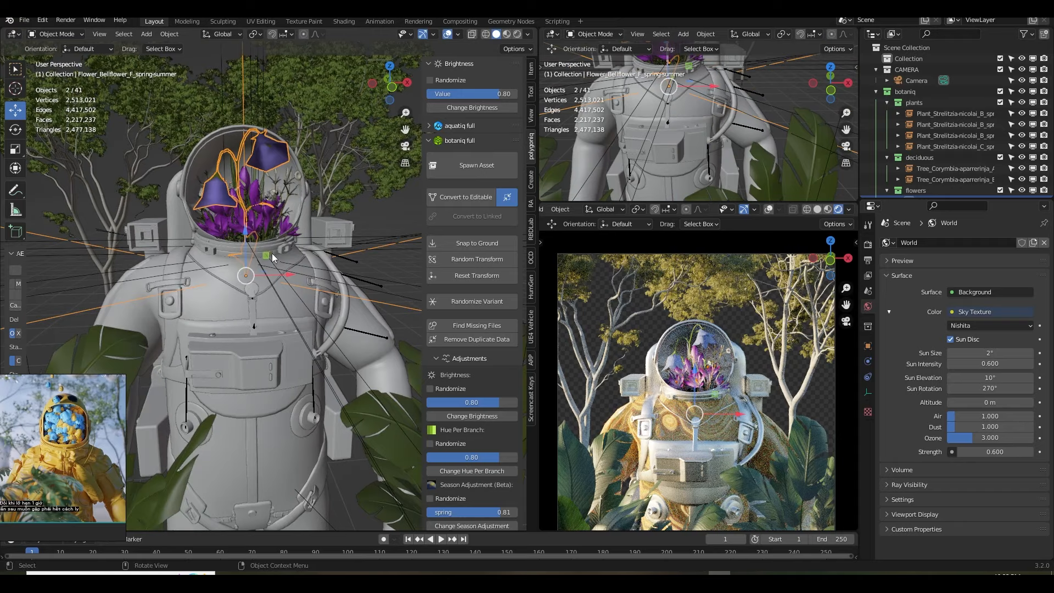
Delete an unwanted flower and rotate the Bellflower (F) around the Z axis to arrange its blooms within the helmet.
key(x)
click(272, 252)
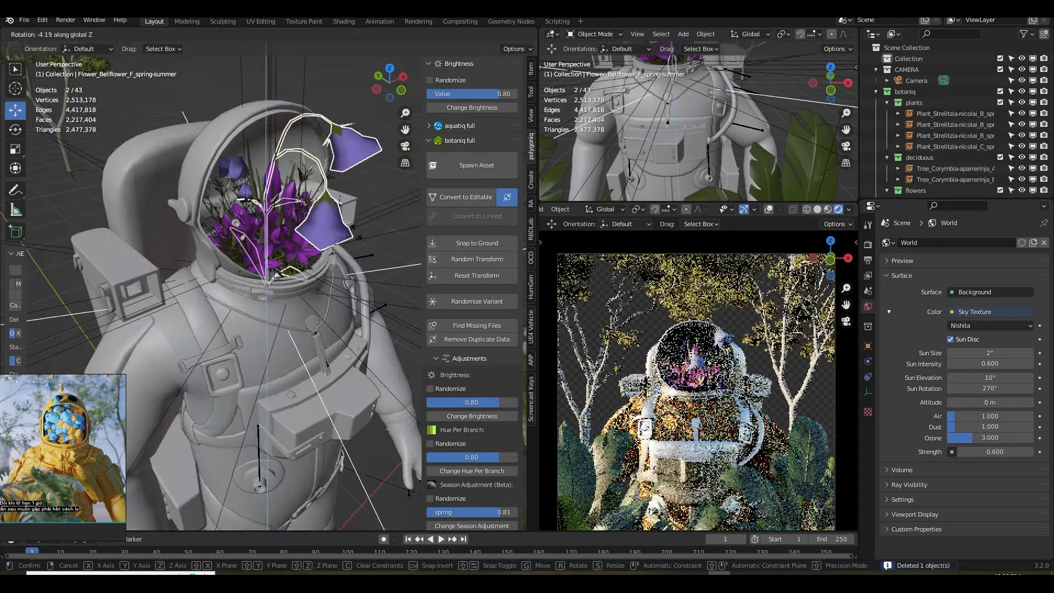
click(398, 228)
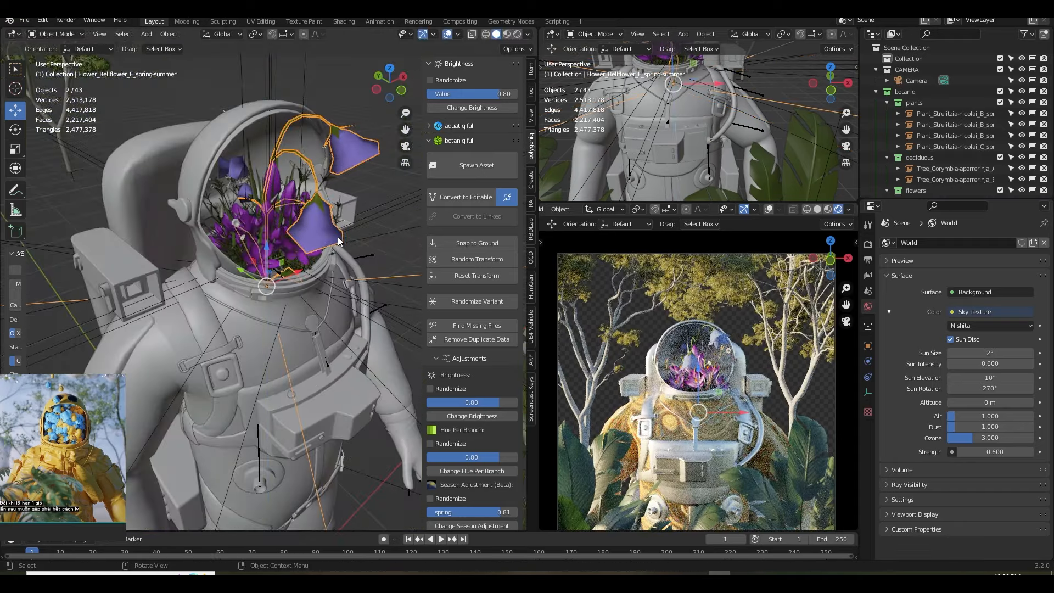
key(r)
click(271, 276)
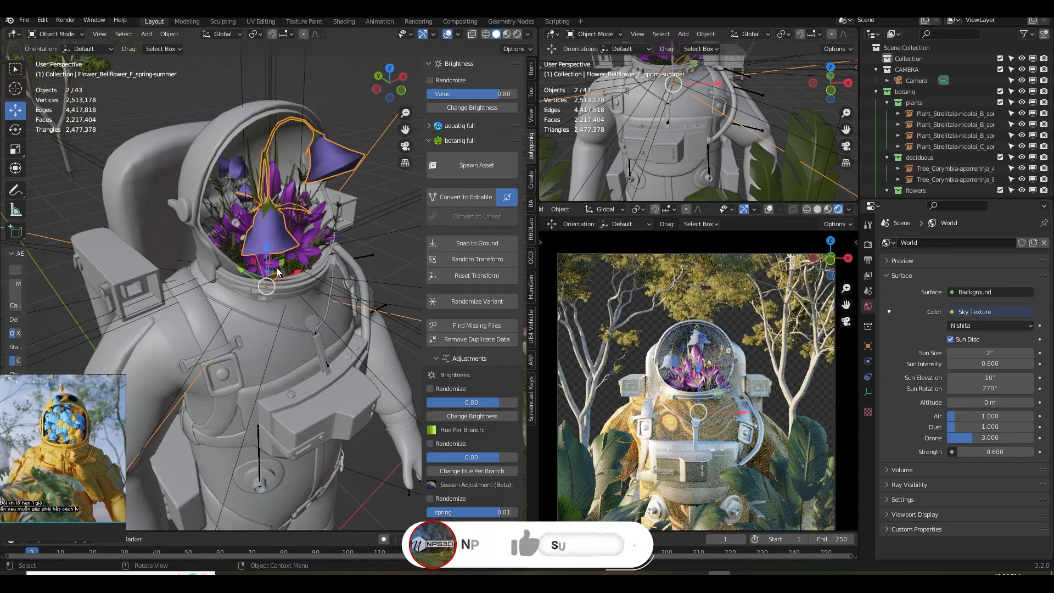
key(r)
key(z)
click(302, 251)
Nudge the Crocus hybridus (A) clump along the X axis within the collar and rotate it.
scroll(302, 251, down, 4)
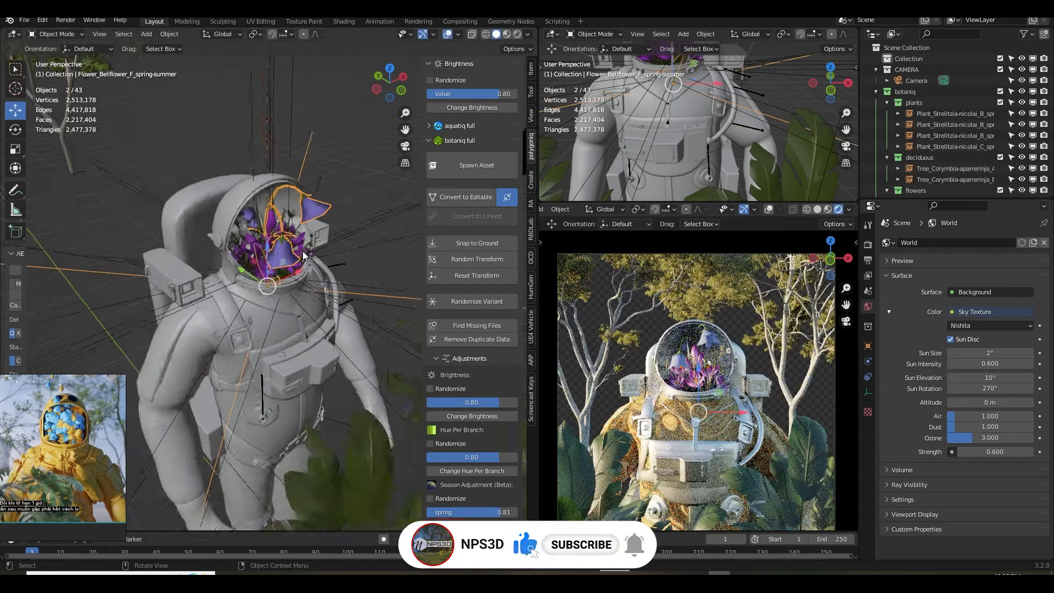
middle_drag(302, 251, 279, 248)
click(354, 251)
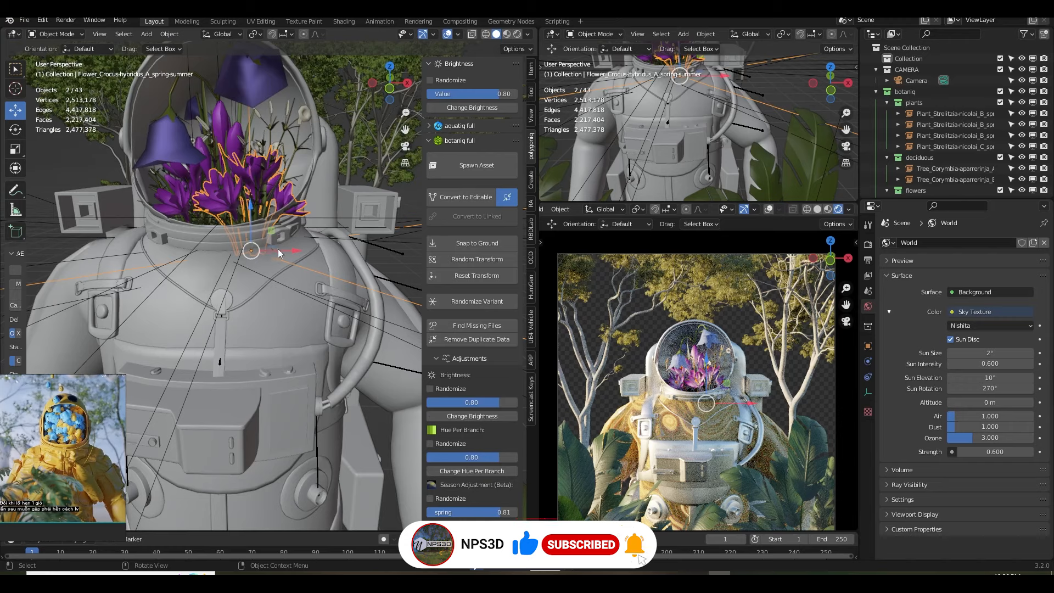
drag(278, 249, 275, 248)
key(r)
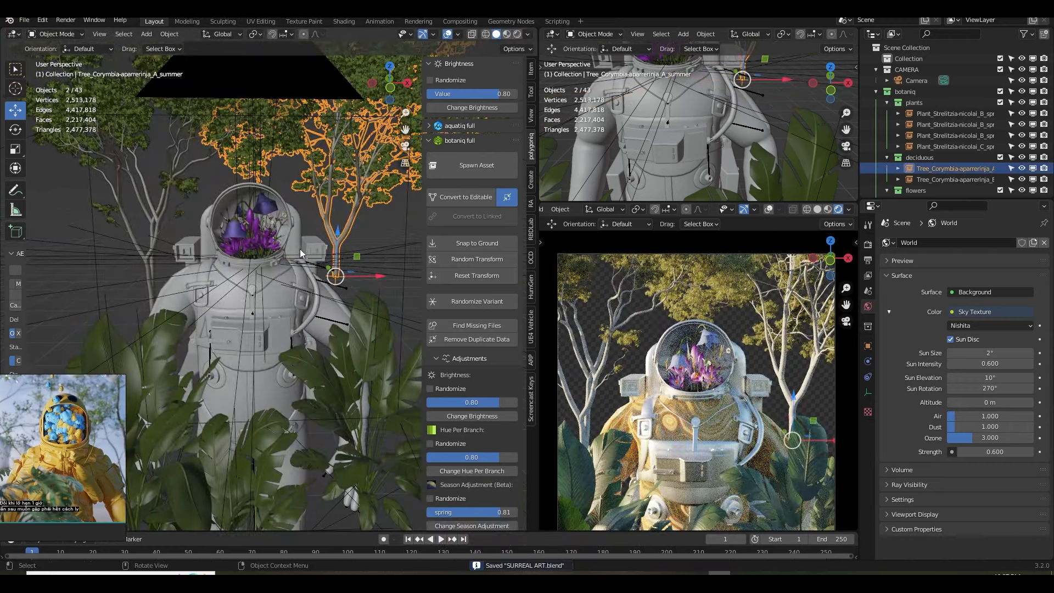
Spawn another spring-summer Cerastium arvense (B) flower and raise it into the helmet among the other flowers.
click(477, 164)
click(463, 259)
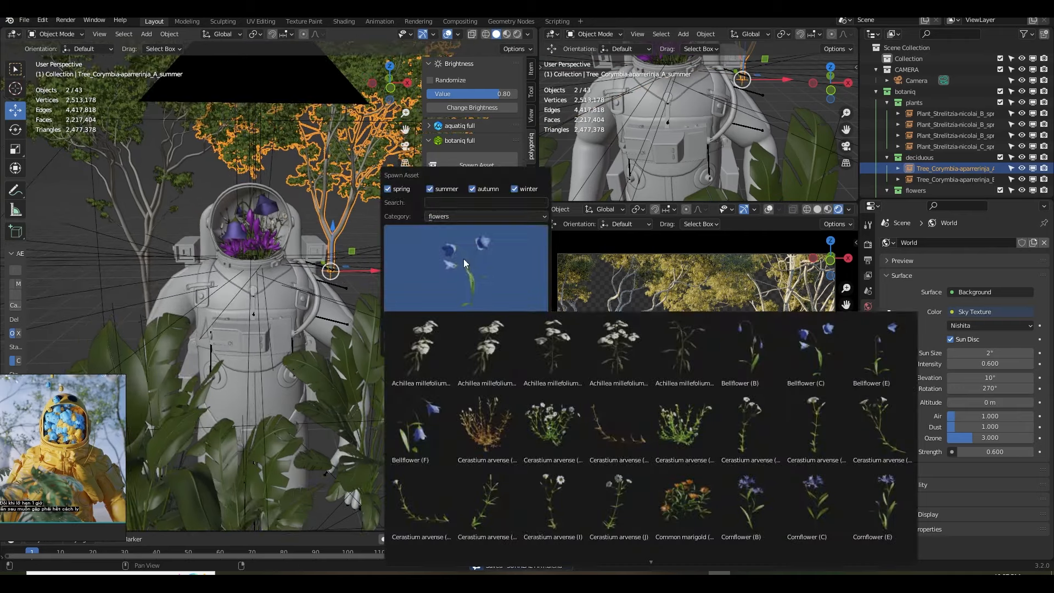
click(676, 429)
click(441, 349)
middle_drag(342, 328, 390, 329)
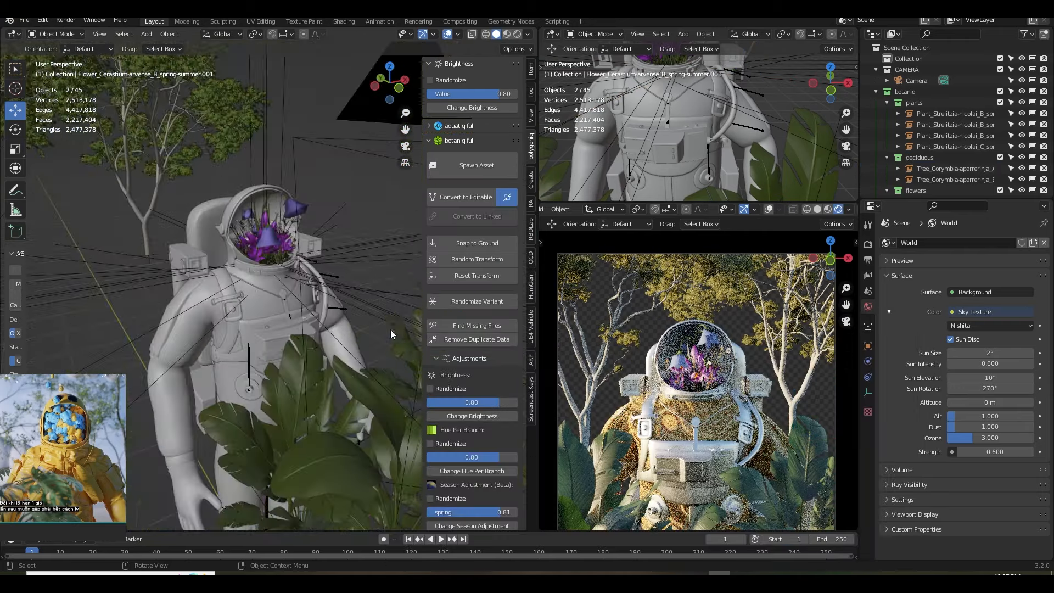
scroll(358, 371, down, 7)
drag(283, 379, 285, 259)
scroll(288, 280, up, 7)
middle_drag(294, 293, 322, 302)
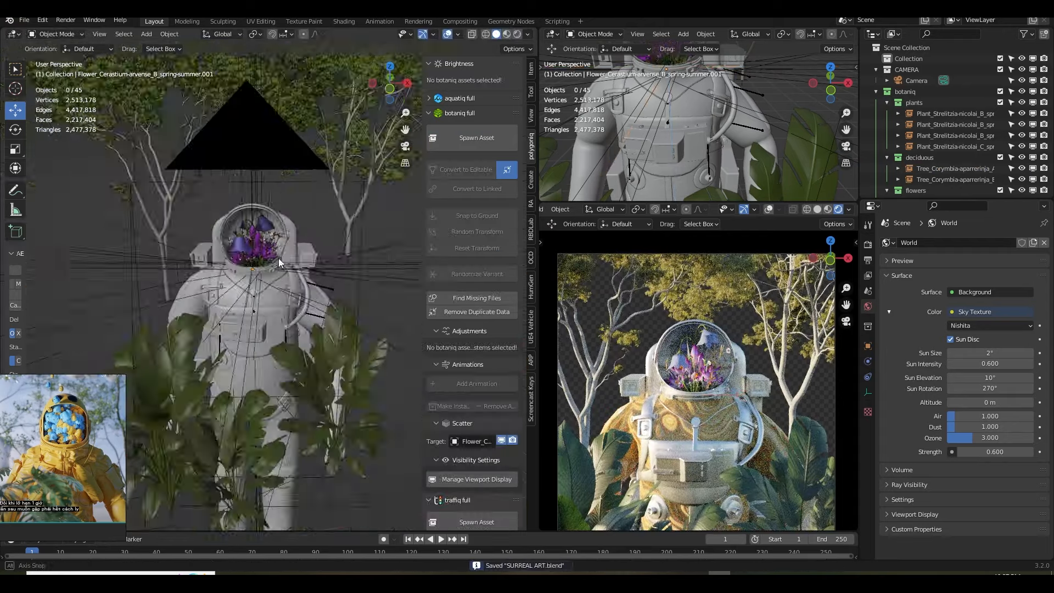
middle_drag(282, 262, 254, 257)
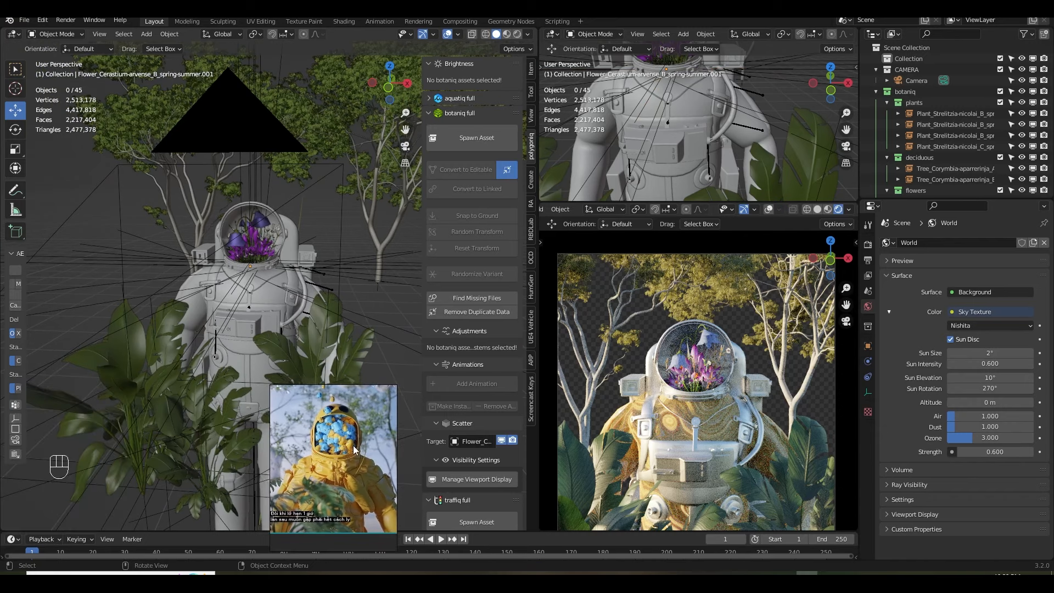
Switch the large 3D viewport to the Shader Editor and select the astronaut's yellow cloth suit to show its material nodes.
click(14, 34)
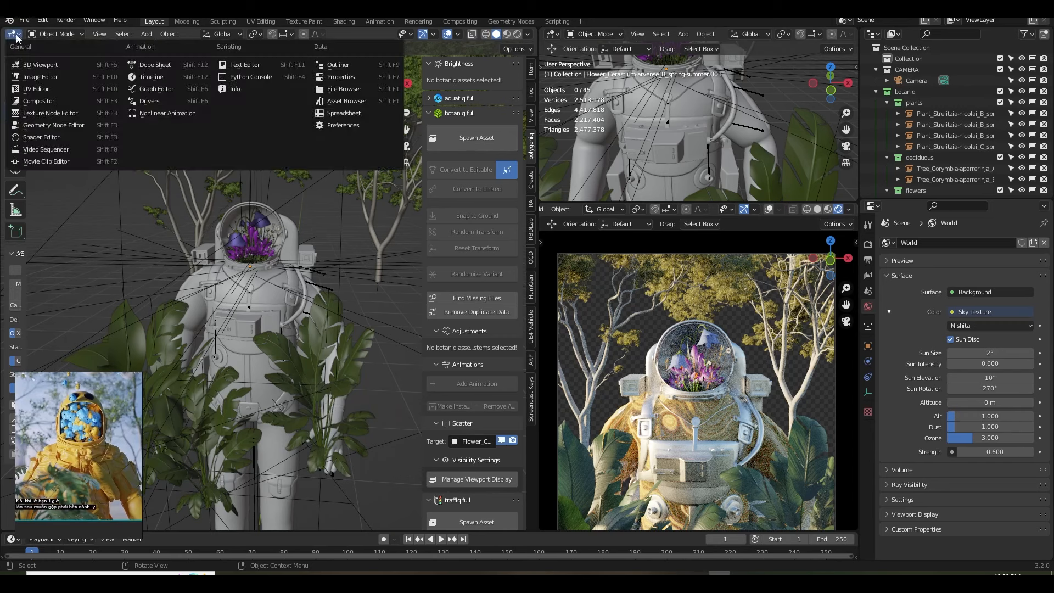
click(49, 139)
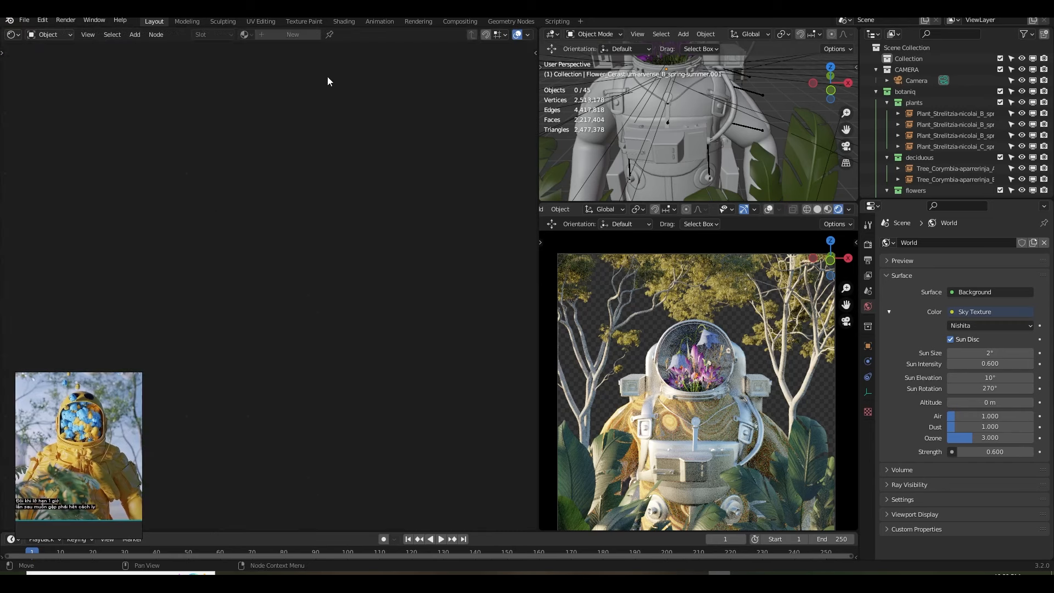
click(669, 433)
Set the CLOTH YELLOW Bump strength to about 0.433 and the Normal Map strength to 0.2, and save the file.
middle_drag(269, 463, 417, 462)
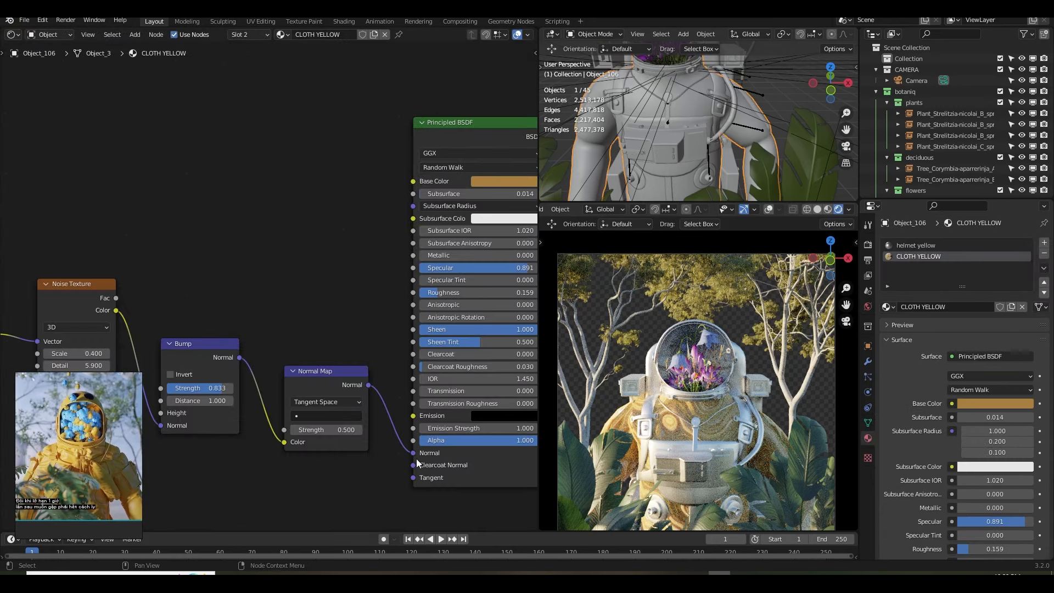
middle_drag(284, 443, 326, 443)
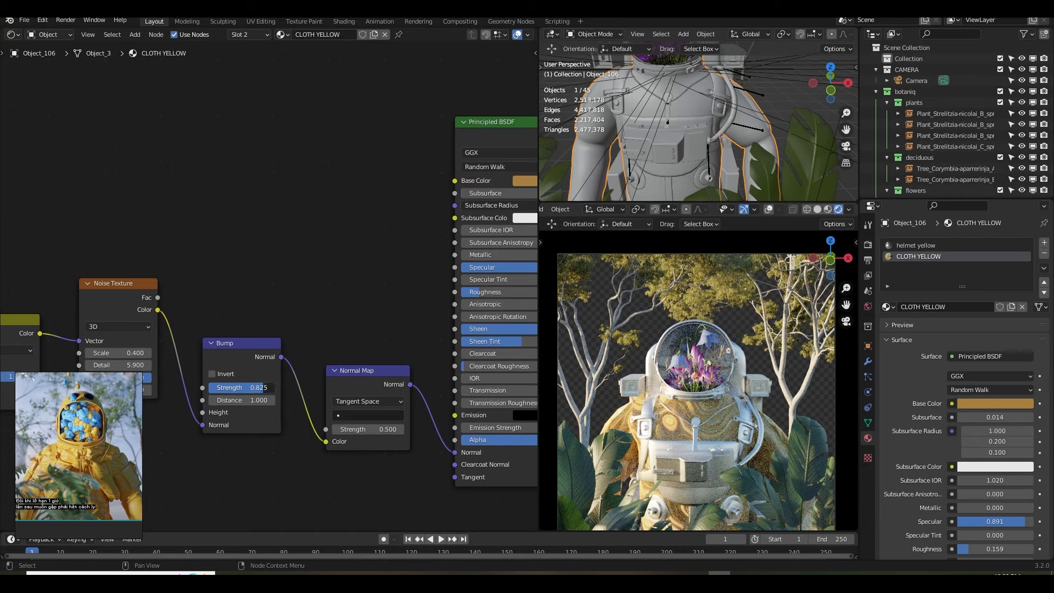
drag(264, 388, 240, 387)
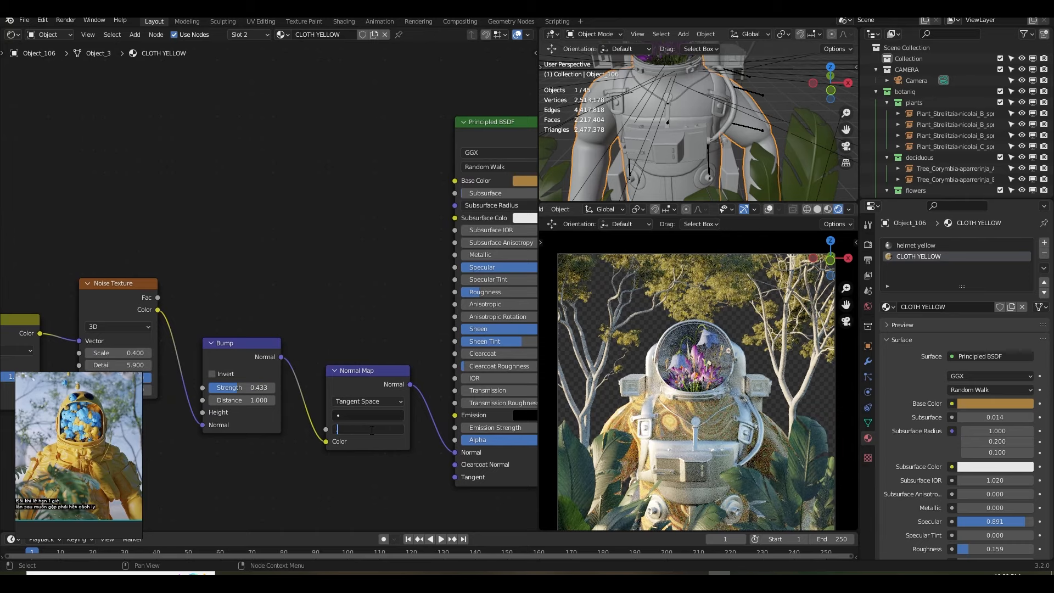
text(.2)
key(Return)
key(ctrl+s)
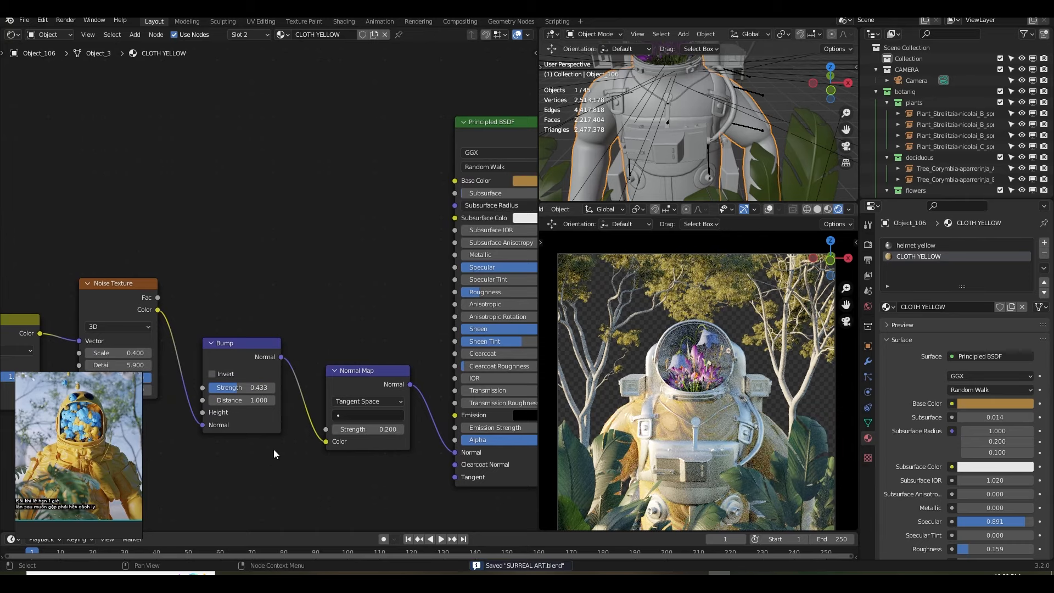
Set the scale of the cloth's Noise Texture node to 2.
middle_drag(273, 449, 401, 422)
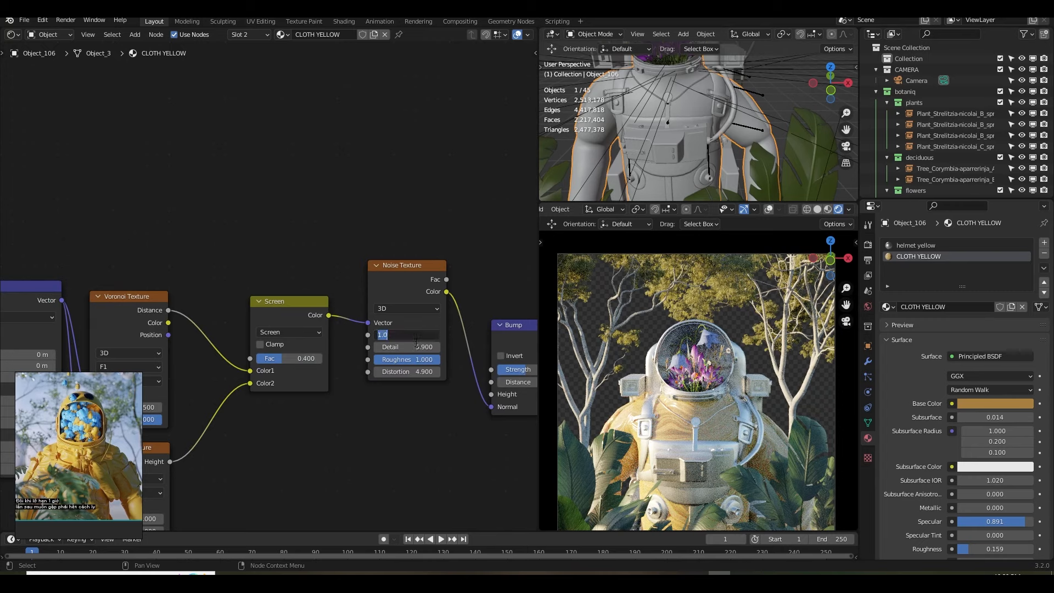
key(Return)
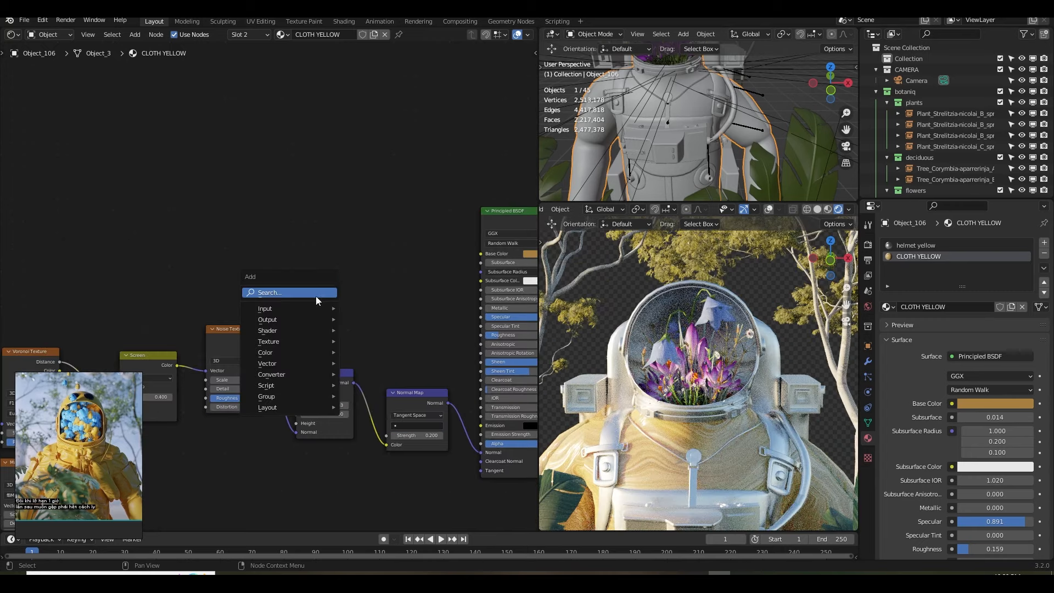
Add a ColorRamp node linking the Noise Texture's Color output to the Principled BSDF's Roughness in the cloth material.
click(317, 300)
text(cOLO)
key(Return)
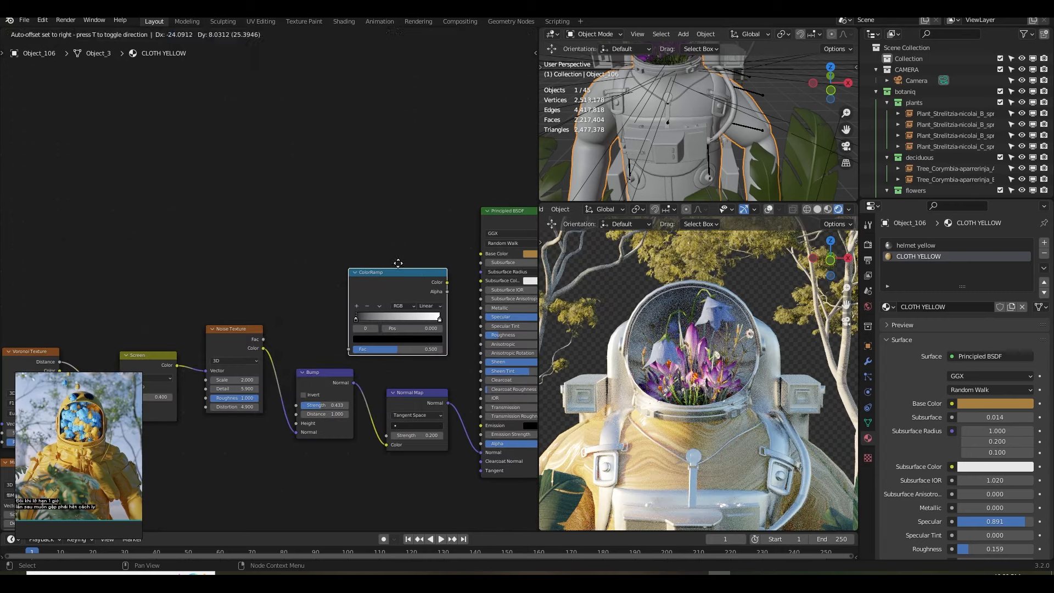
click(355, 244)
drag(406, 262, 481, 335)
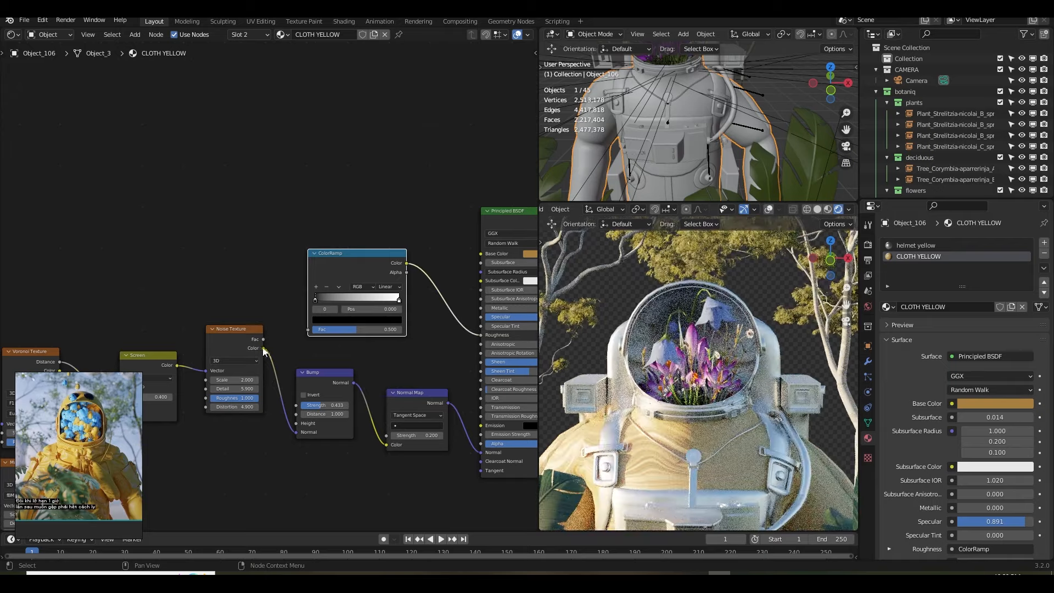
drag(264, 348, 308, 329)
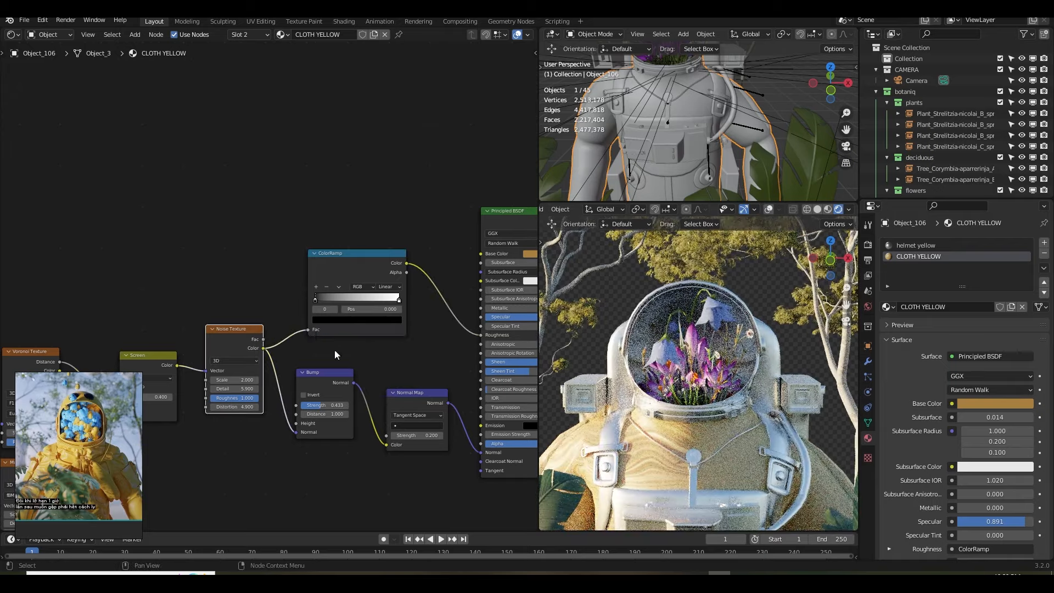
Preview the ColorRamp's Color output on the yellow cloth suit through a viewer connection.
ctrl+shift+click(355, 264)
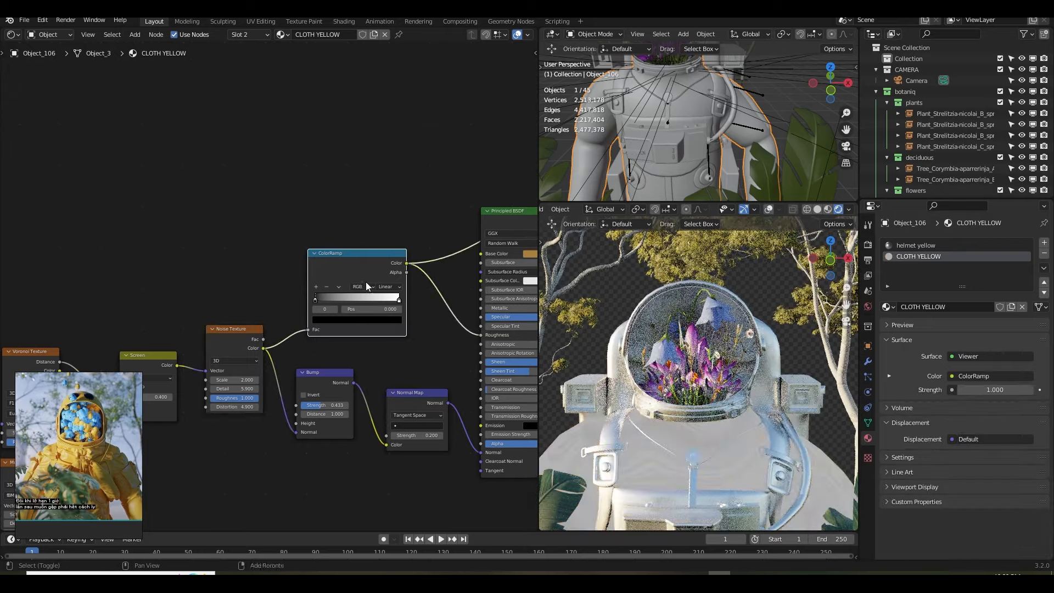
middle_drag(406, 310, 354, 275)
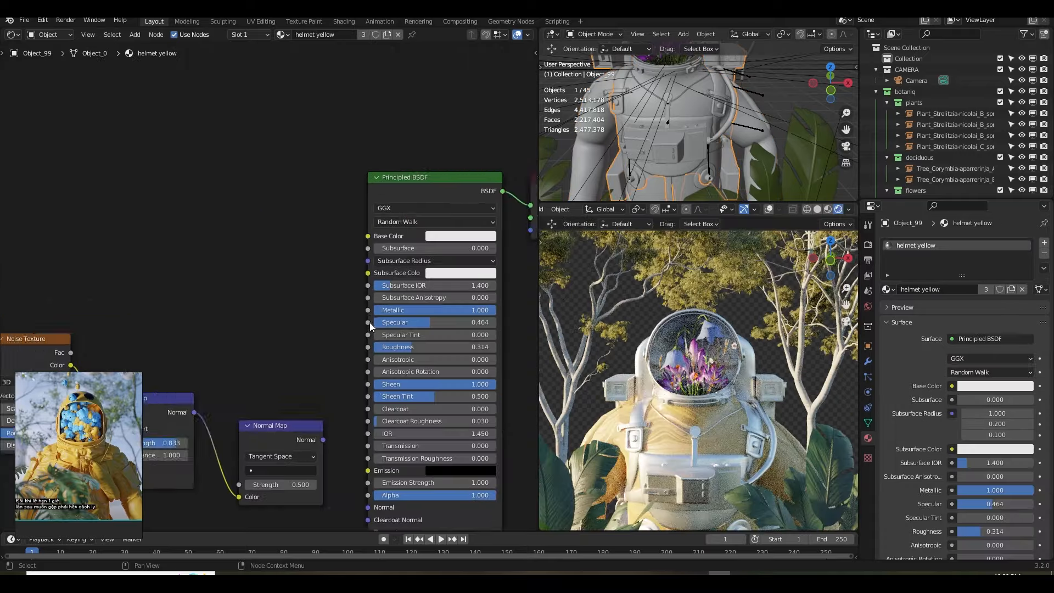
Set the helmet yellow material's Roughness to about 0.305 and its Base Color to a light orange.
middle_drag(370, 326, 357, 328)
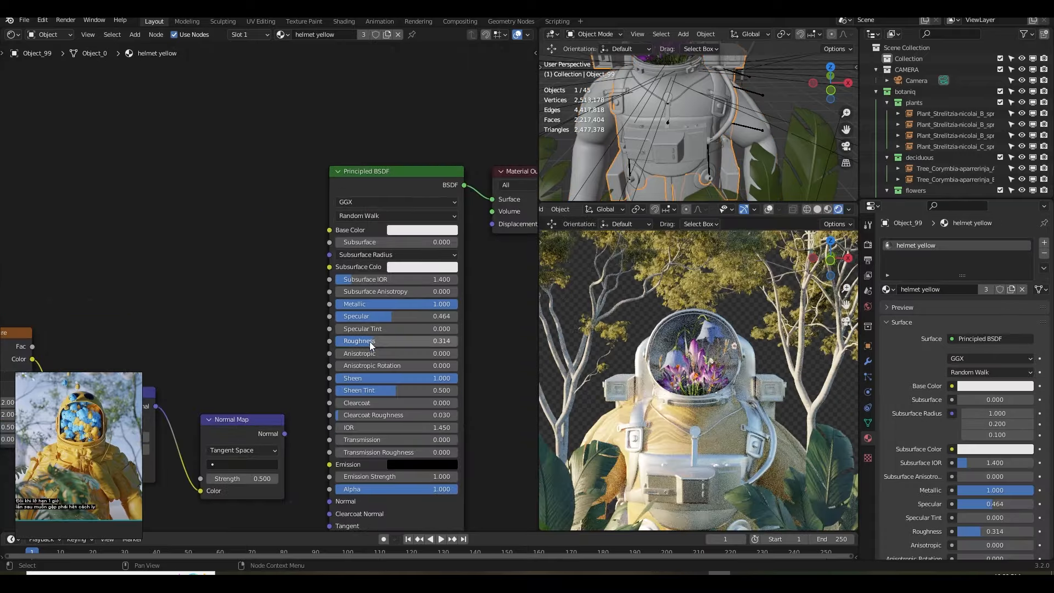
mouse_move(373, 341)
mouse_down()
mouse_move(338, 341)
mouse_move(392, 340)
mouse_move(373, 341)
mouse_up()
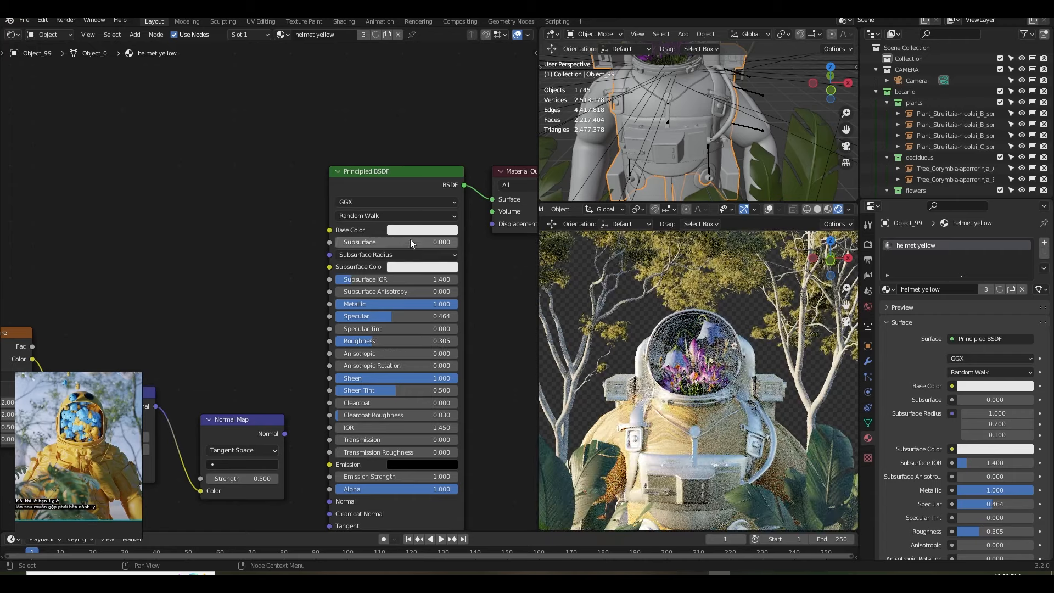
click(412, 231)
drag(436, 112, 439, 93)
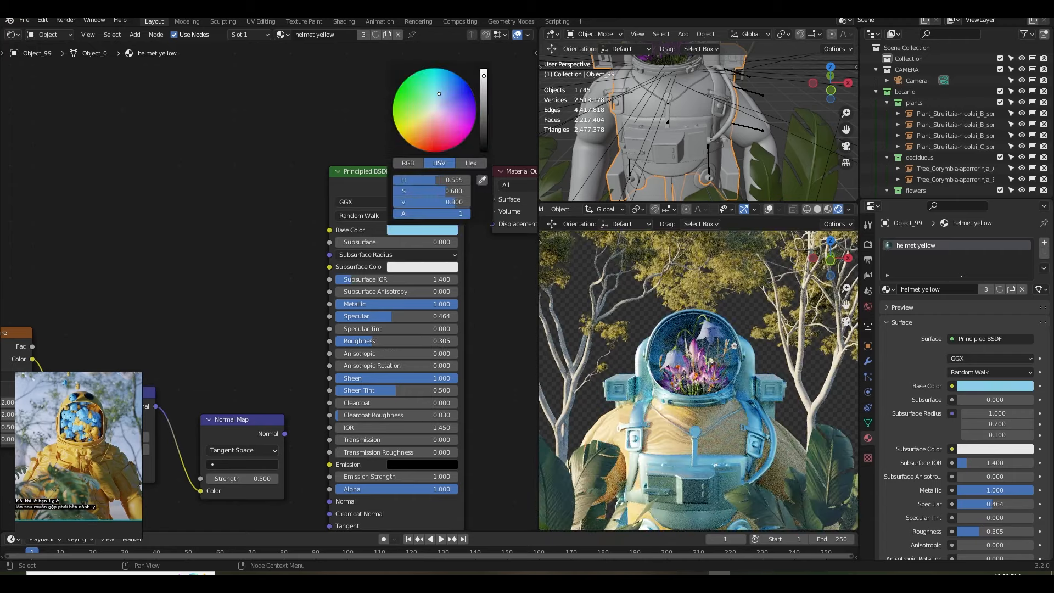
drag(439, 94, 435, 115)
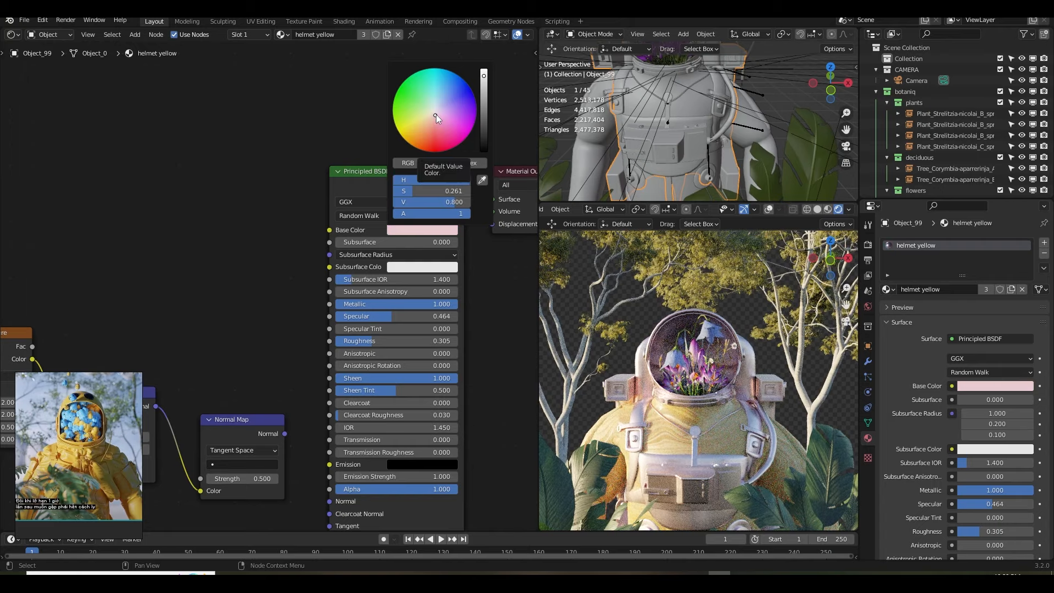
mouse_move(436, 114)
mouse_down()
mouse_move(436, 96)
mouse_move(418, 134)
mouse_move(424, 128)
mouse_up()
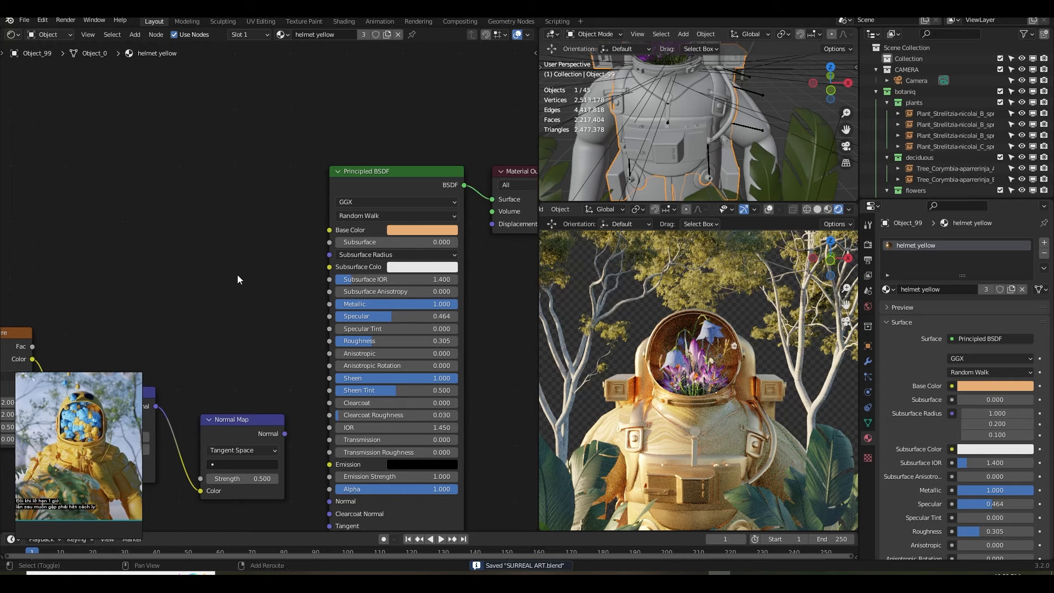
Set the Principled BSDF Alpha of the suit's CLOTH YELLOW material to 0.8 and save the file.
click(566, 442)
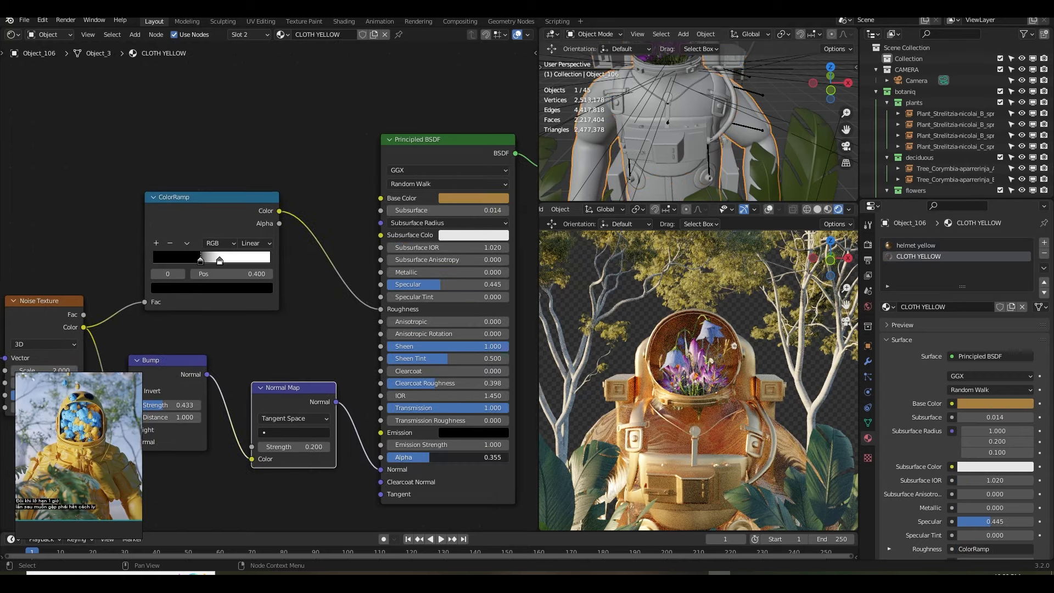
drag(445, 457, 484, 457)
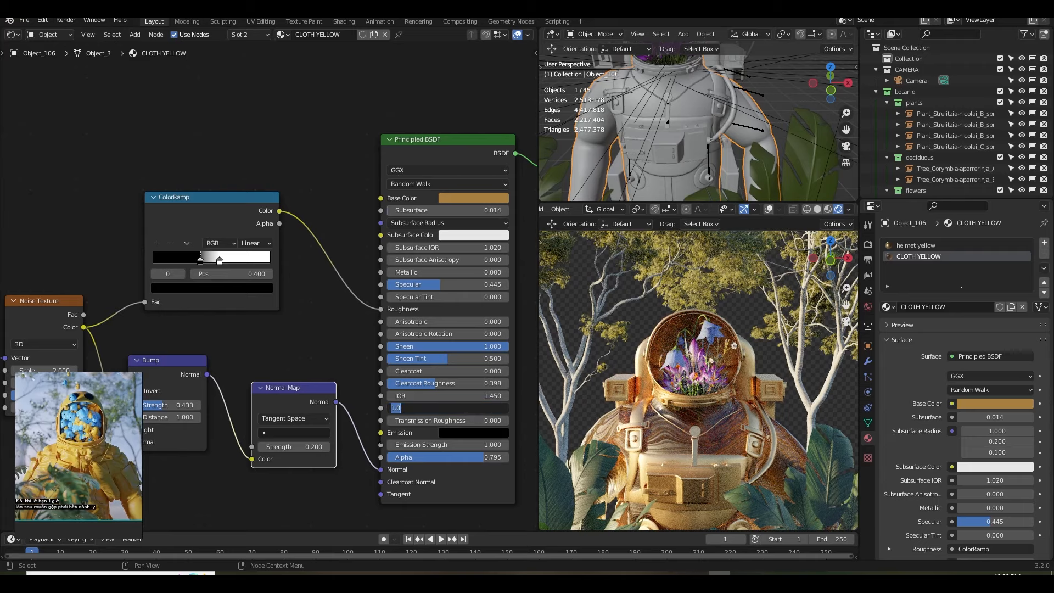
click(491, 456)
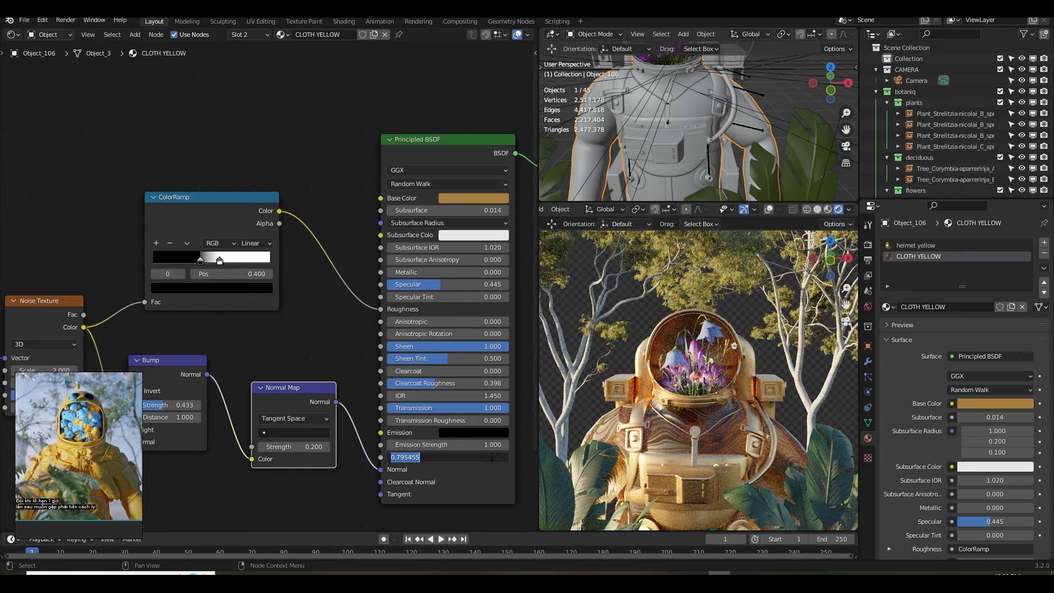
text(0.8)
key(Return)
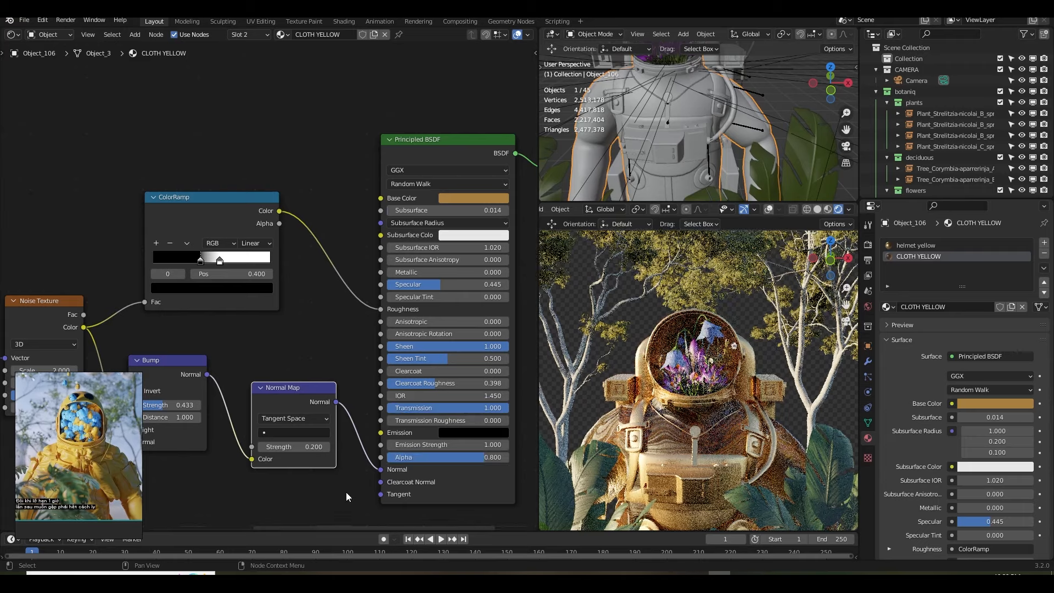
key(ctrl+s)
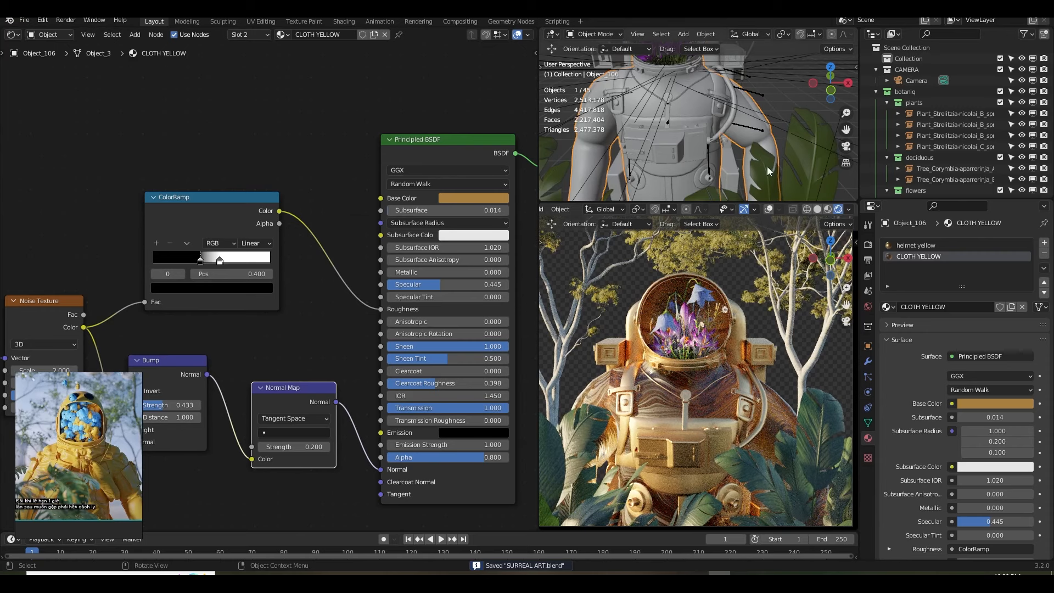
Switch the Shader Editor area back to a 3D viewport.
scroll(772, 143, down, 4)
click(11, 35)
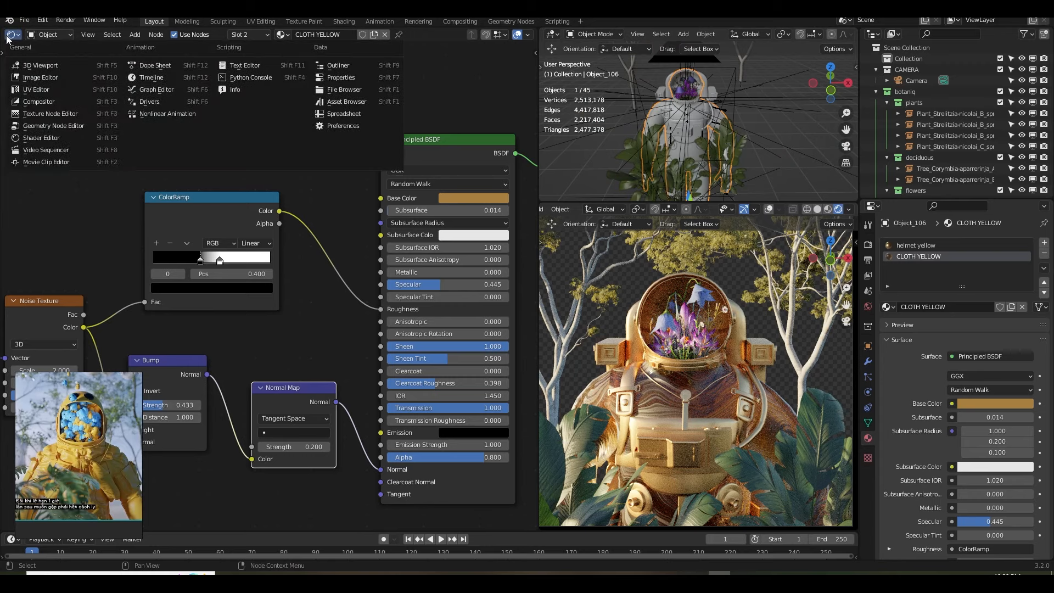
click(40, 65)
scroll(219, 274, down, 3)
scroll(311, 220, up, 5)
key(shift+a)
mouse_move(312, 217)
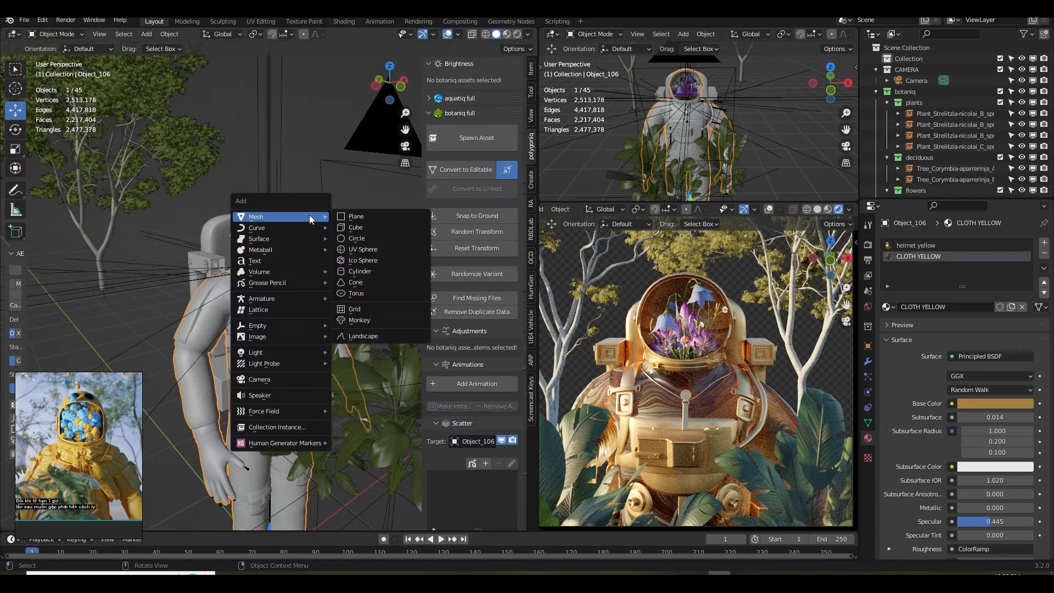
Spawn the Dracaena trifasciata (A) asset from botaniq's plants category.
click(478, 138)
click(486, 234)
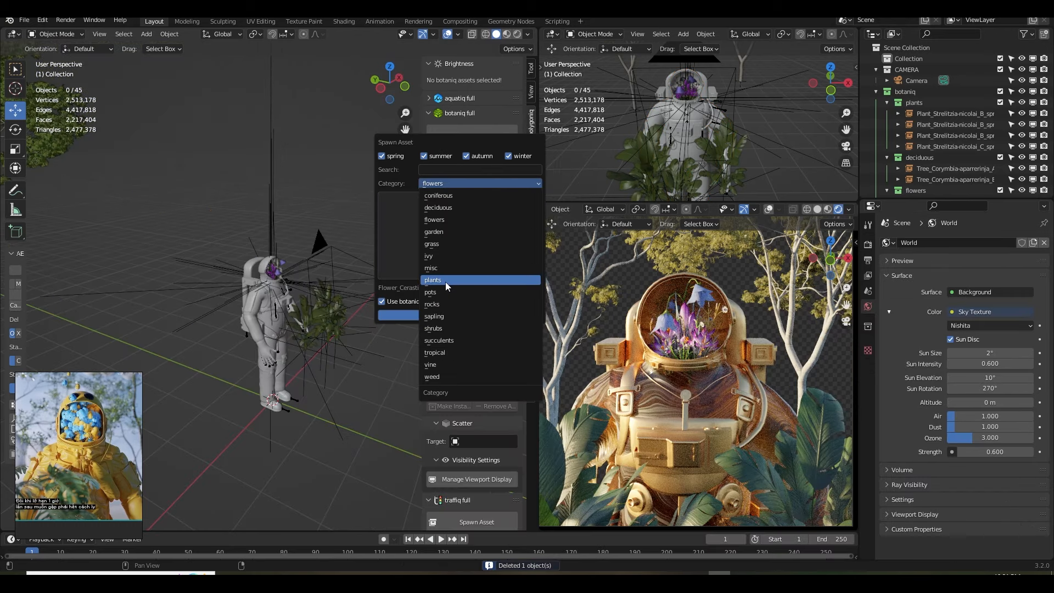
click(446, 280)
click(465, 251)
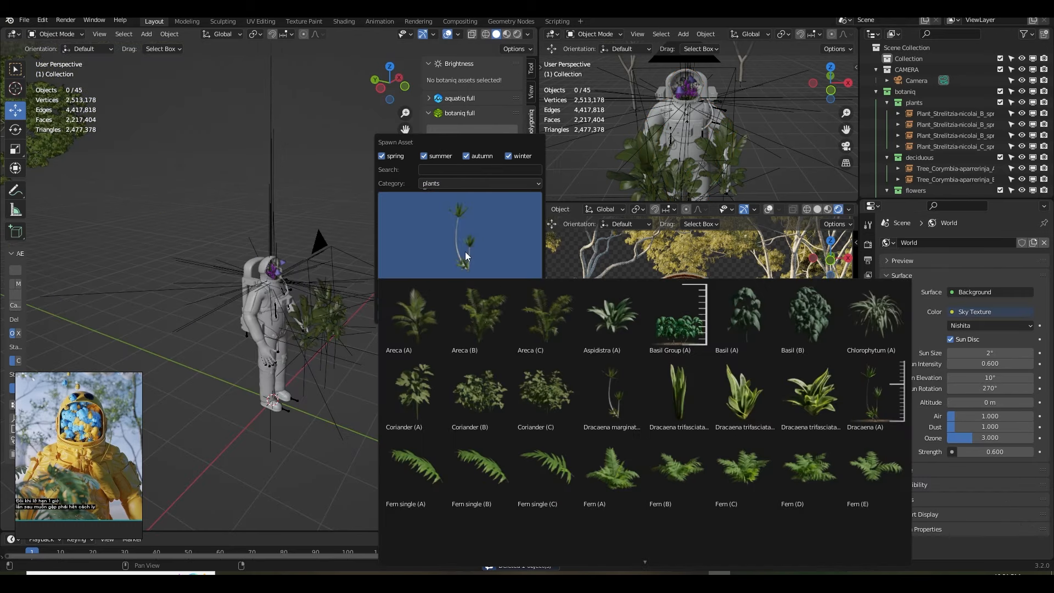
click(669, 387)
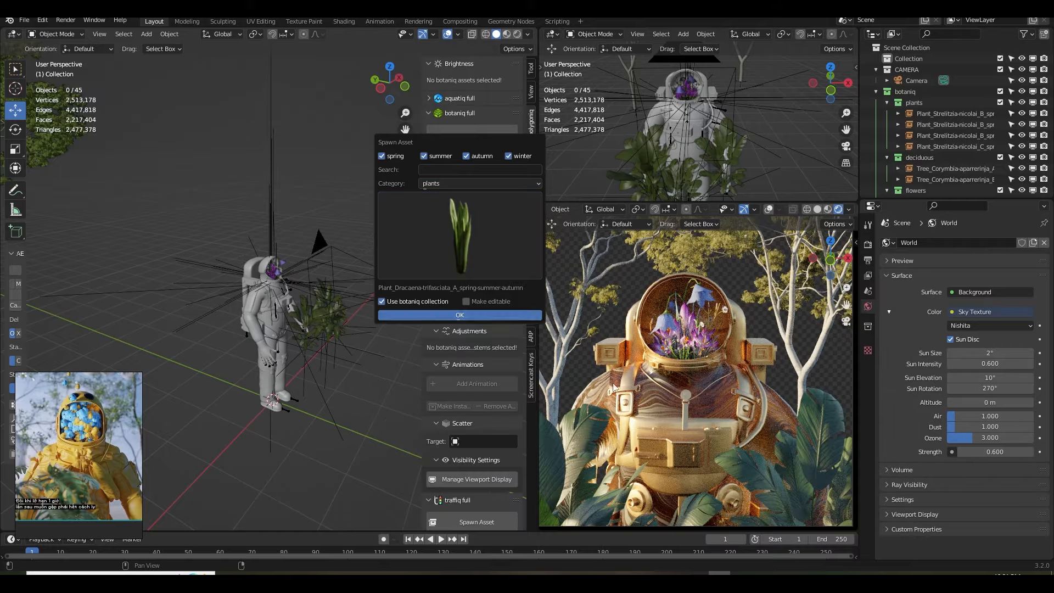
click(446, 311)
Raise the new Dracaena plant into the astronaut's torso just below the helmet and save the file.
key(g)
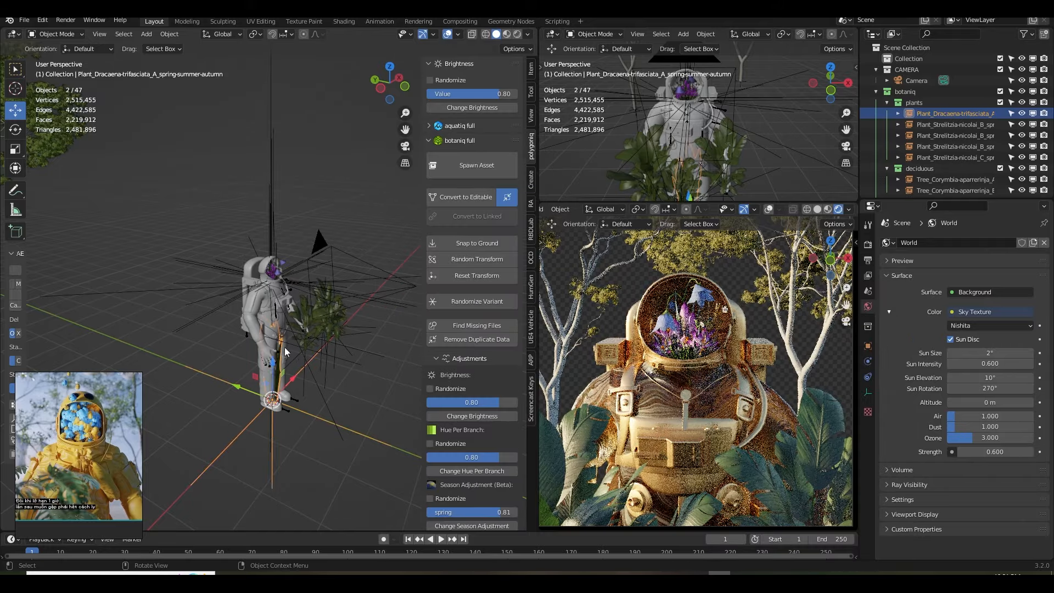
click(281, 323)
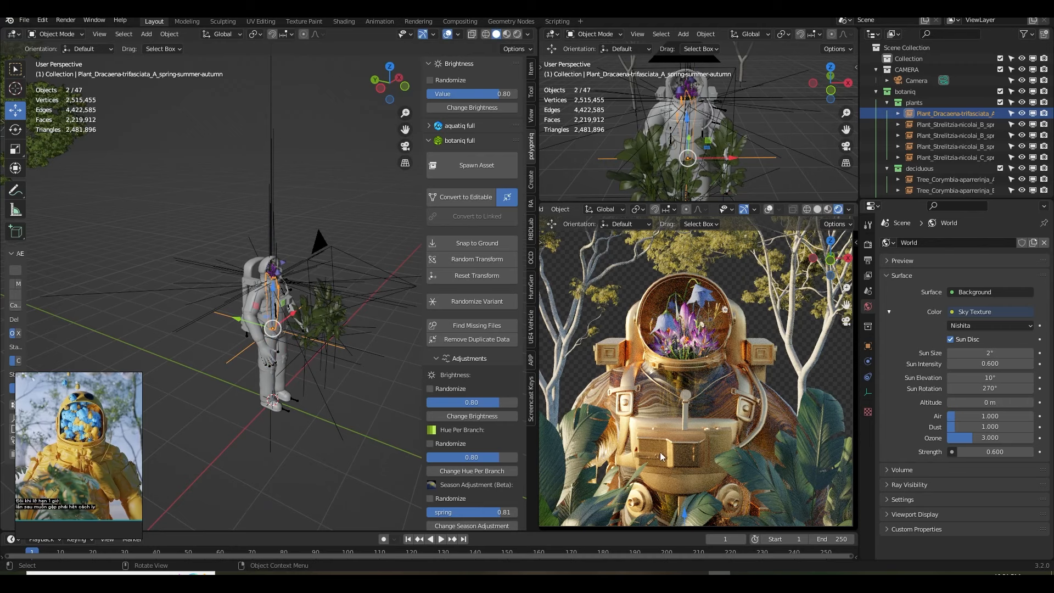
key(ctrl+s)
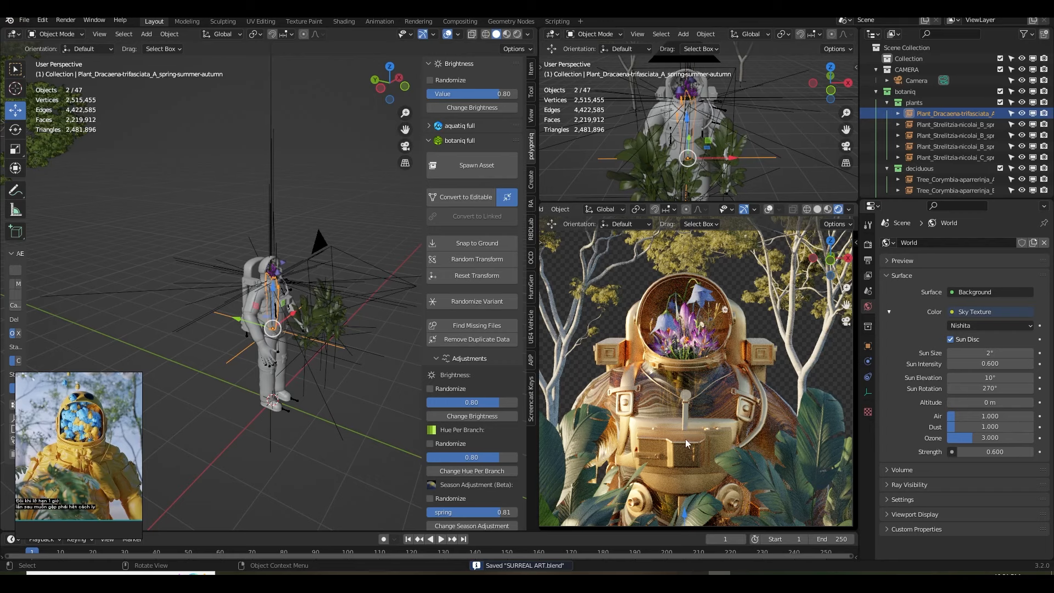
Enable Depth of Field on the camera with a flower inside the helmet as Focus Object, and save the file.
scroll(686, 434, down, 1)
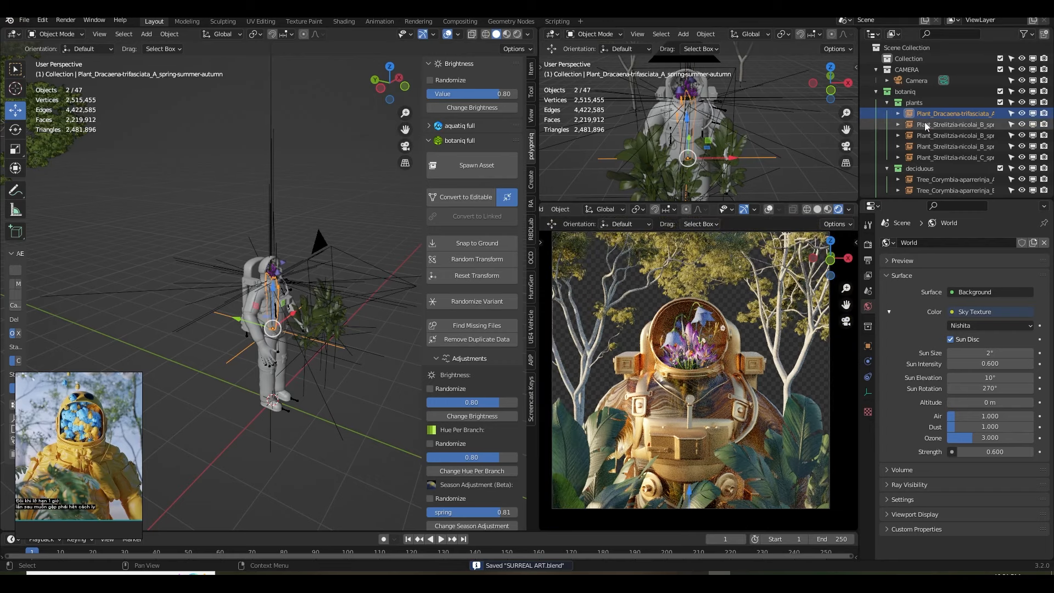
click(876, 92)
click(916, 81)
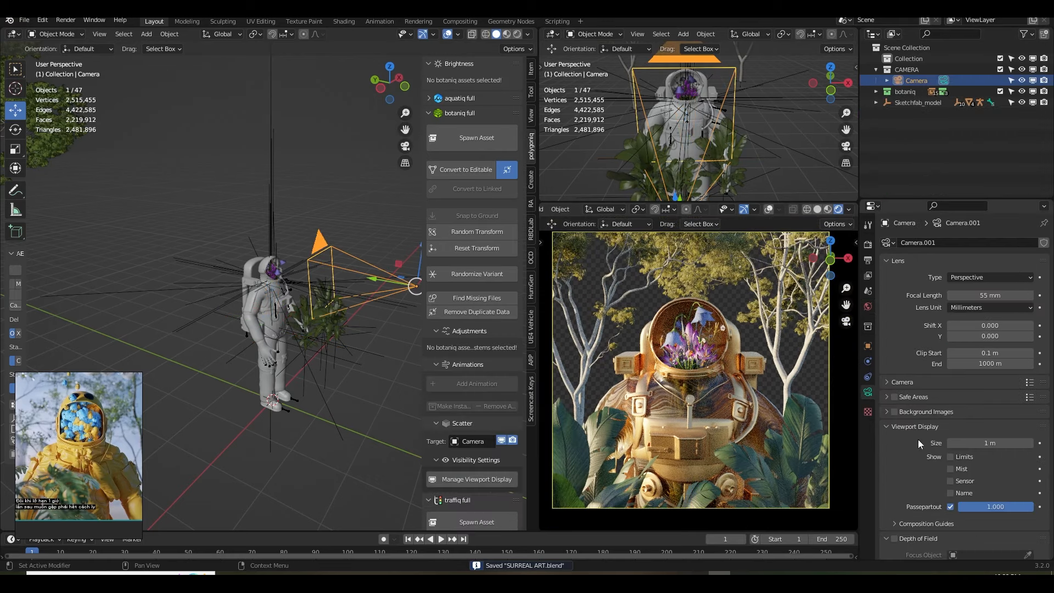
scroll(906, 453, down, 4)
click(894, 483)
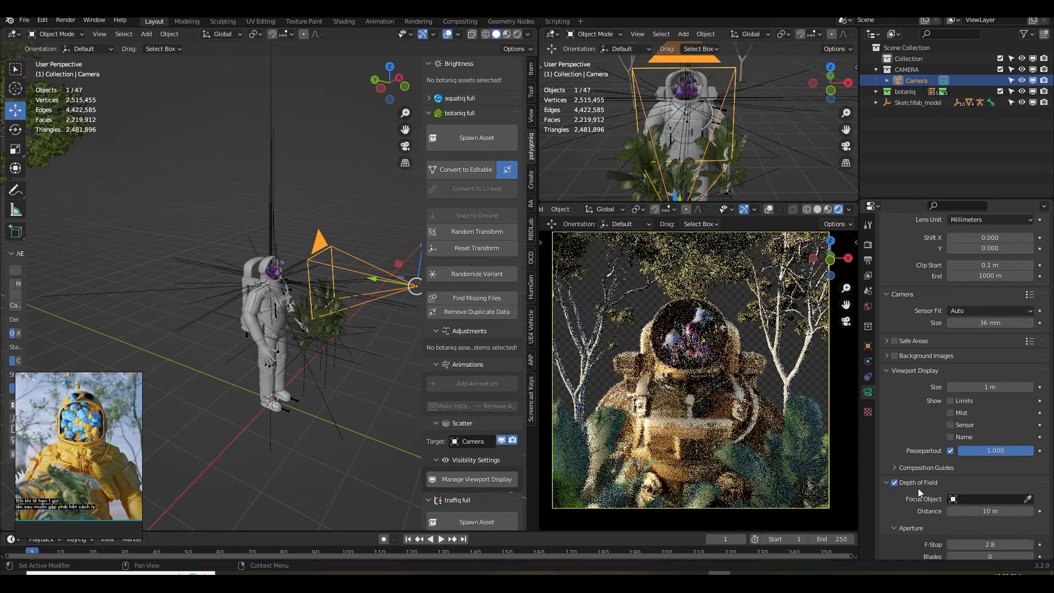
click(1027, 498)
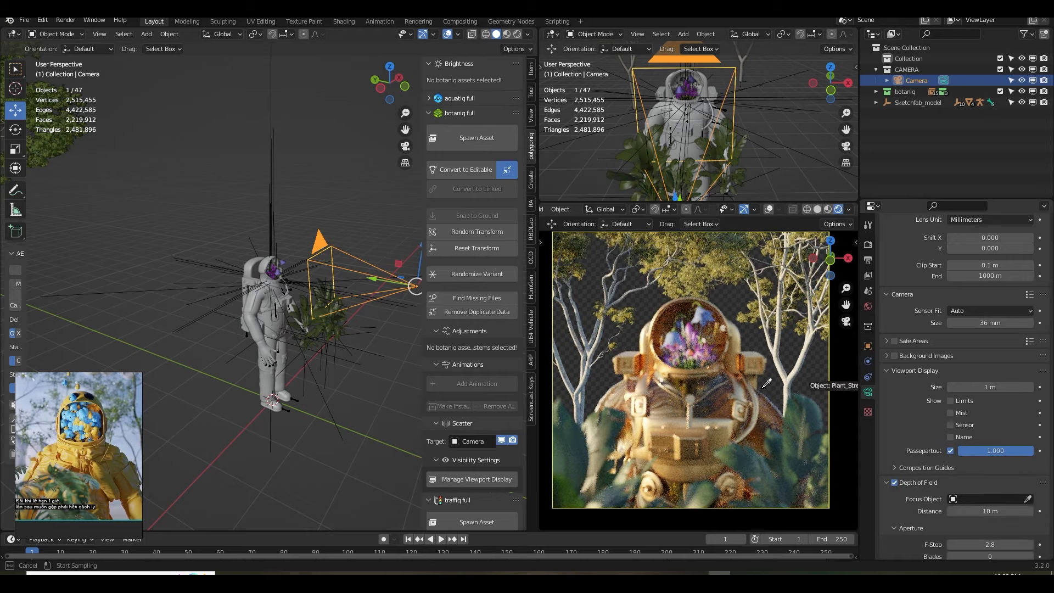
click(692, 347)
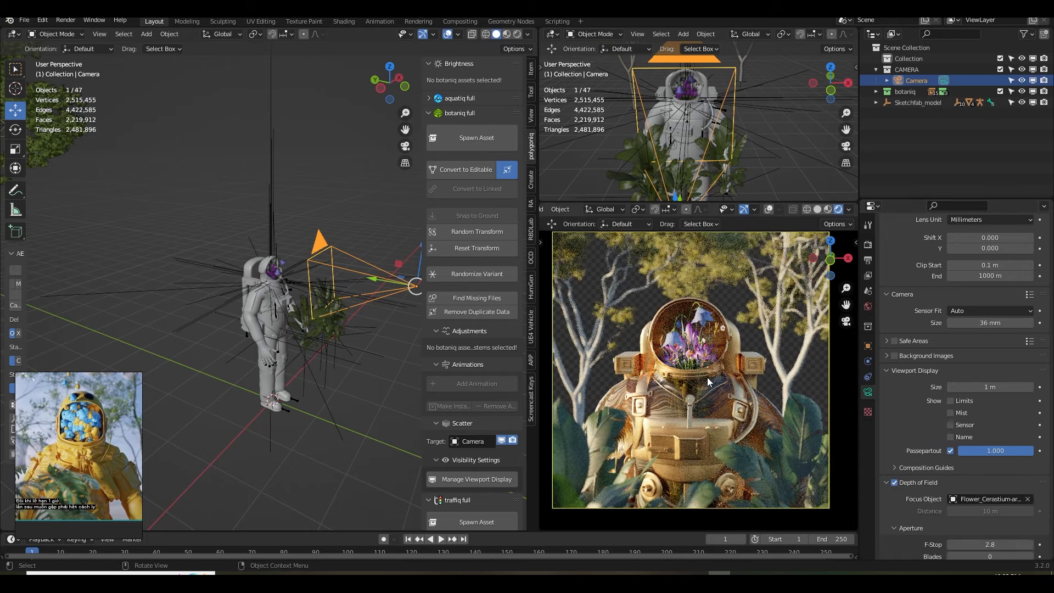
key(ctrl+s)
Set the F-Stop of the camera's depth of field to 1.0.
click(992, 543)
click(914, 544)
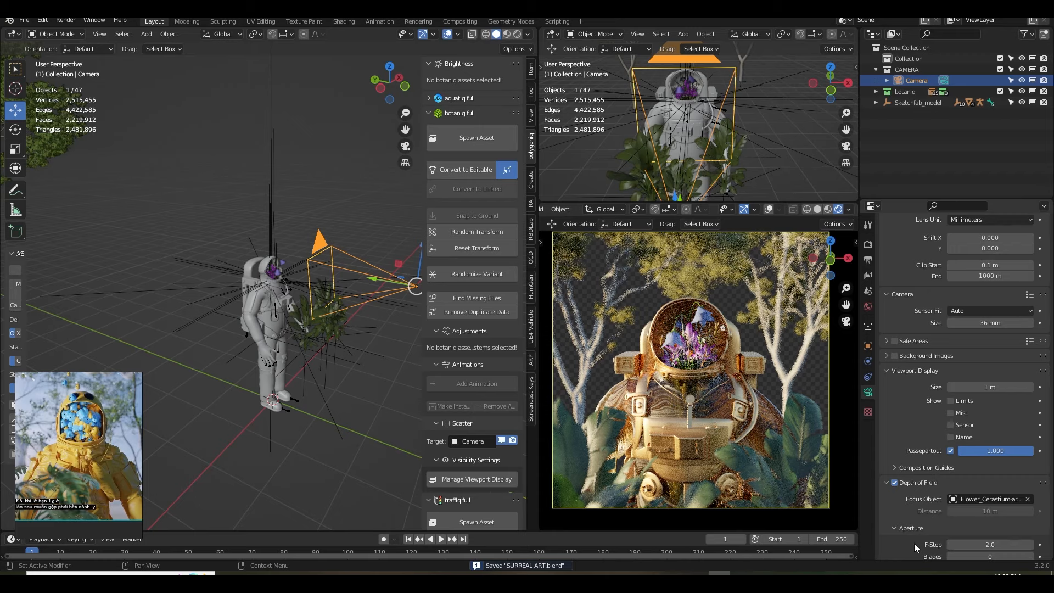
click(988, 544)
text(1)
click(914, 544)
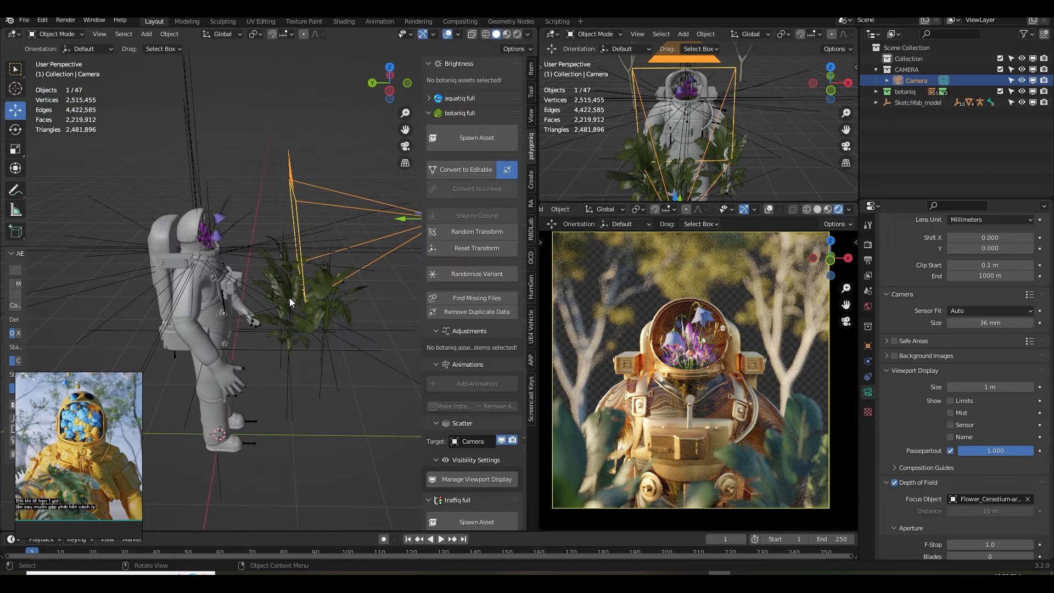
Move the Strelitzia nicolai B plant on the astronaut's right side closer to the body and slightly lower.
click(289, 298)
key(g)
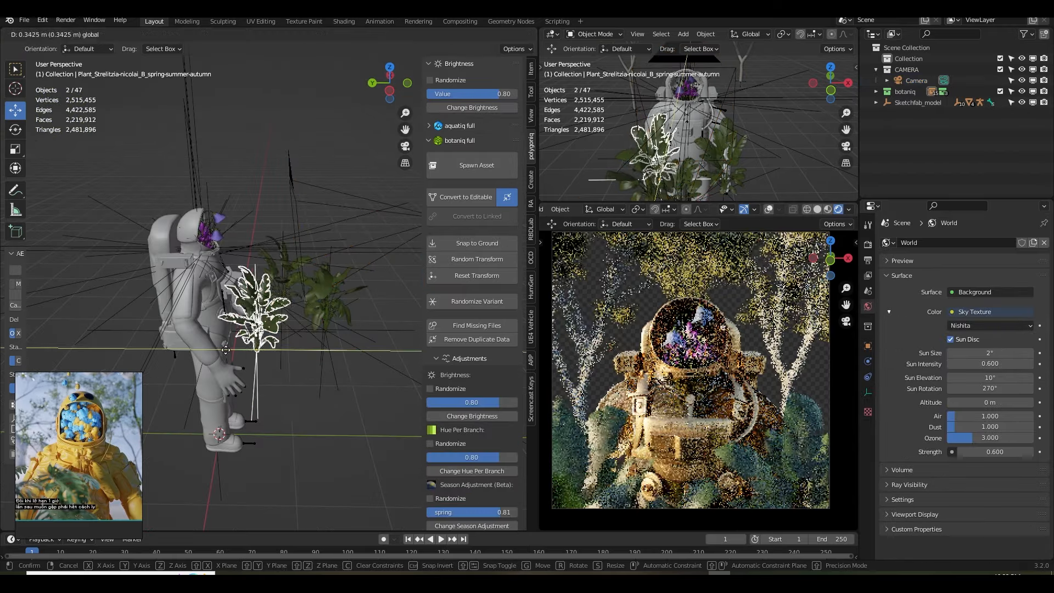
drag(225, 349, 252, 334)
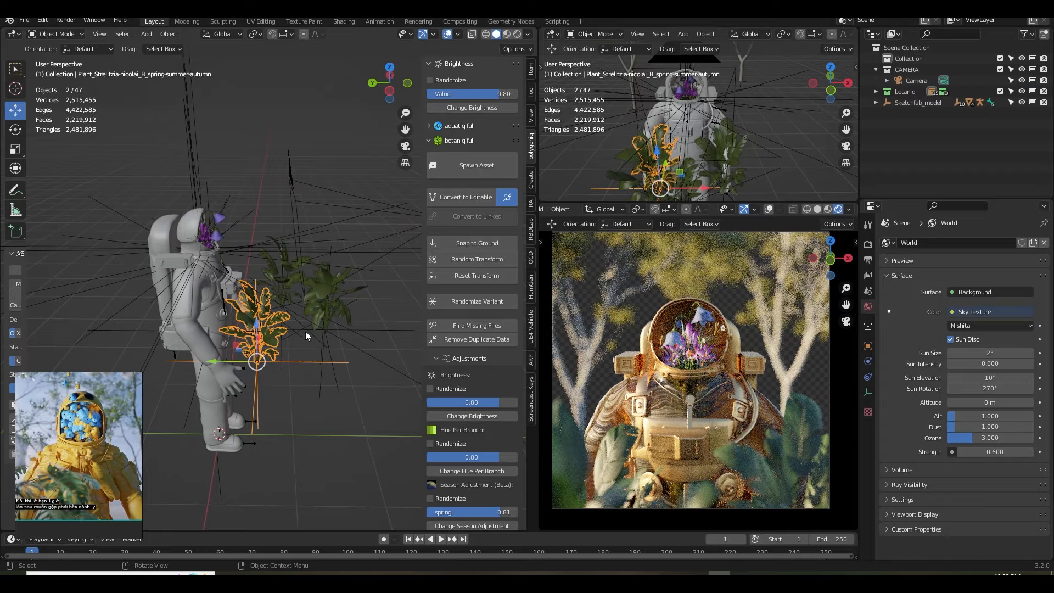
Rotate the Strelitzia nicolai B plant on the astronaut's left side about -98° around the global Z axis.
key(shift+d)
key(r)
key(z)
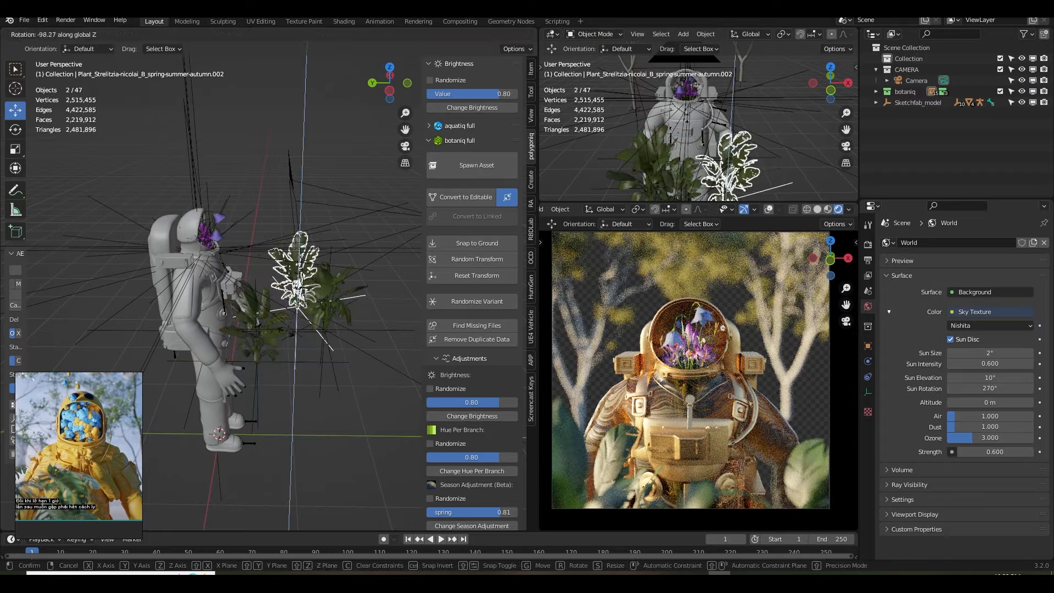
Scale the Strelitzia plant on the astronaut's right side to about 0.86 and raise it about 0.25 m along Z.
key(s)
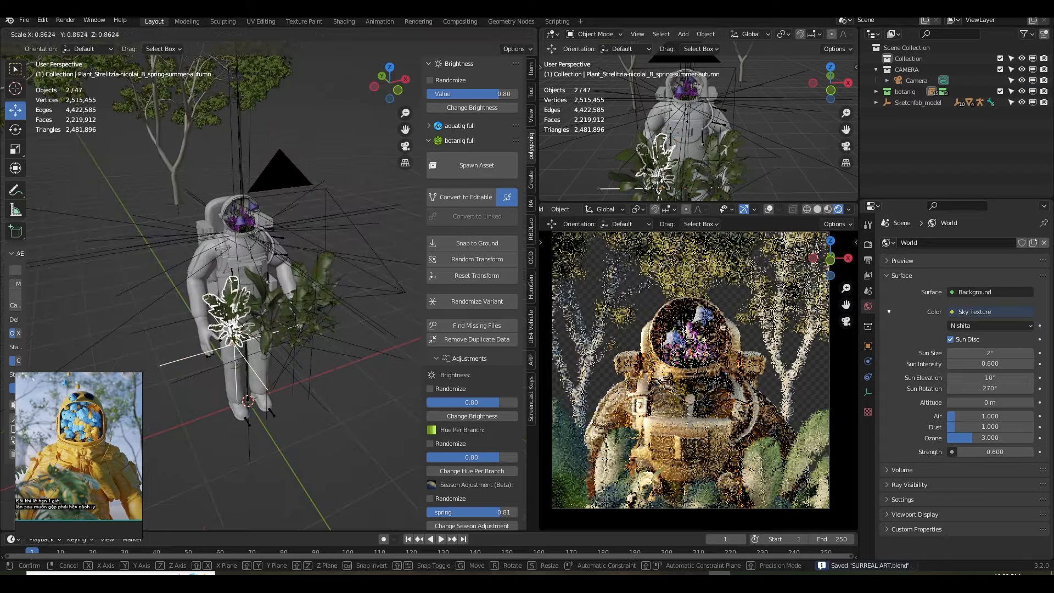
click(241, 320)
key(shift+d)
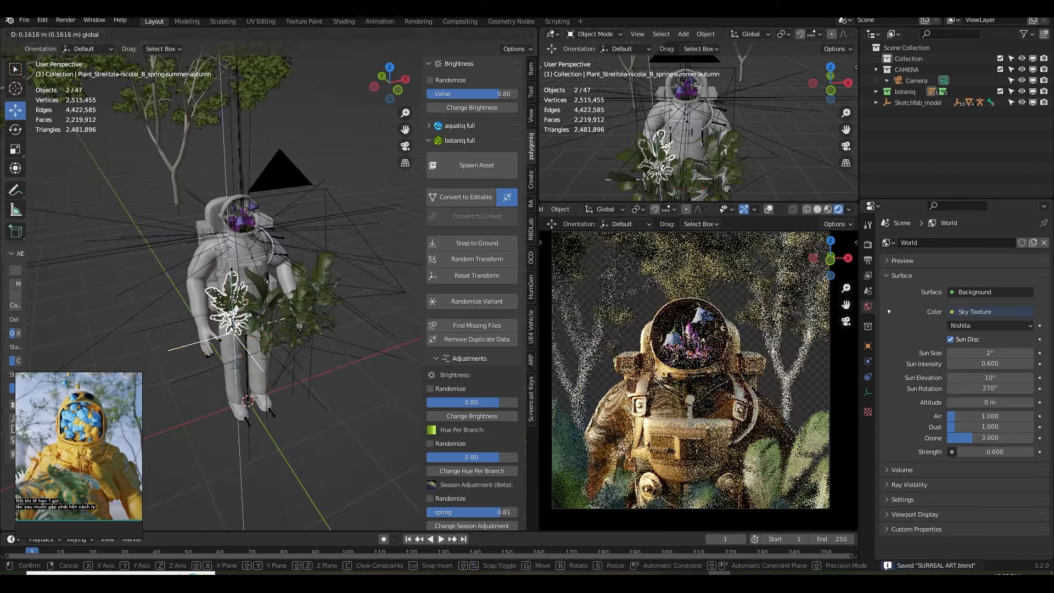
key(z)
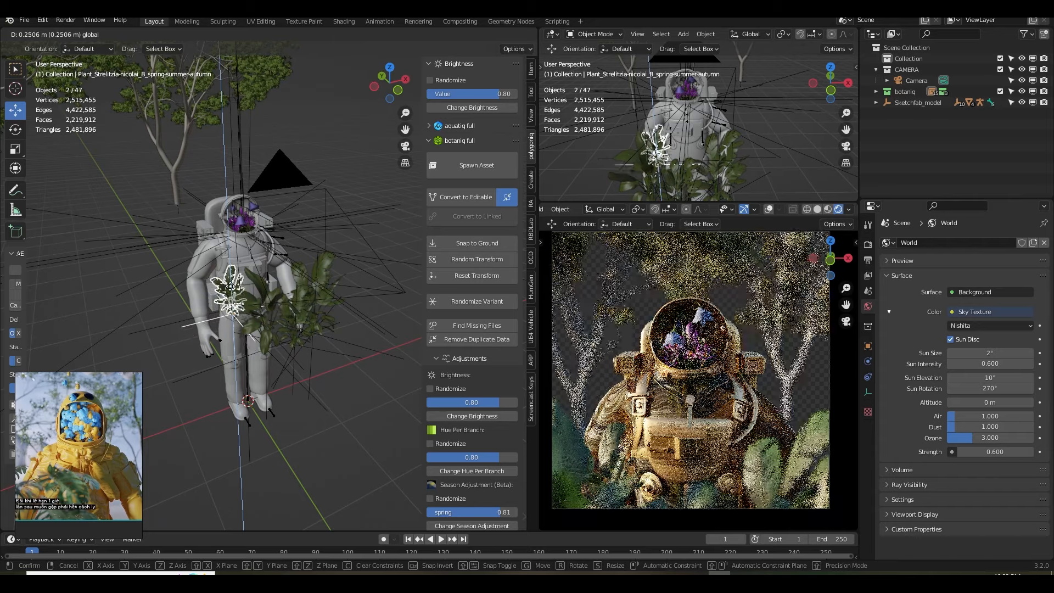
click(242, 329)
Move the scaled Strelitzia plant along the Y axis, away from the astronaut toward the camera.
mouse_move(241, 328)
middle_down()
mouse_move(311, 328)
mouse_move(240, 329)
middle_up()
key(g)
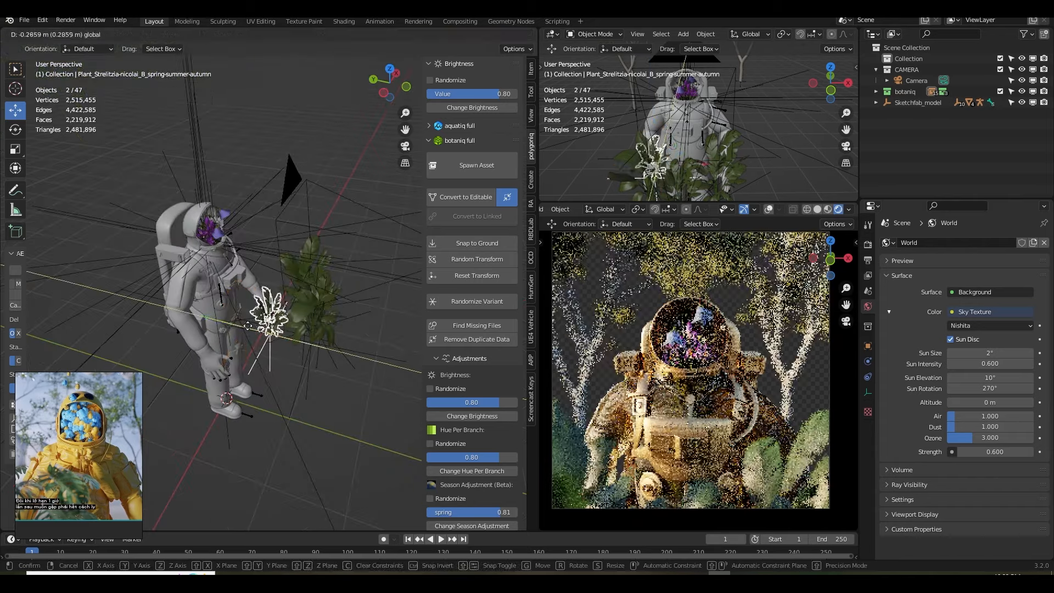
click(303, 307)
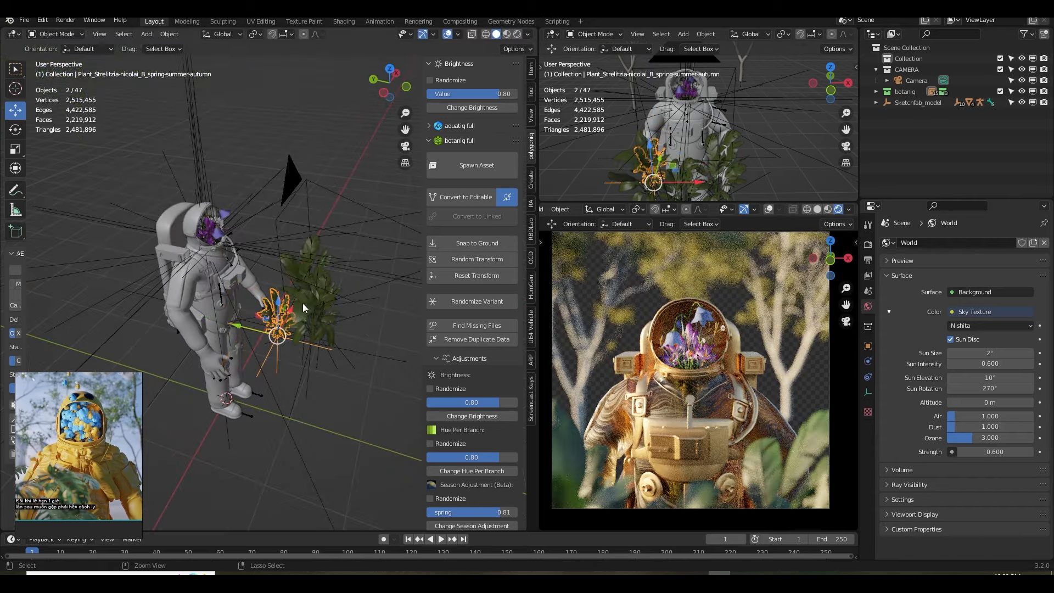
Undo the last move of the Strelitzia plant and spawn the Areca (A) asset from the botaniq plants category.
key(ctrl+z)
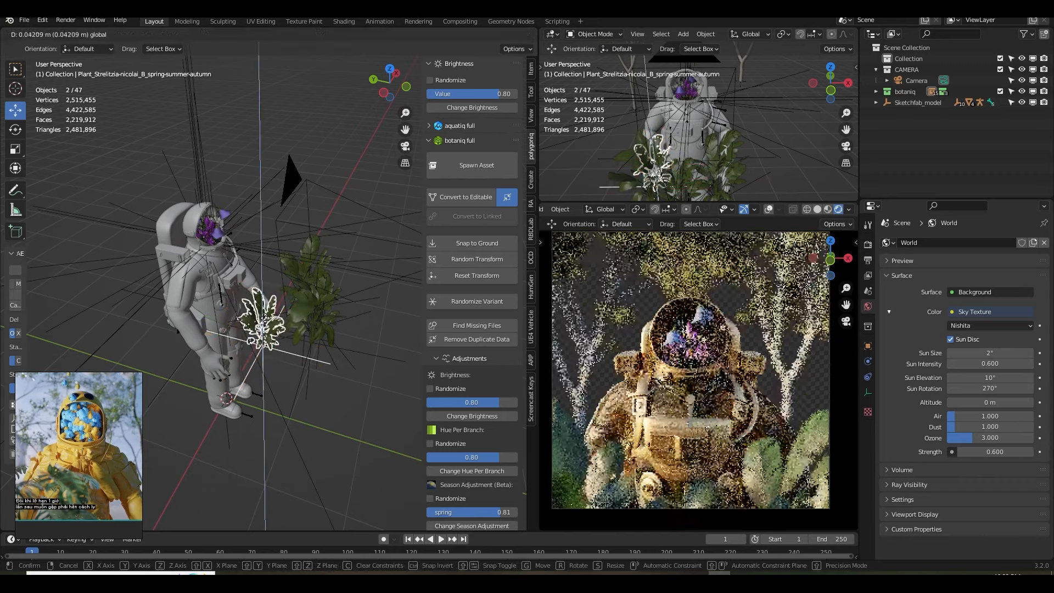
click(478, 168)
click(478, 222)
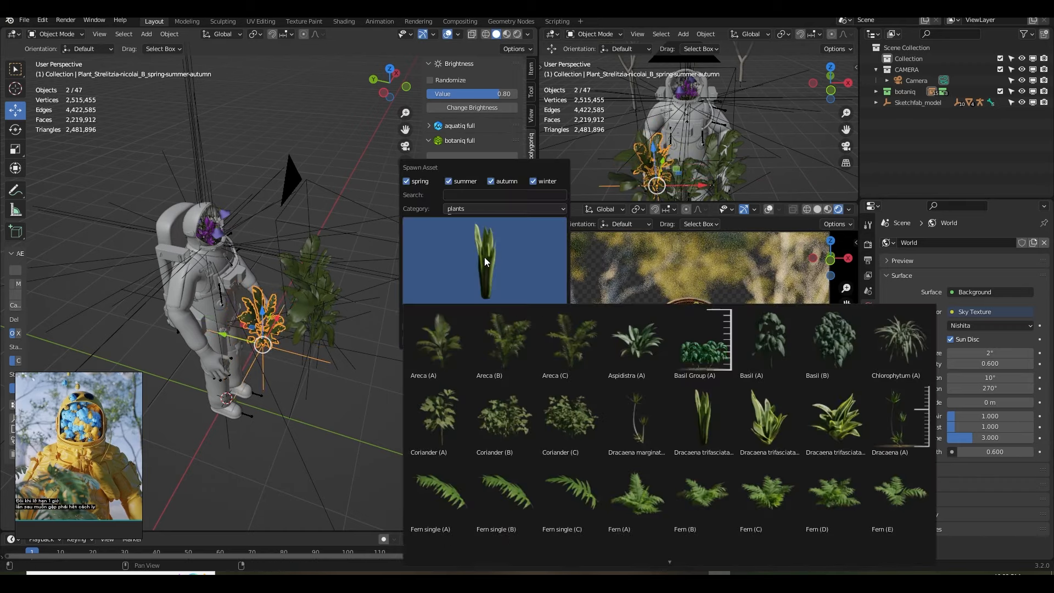
click(437, 343)
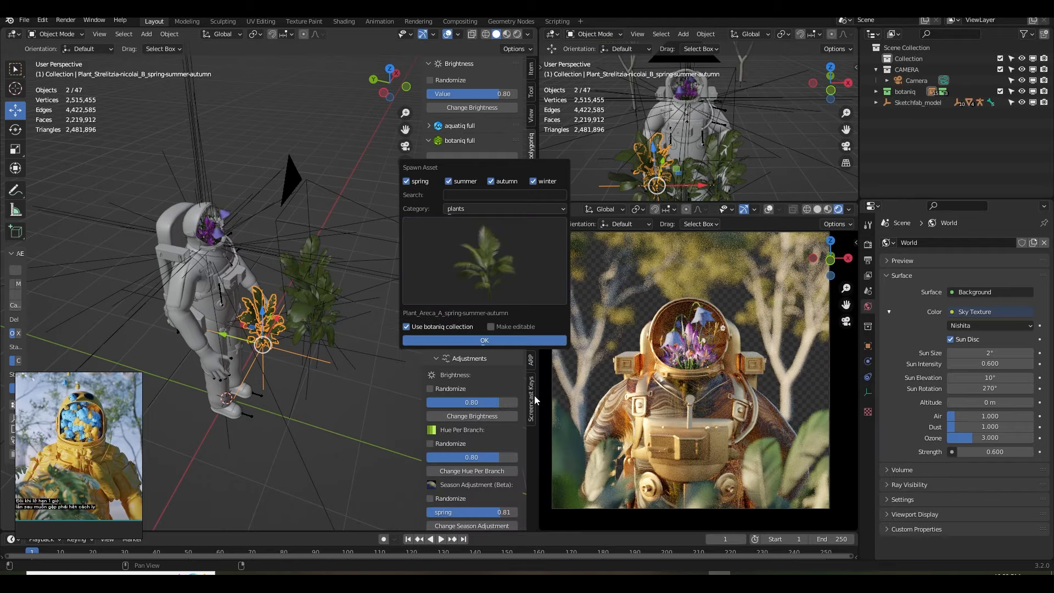
click(494, 340)
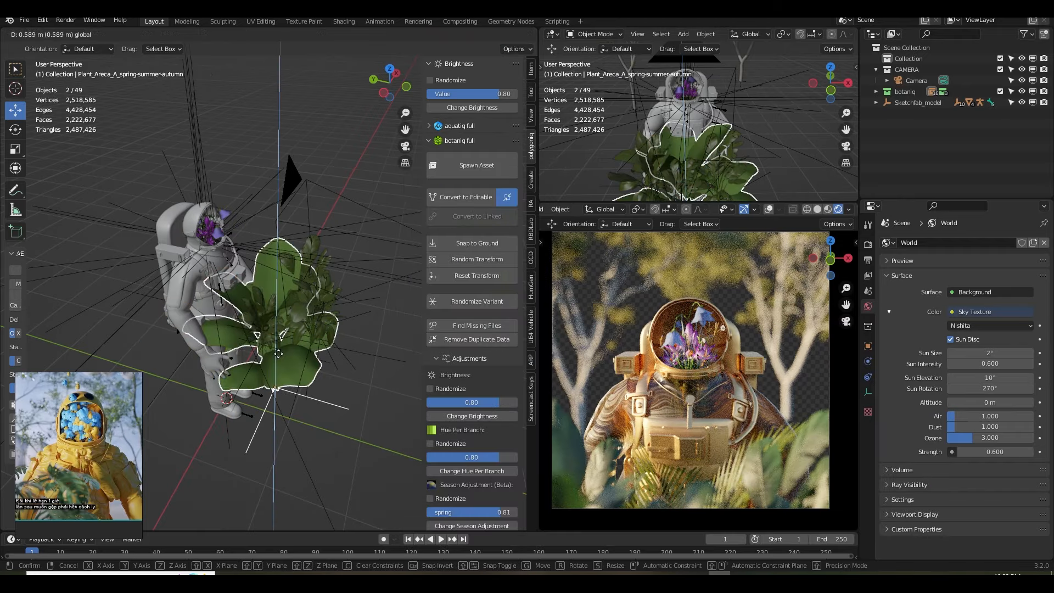
Place the Areca plant in front of the astronaut's torso and scale it to about 1.83.
click(294, 392)
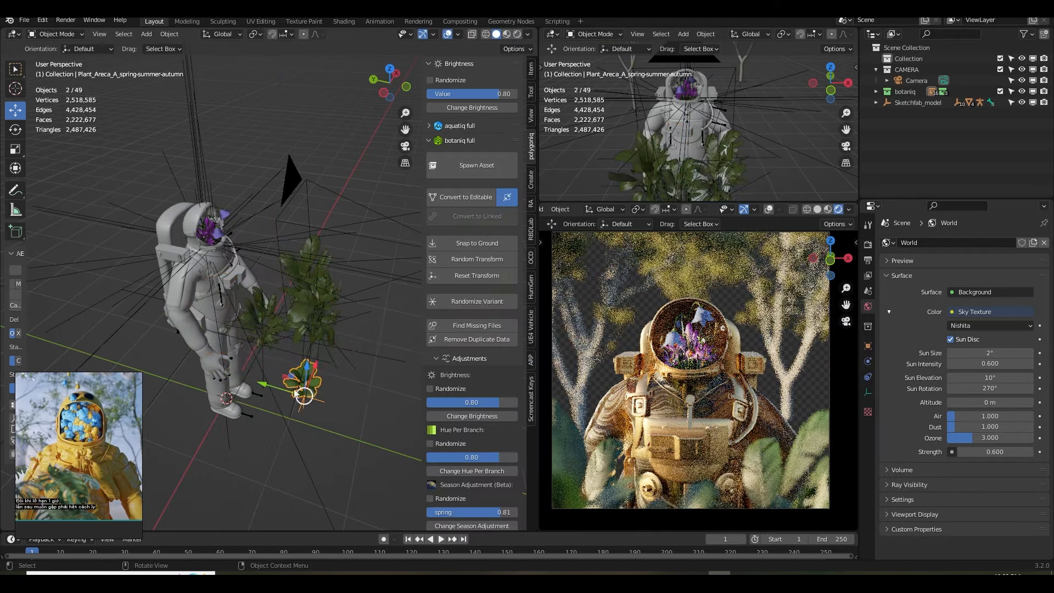
key(s)
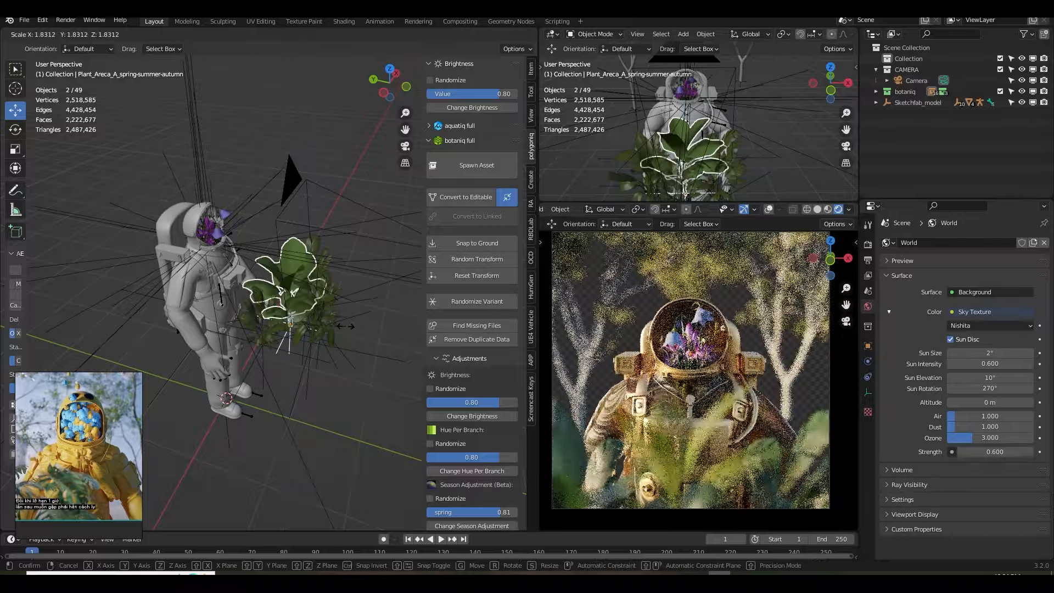
click(325, 334)
Move the Areca plant behind the astronaut's back, scale it up by about 2.4, and save the scene file.
drag(269, 320, 306, 329)
key(s)
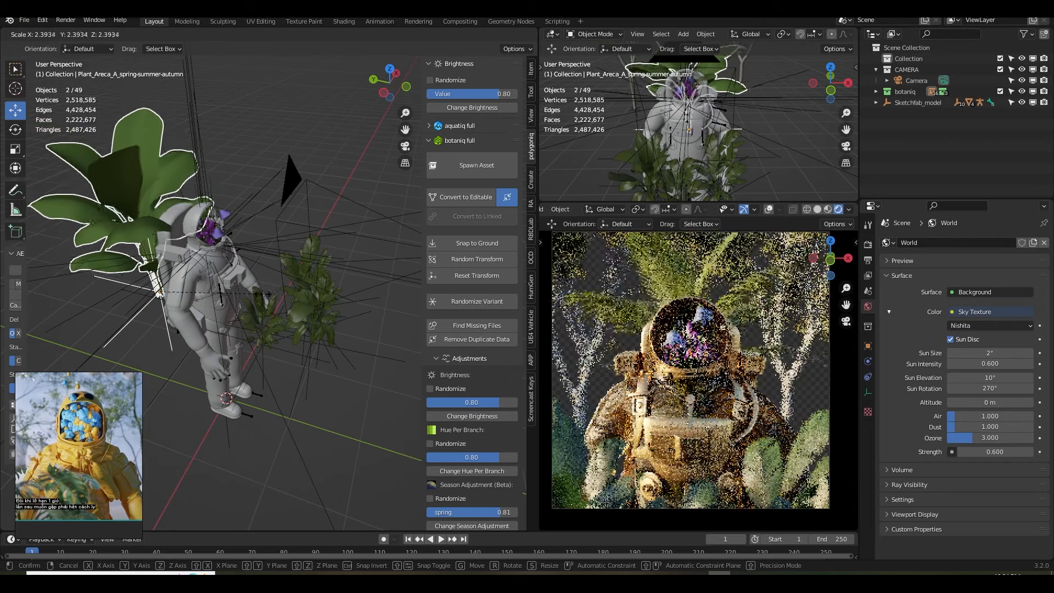
click(265, 298)
key(ctrl+s)
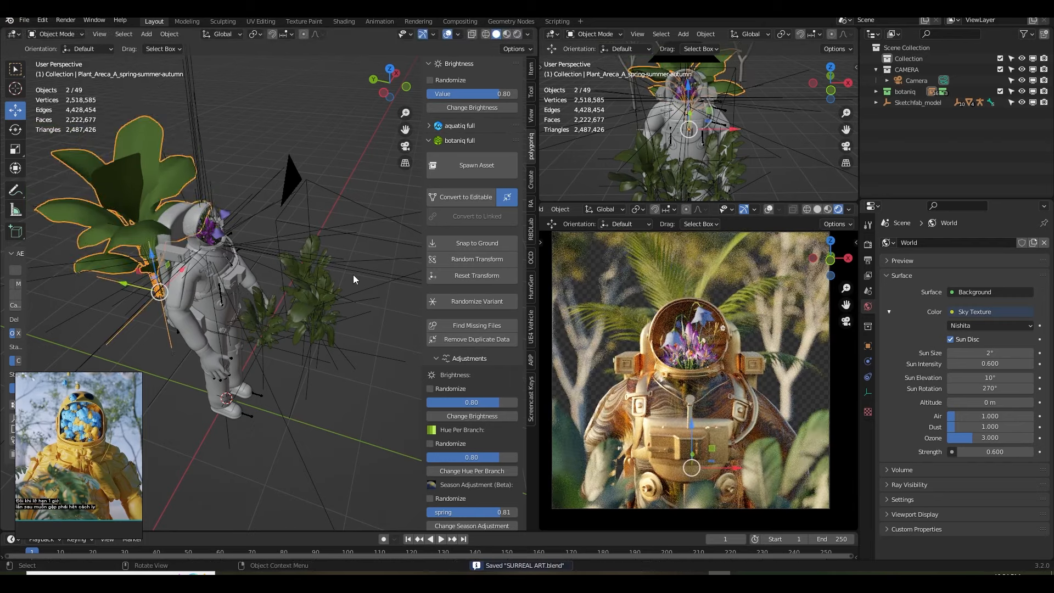
Rotate the Areca plant about 39° in the front view so its leaves fan out over one shoulder.
key(KP_1)
key(r)
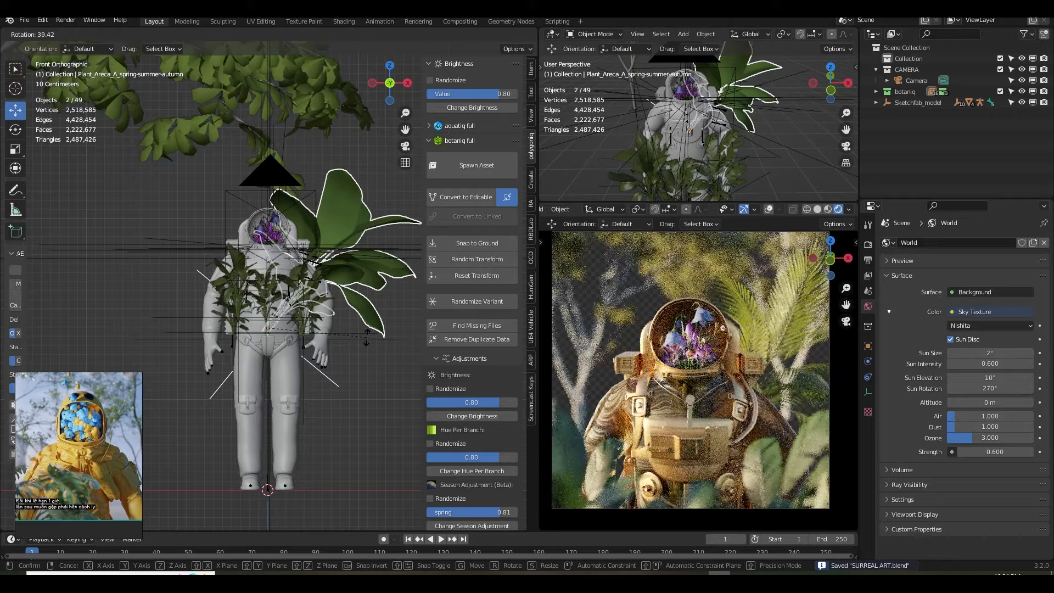
click(366, 337)
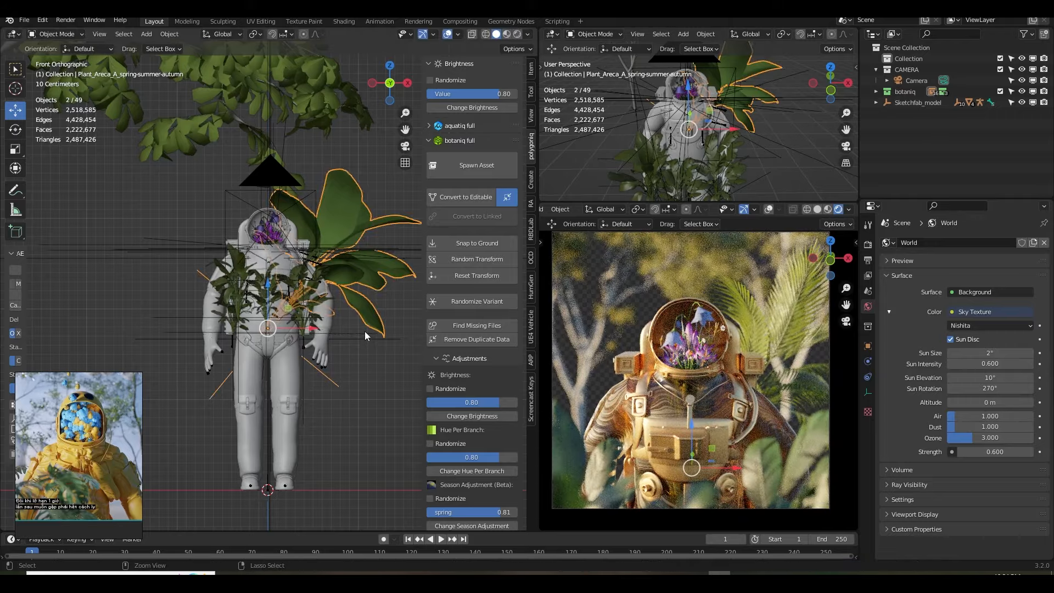
Duplicate the Areca plant, rotate the copy about -71° toward the opposite shoulder, and save the scene file.
key(shift+d)
key(r)
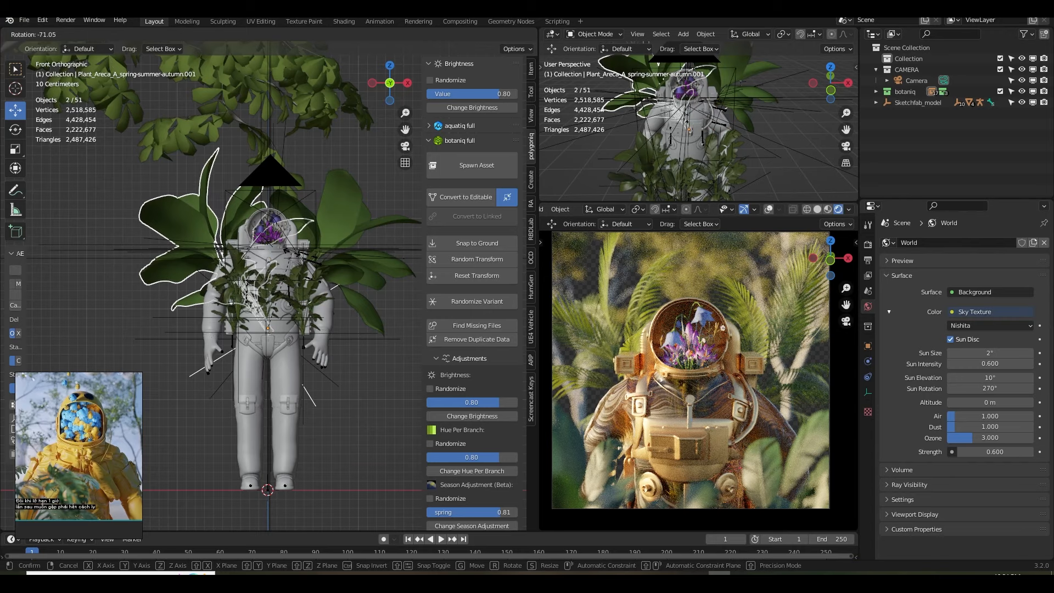
click(330, 369)
key(ctrl+s)
key(ctrl+s)
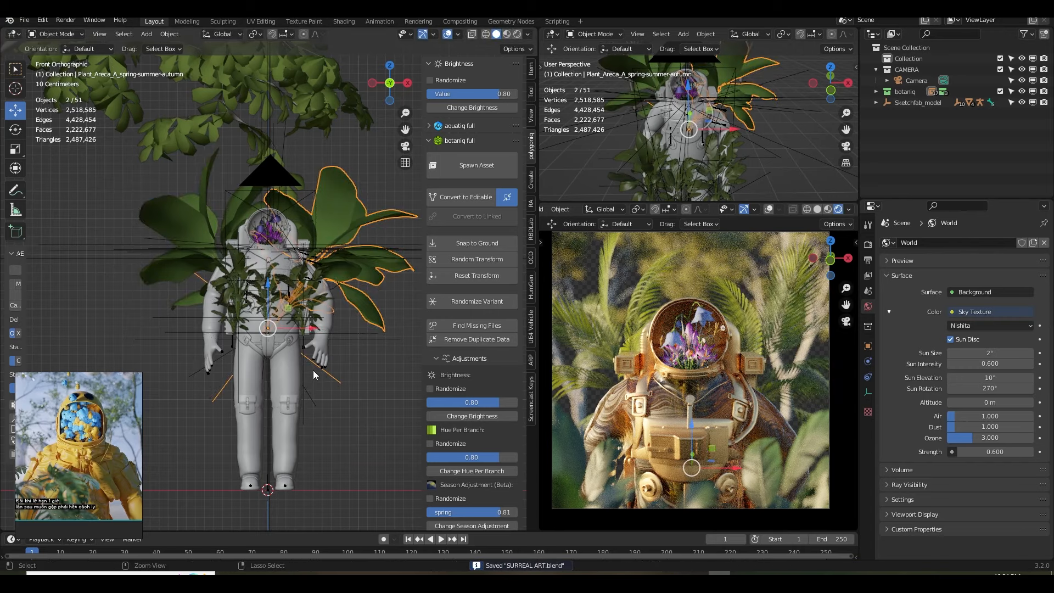
click(828, 581)
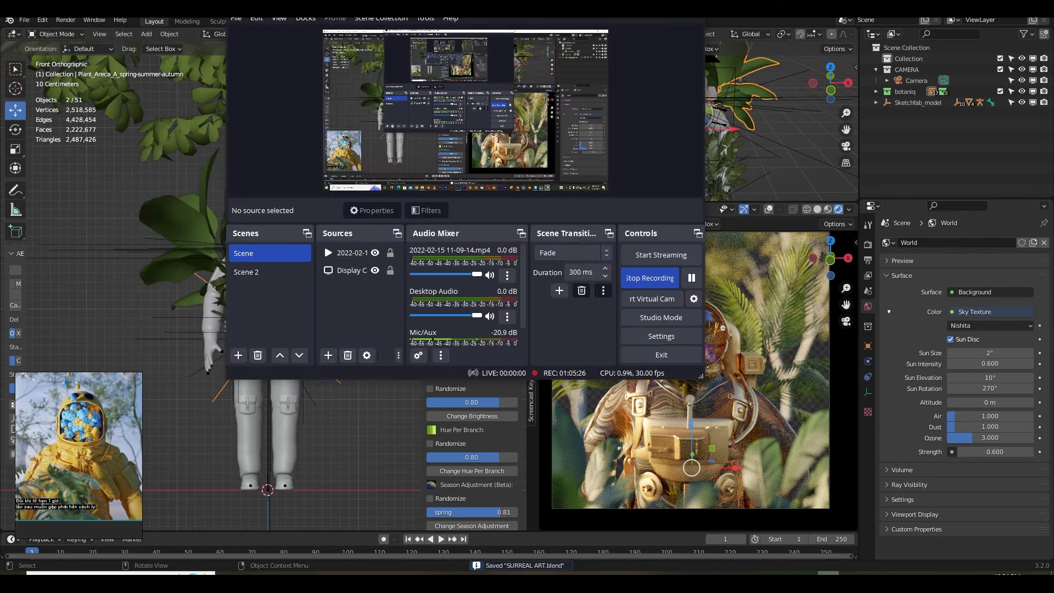
click(827, 582)
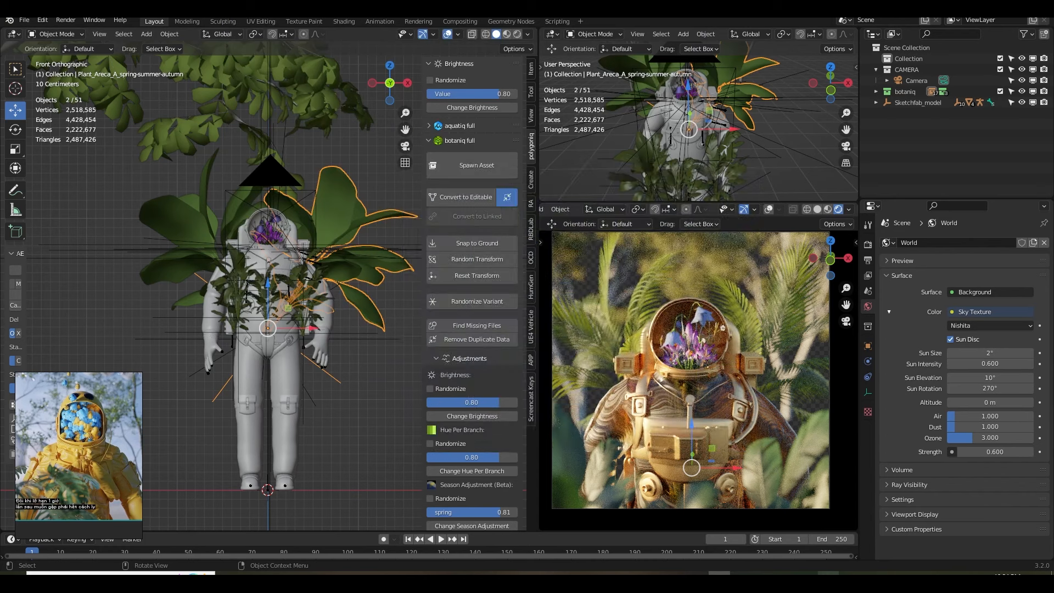
Save the scene file and connect the scratches2.png Color output to the Roughness input of the helmet yellow material.
key(ctrl+s)
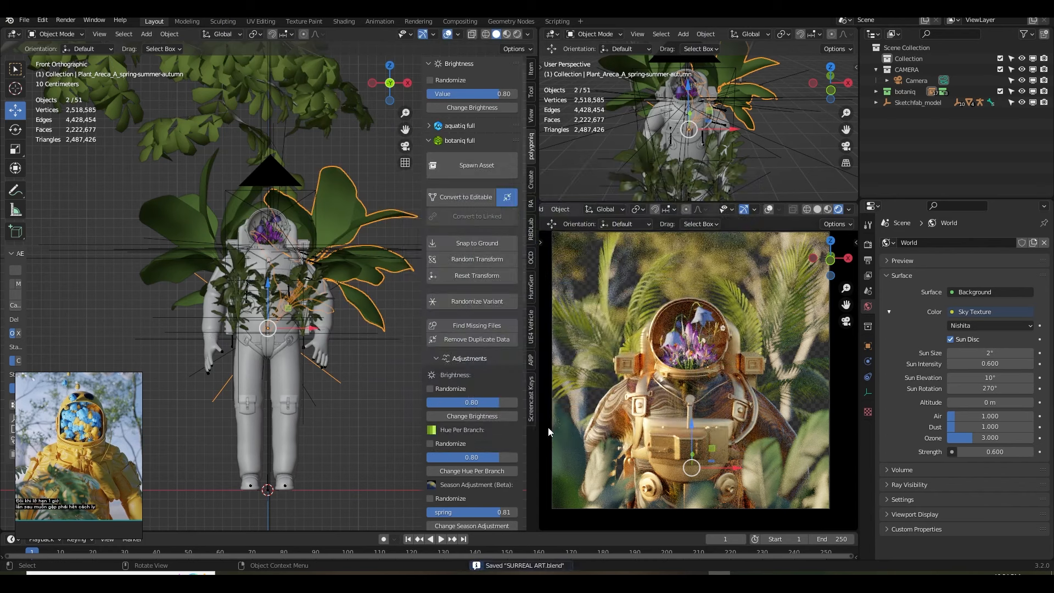
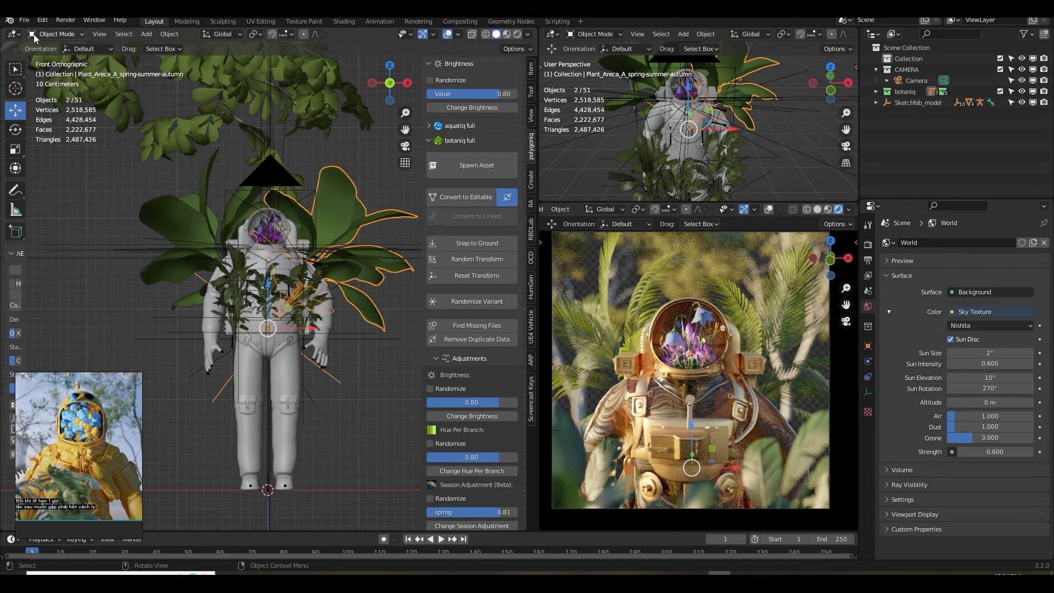
key(shift+F3)
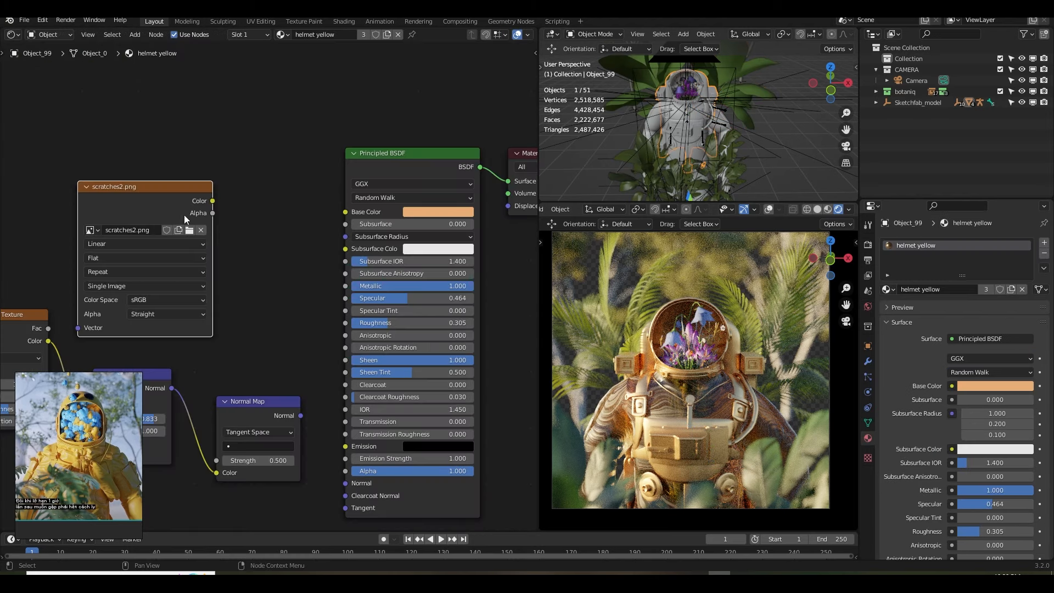
drag(213, 201, 345, 323)
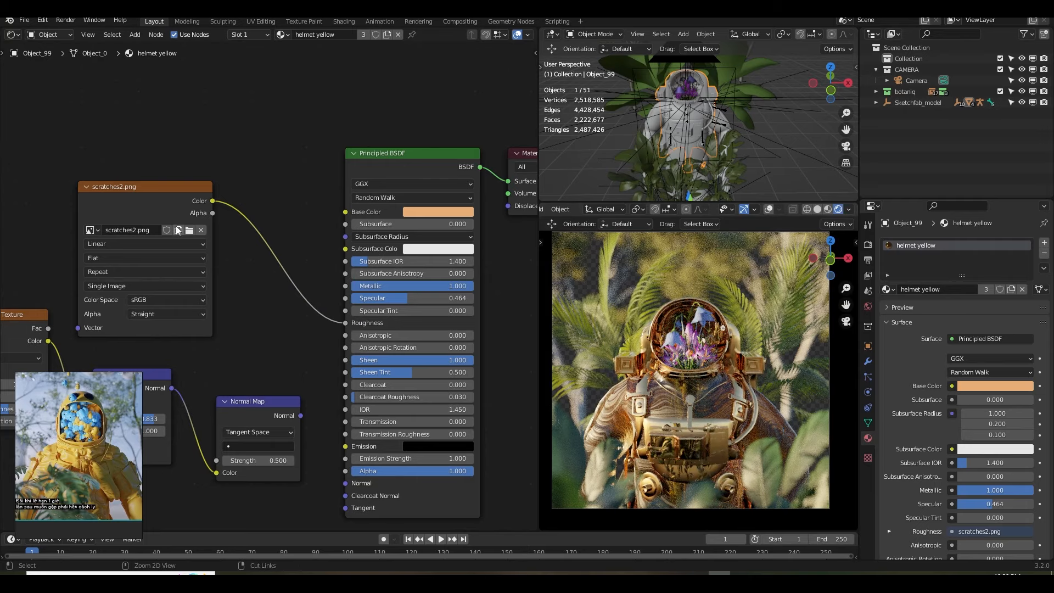
Preview the scratches2.png texture, and insert a ColorRamp before the Roughness input with its white stop at 0.168.
ctrl+shift+click(147, 203)
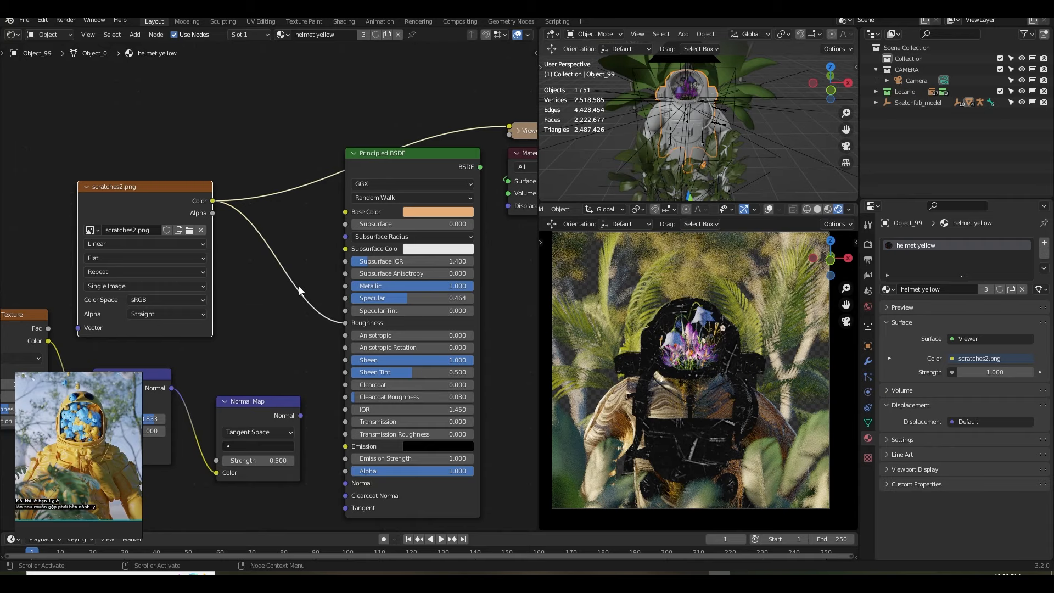
middle_drag(145, 203, 288, 213)
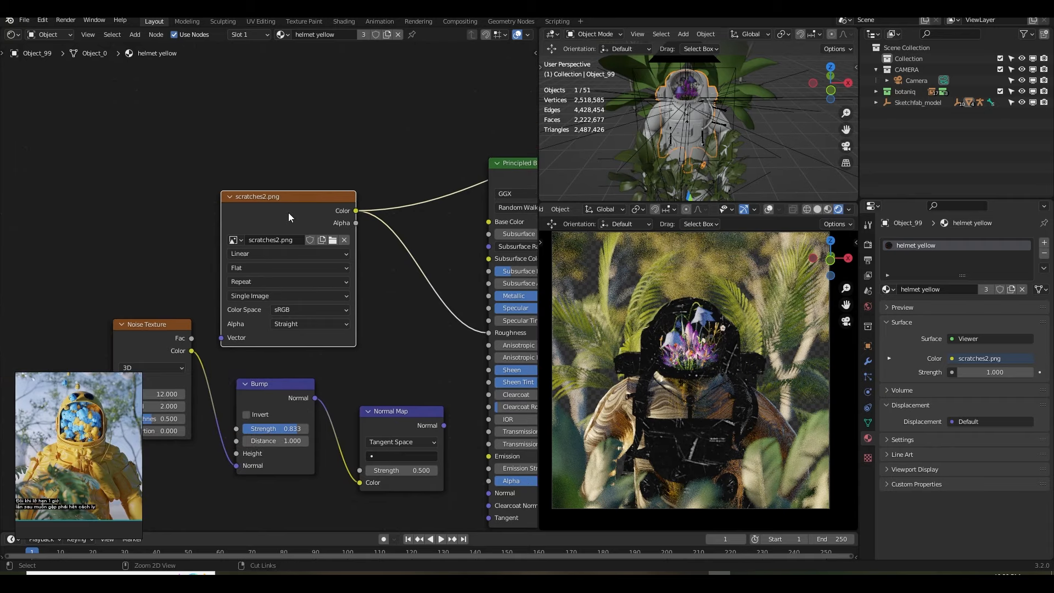
key(shift+a)
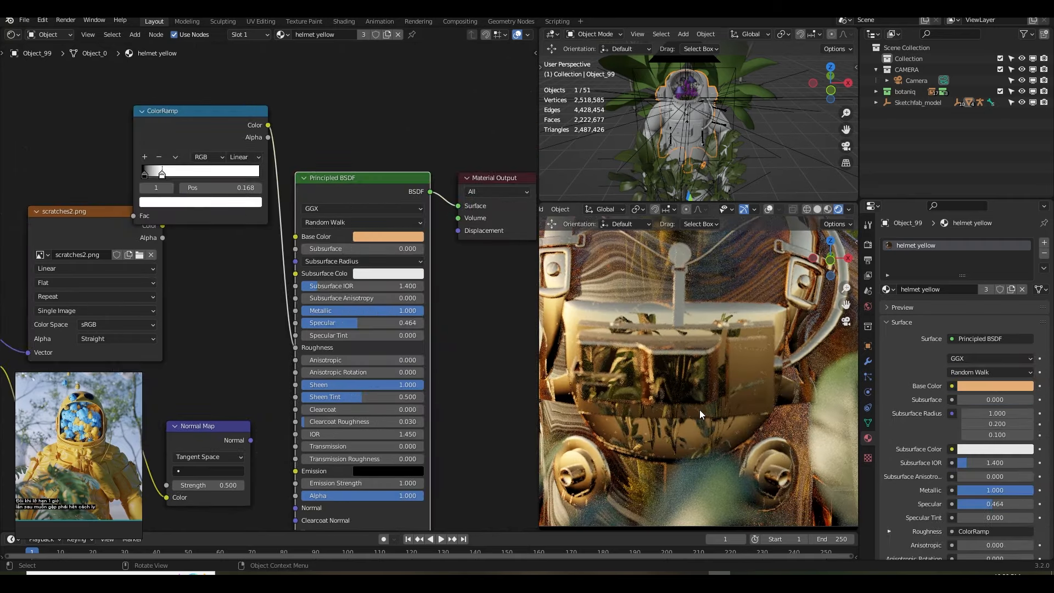
scroll(699, 410, down, 4)
shift+middle_drag(699, 411, 703, 472)
scroll(704, 472, up, 3)
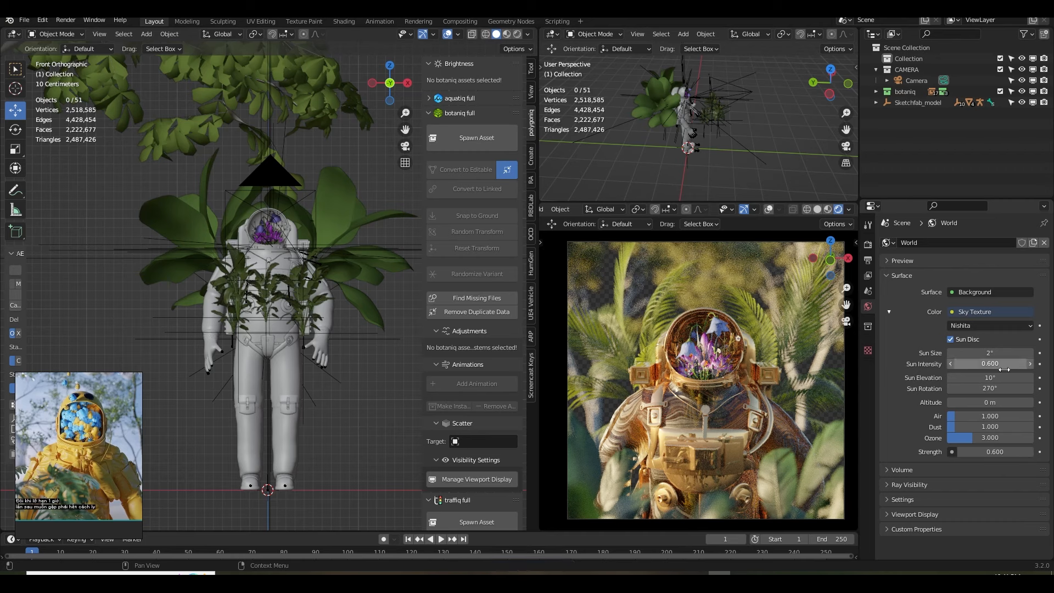
Set the Sun Rotation of the world's Sky Texture to 90°.
click(990, 388)
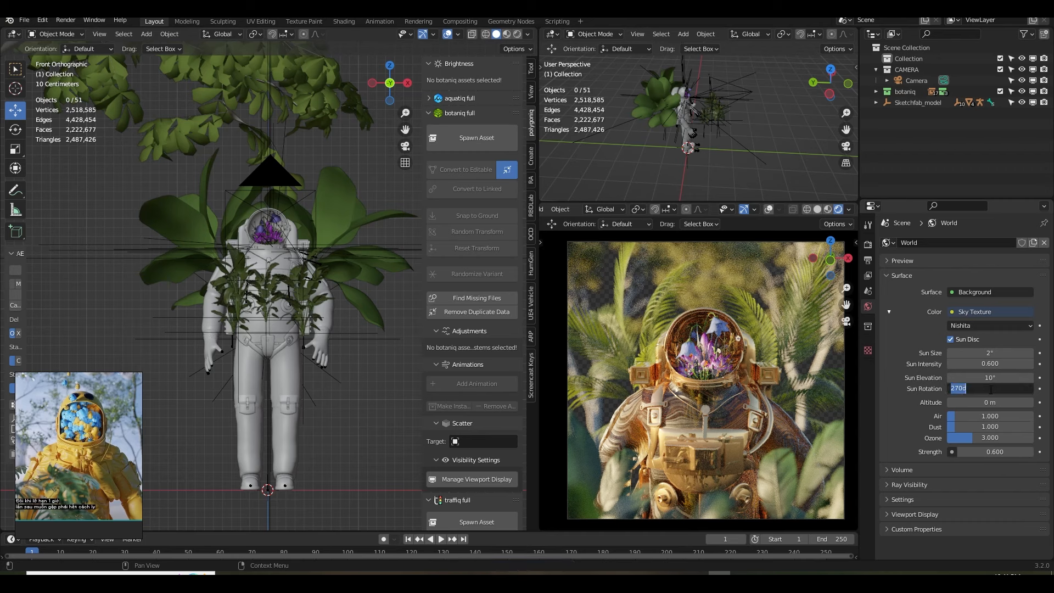
text(90)
key(Return)
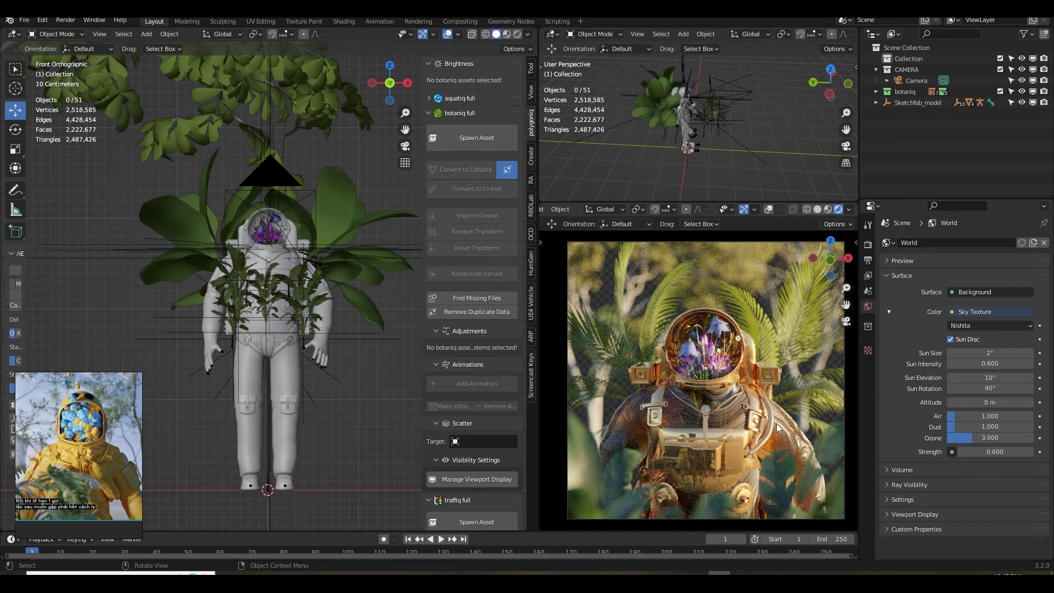
Lower the background Corymbia aparrerinja tree about 1.42 m along the global Z axis.
middle_drag(661, 103, 602, 74)
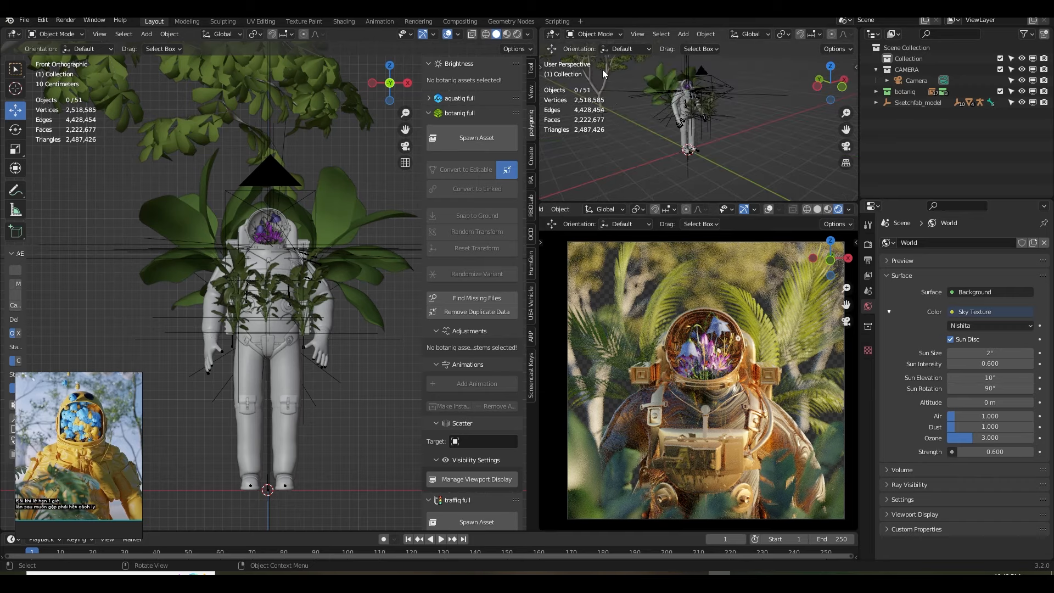
click(601, 69)
key(g)
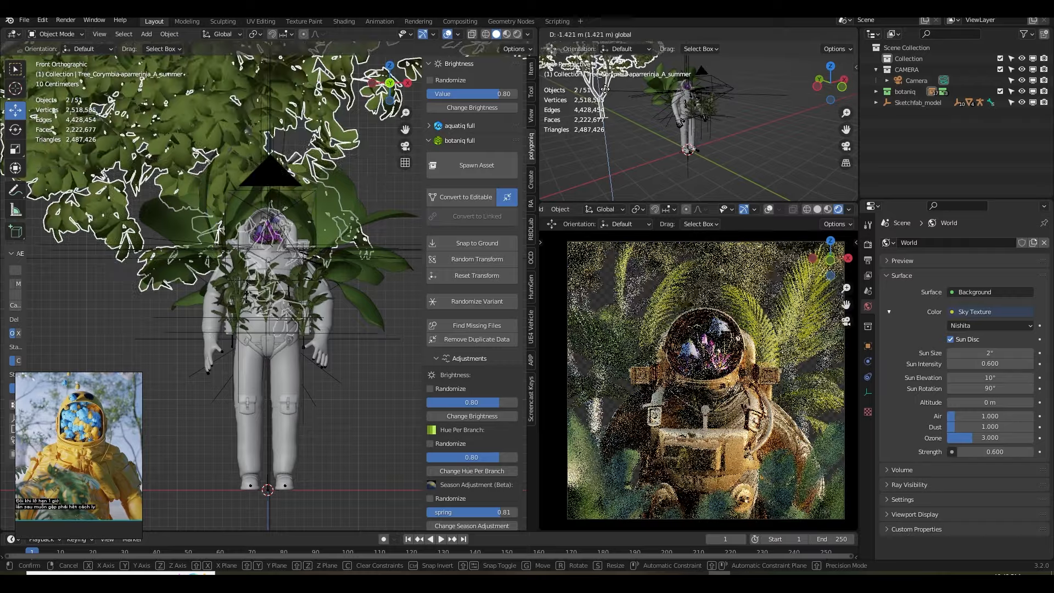
click(606, 91)
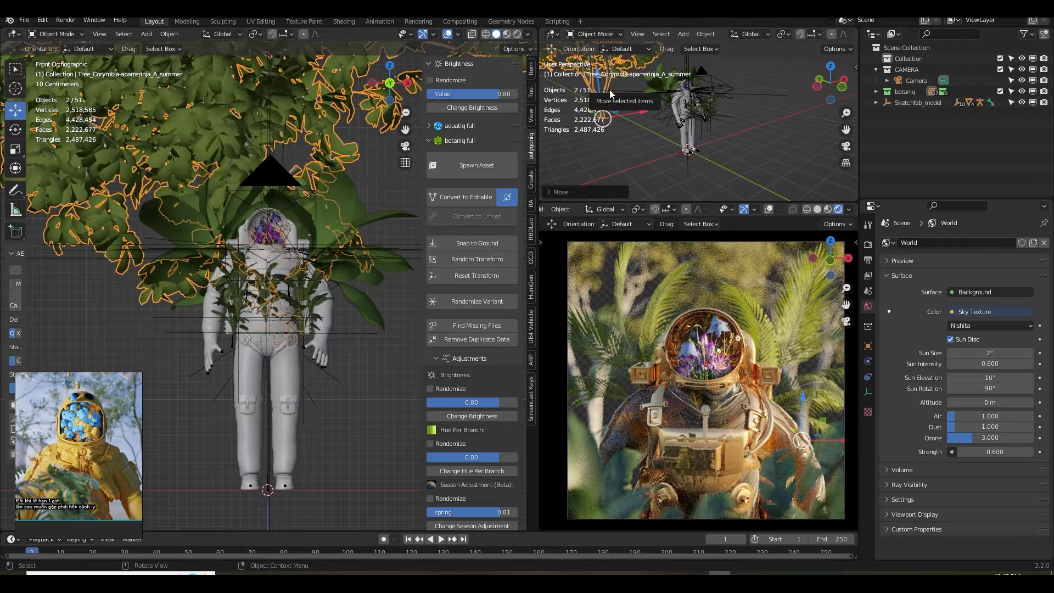
Rotate the background Corymbia aparrerinja tree to rearrange its foliage behind the astronaut, and save the scene file.
key(r)
click(709, 128)
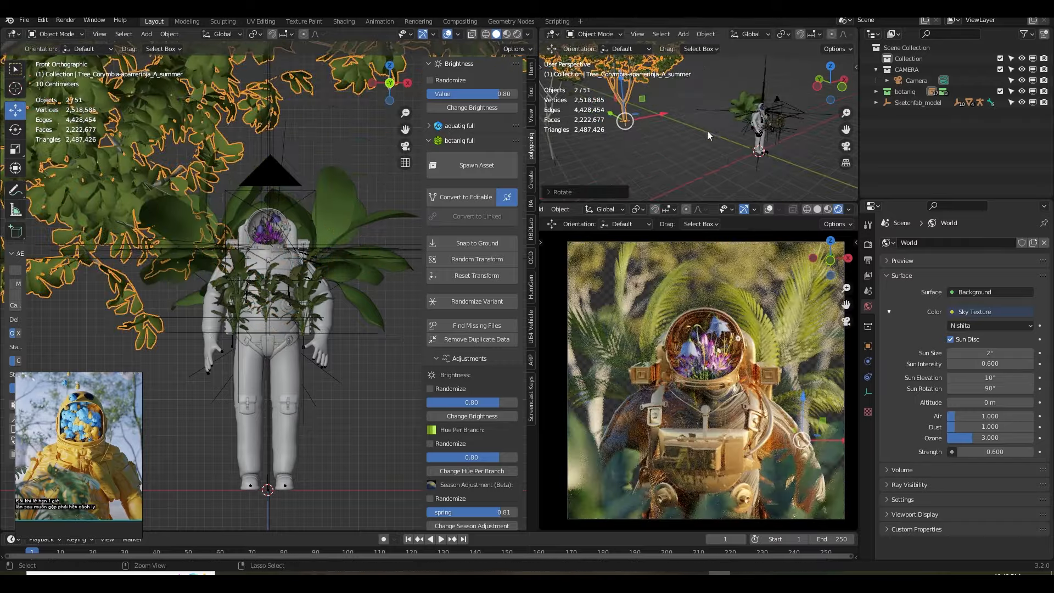
key(ctrl+s)
shift+middle_drag(677, 127, 748, 129)
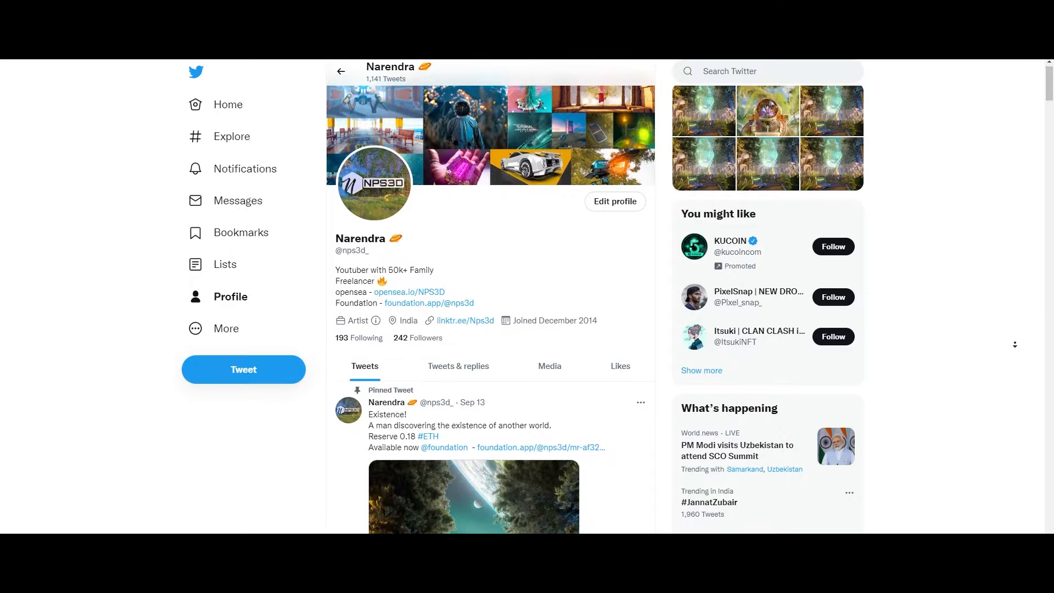
scroll(488, 302, down, 3)
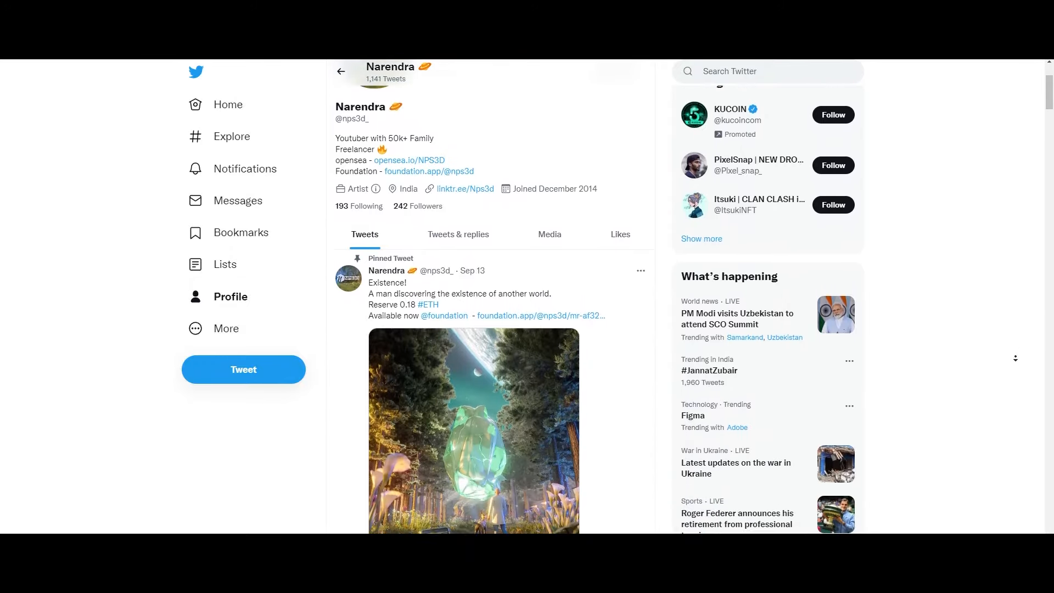
scroll(1015, 358, down, 5)
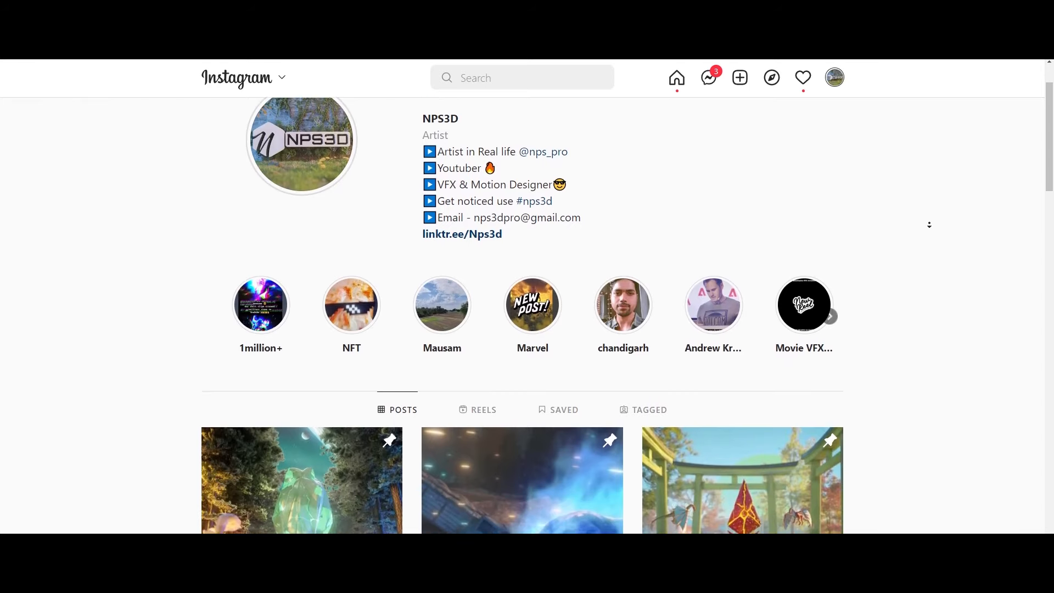
scroll(928, 225, down, 9)
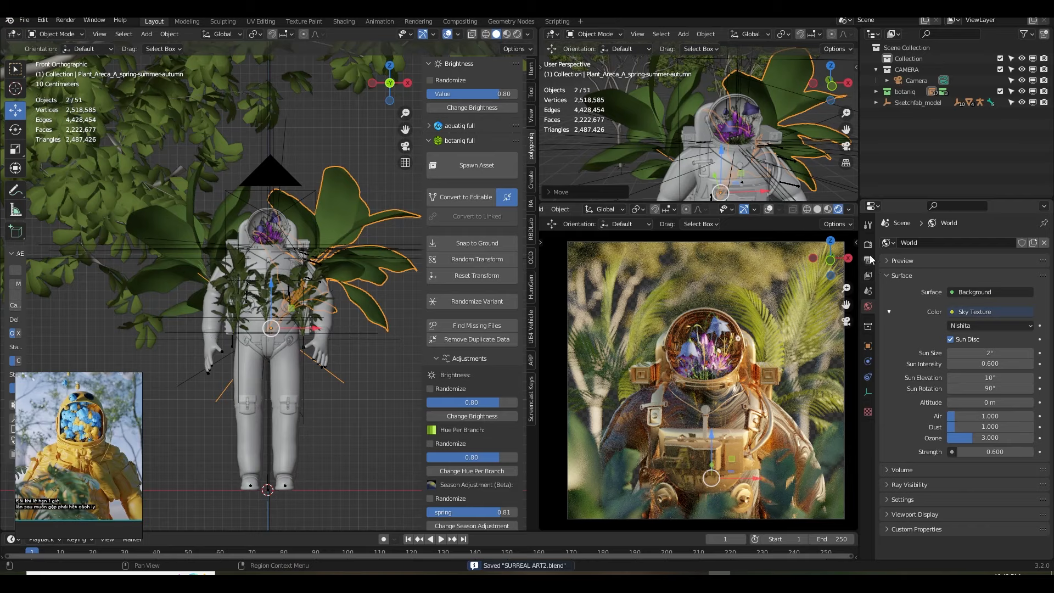
Set the final render's maximum samples to 500 and save the scene file.
click(868, 245)
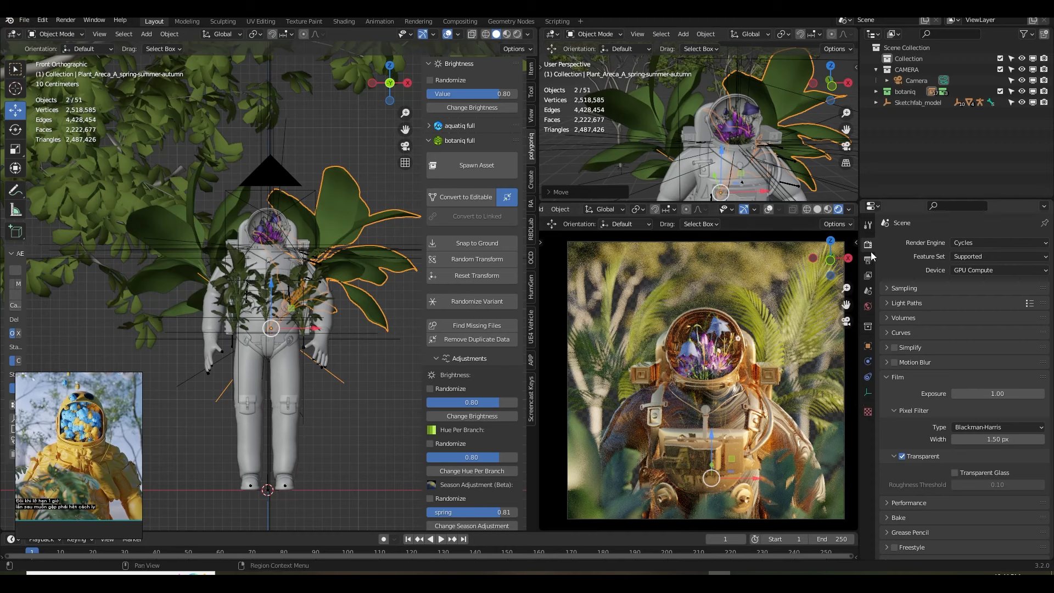
click(888, 289)
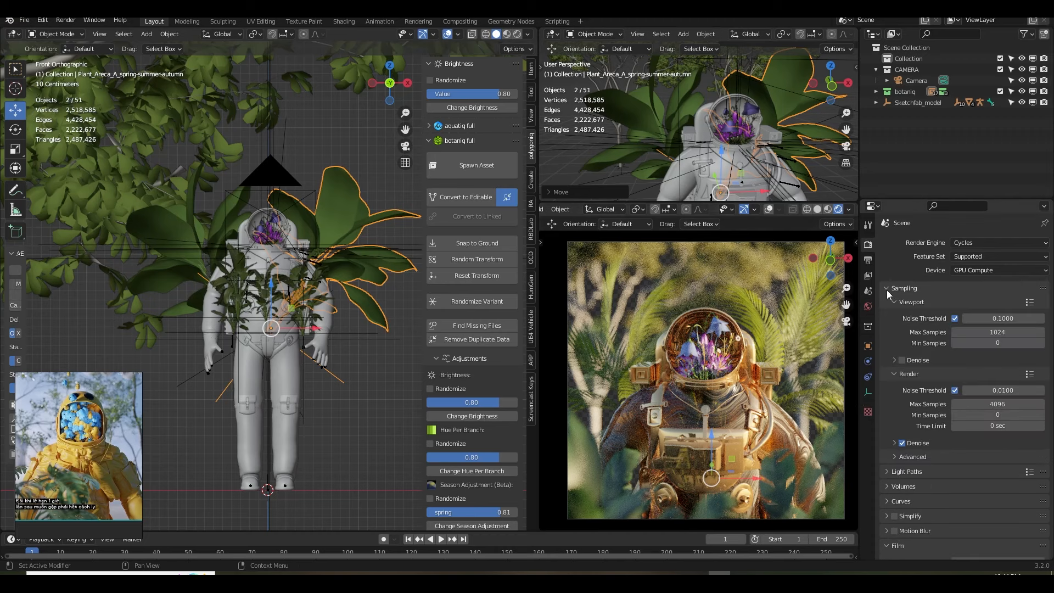
double_click(988, 404)
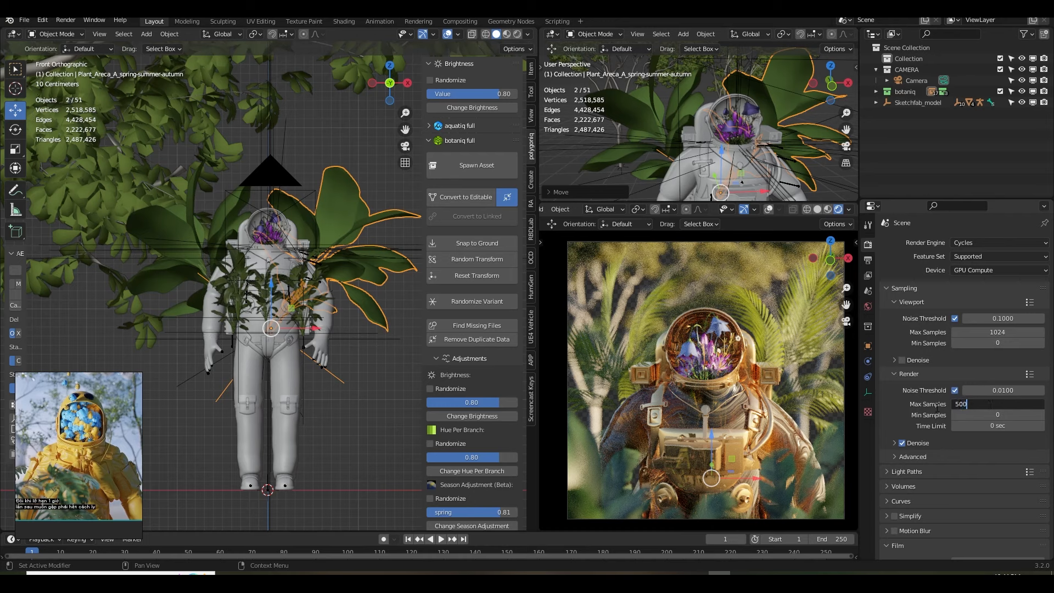
text(500)
key(Return)
key(ctrl+s)
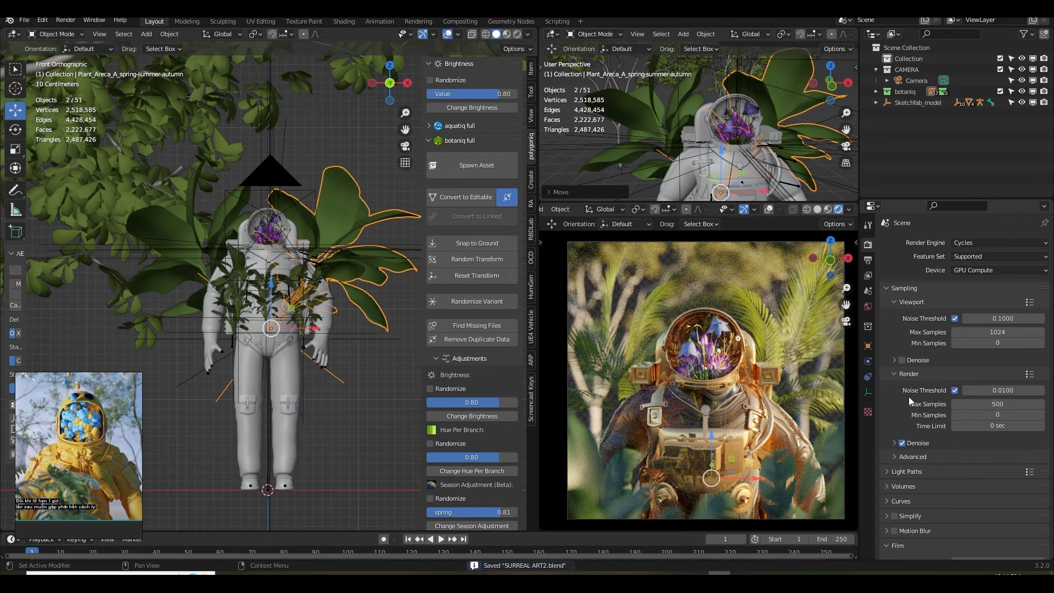
Switch the camera viewport to solid shading and render the still image.
click(817, 209)
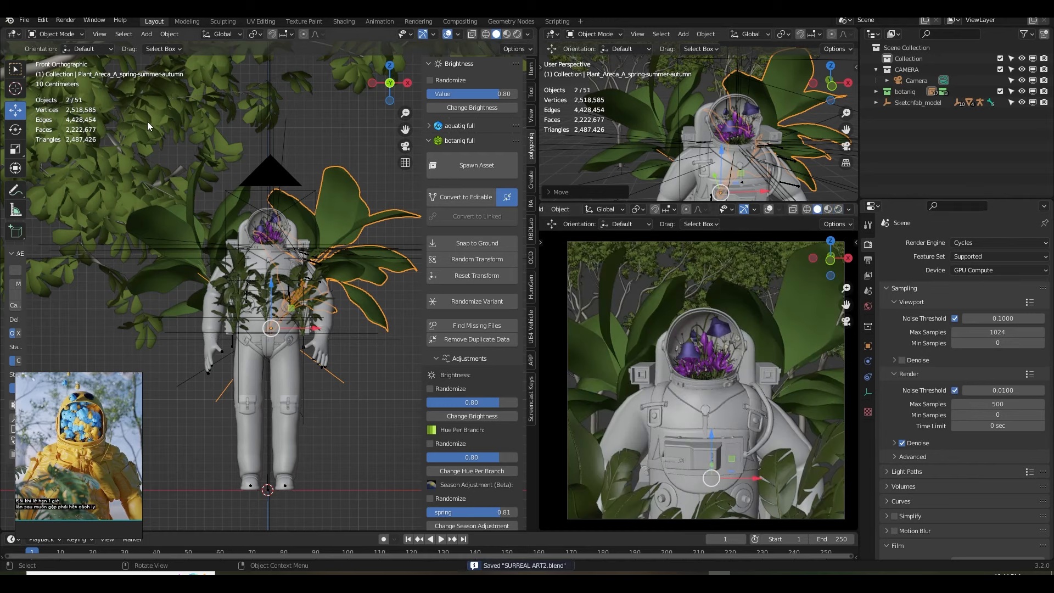
click(77, 24)
click(77, 34)
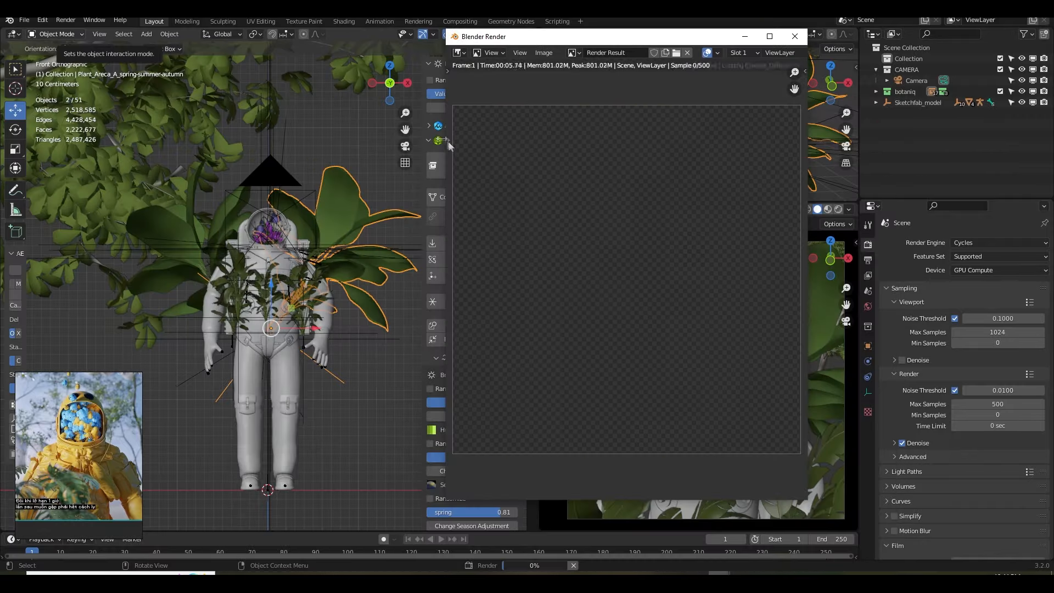
Save the finished render as SURREAL in PNG format with RGBA, 16-bit colour depth and 0% compression, and close the render window.
click(475, 52)
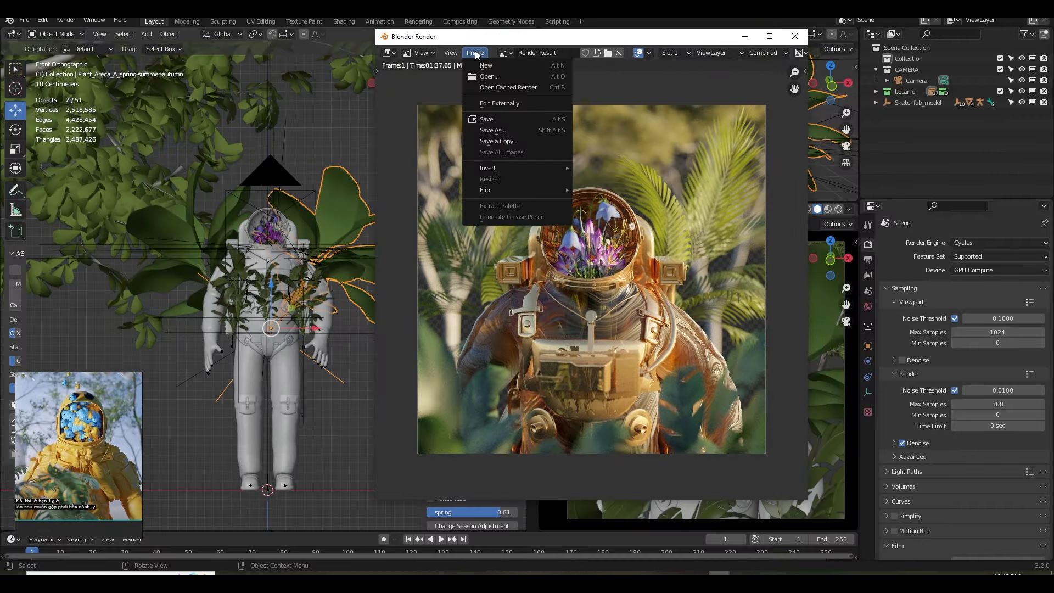
click(498, 118)
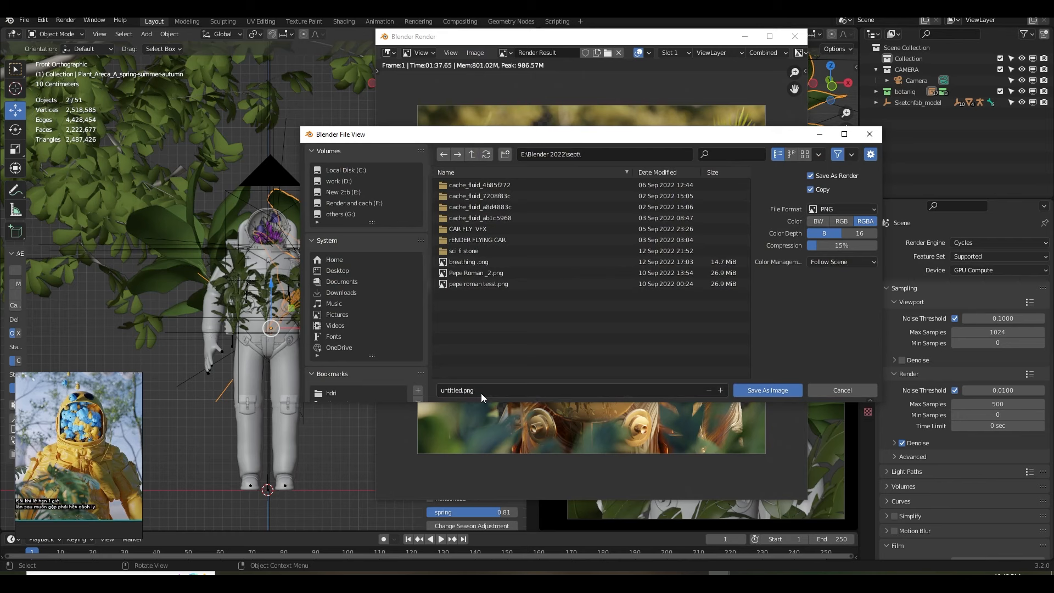
click(842, 209)
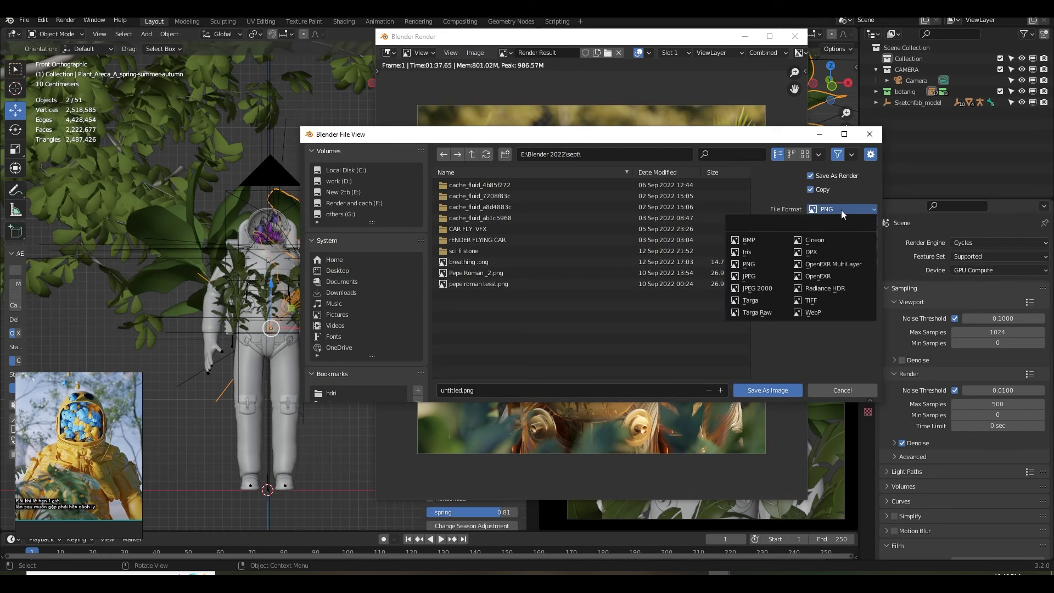
click(840, 212)
drag(835, 245, 816, 248)
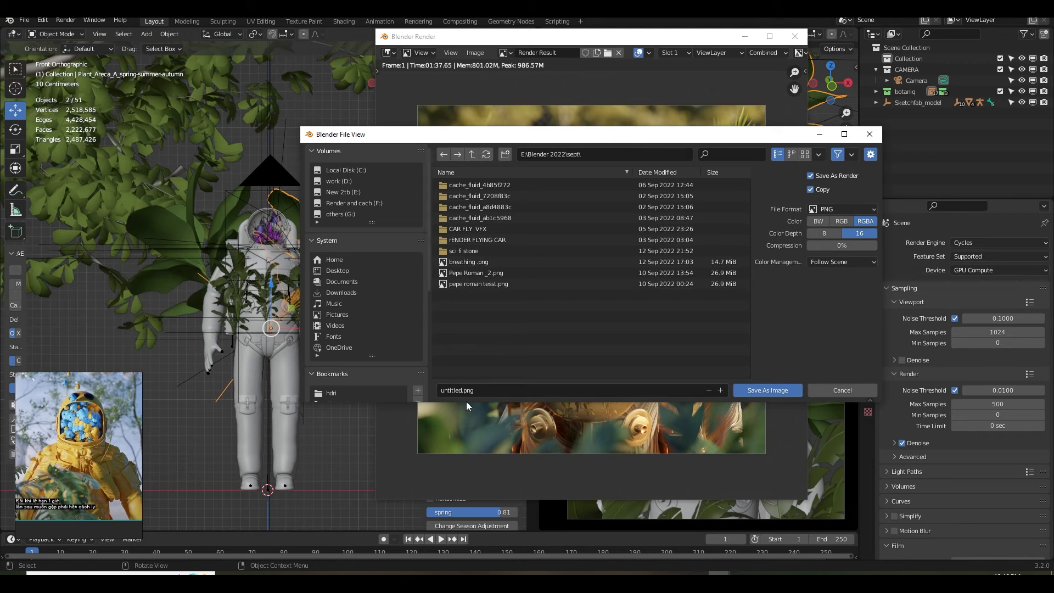
click(492, 391)
text(SURREAL)
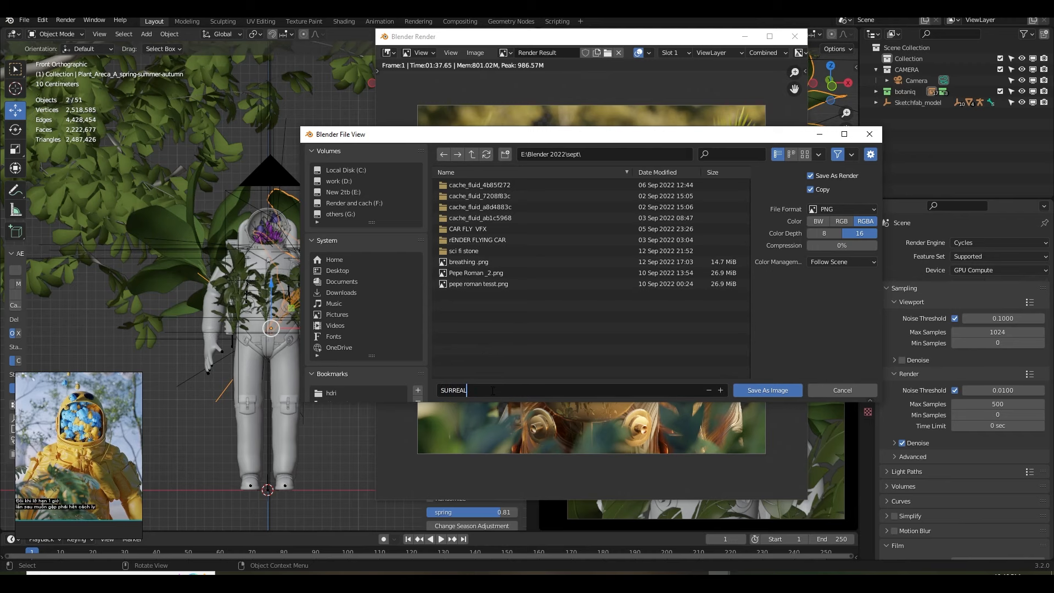
click(772, 391)
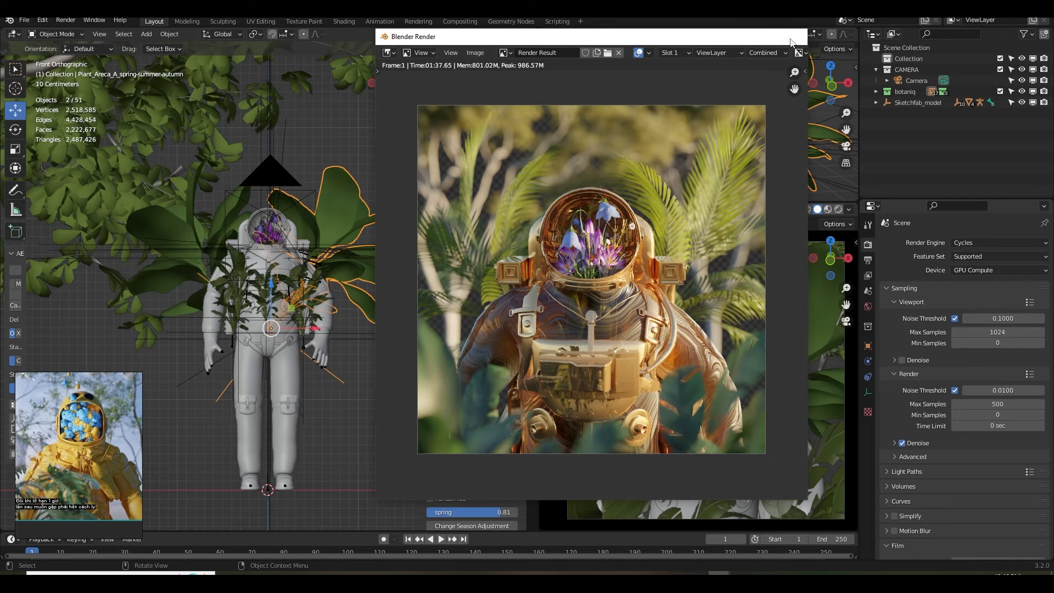
click(794, 36)
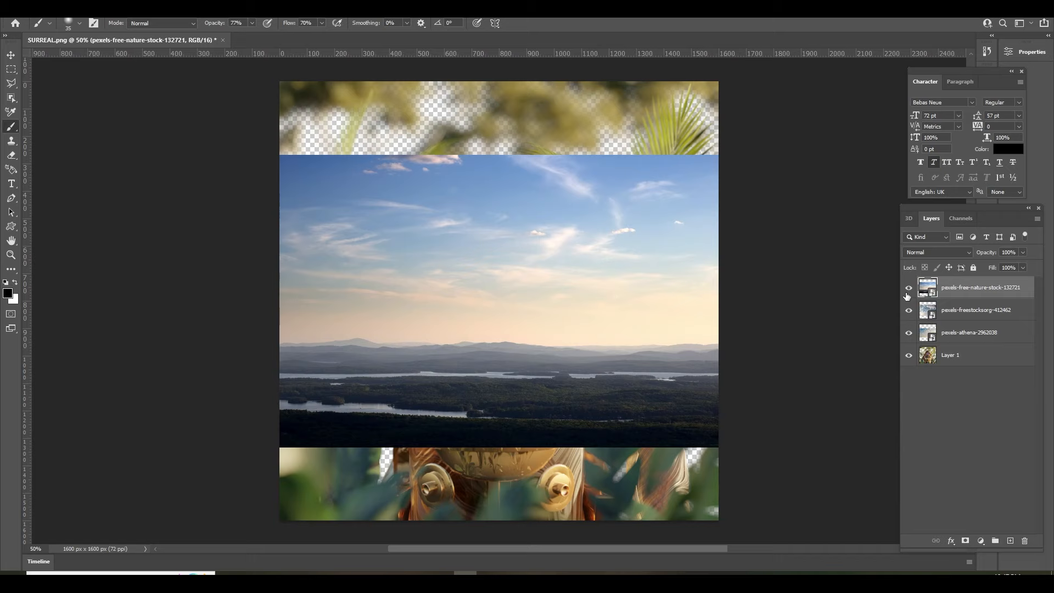
In Photoshop, leave only the pexels-freestocksorg-412462 sky visible above the render and flip it horizontally.
click(909, 287)
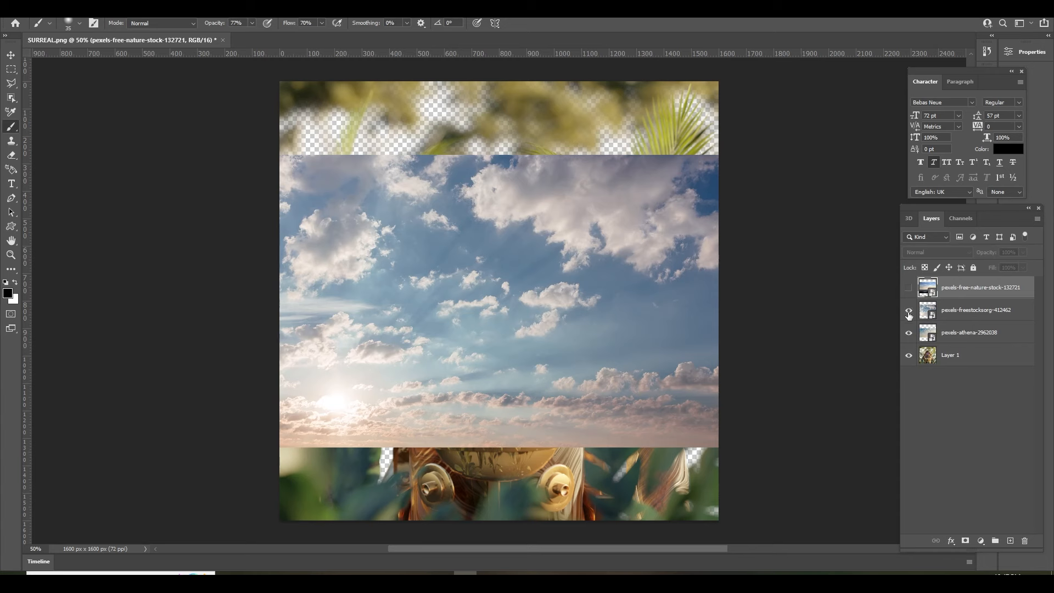
click(974, 317)
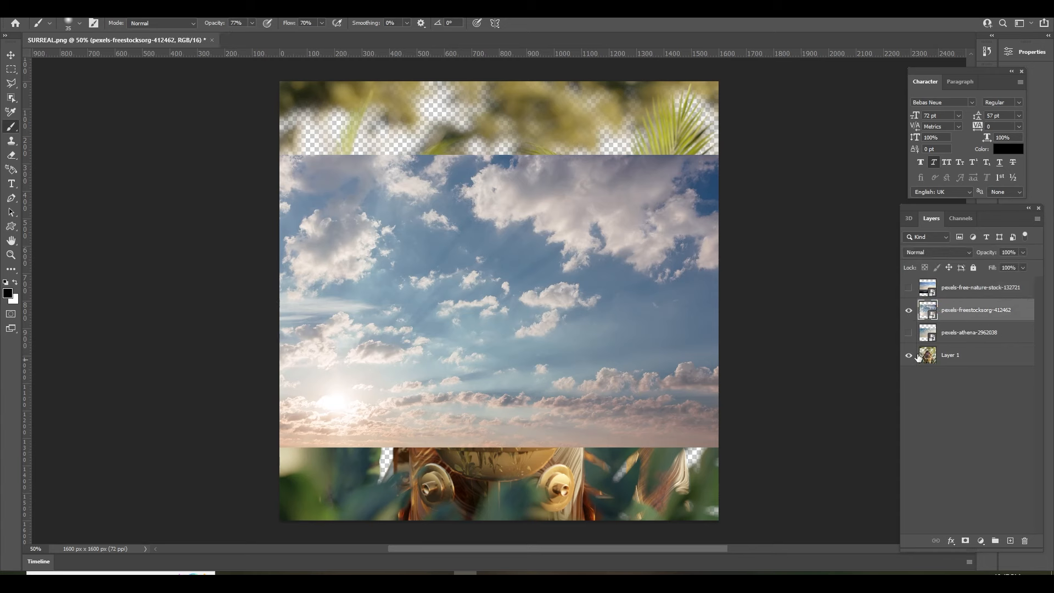
key(ctrl+t)
right_click(497, 253)
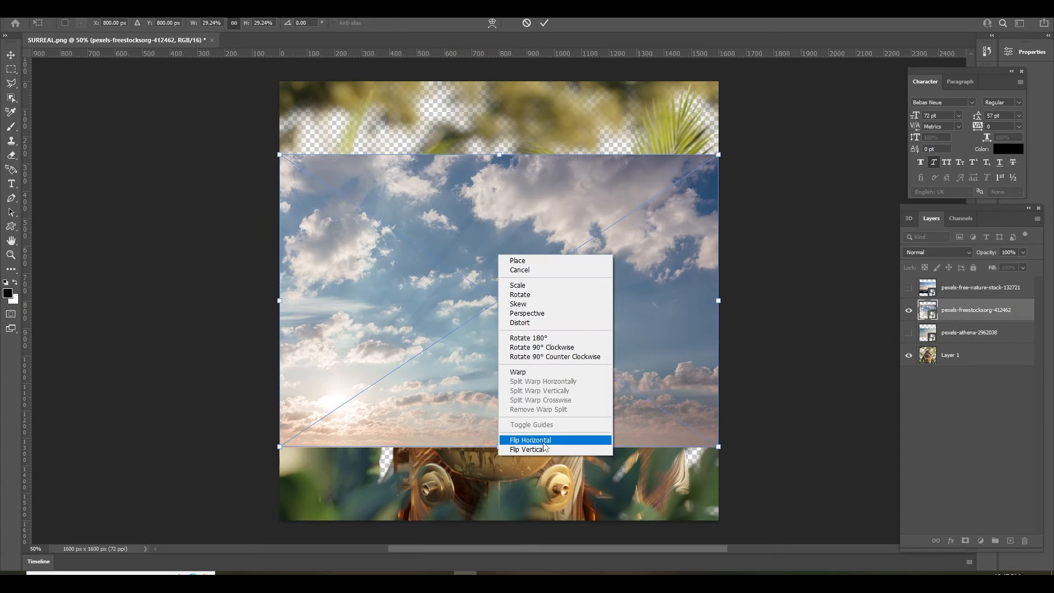
click(543, 440)
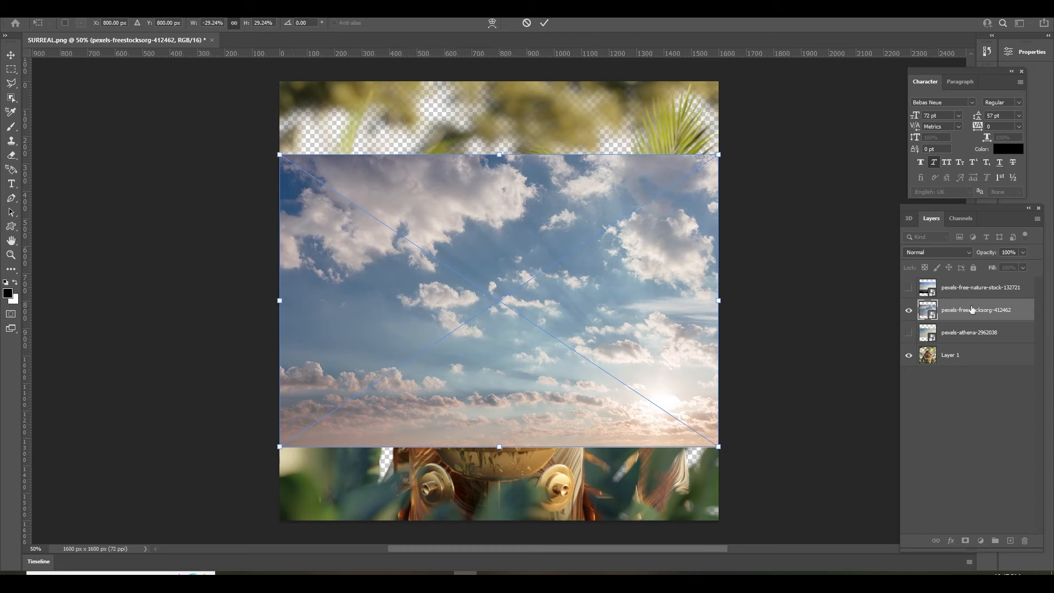
Place the flipped sky beneath Layer 1, and enlarge and reposition it to fill the whole canvas behind the astronaut.
mouse_move(971, 310)
mouse_down()
mouse_move(964, 370)
mouse_move(969, 351)
mouse_up()
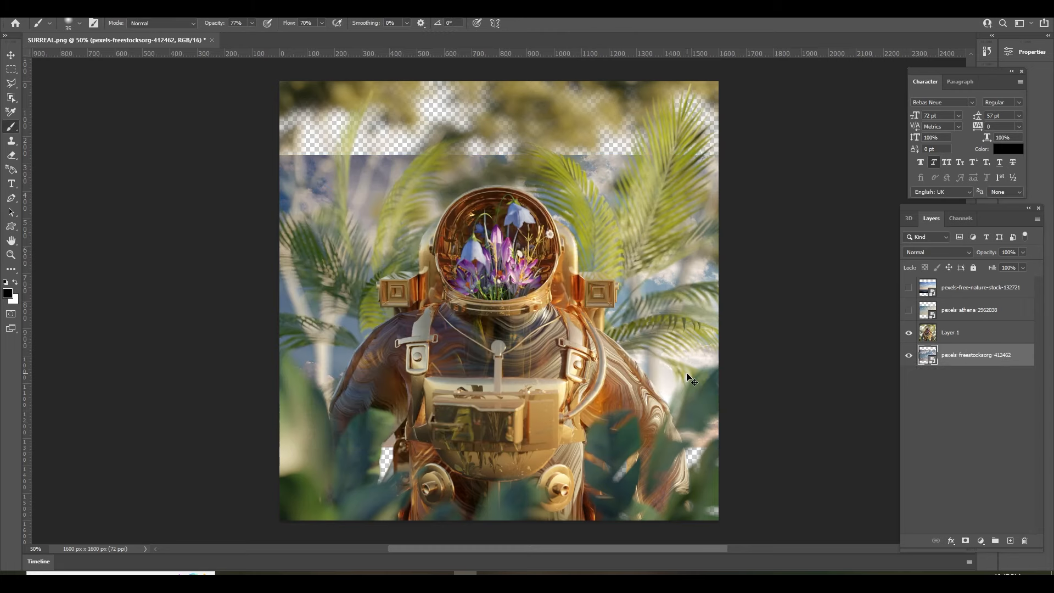
key(ctrl+t)
scroll(651, 376, down, 3)
alt+drag(721, 413, 865, 506)
alt+scroll(718, 417, down, 4)
drag(705, 374, 690, 360)
mouse_move(816, 353)
mouse_down()
mouse_move(801, 270)
mouse_move(816, 239)
mouse_up()
key(Return)
Duplicate the pexels-freestocksorg-412462 sky layer and apply a 22 px Field Blur to the copy.
drag(972, 356, 1006, 542)
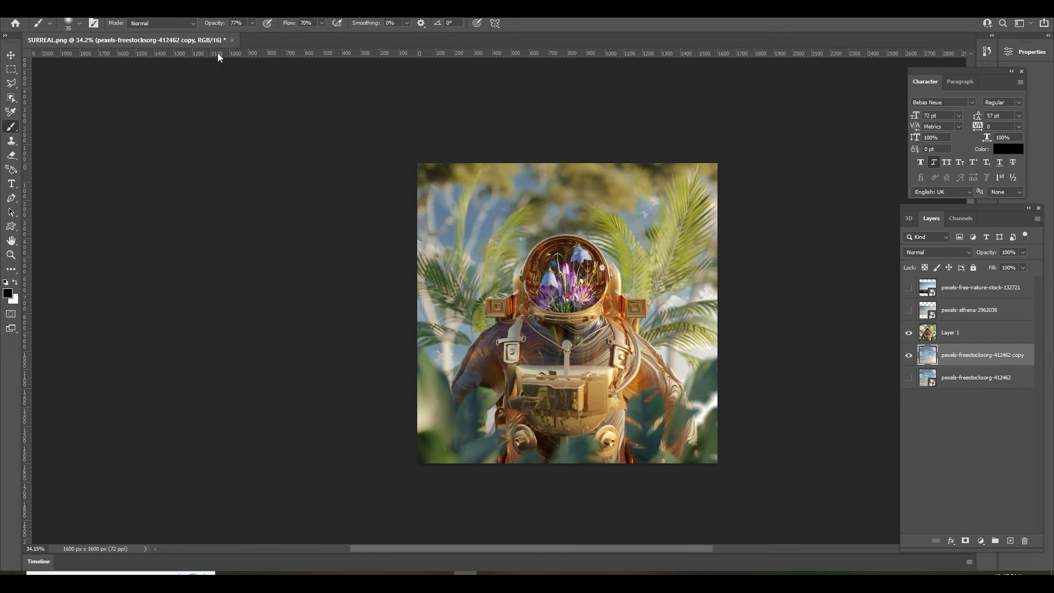
click(154, 8)
mouse_move(231, 157)
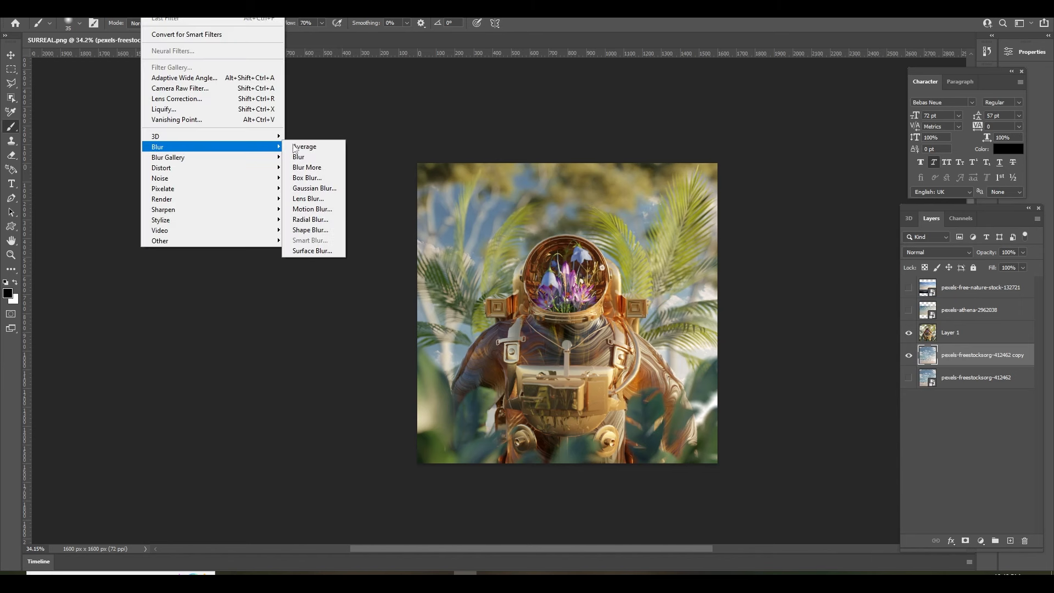
click(324, 156)
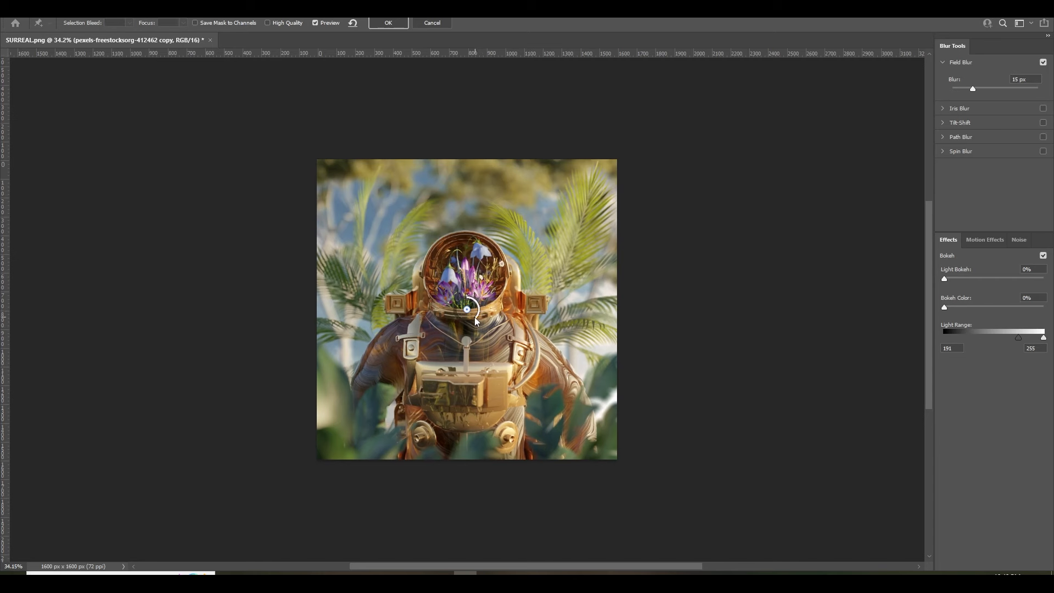
mouse_move(476, 321)
mouse_down()
mouse_move(456, 318)
mouse_move(460, 298)
mouse_move(455, 313)
mouse_move(470, 322)
mouse_up()
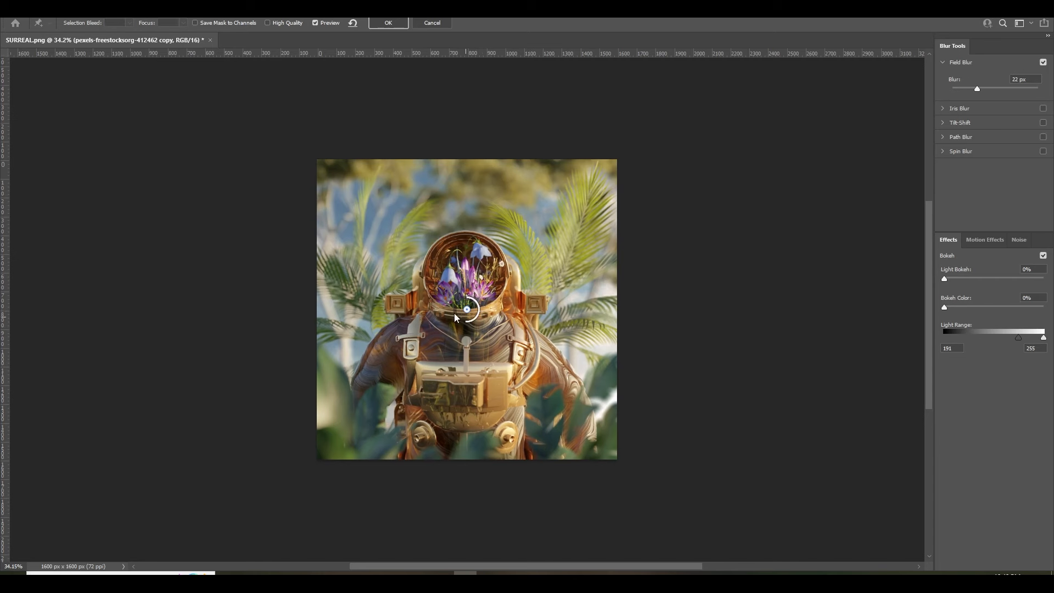
click(401, 23)
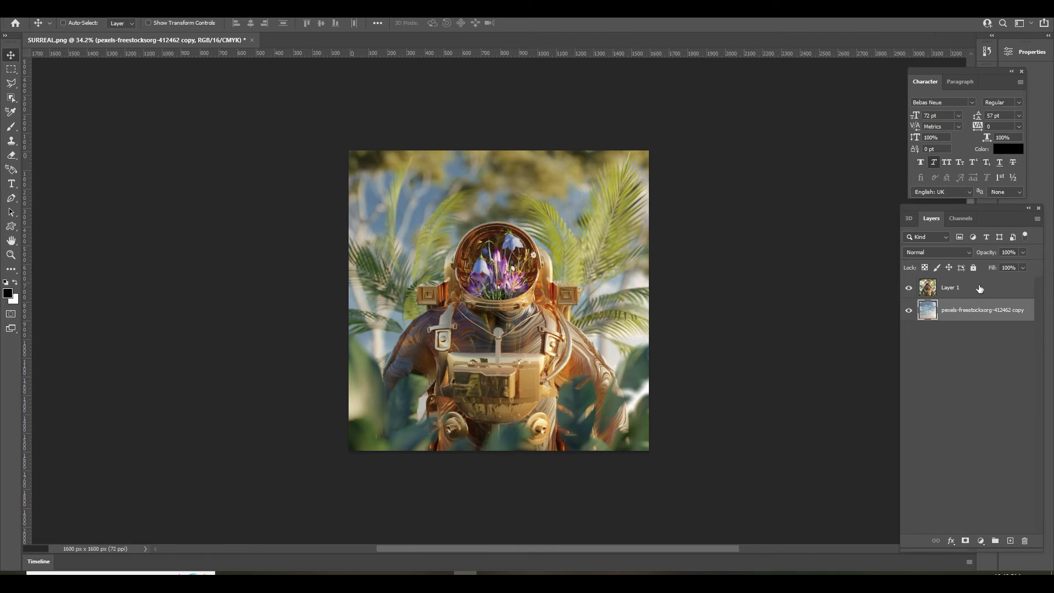
Merge the astronaut layer with the blurred sky copy and duplicate the merged layer.
shift+click(980, 292)
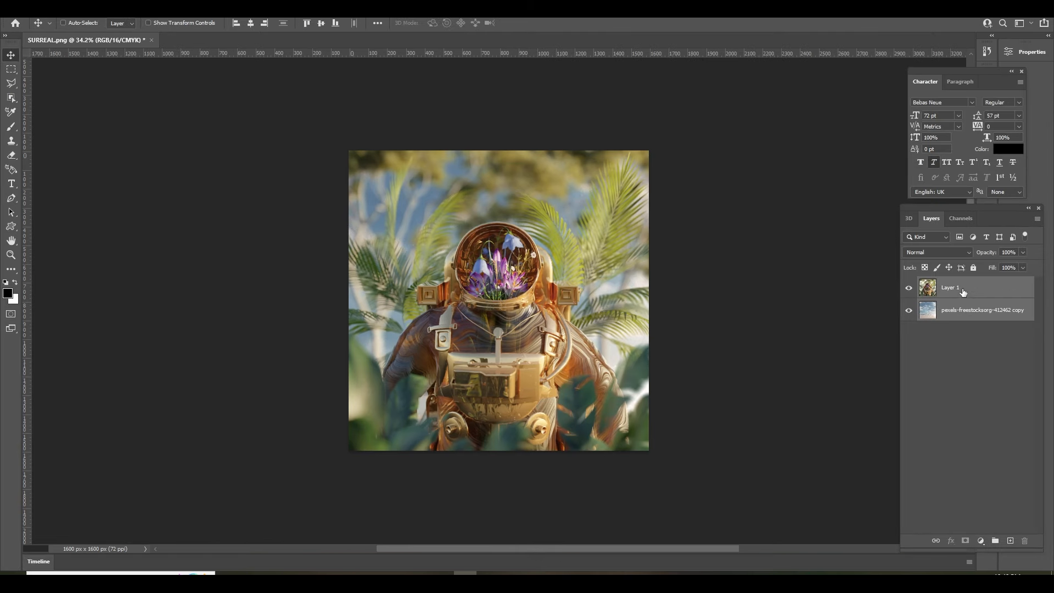
key(ctrl+e)
drag(964, 291, 1009, 539)
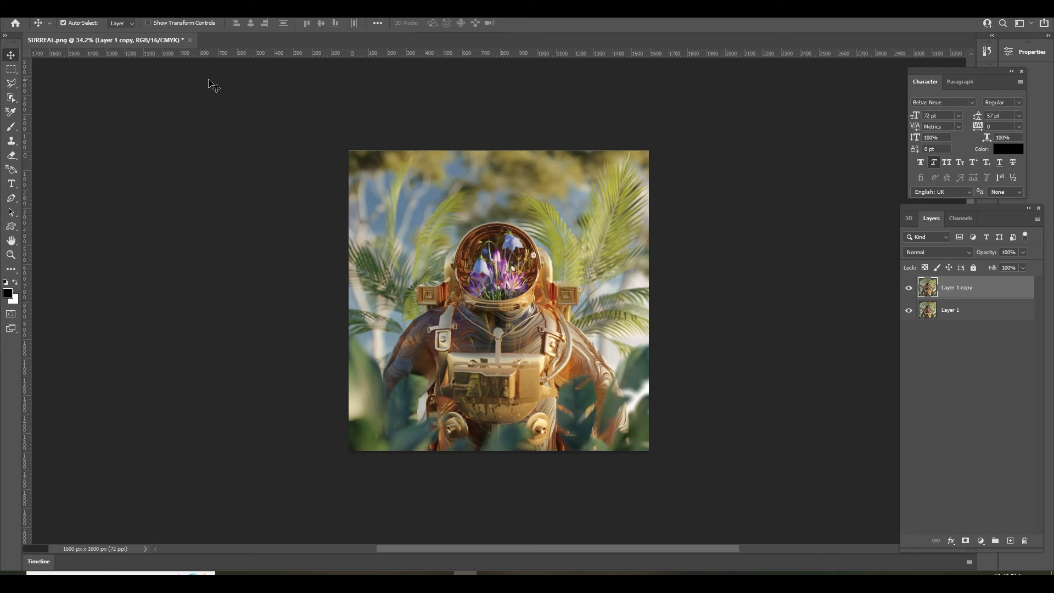
In Camera Raw, set Layer 1 copy to Contrast +7, Highlights +56, Shadows +48, Whites +48, Blacks +13, Texture +53, Clarity -26, Vibrance +21, Saturation +2.
click(150, 8)
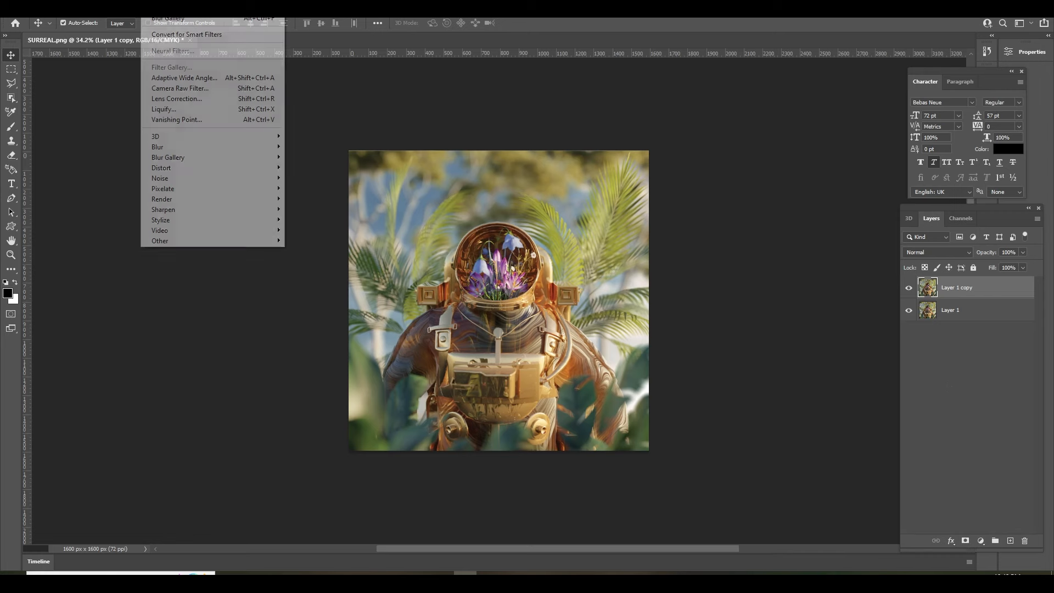
click(189, 89)
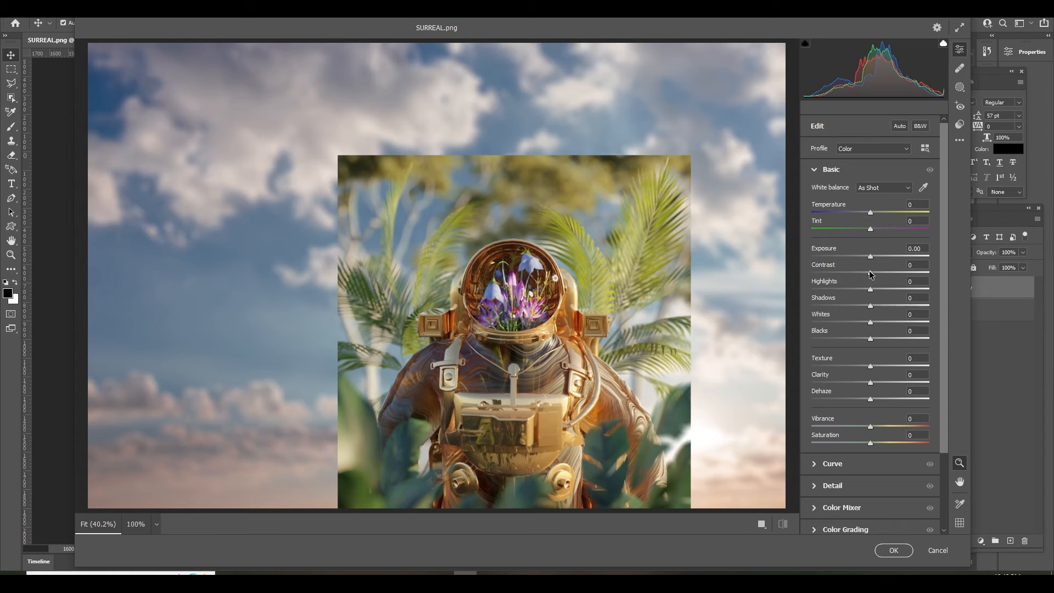
drag(870, 273, 859, 382)
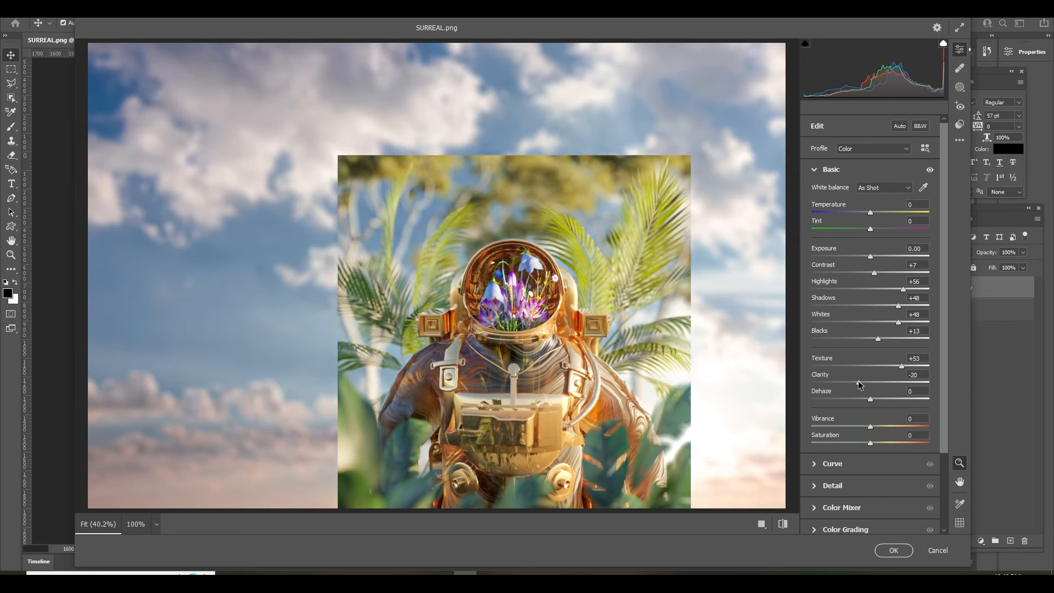
mouse_move(869, 426)
mouse_down()
mouse_move(884, 422)
mouse_move(875, 446)
mouse_up()
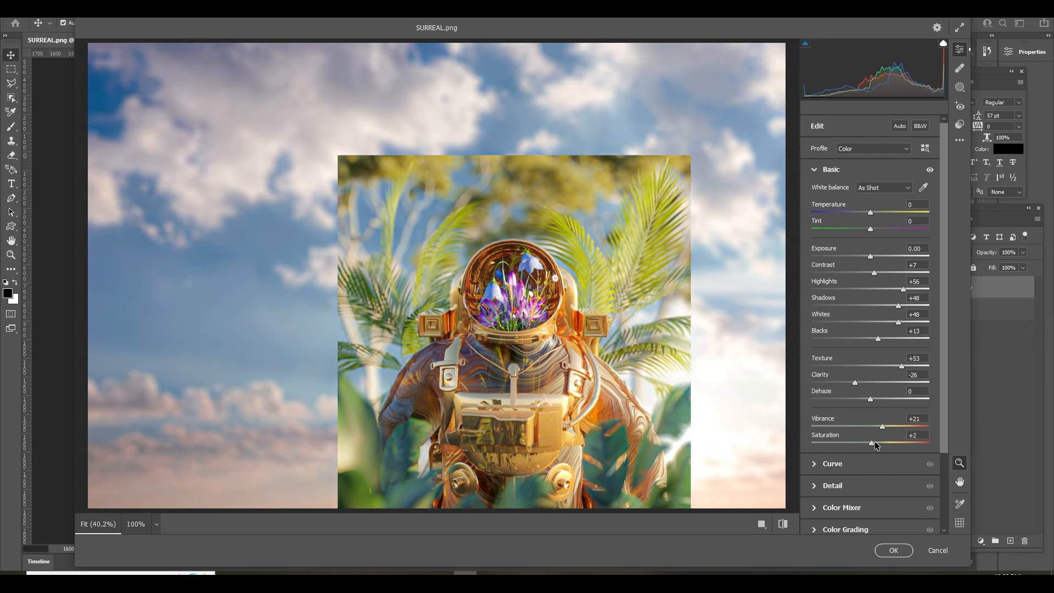
Adjust the Camera Raw sharpening and noise reduction, and set the Color Mixer saturation to Greens +2 and Blues -29.
click(831, 486)
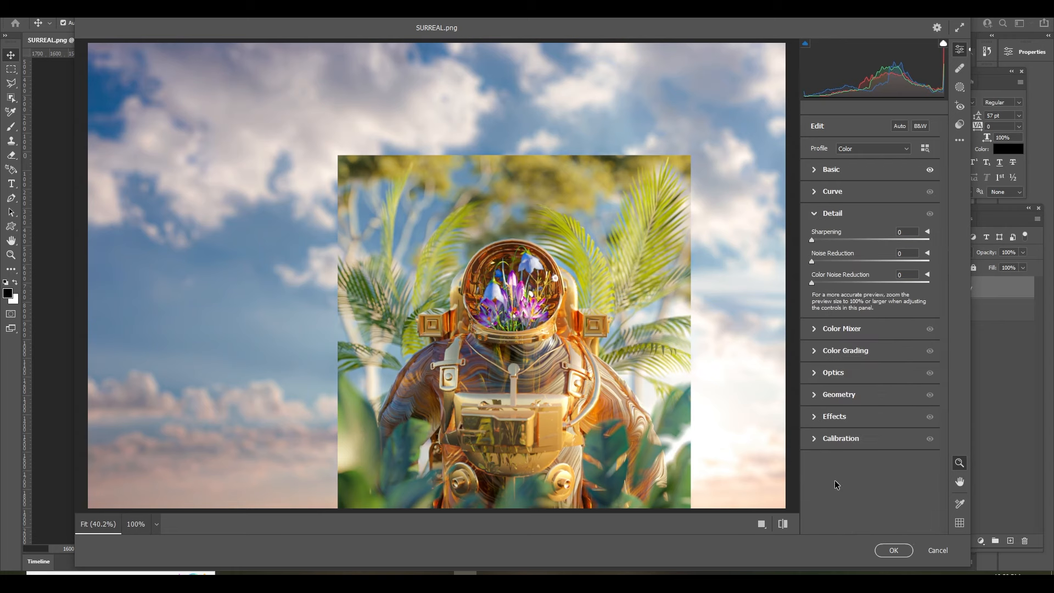
drag(851, 240, 840, 282)
click(834, 328)
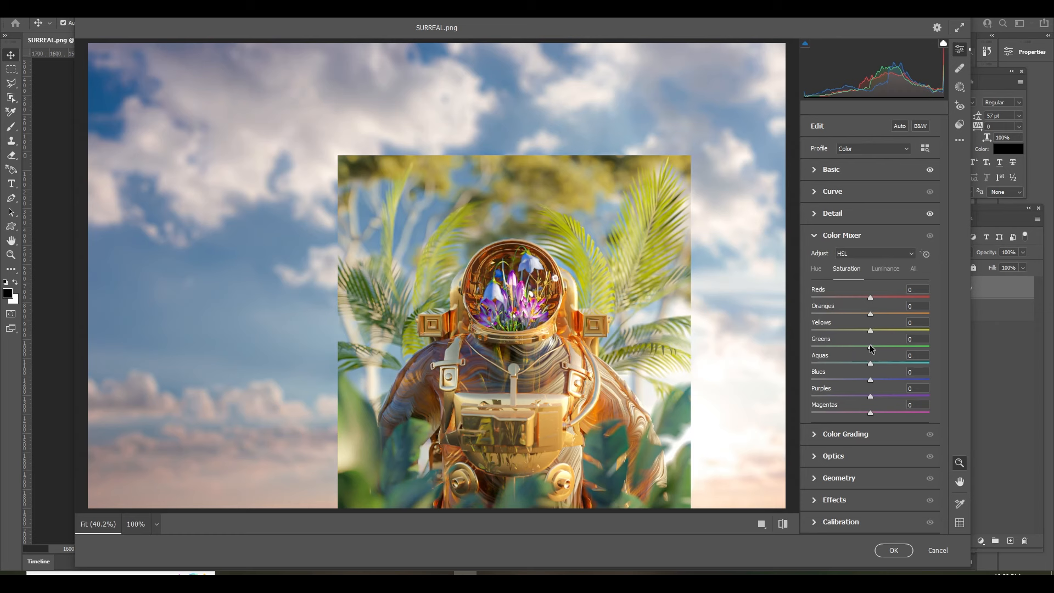
mouse_move(870, 347)
mouse_down()
mouse_move(807, 346)
mouse_move(880, 345)
mouse_move(858, 344)
mouse_move(870, 346)
mouse_up()
mouse_move(871, 384)
mouse_down()
mouse_move(894, 373)
mouse_move(831, 376)
mouse_move(874, 371)
mouse_move(856, 378)
mouse_up()
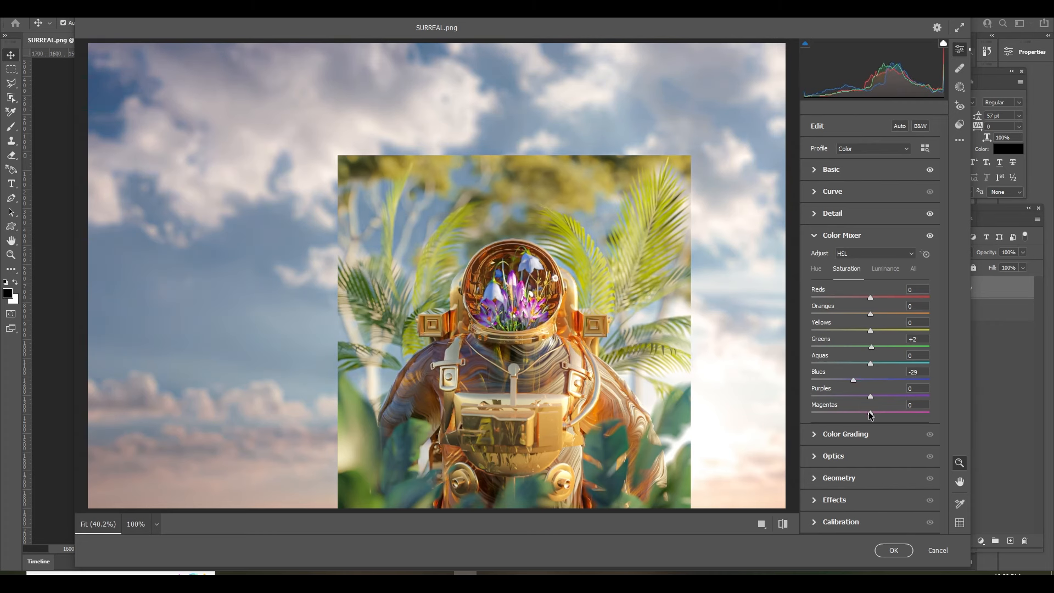
click(871, 313)
click(814, 237)
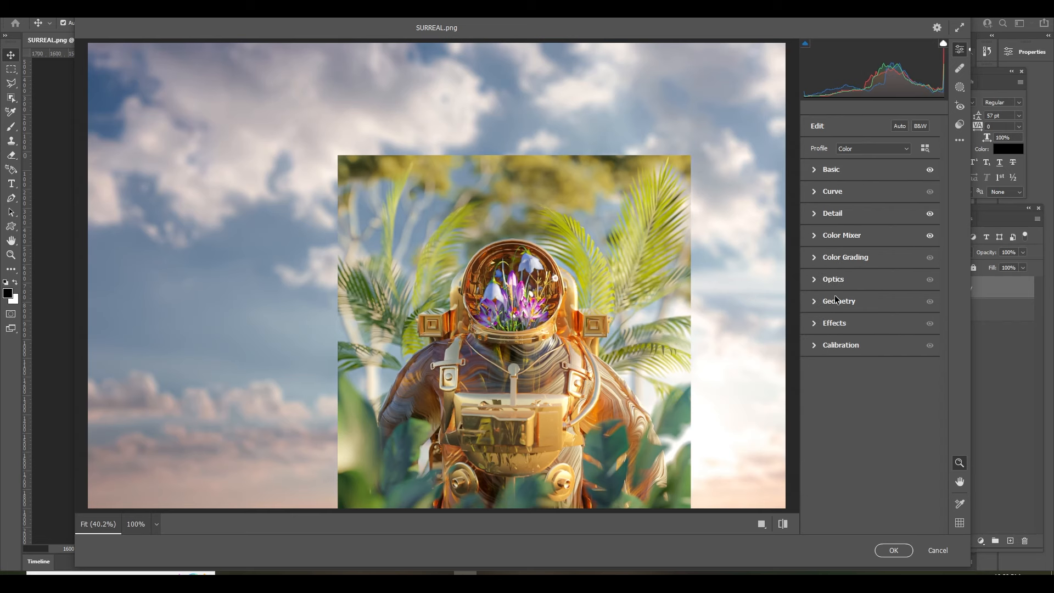
Add a dark vignette, adjust its shape and falloff, and apply the Camera Raw adjustments to Layer 1 copy.
click(833, 326)
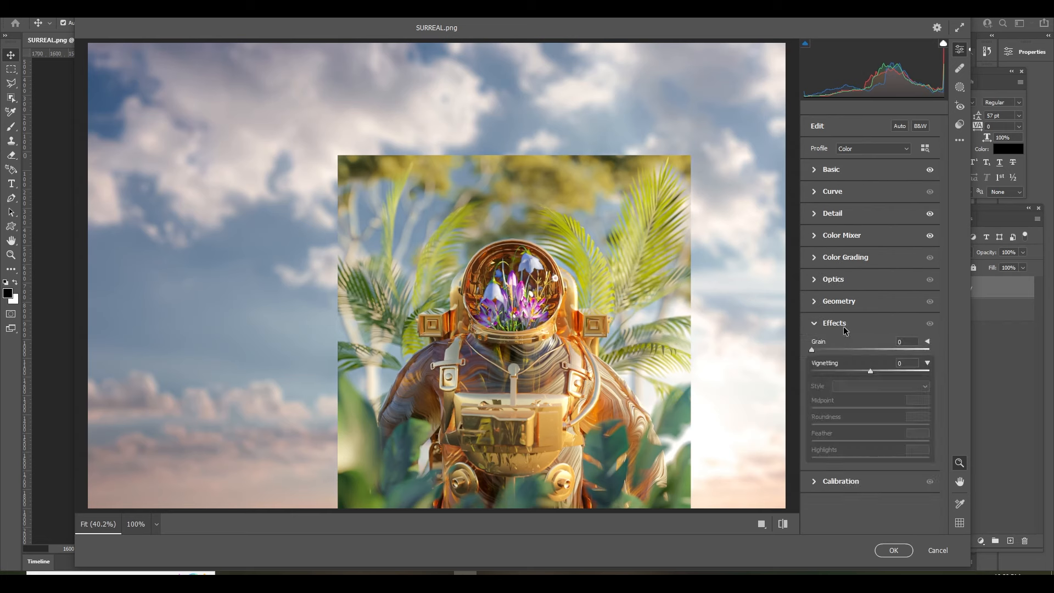
drag(870, 371, 837, 371)
drag(869, 408, 882, 457)
click(894, 550)
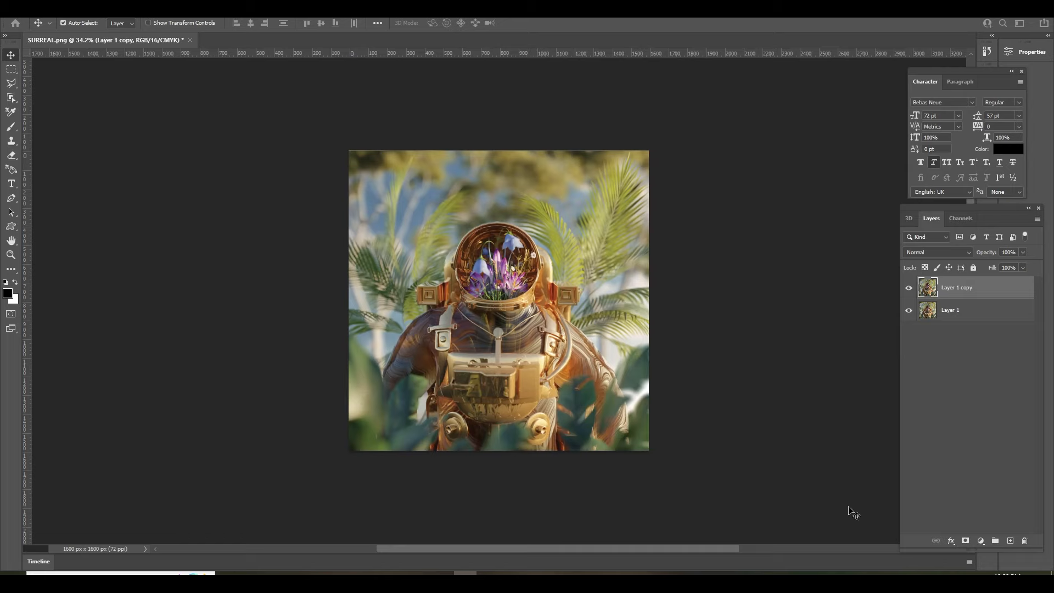
alt+scroll(588, 305, down, 6)
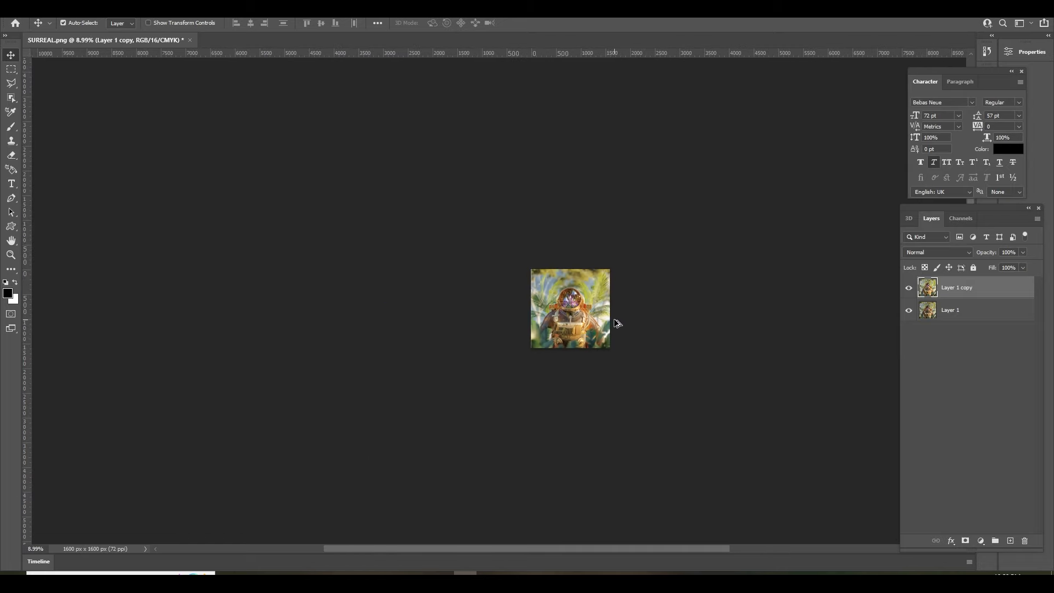
alt+scroll(587, 324, up, 2)
alt+scroll(574, 337, up, 3)
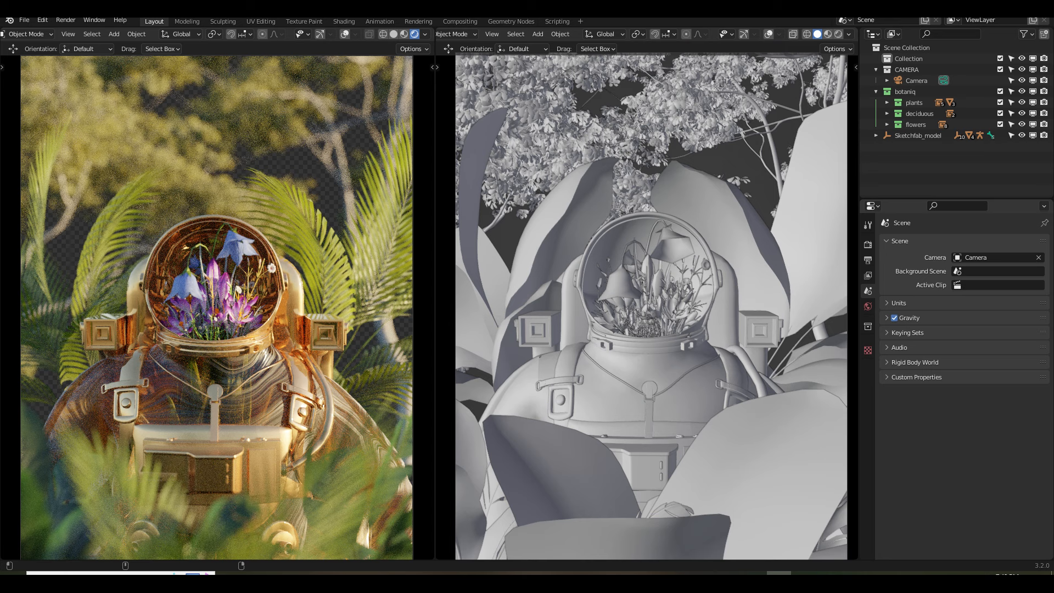